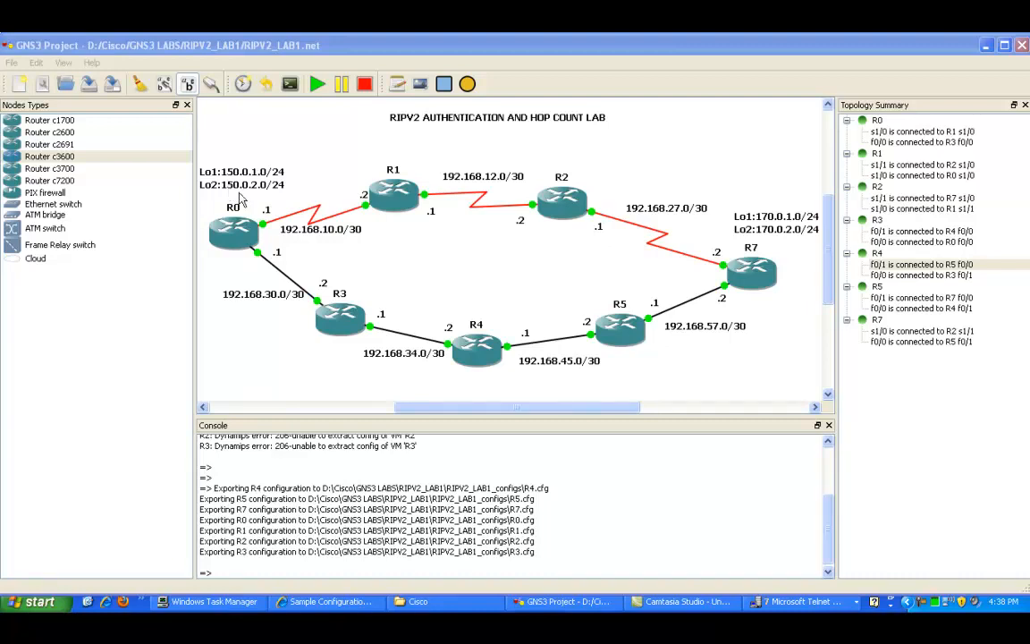
Step: Bring up the R7 router's telnet console window
{"action": "left_click", "coordinate": [735, 269]}
{"action": "left_click", "coordinate": [787, 601]}
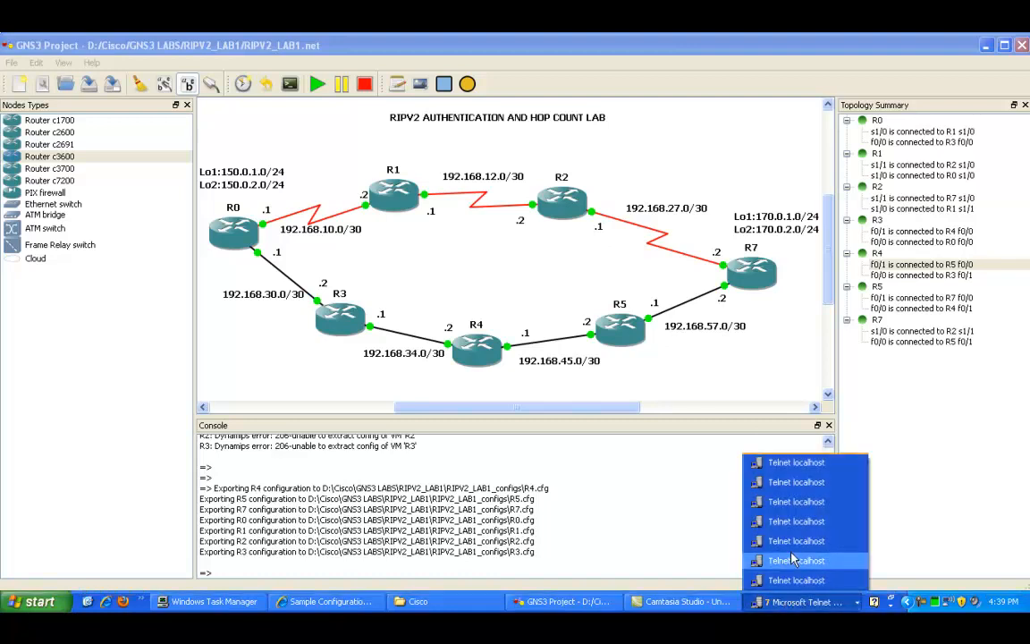
{"action": "left_click", "coordinate": [782, 580]}
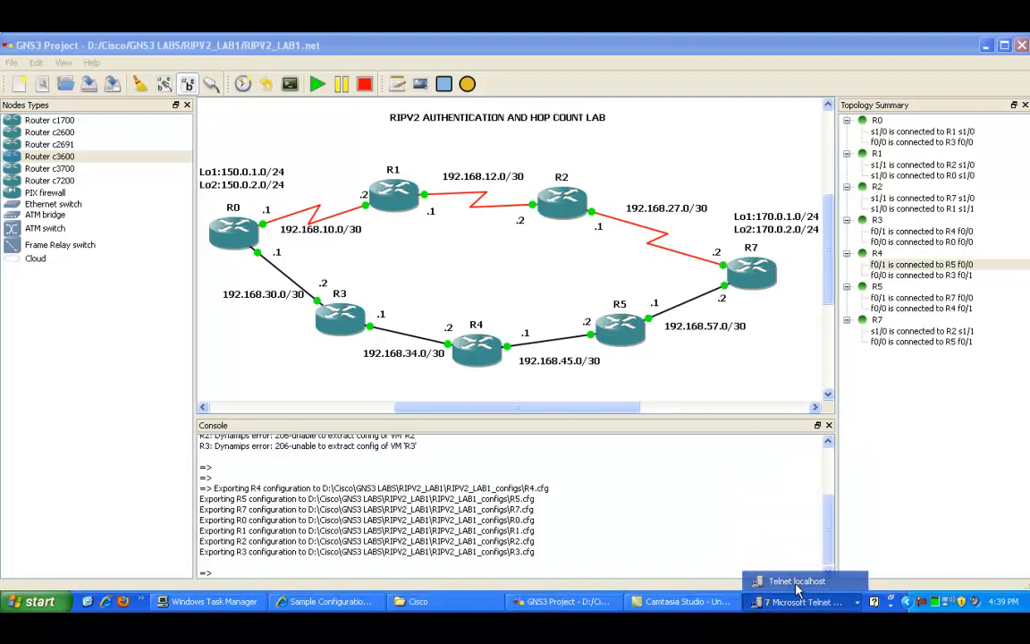
{"action": "left_click", "coordinate": [242, 351]}
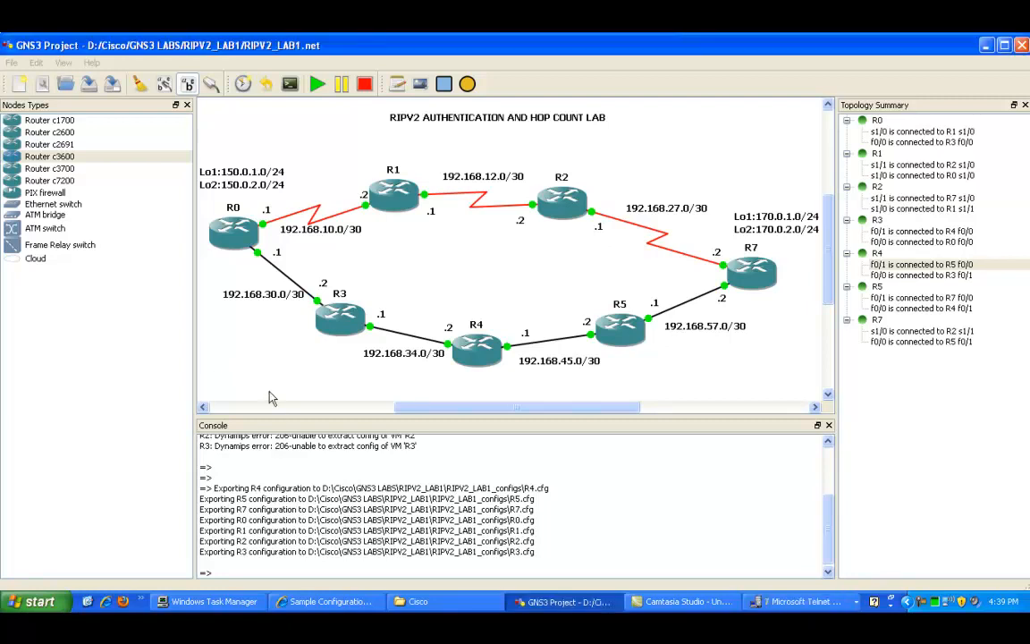
{"action": "left_click", "coordinate": [792, 601]}
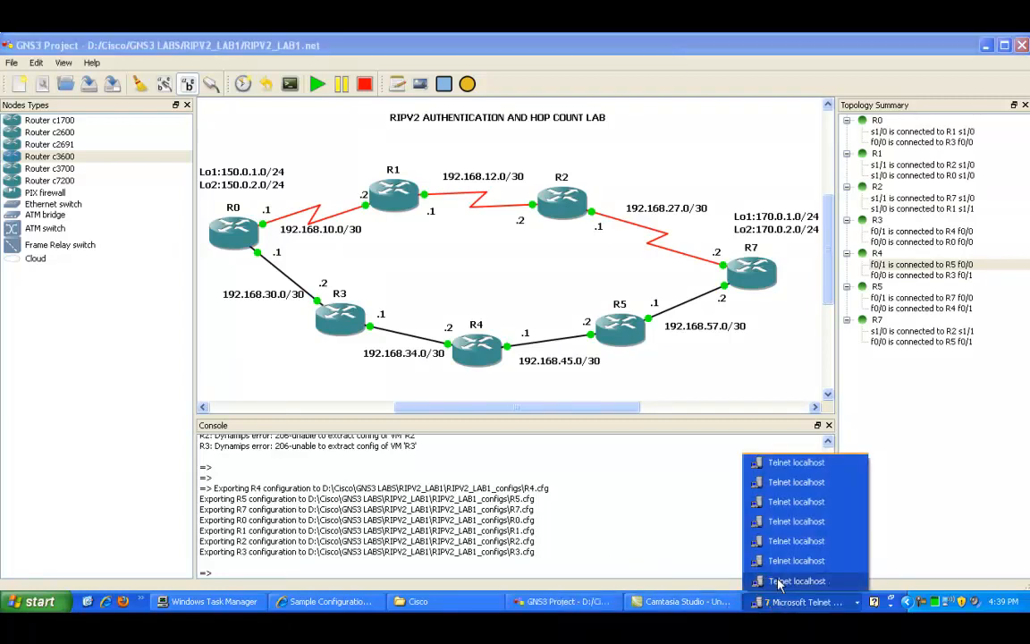
{"action": "left_click", "coordinate": [782, 580]}
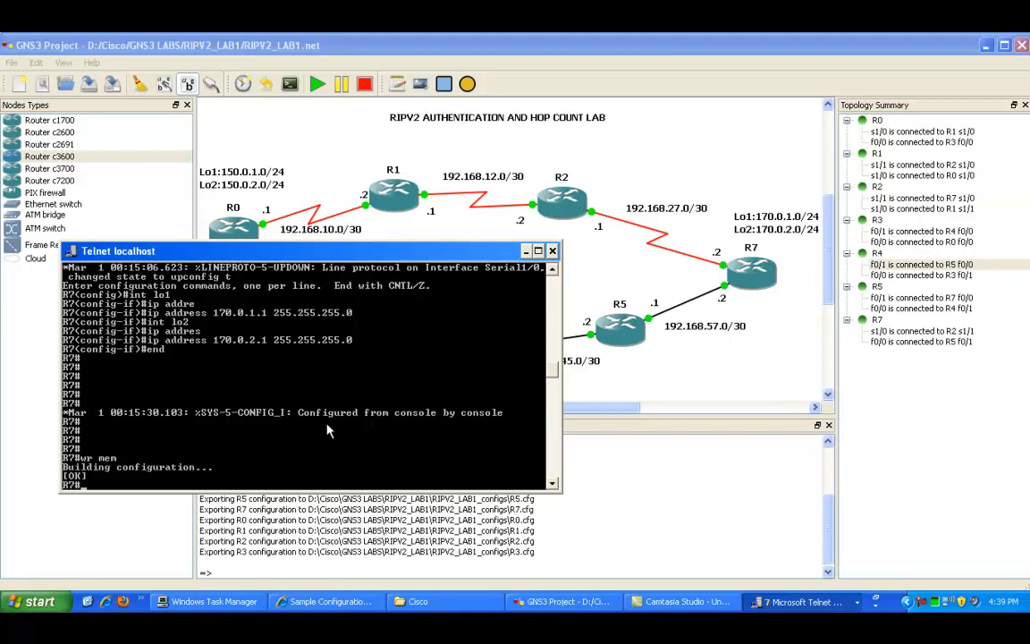
Step: Enter global configuration mode on R7 and start the RIP routing process
{"action": "type", "text": "config t"}
{"action": "key", "text": "Return"}
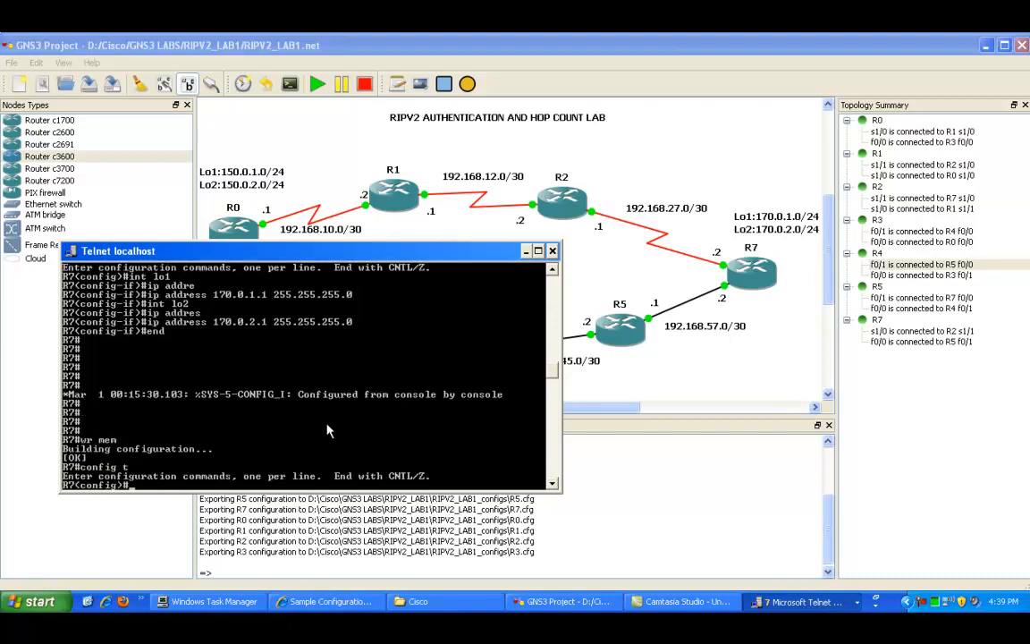
{"action": "type", "text": "router rip"}
{"action": "key", "text": "Return"}
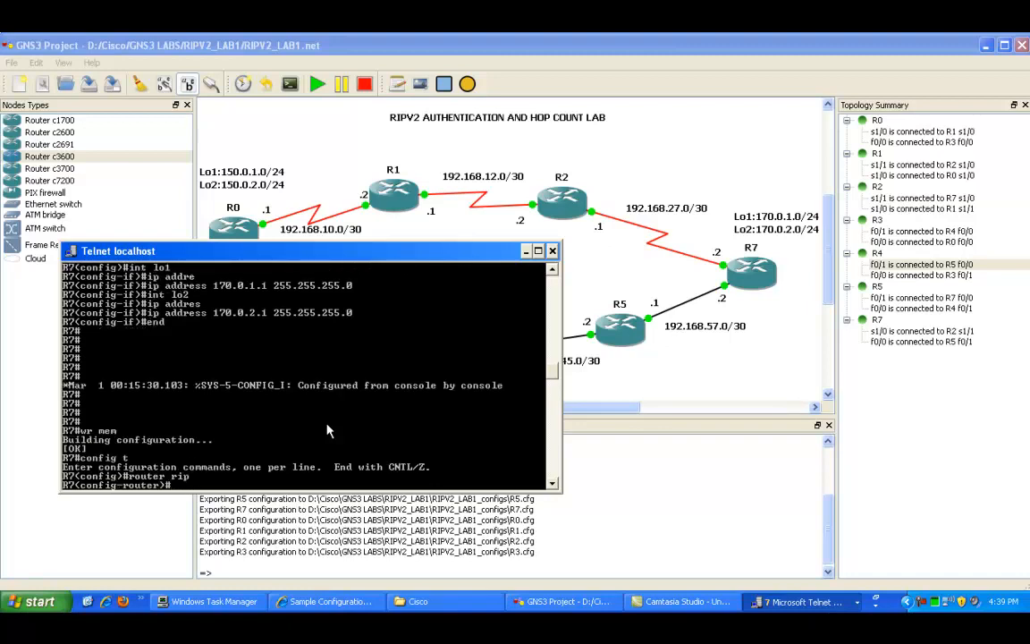
Step: List the available router configuration commands for RIP
{"action": "type", "text": "?"}
{"action": "key", "text": "space"}
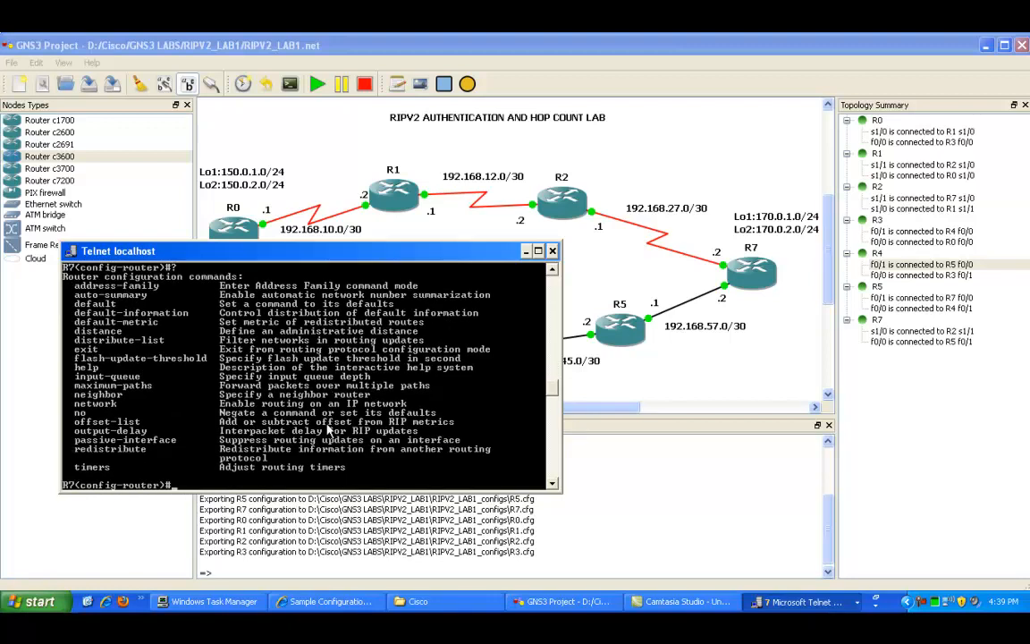
{"action": "type", "text": "network"}
{"action": "type", "text": "170.0.1.0"}
{"action": "key", "text": "BackSpace"}
{"action": "key", "text": "BackSpace"}
{"action": "key", "text": "BackSpace"}
{"action": "key", "text": "BackSpace"}
{"action": "key", "text": "BackSpace"}
{"action": "key", "text": "BackSpace"}
{"action": "key", "text": "BackSpace"}
{"action": "key", "text": "BackSpace"}
{"action": "key", "text": "BackSpace"}
{"action": "key", "text": "BackSpace"}
{"action": "key", "text": "BackSpace"}
{"action": "key", "text": "BackSpace"}
{"action": "key", "text": "BackSpace"}
{"action": "key", "text": "BackSpace"}
{"action": "key", "text": "BackSpace"}
{"action": "key", "text": "BackSpace"}
{"action": "key", "text": "BackSpace"}
Step: Set RIP to version 2 on R7
{"action": "type", "text": "version"}
{"action": "key", "text": "Tab"}
{"action": "type", "text": "2"}
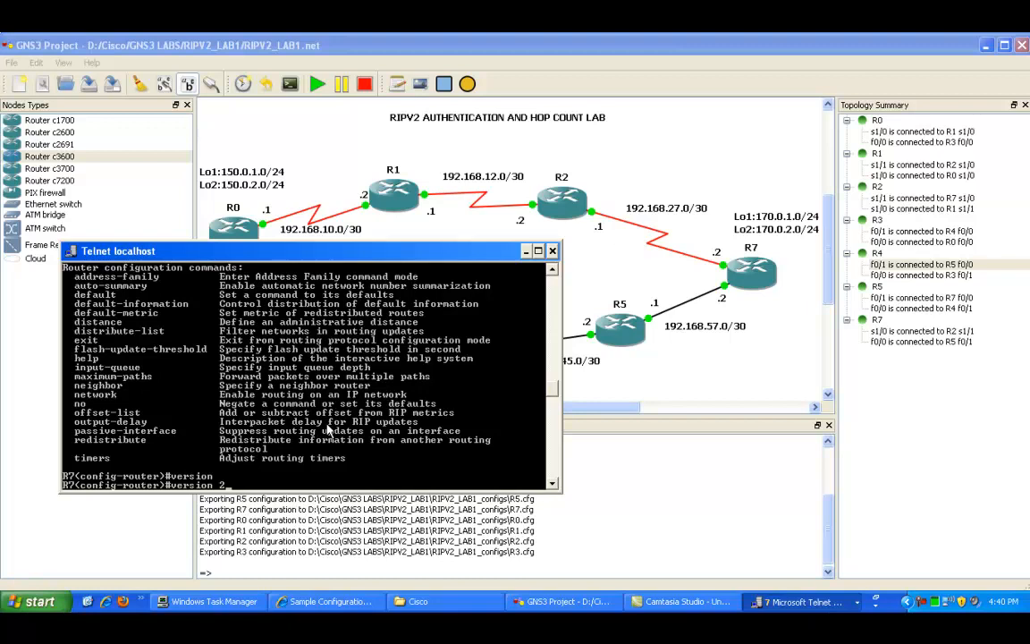
{"action": "key", "text": "Return"}
Step: Disable RIP auto-summary on R7
{"action": "type", "text": "no aut"}
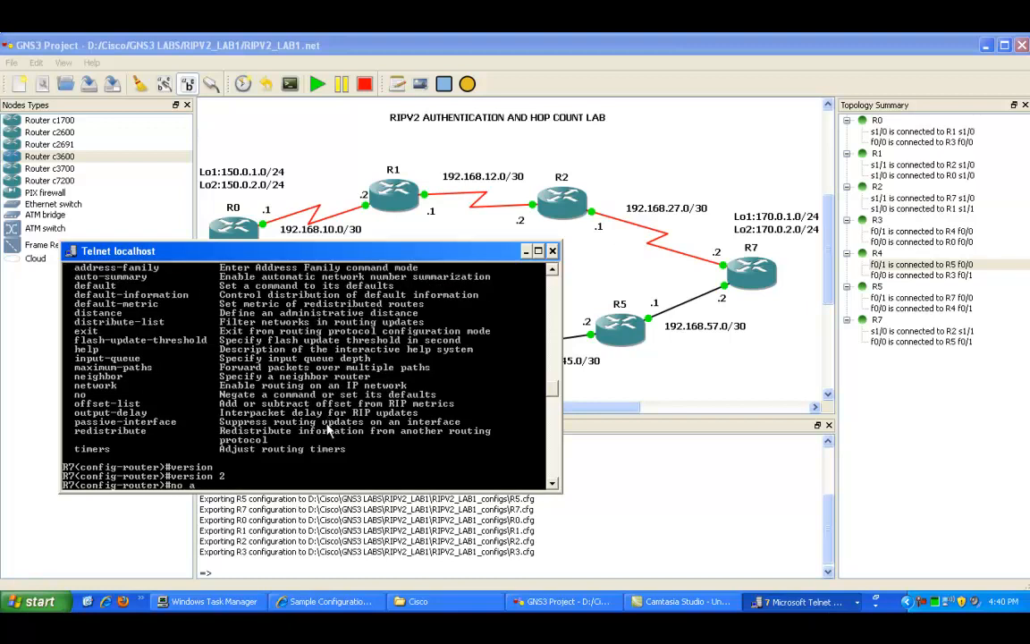
{"action": "key", "text": "Tab"}
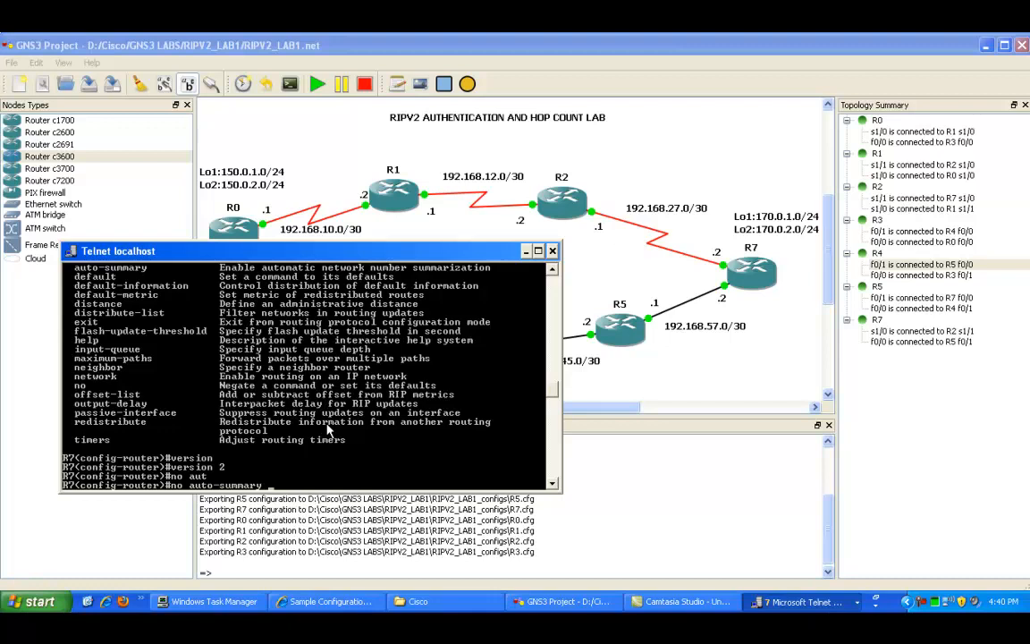
{"action": "key", "text": "Return"}
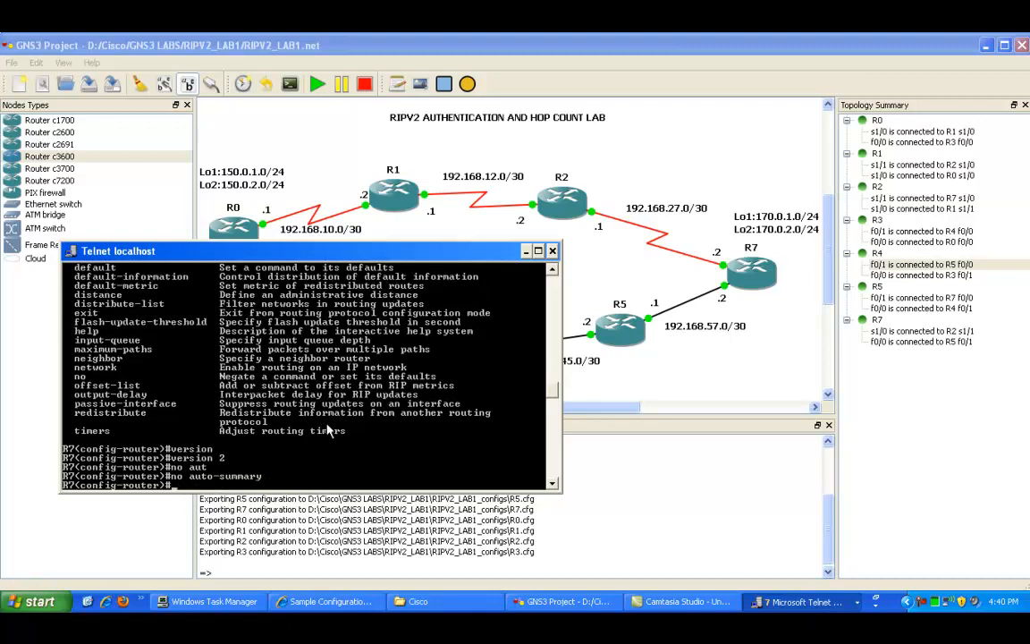
Step: Advertise the loopback networks 170.0.1.0 and 170.0.2.0 in R7's RIP process
{"action": "type", "text": "network"}
{"action": "key", "text": "Tab"}
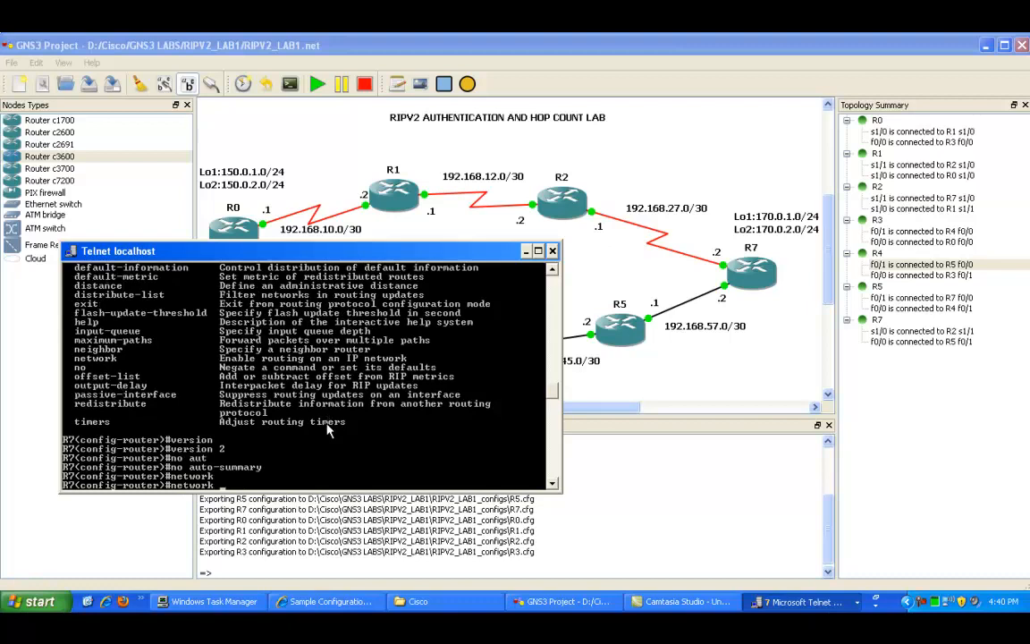
{"action": "type", "text": "170.0.1.0"}
{"action": "key", "text": "Return"}
{"action": "key", "text": "Up"}
{"action": "key", "text": "BackSpace"}
{"action": "key", "text": "BackSpace"}
{"action": "type", "text": "2"}
{"action": "key", "text": "BackSpace"}
{"action": "key", "text": "BackSpace"}
{"action": "type", "text": "2."}
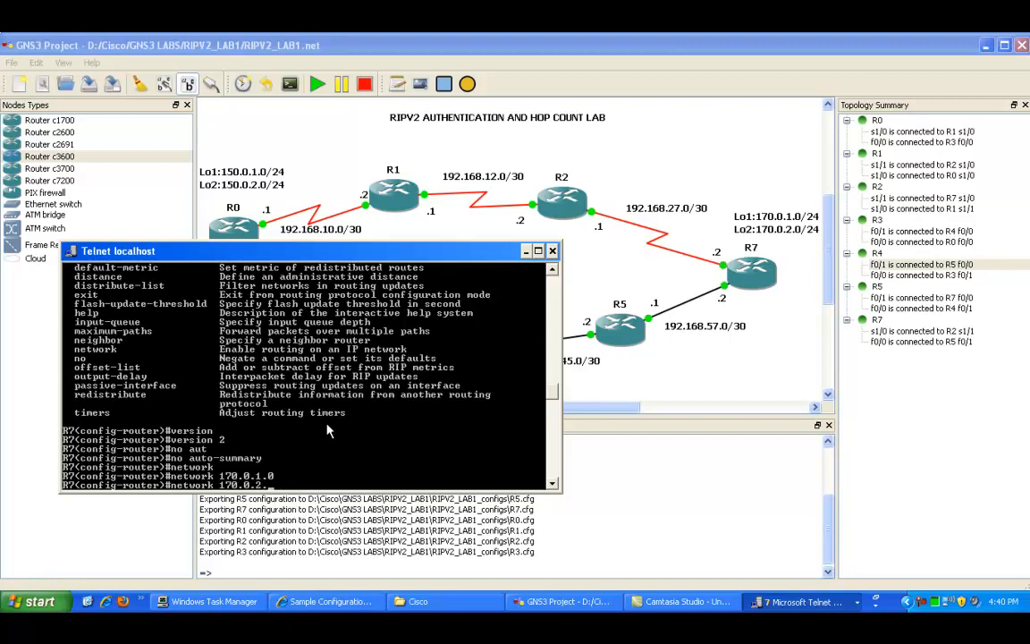
{"action": "type", "text": "0"}
{"action": "key", "text": "Return"}
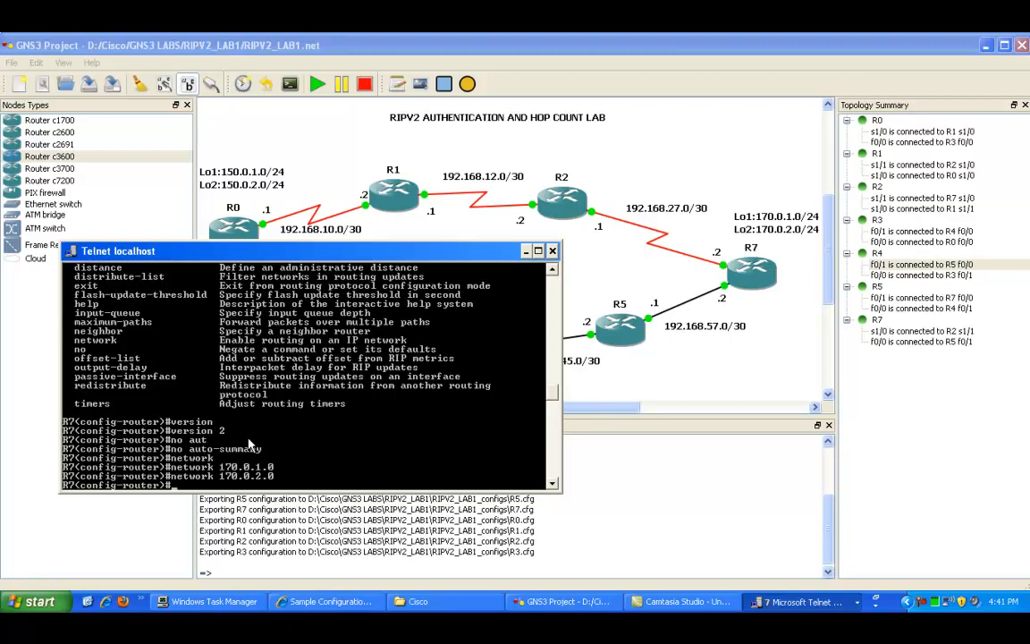
Step: Add RIP network statements for 192.168.57.0 and 192.168.27.0 on R7
{"action": "type", "text": "network"}
{"action": "key", "text": "Tab"}
{"action": "type", "text": "192.168."}
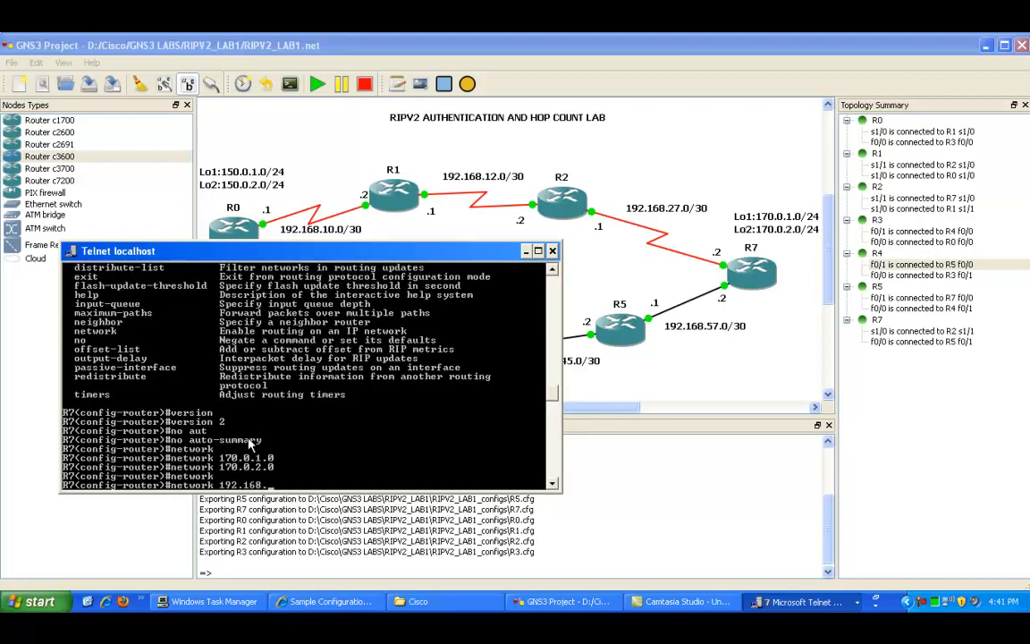
{"action": "type", "text": "57.0 ?"}
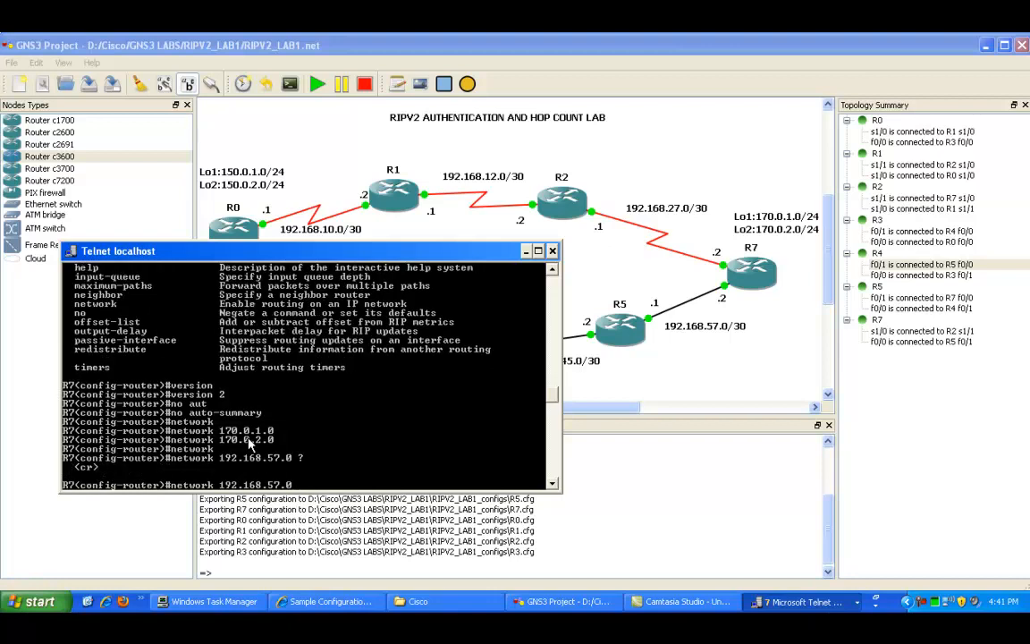
{"action": "key", "text": "Return"}
{"action": "key", "text": "Up"}
{"action": "key", "text": "BackSpace"}
{"action": "key", "text": "BackSpace"}
{"action": "key", "text": "BackSpace"}
{"action": "key", "text": "BackSpace"}
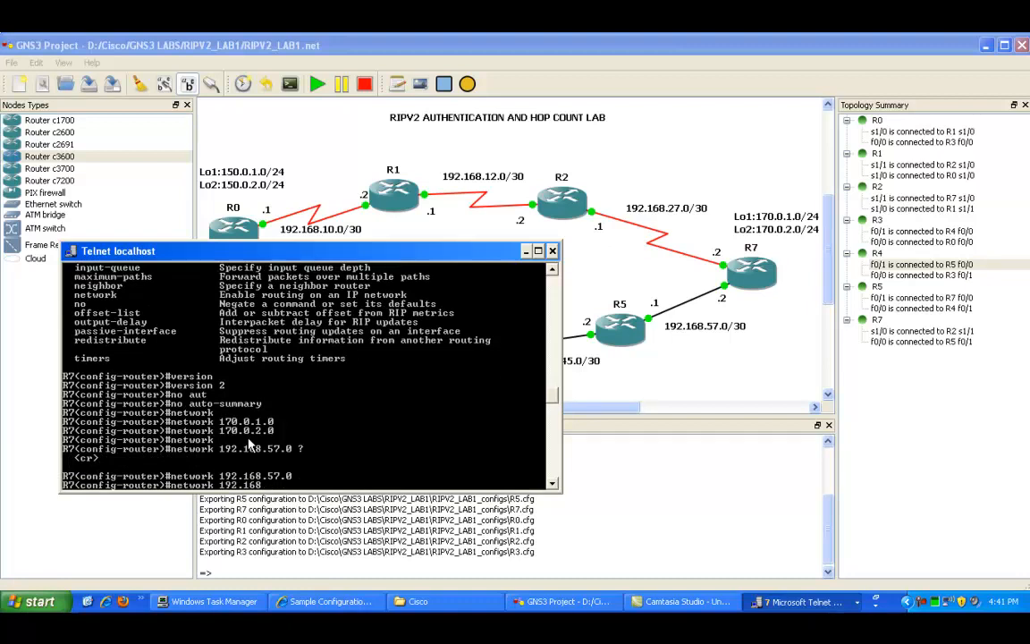
{"action": "type", "text": ".27.0"}
{"action": "key", "text": "Return"}
{"action": "key", "text": "Return"}
{"action": "key", "text": "Return"}
{"action": "key", "text": "Return"}
{"action": "key", "text": "Return"}
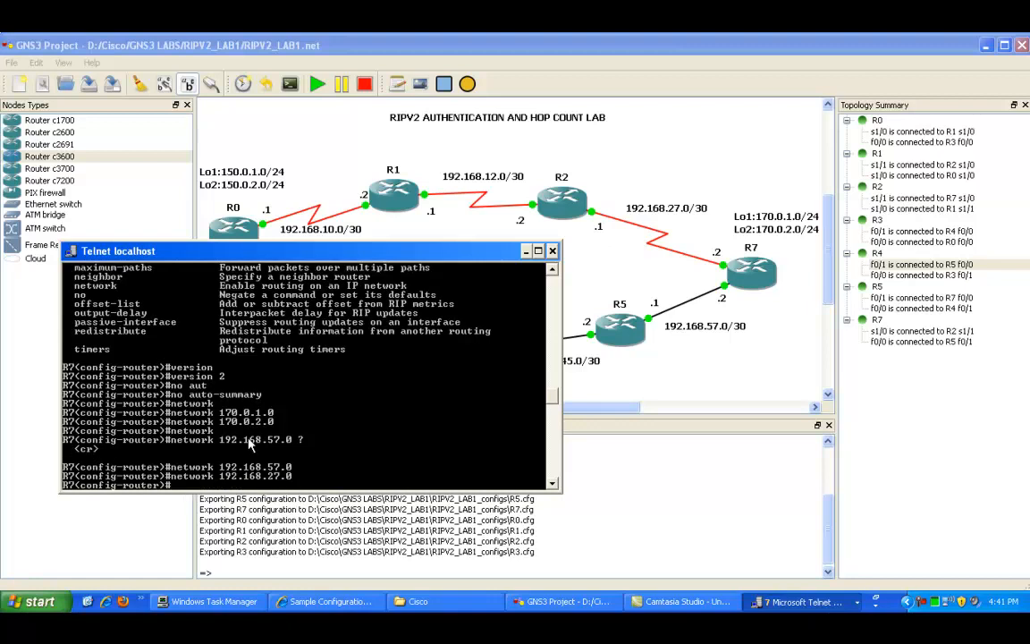
Step: Leave configuration mode on R7
{"action": "type", "text": "end"}
{"action": "key", "text": "Return"}
{"action": "key", "text": "Return"}
{"action": "key", "text": "Return"}
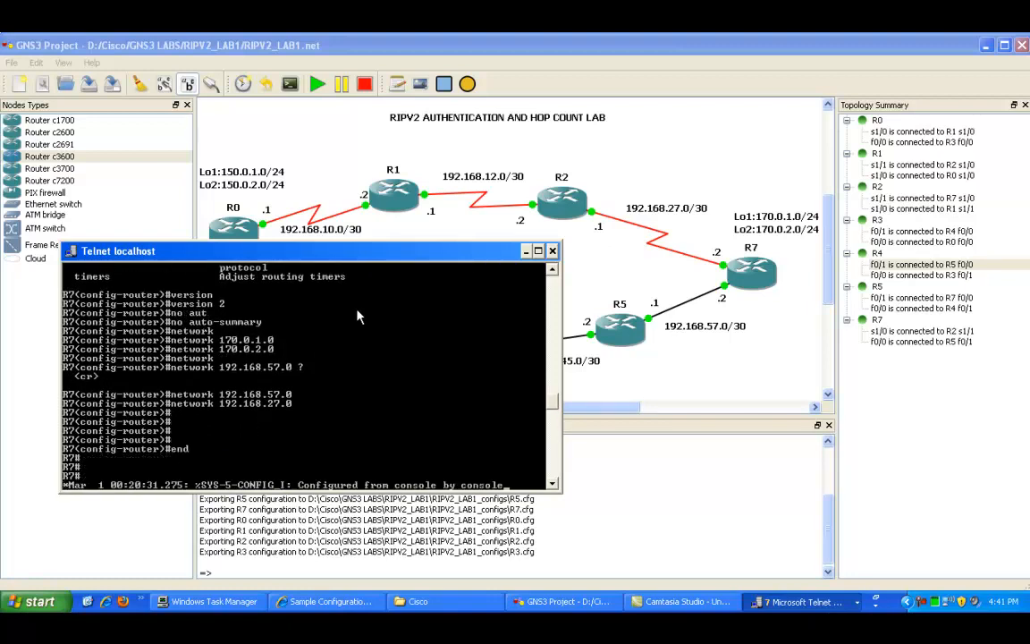
{"action": "key", "text": "Return"}
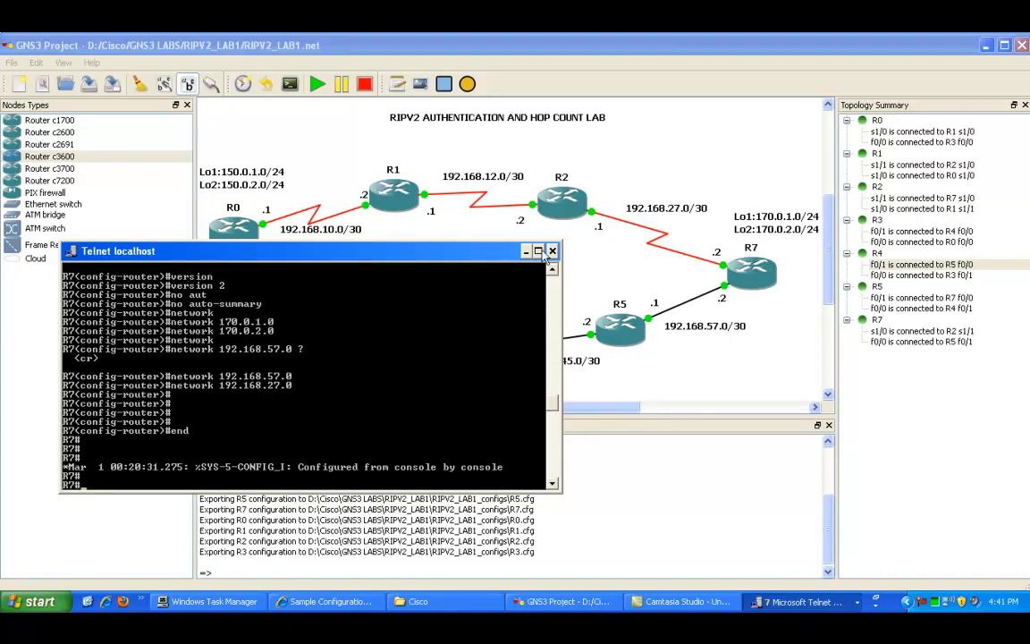
Step: Switch to the R5 router's telnet console window
{"action": "left_click", "coordinate": [816, 602]}
{"action": "left_click", "coordinate": [821, 605]}
{"action": "left_click", "coordinate": [805, 559]}
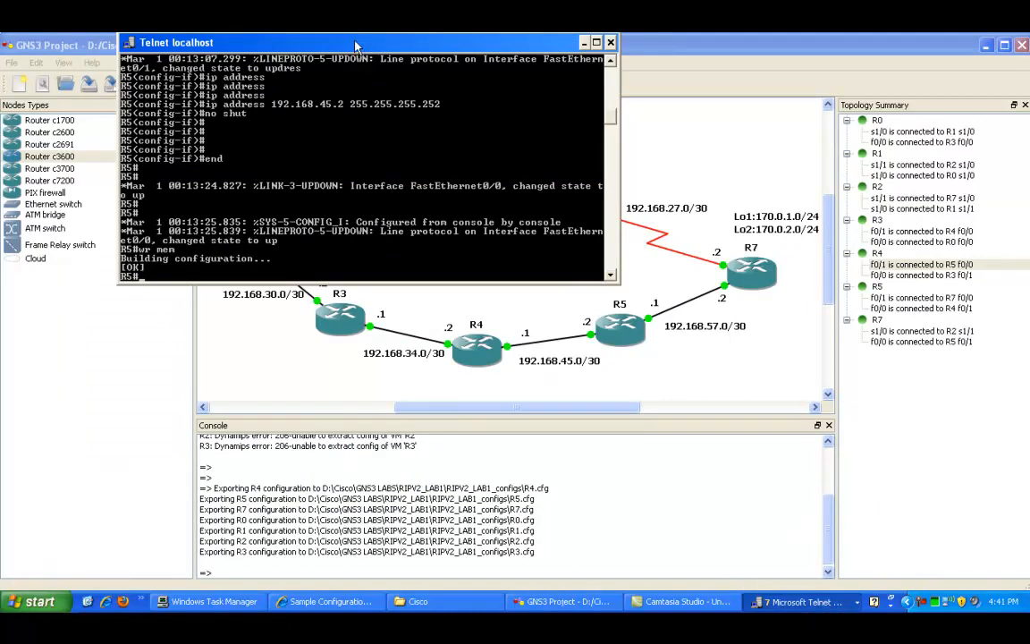
{"action": "mouse_move", "coordinate": [350, 46]}
{"action": "left_mouse_down"}
{"action": "mouse_move", "coordinate": [344, 308]}
{"action": "mouse_move", "coordinate": [364, 348]}
{"action": "mouse_move", "coordinate": [327, 304]}
{"action": "mouse_move", "coordinate": [357, 295]}
{"action": "mouse_move", "coordinate": [297, 34]}
{"action": "mouse_move", "coordinate": [331, 26]}
{"action": "mouse_move", "coordinate": [360, 60]}
{"action": "left_mouse_up"}
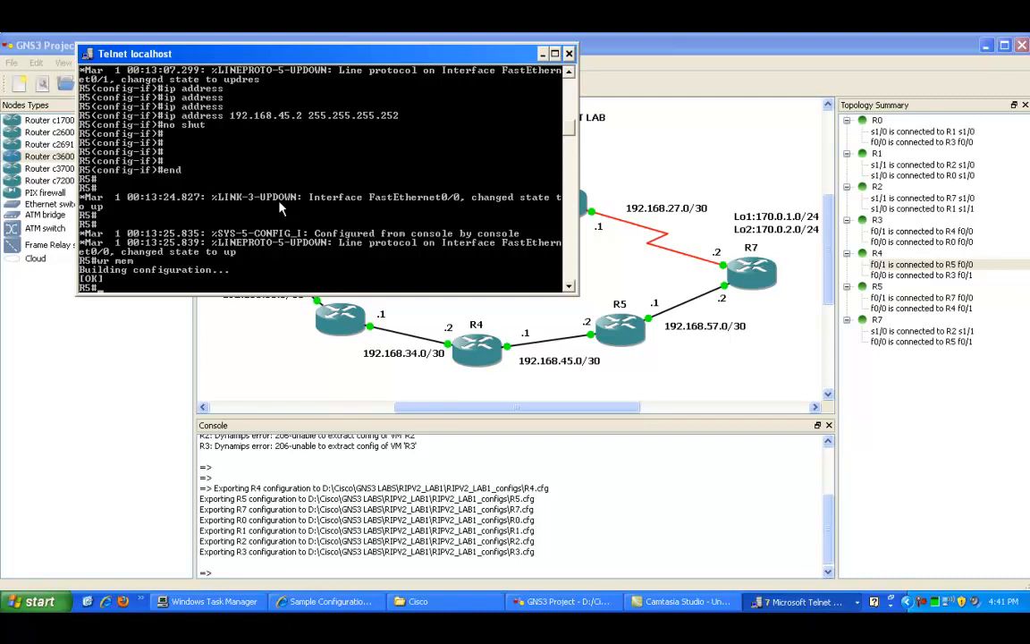
Step: Enter global configuration mode on R5 and start the RIP routing process
{"action": "type", "text": "config t"}
{"action": "key", "text": "Return"}
{"action": "type", "text": "rotuer"}
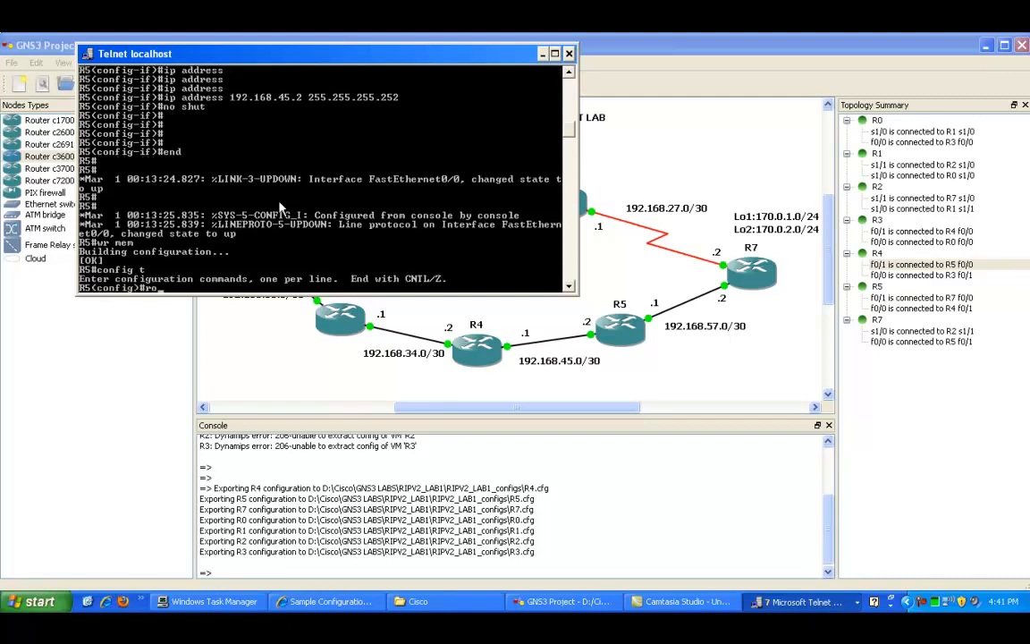
{"action": "key", "text": "BackSpace"}
{"action": "key", "text": "BackSpace"}
{"action": "key", "text": "BackSpace"}
{"action": "key", "text": "BackSpace"}
{"action": "key", "text": "BackSpace"}
{"action": "type", "text": "uter rip"}
{"action": "key", "text": "Return"}
Step: Set RIP to version 2 and disable auto-summary on R5
{"action": "type", "text": "vers"}
{"action": "key", "text": "Tab"}
{"action": "type", "text": "2"}
{"action": "key", "text": "Return"}
{"action": "type", "text": "no au"}
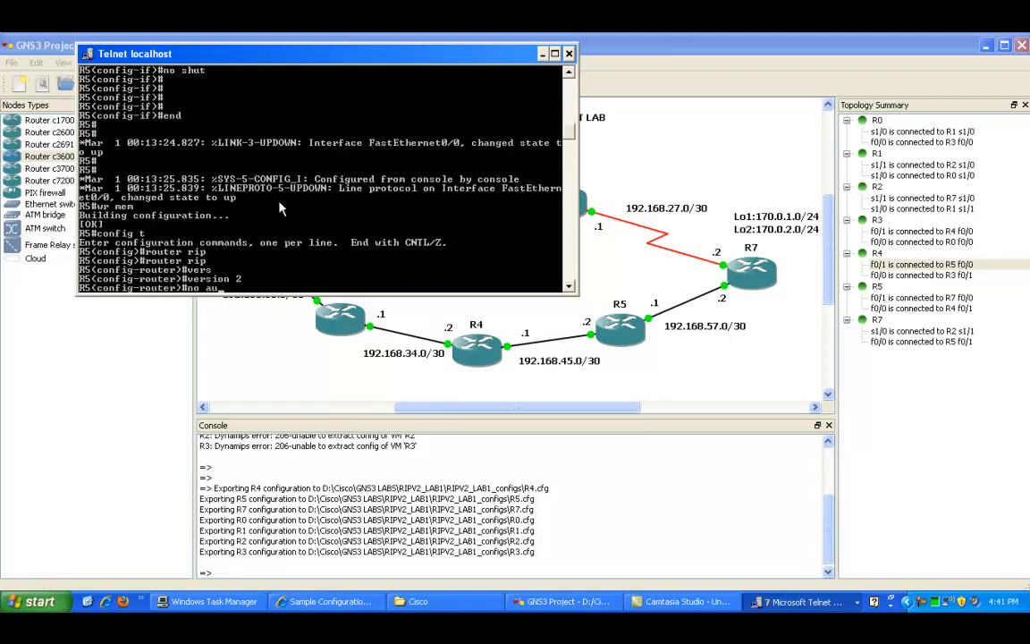
{"action": "key", "text": "Tab"}
{"action": "key", "text": "Return"}
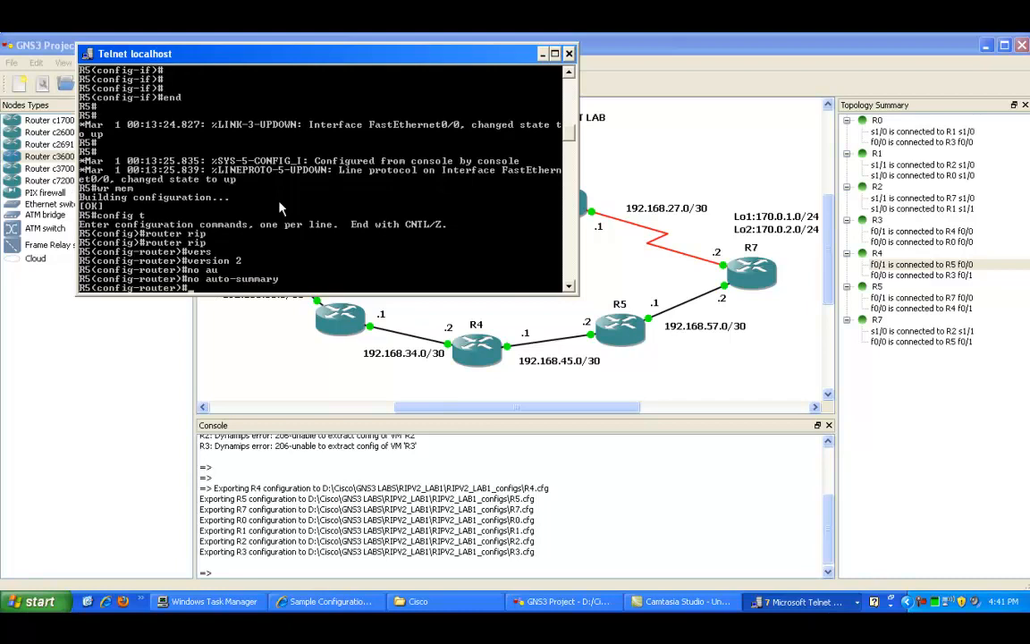
Step: Add RIP network statements for 192.168.57.0 and 192.168.45.0 on R5
{"action": "type", "text": "network 192.168.57.0"}
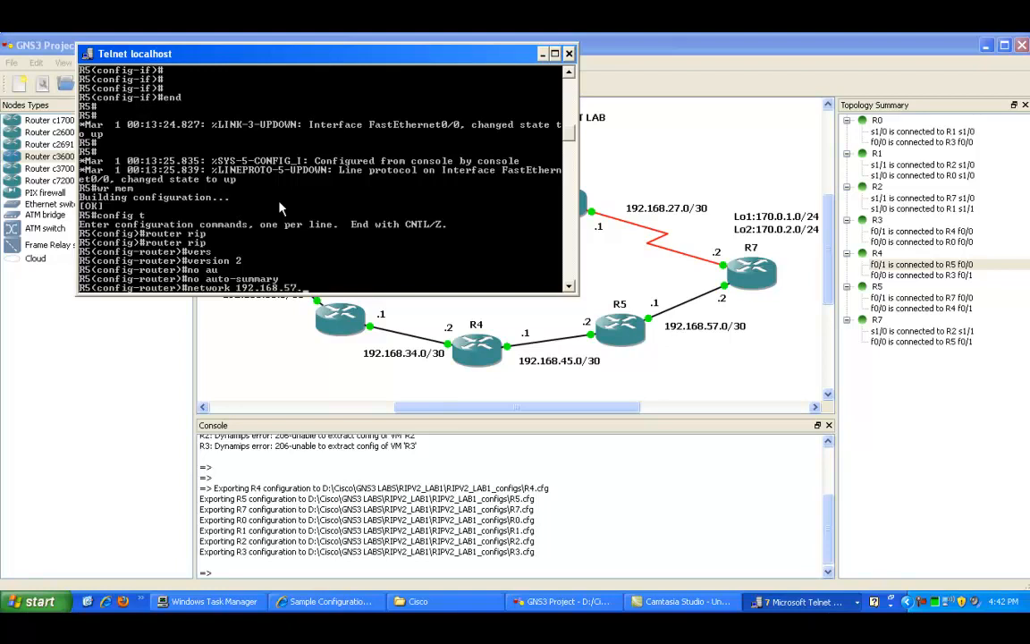
{"action": "key", "text": "Return"}
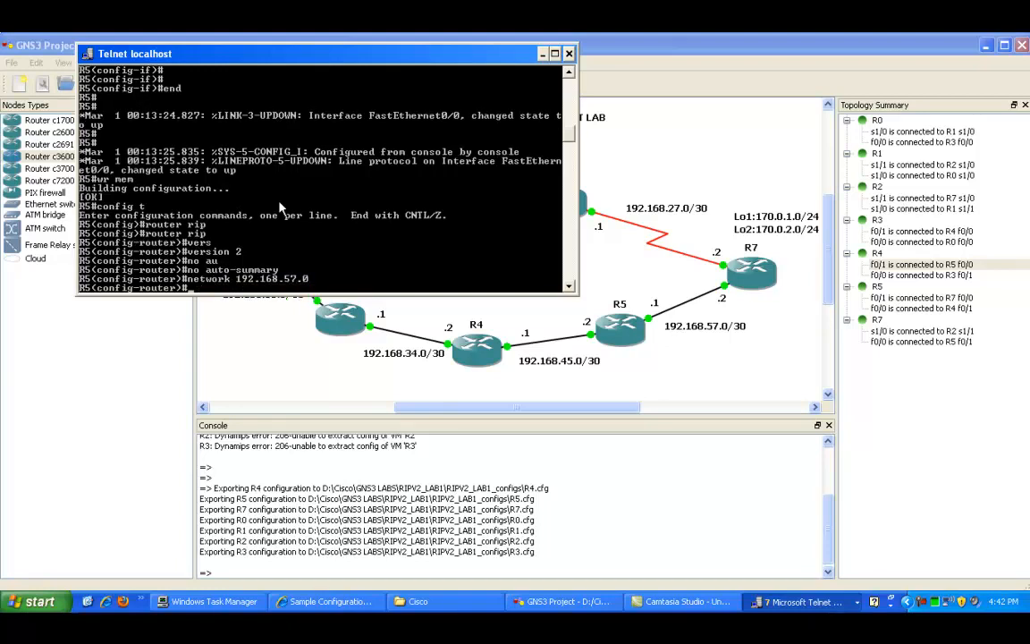
{"action": "key", "text": "Up"}
{"action": "key", "text": "BackSpace"}
{"action": "key", "text": "BackSpace"}
{"action": "key", "text": "BackSpace"}
{"action": "key", "text": "BackSpace"}
{"action": "type", "text": "45.0"}
{"action": "key", "text": "Return"}
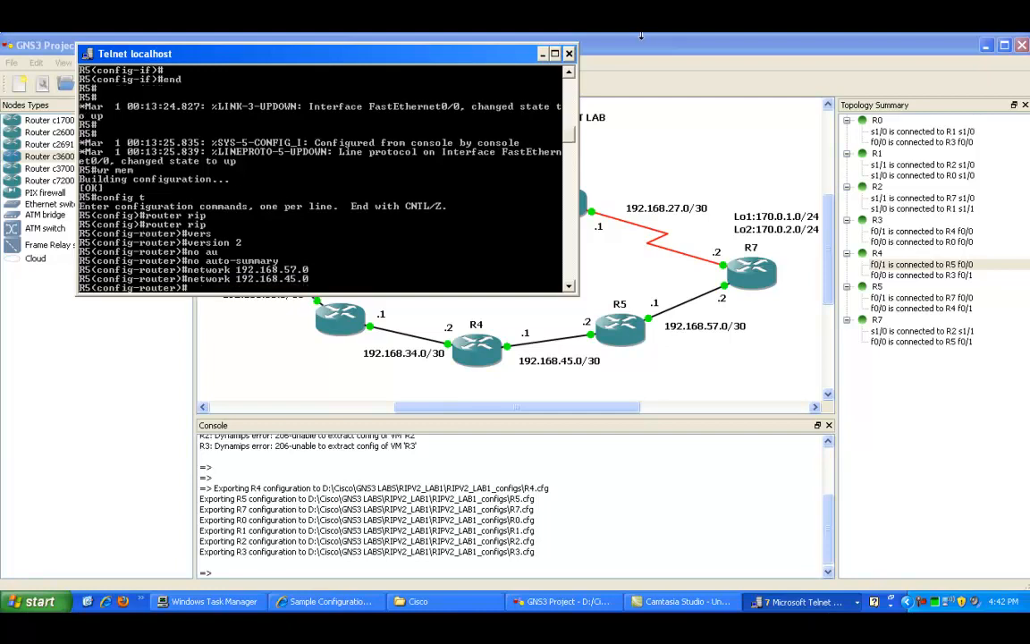
Step: Leave configuration mode on R5
{"action": "left_click_drag", "start_coordinate": [522, 54], "coordinate": [857, 462]}
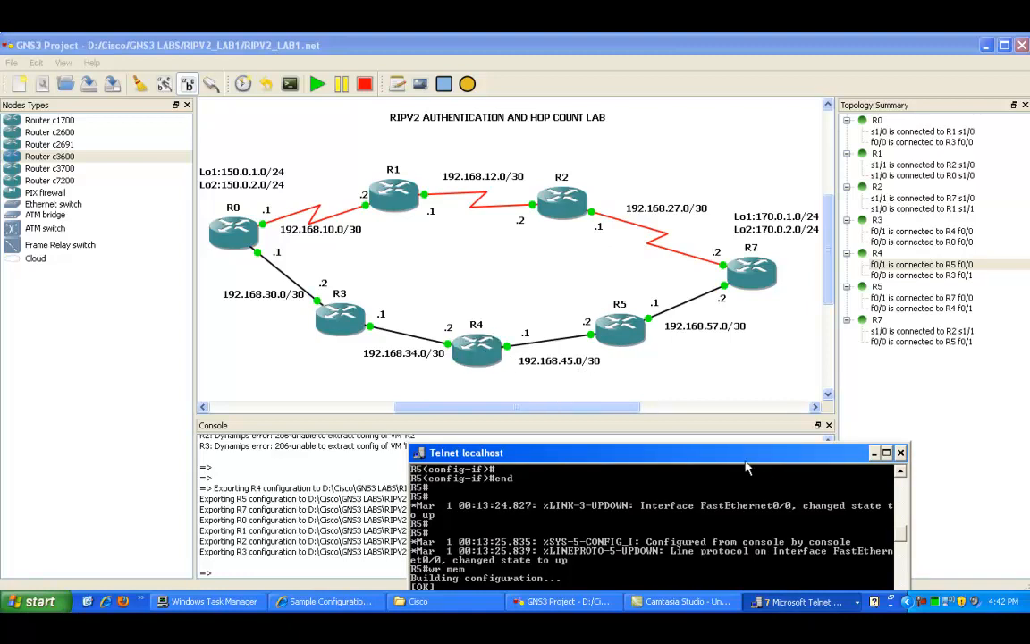
{"action": "left_click_drag", "start_coordinate": [715, 453], "coordinate": [550, 247]}
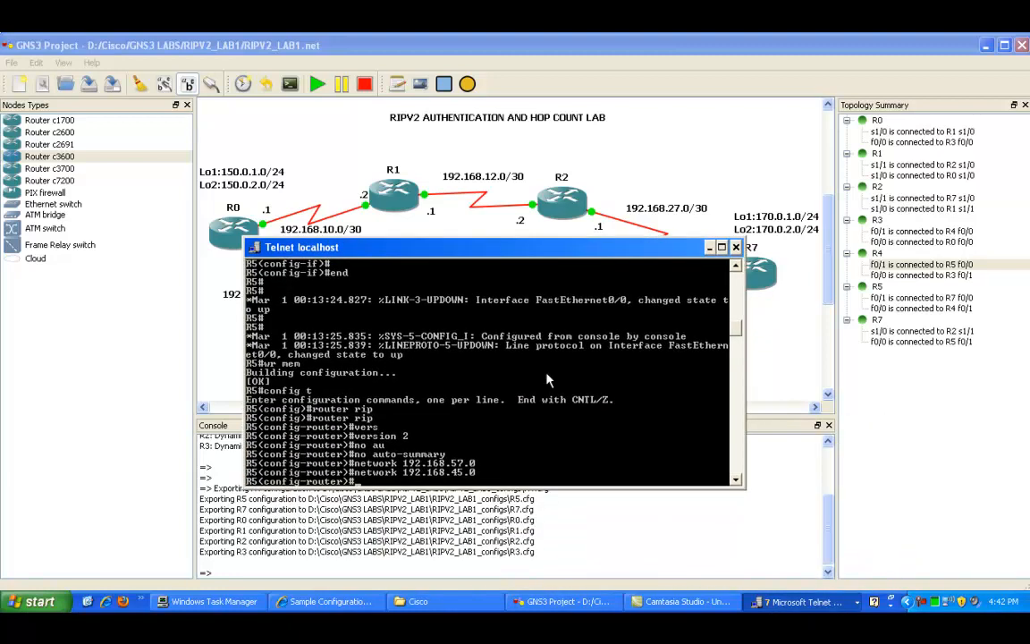
{"action": "key", "text": "Return"}
{"action": "key", "text": "Return"}
{"action": "key", "text": "Return"}
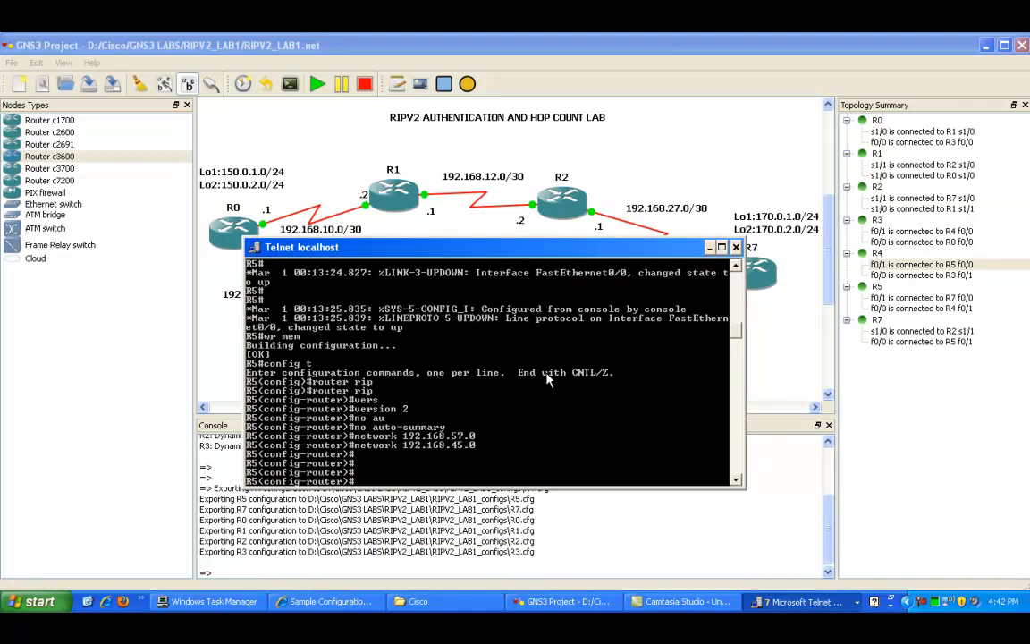
{"action": "type", "text": "end"}
{"action": "key", "text": "Return"}
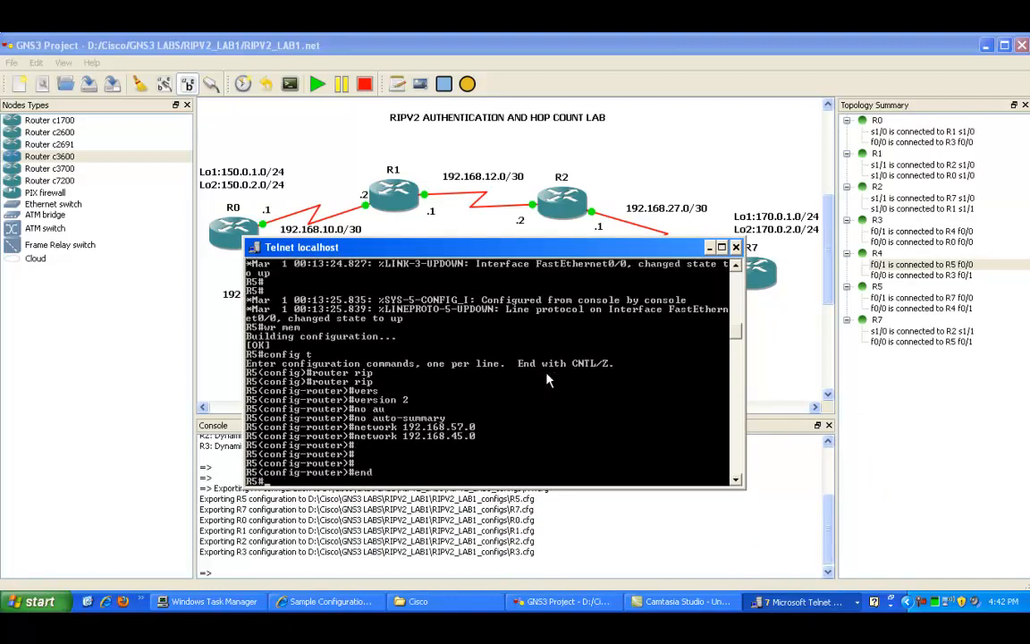
Step: Display the RIP protocol status on R5
{"action": "type", "text": "show"}
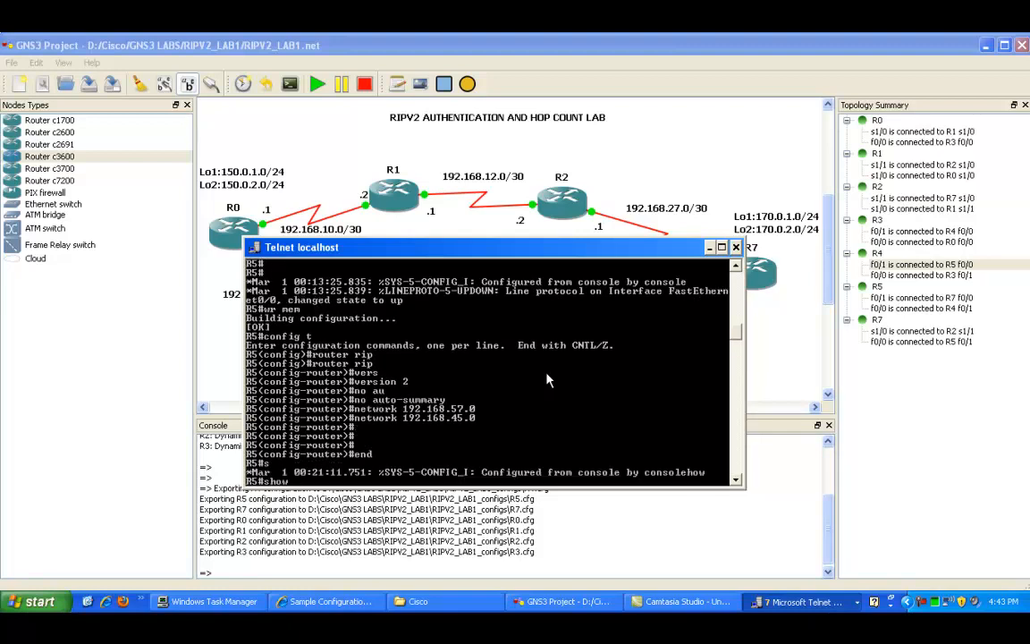
{"action": "type", "text": " ip pr"}
{"action": "key", "text": "Tab"}
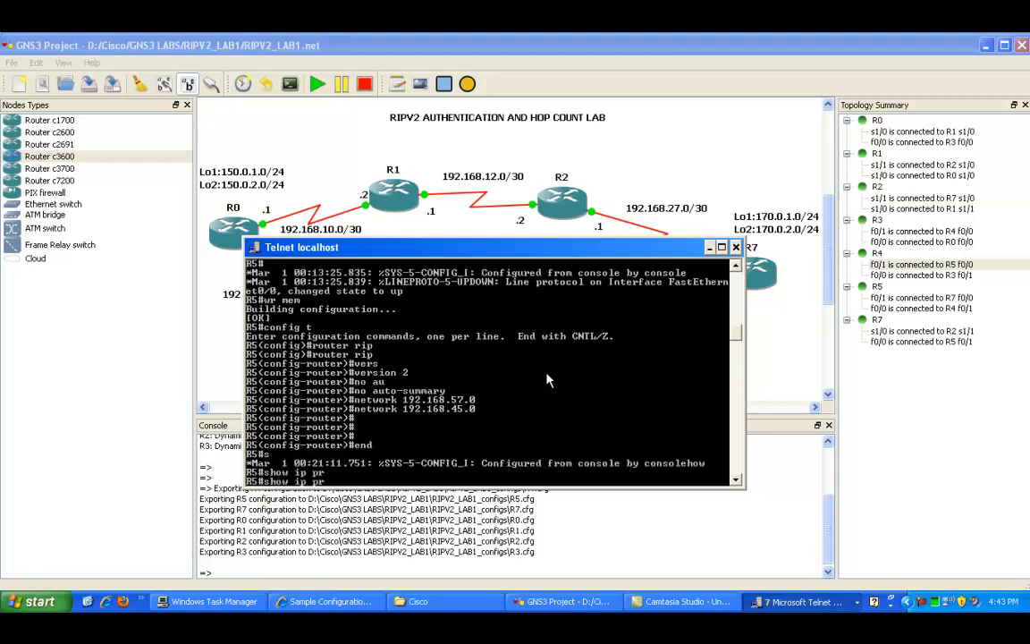
{"action": "type", "text": "ot"}
{"action": "key", "text": "Tab"}
{"action": "key", "text": "Return"}
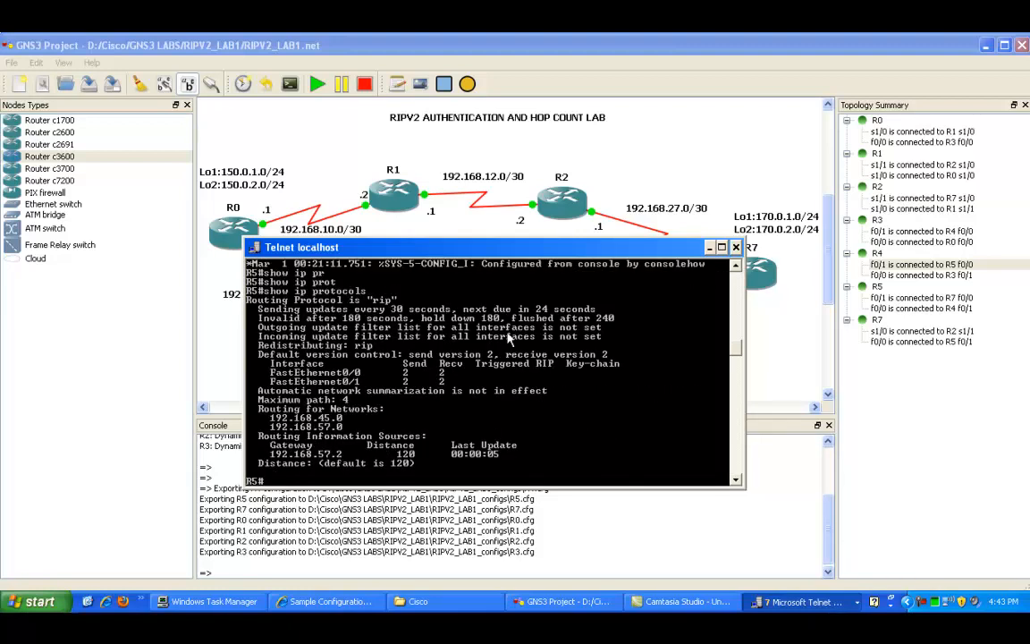
Step: Highlight the update timer and the routed networks in R5's protocol output
{"action": "right_click", "coordinate": [471, 378]}
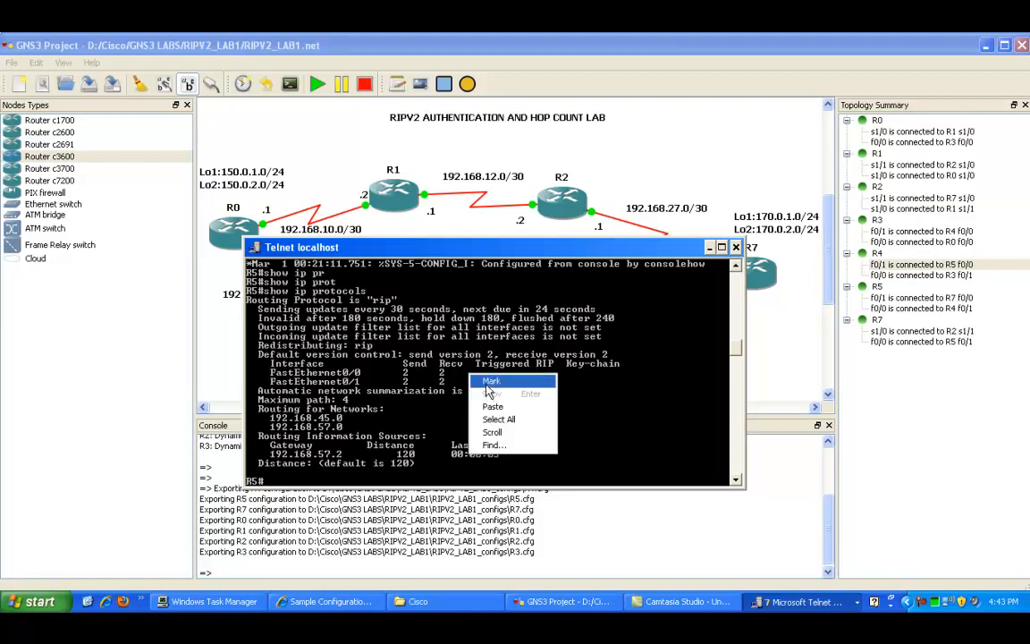
{"action": "left_click", "coordinate": [491, 382]}
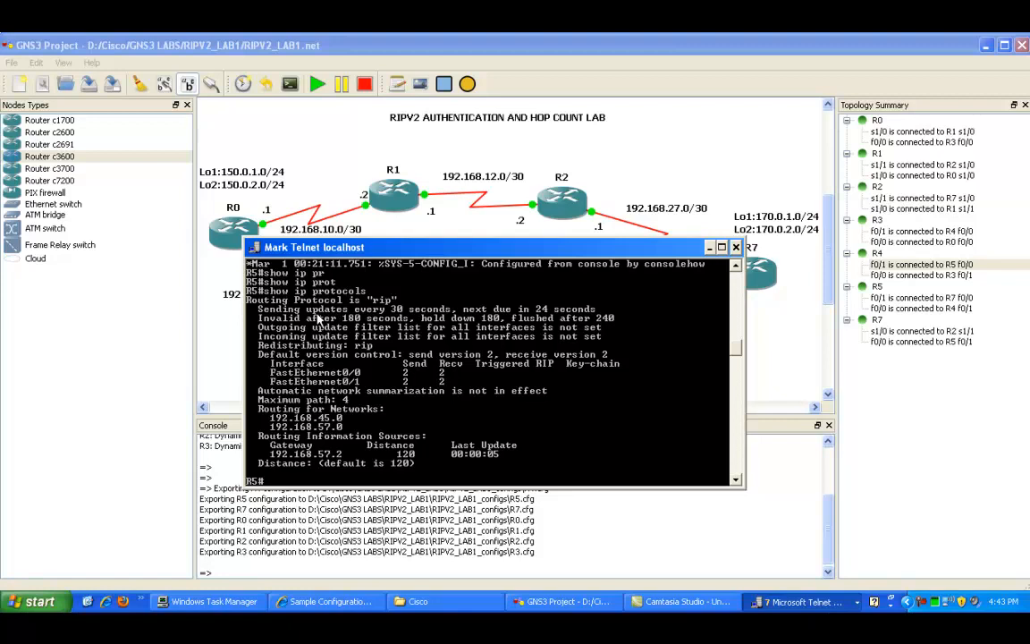
{"action": "left_click_drag", "start_coordinate": [247, 301], "coordinate": [357, 308]}
{"action": "left_click", "coordinate": [359, 301]}
{"action": "left_click_drag", "start_coordinate": [292, 301], "coordinate": [572, 310]}
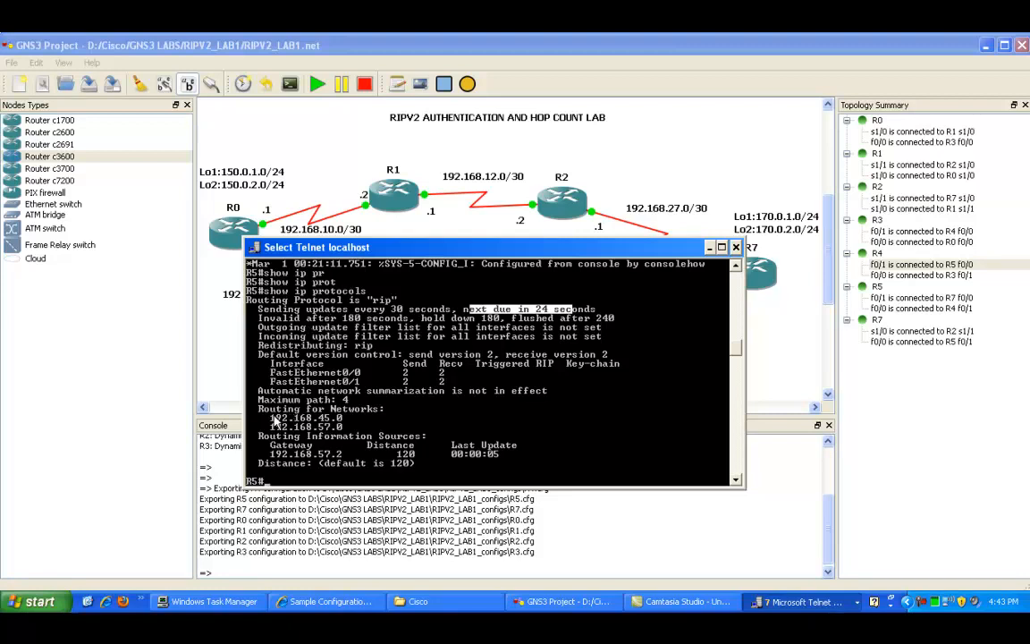
{"action": "left_click_drag", "start_coordinate": [261, 406], "coordinate": [387, 427]}
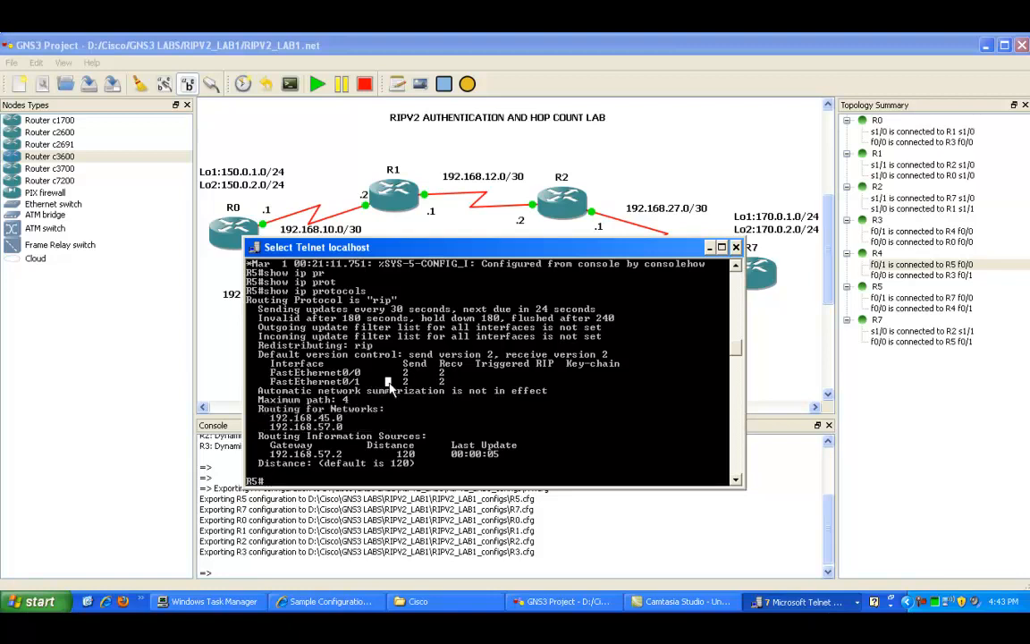
{"action": "right_click", "coordinate": [391, 391]}
{"action": "left_click", "coordinate": [412, 406]}
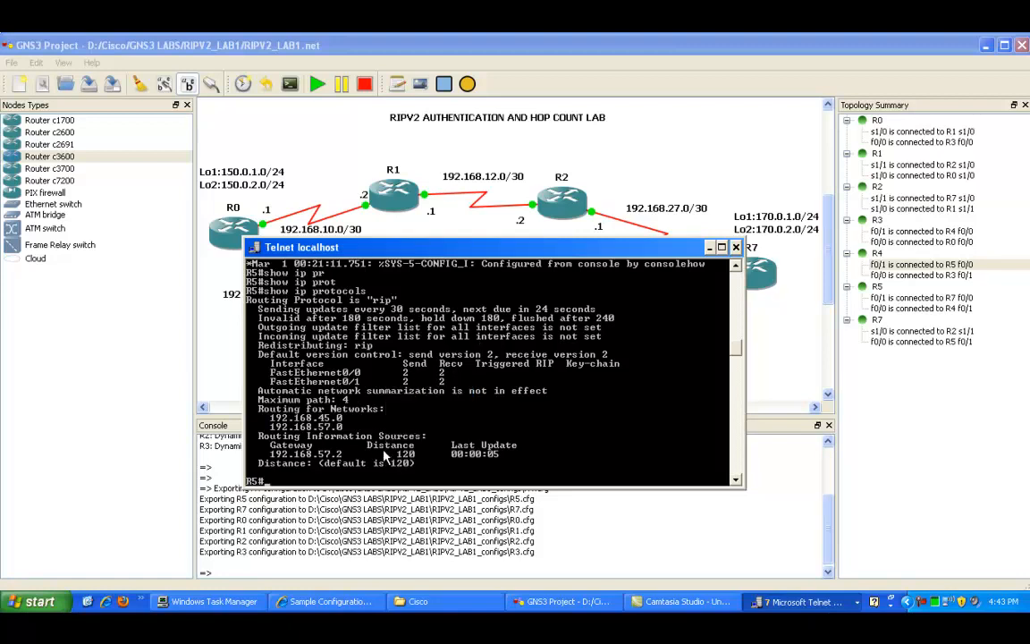
Step: Display R5's routing table and highlight the RIP code and the RIP-learned 170.0 routes
{"action": "type", "text": "show ip route"}
{"action": "key", "text": "Return"}
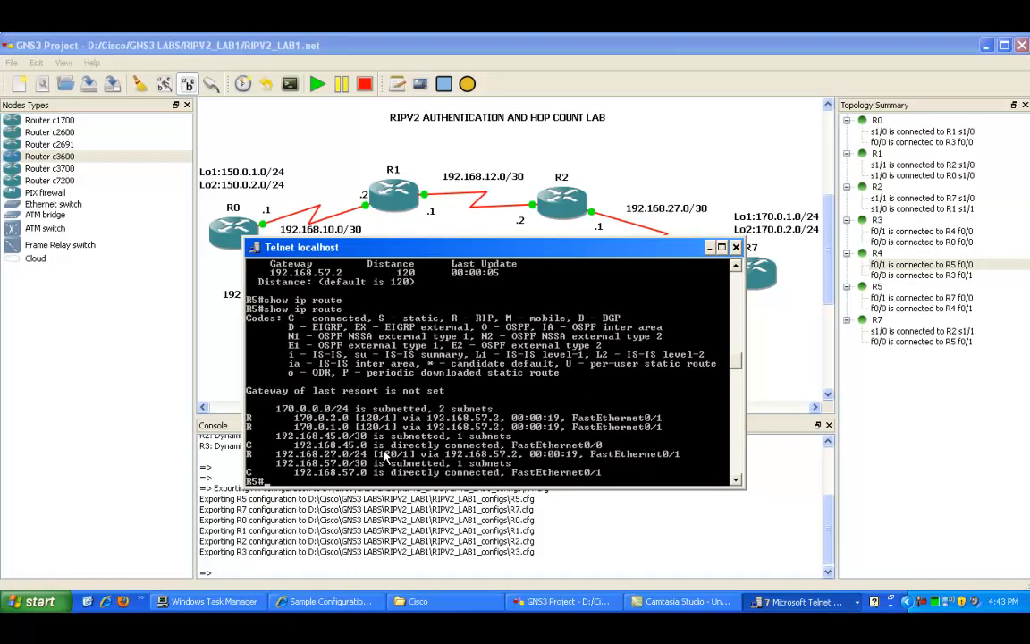
{"action": "right_click", "coordinate": [348, 412]}
{"action": "left_click", "coordinate": [364, 418]}
{"action": "right_click", "coordinate": [333, 415]}
{"action": "left_click", "coordinate": [353, 422]}
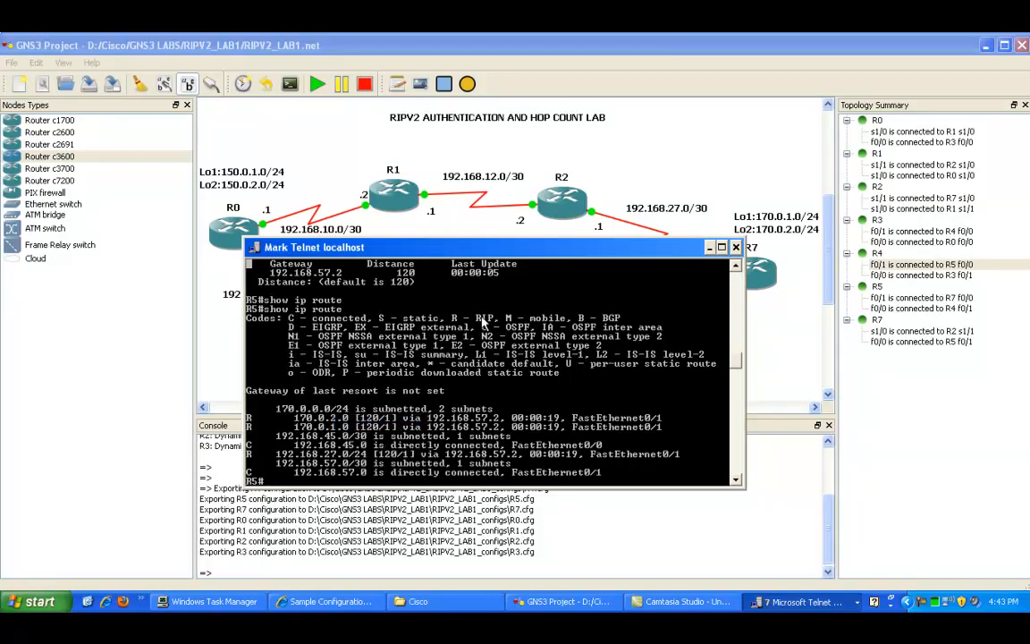
{"action": "left_click_drag", "start_coordinate": [447, 318], "coordinate": [493, 322]}
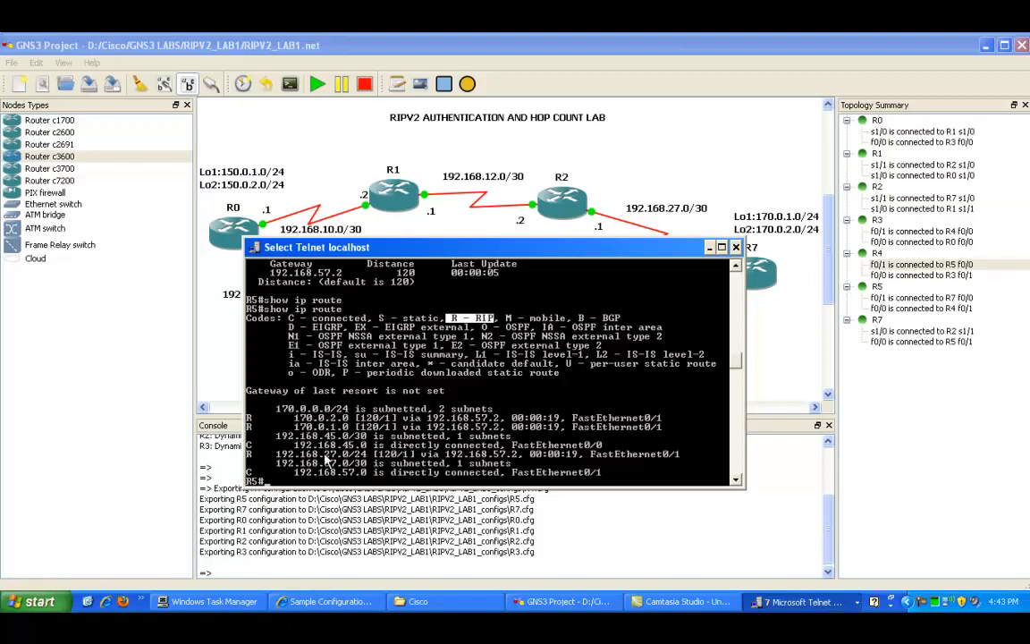
{"action": "left_click_drag", "start_coordinate": [289, 417], "coordinate": [349, 429]}
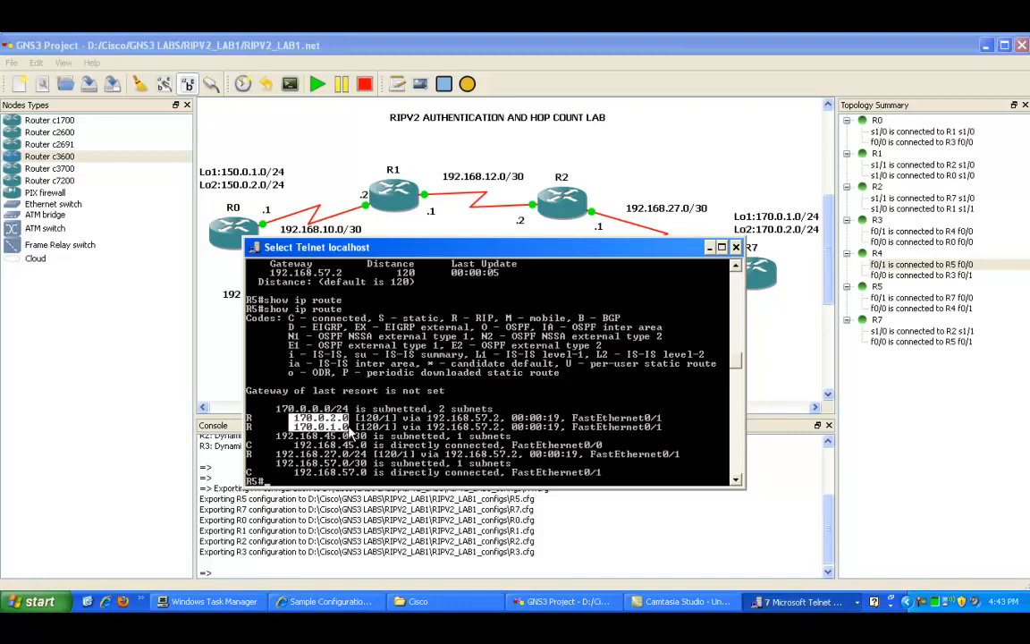
{"action": "left_click", "coordinate": [392, 437]}
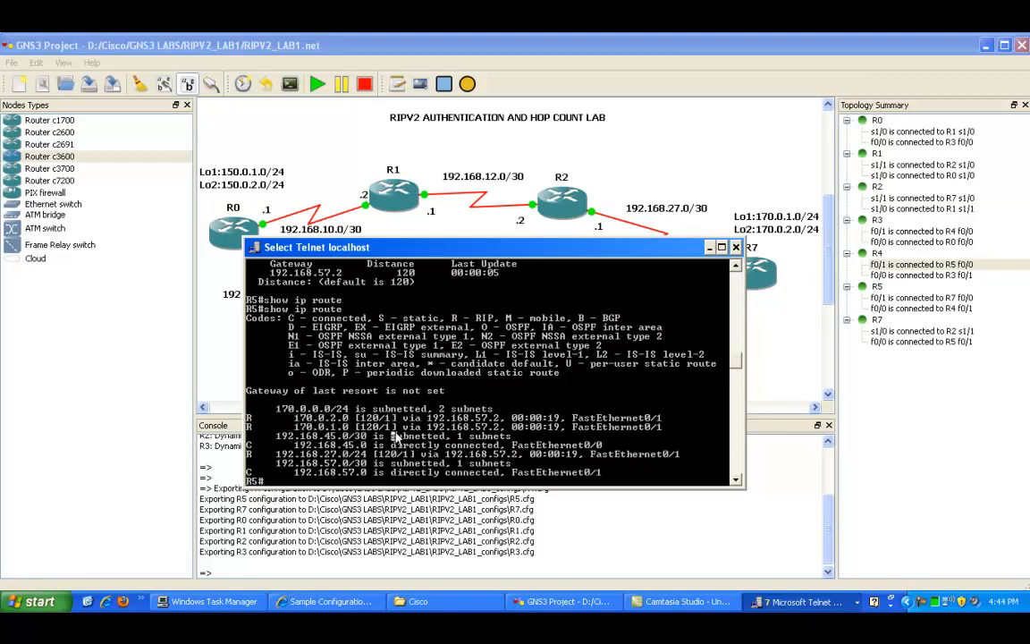
Step: Ping 170.0.1.1 and 170.0.2.1 from R5 to test reachability of R7's loopbacks
{"action": "type", "text": "ping 170.0.1.1"}
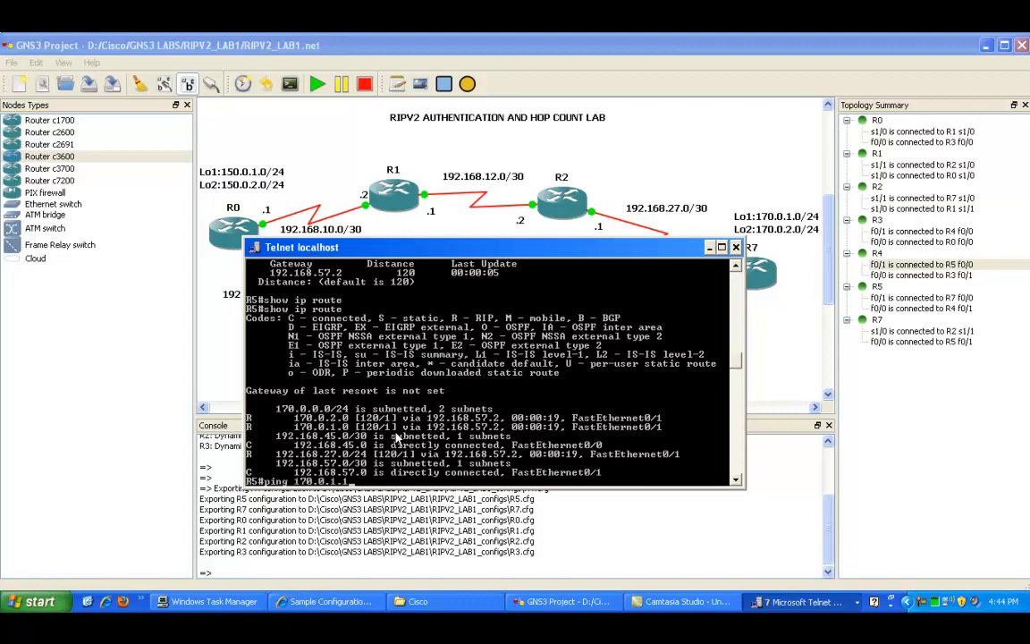
{"action": "key", "text": "Return"}
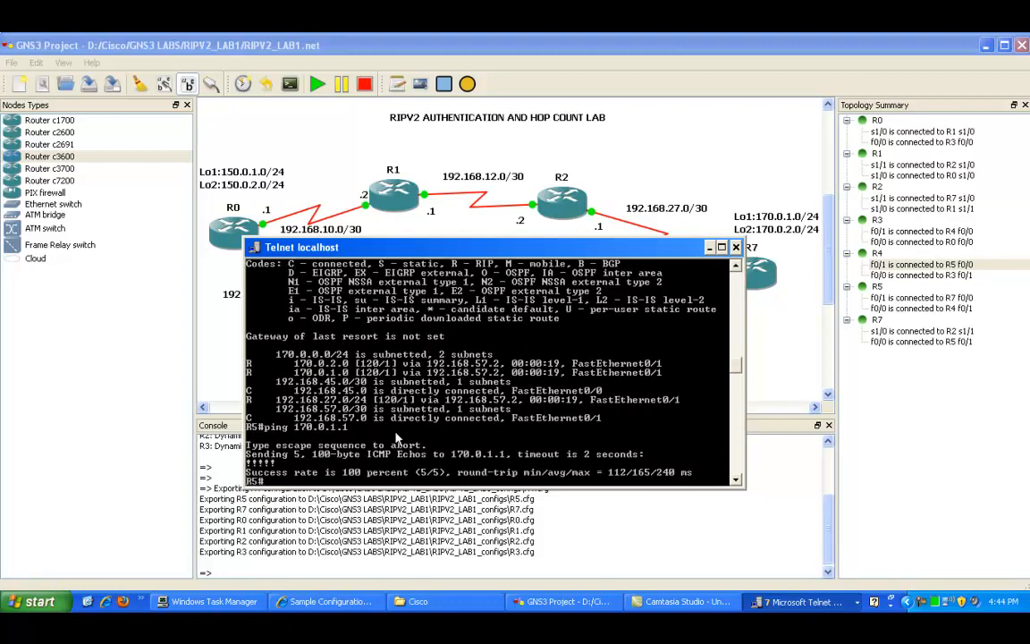
{"action": "key", "text": "Up"}
{"action": "key", "text": "BackSpace"}
{"action": "key", "text": "BackSpace"}
{"action": "key", "text": "BackSpace"}
{"action": "type", "text": "2.1"}
{"action": "key", "text": "Return"}
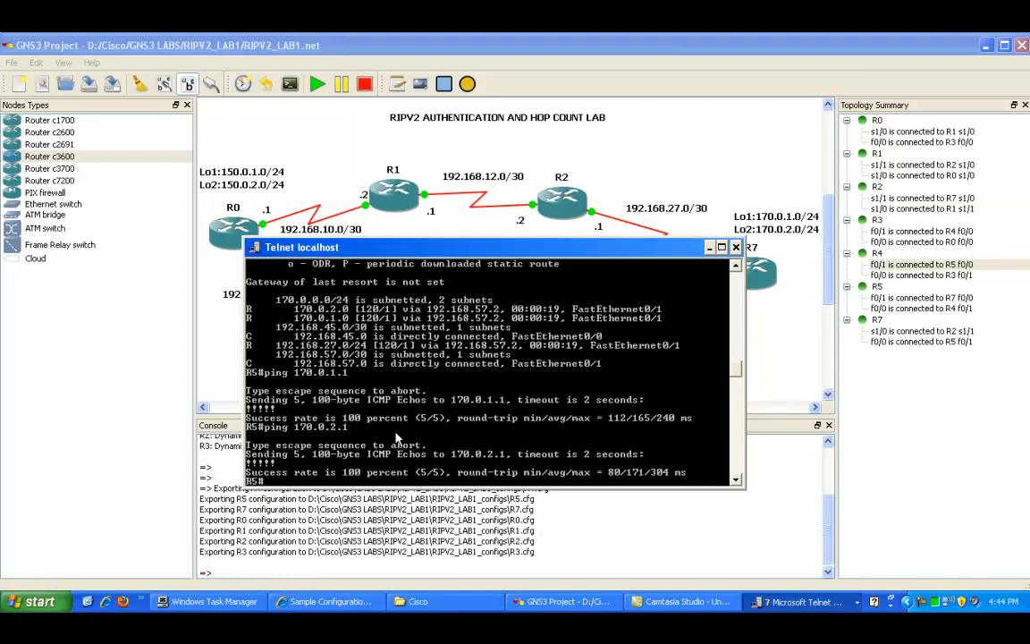
Step: Switch to R2's console, enter global configuration mode and start the RIP routing process
{"action": "left_click", "coordinate": [708, 246]}
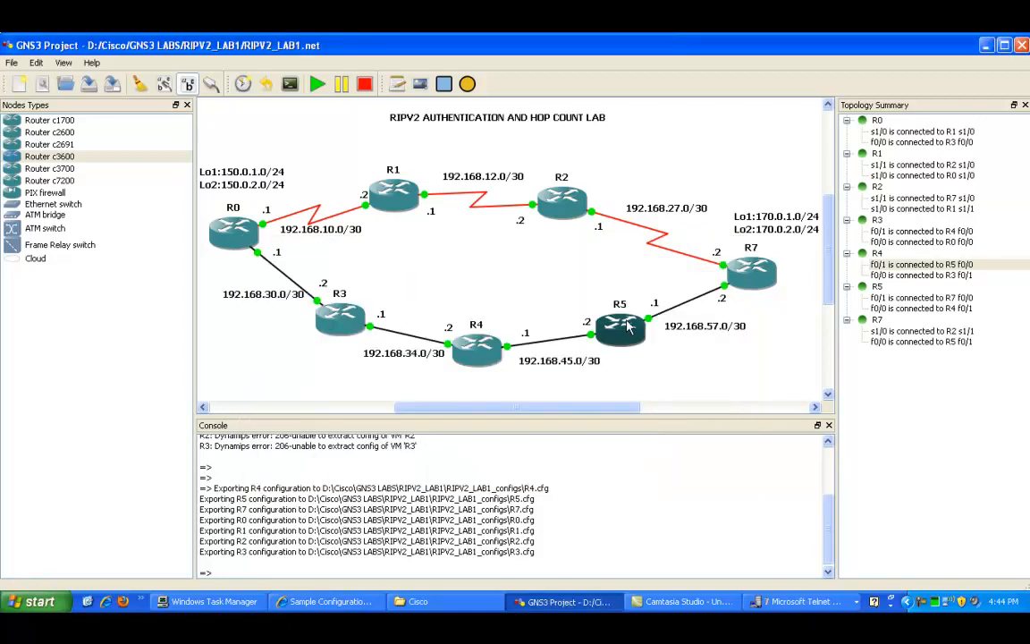
{"action": "left_click", "coordinate": [794, 601]}
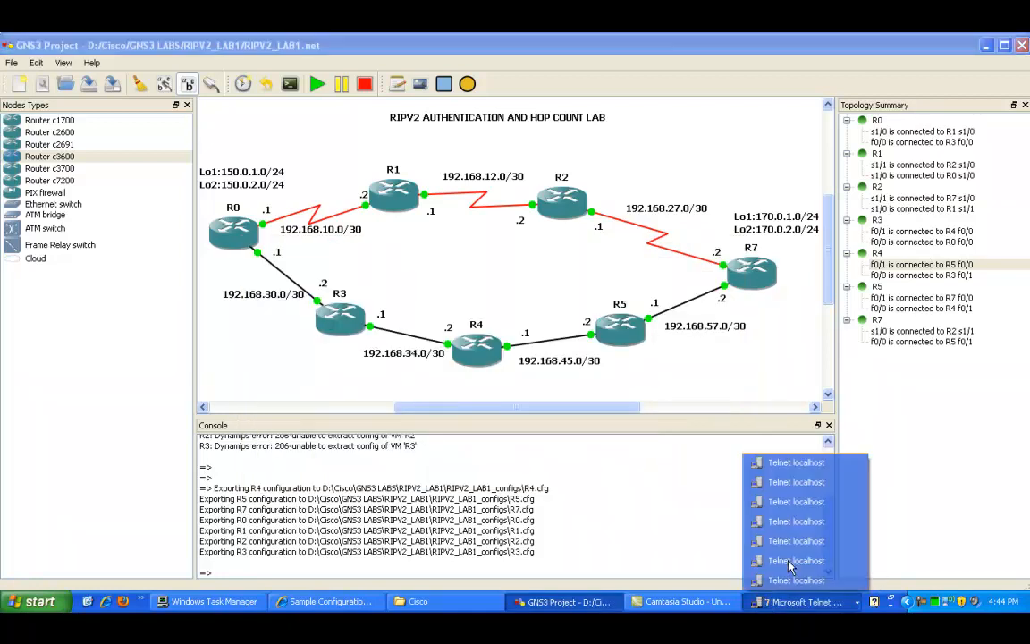
{"action": "left_click", "coordinate": [790, 563]}
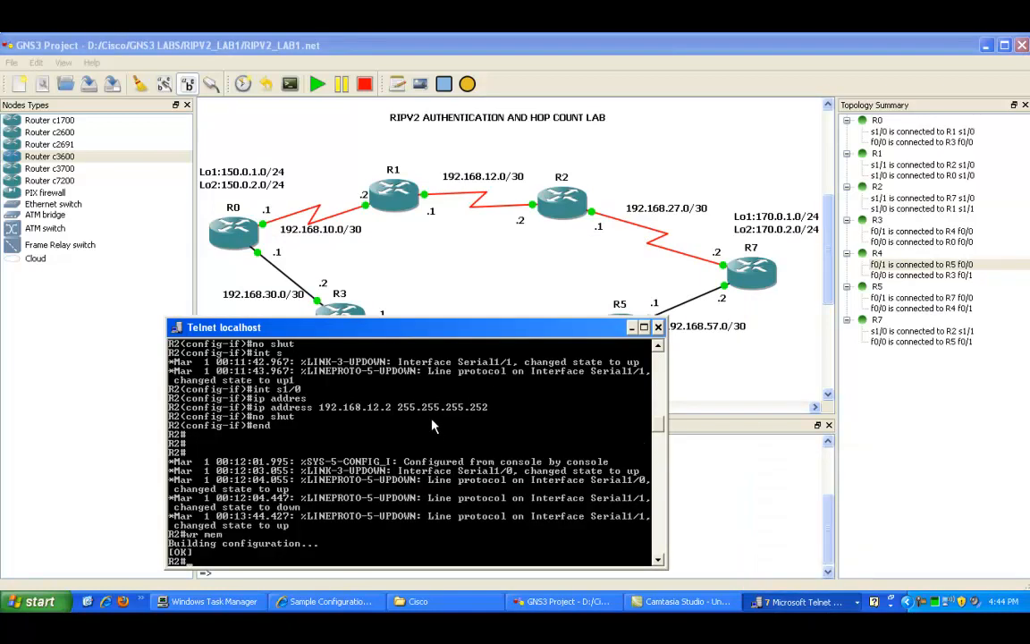
{"action": "type", "text": "config t"}
{"action": "key", "text": "Return"}
{"action": "type", "text": "router"}
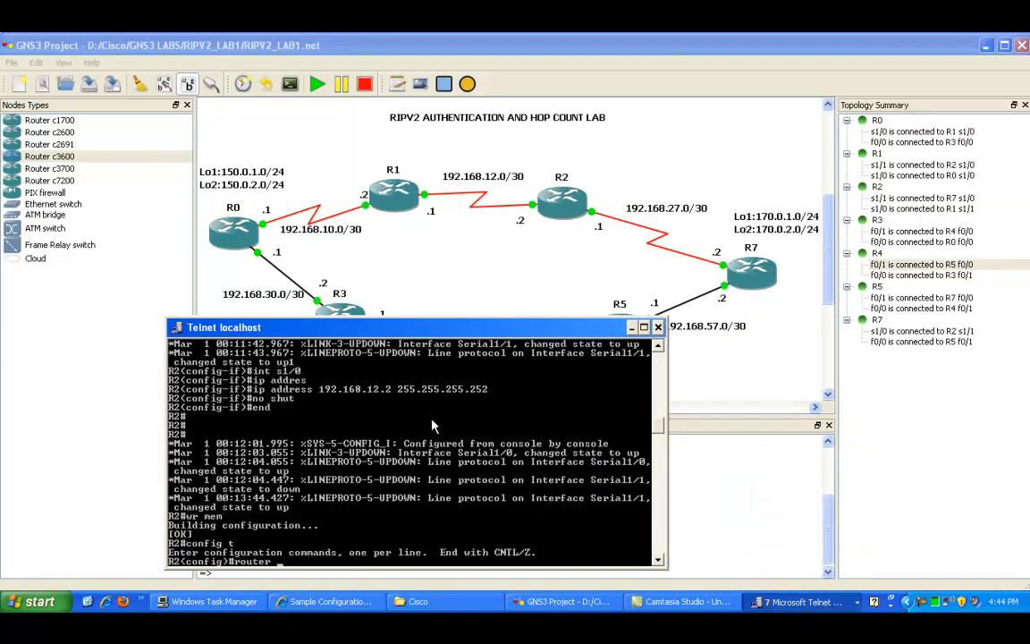
{"action": "type", "text": " rip"}
{"action": "key", "text": "Return"}
Step: Set RIP to version 2 and disable auto-summary on R2
{"action": "type", "text": "vers"}
{"action": "key", "text": "Tab"}
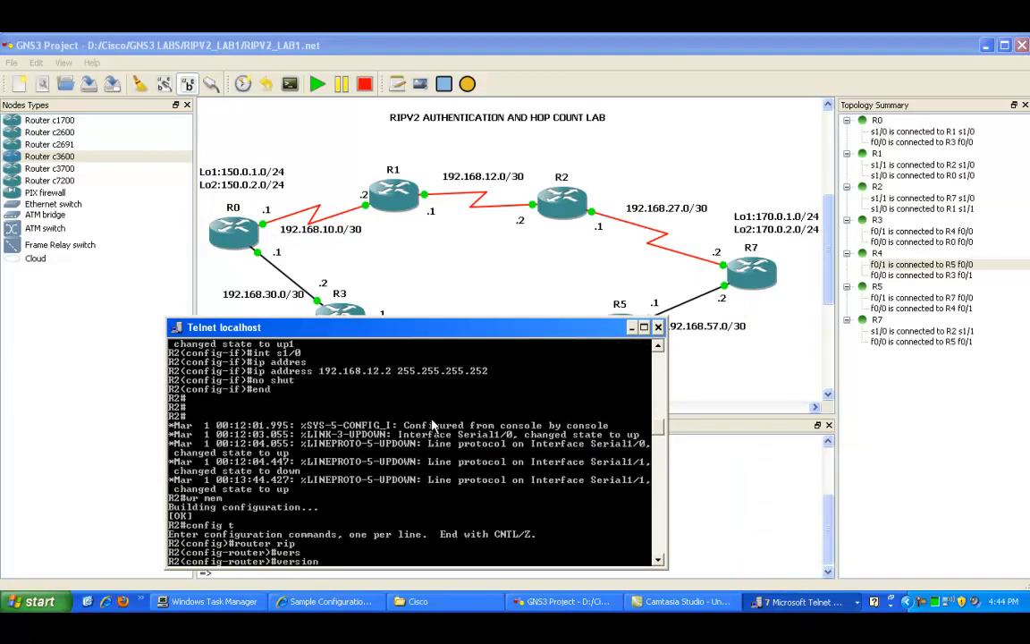
{"action": "type", "text": "2"}
{"action": "key", "text": "Return"}
{"action": "type", "text": "no au"}
{"action": "key", "text": "Tab"}
{"action": "key", "text": "Return"}
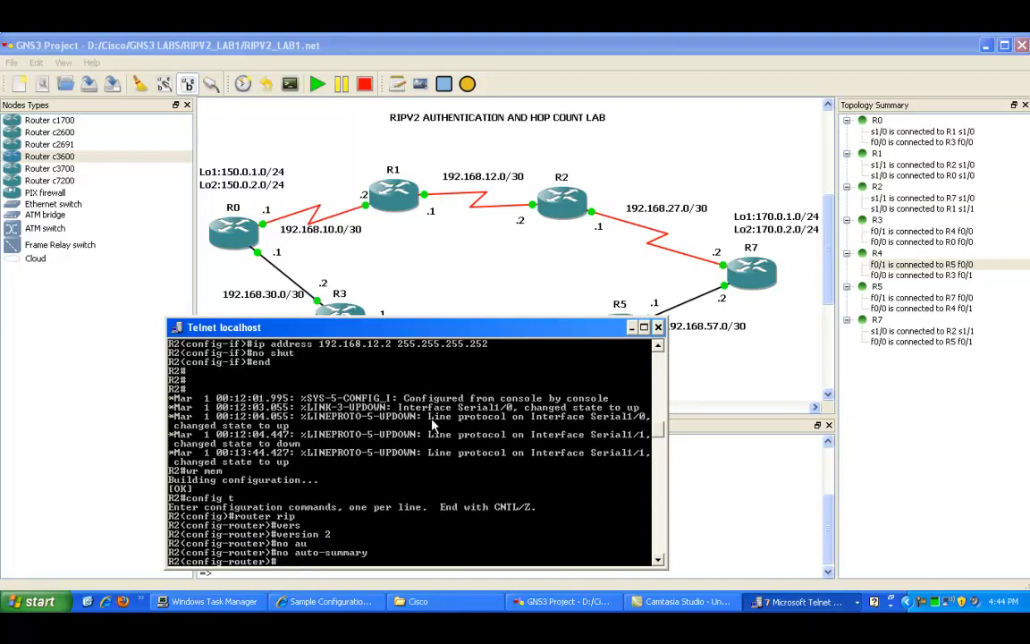
Step: Add RIP network statements for 192.168.12.0 and 192.168.27.0 on R2 and leave configuration mode
{"action": "type", "text": "netw"}
{"action": "key", "text": "Tab"}
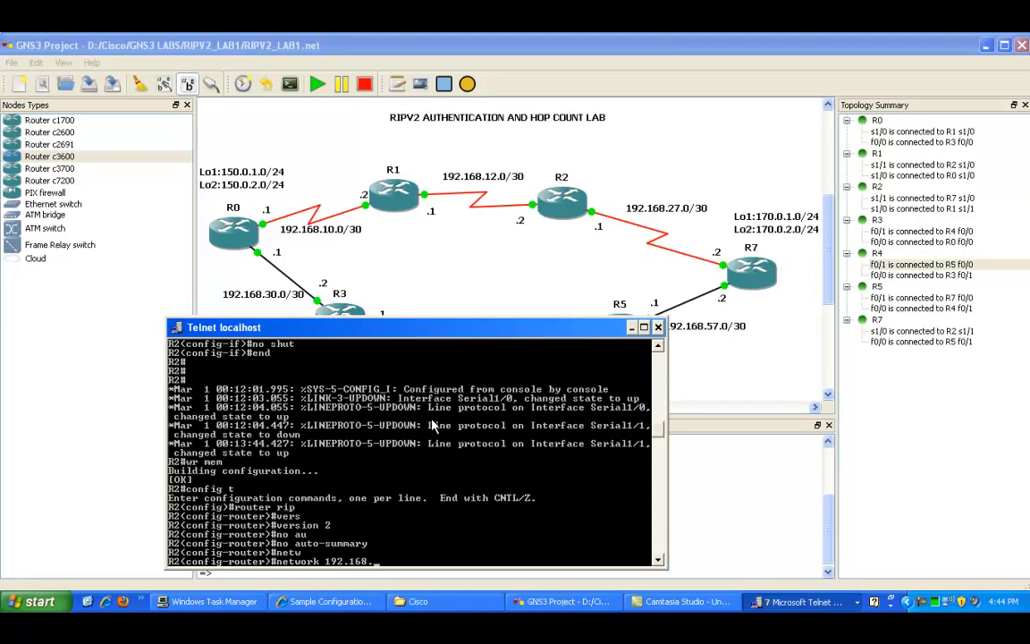
{"action": "type", "text": "192.168.12.0"}
{"action": "key", "text": "Return"}
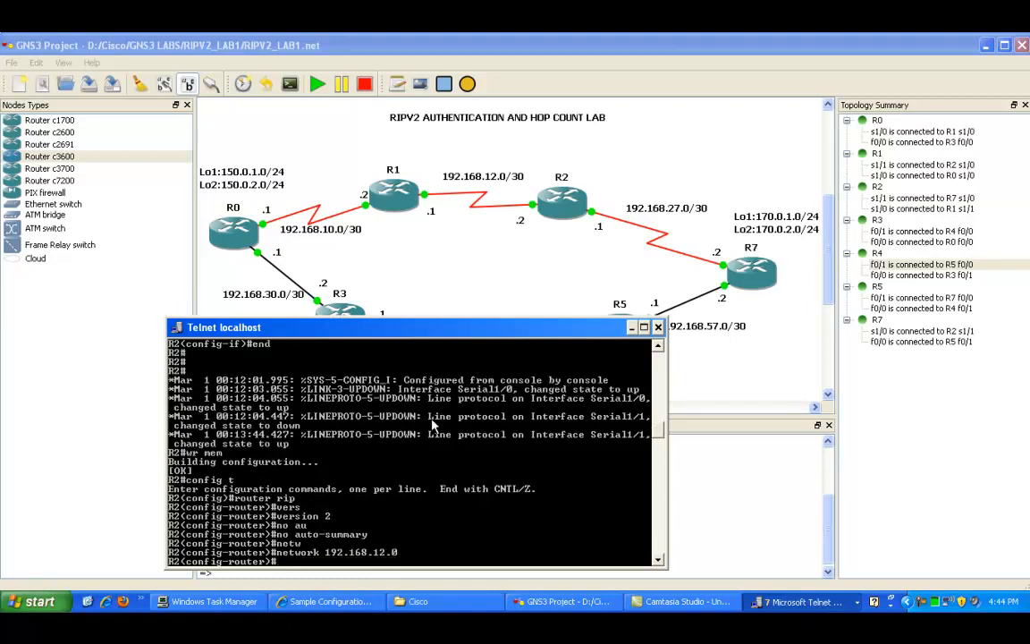
{"action": "key", "text": "Up"}
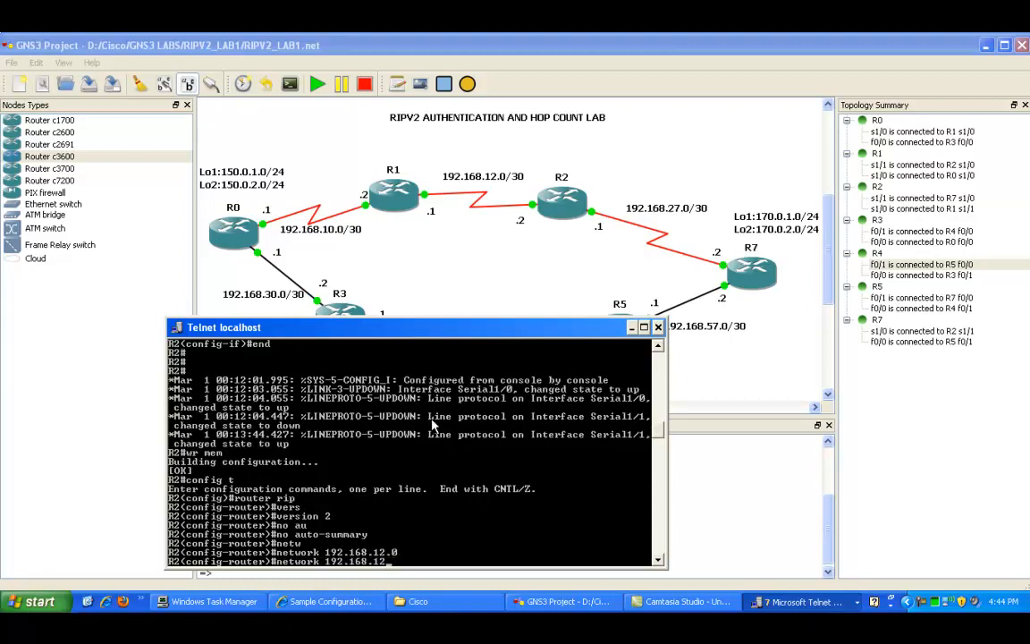
{"action": "type", "text": "27.0"}
{"action": "key", "text": "Return"}
{"action": "key", "text": "Return"}
{"action": "key", "text": "Return"}
{"action": "type", "text": "end"}
{"action": "key", "text": "Return"}
{"action": "key", "text": "Return"}
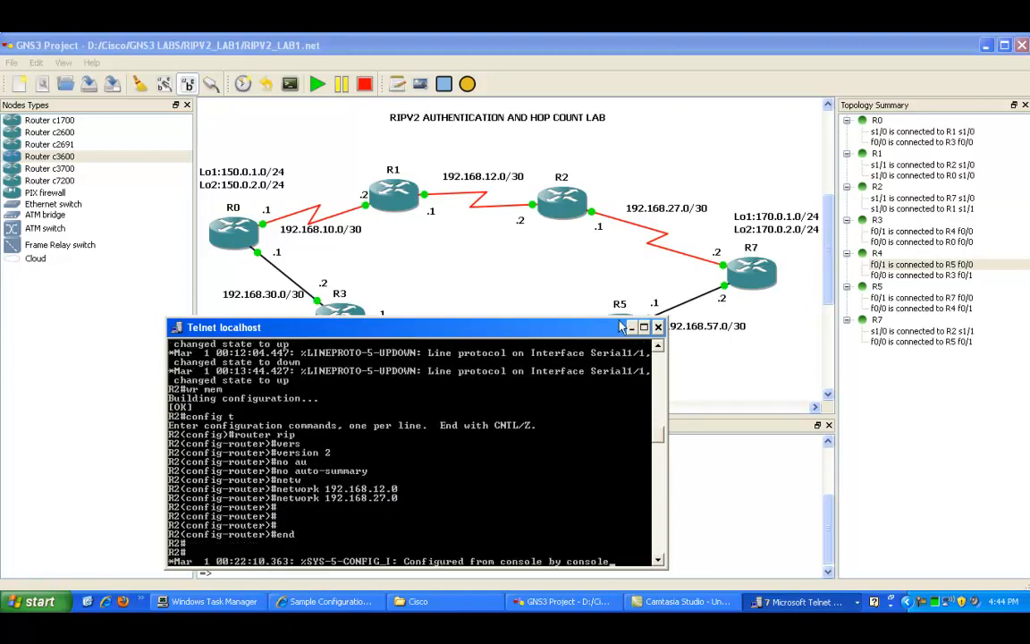
Step: Switch to R4's console, enter global configuration mode and start the RIP routing process
{"action": "left_click", "coordinate": [516, 288]}
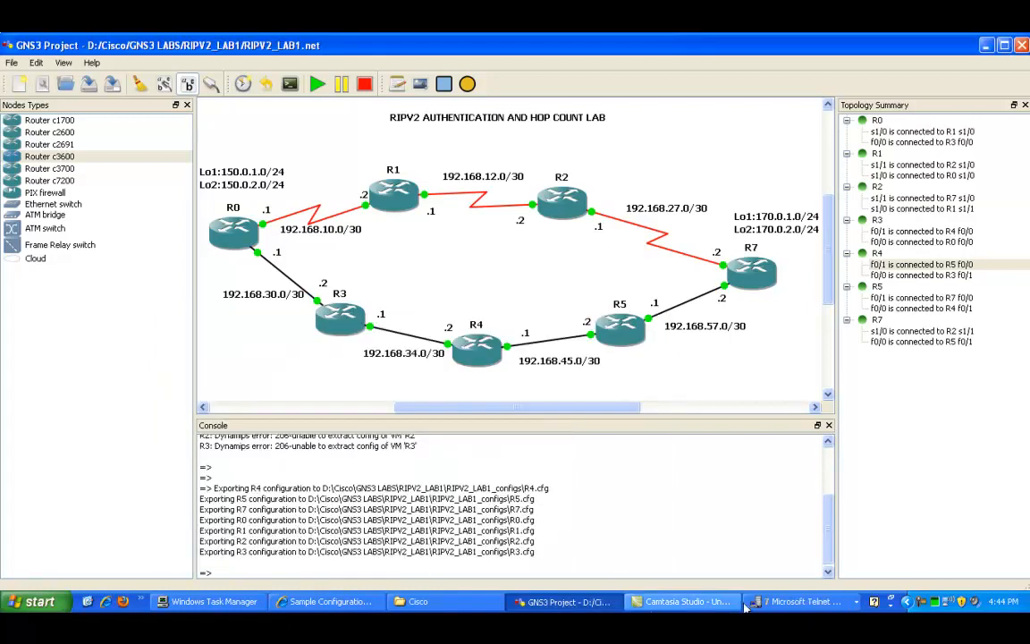
{"action": "left_click", "coordinate": [800, 601]}
{"action": "left_click", "coordinate": [780, 521]}
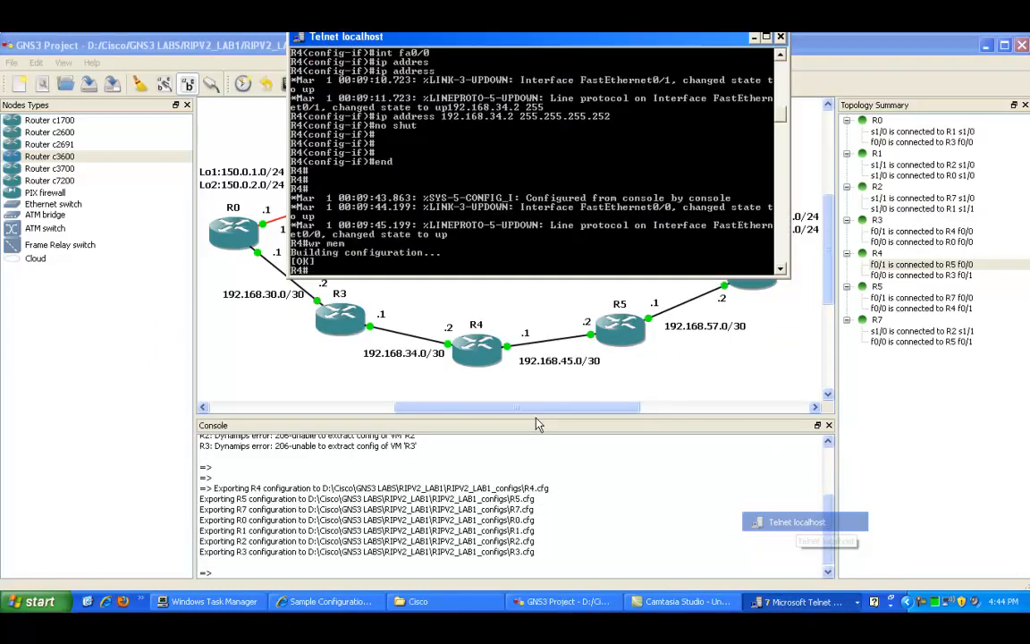
{"action": "left_click_drag", "start_coordinate": [530, 42], "coordinate": [485, 44]}
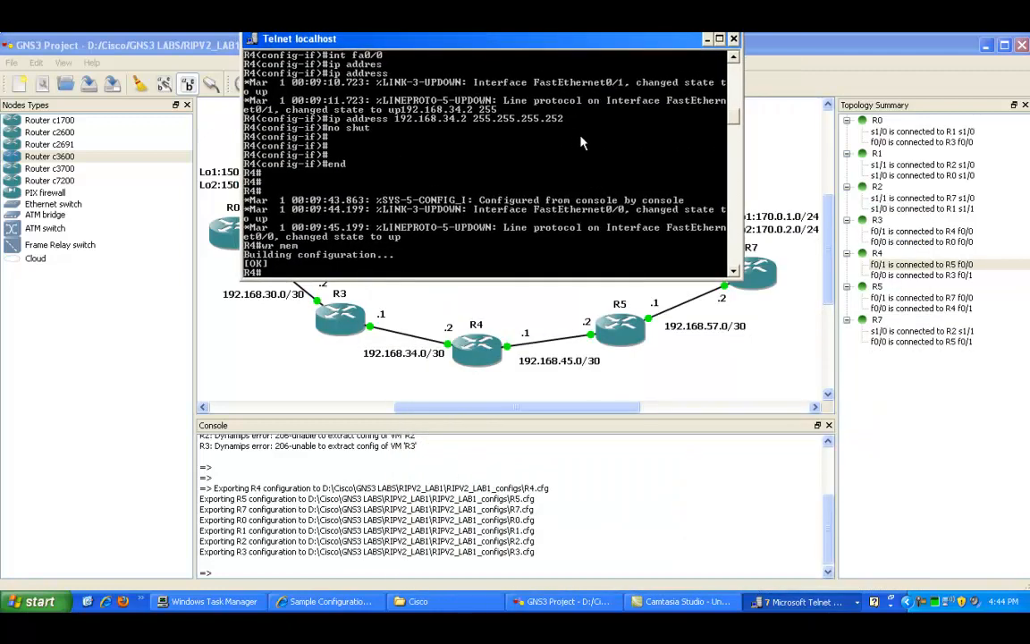
{"action": "key", "text": "Return"}
{"action": "key", "text": "Return"}
{"action": "key", "text": "Return"}
{"action": "type", "text": "config t"}
{"action": "key", "text": "Return"}
{"action": "type", "text": "router"}
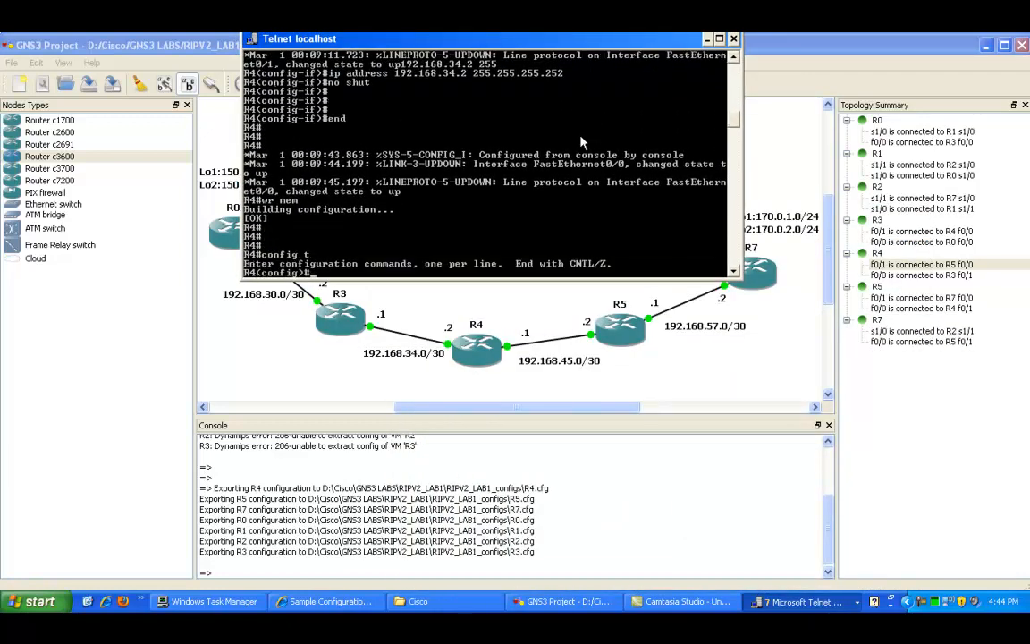
{"action": "key", "text": "BackSpace"}
{"action": "key", "text": "BackSpace"}
{"action": "type", "text": "ute"}
{"action": "key", "text": "Tab"}
{"action": "type", "text": "r"}
{"action": "key", "text": "Tab"}
{"action": "type", "text": "rip"}
{"action": "key", "text": "Tab"}
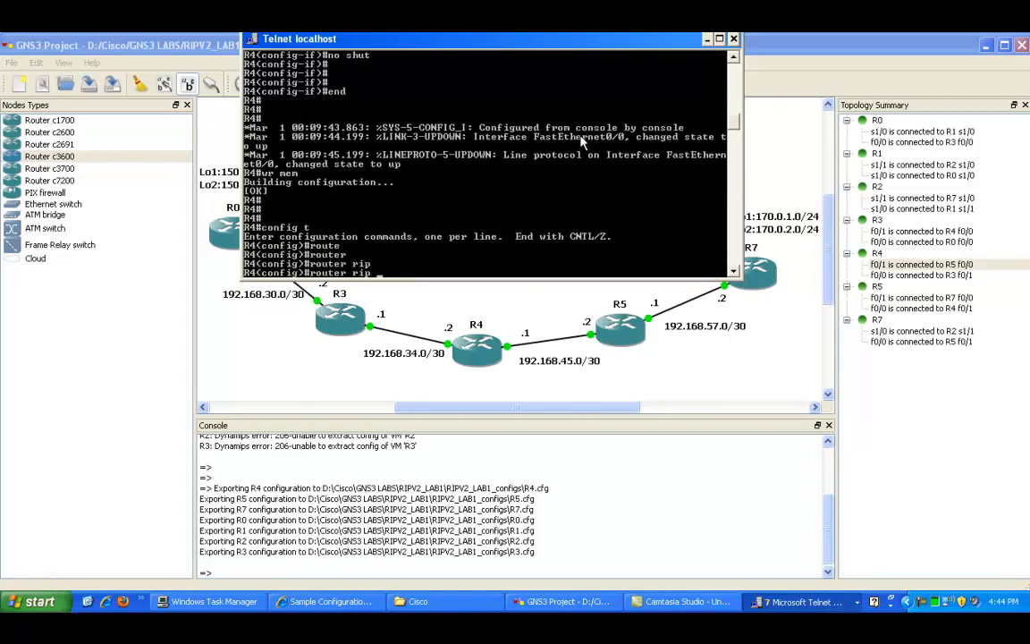
{"action": "key", "text": "Return"}
Step: Set RIP to version 2 and disable auto-summary on R4
{"action": "type", "text": "ver"}
{"action": "key", "text": "Tab"}
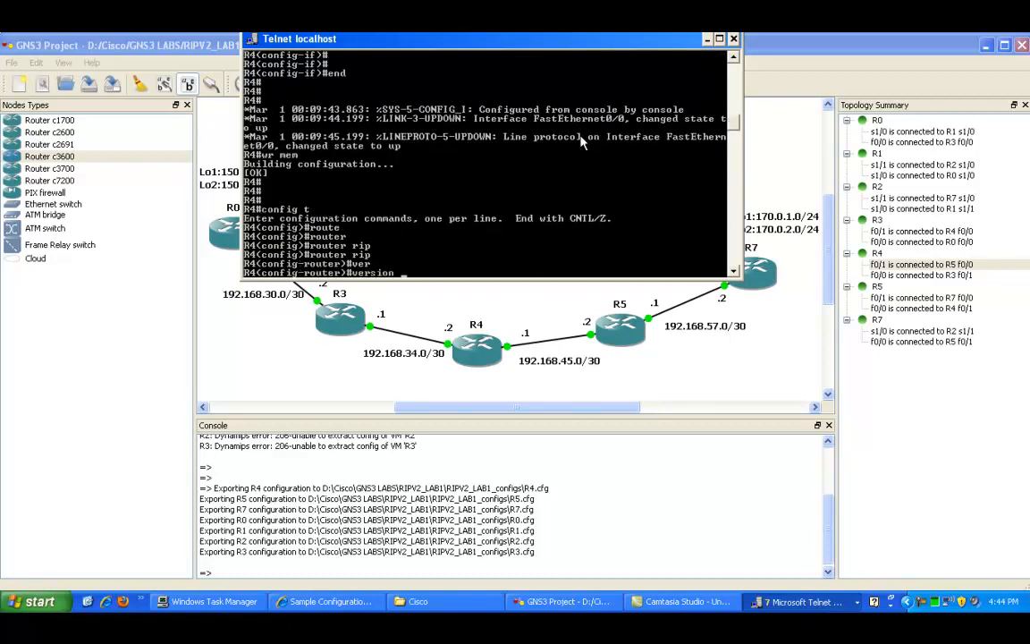
{"action": "type", "text": "2"}
{"action": "key", "text": "Return"}
{"action": "type", "text": "no au"}
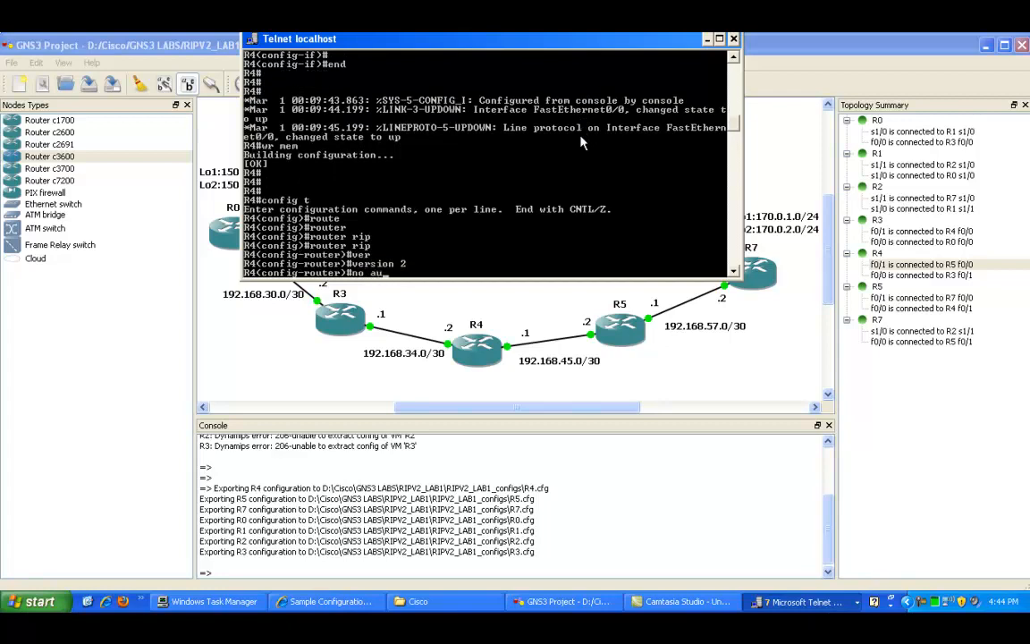
{"action": "key", "text": "Tab"}
{"action": "key", "text": "Return"}
Step: Add RIP network statements for 192.168.45.0 and 192.168.34.0 on R4 and leave configuration mode
{"action": "type", "text": "netwr"}
{"action": "key", "text": "Tab"}
{"action": "key", "text": "BackSpace"}
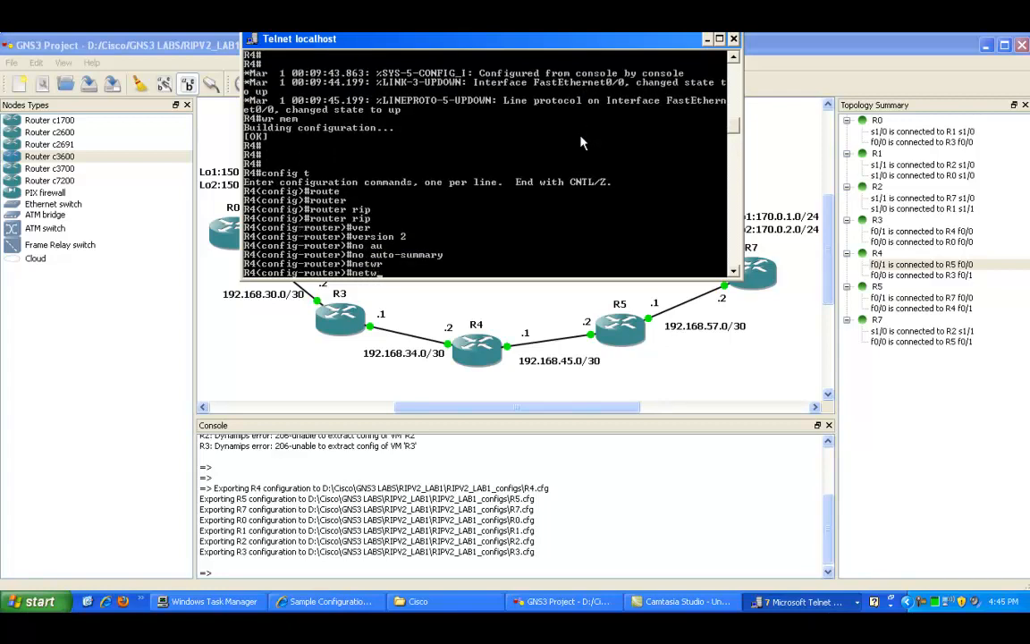
{"action": "type", "text": "o"}
{"action": "key", "text": "Tab"}
{"action": "type", "text": "6"}
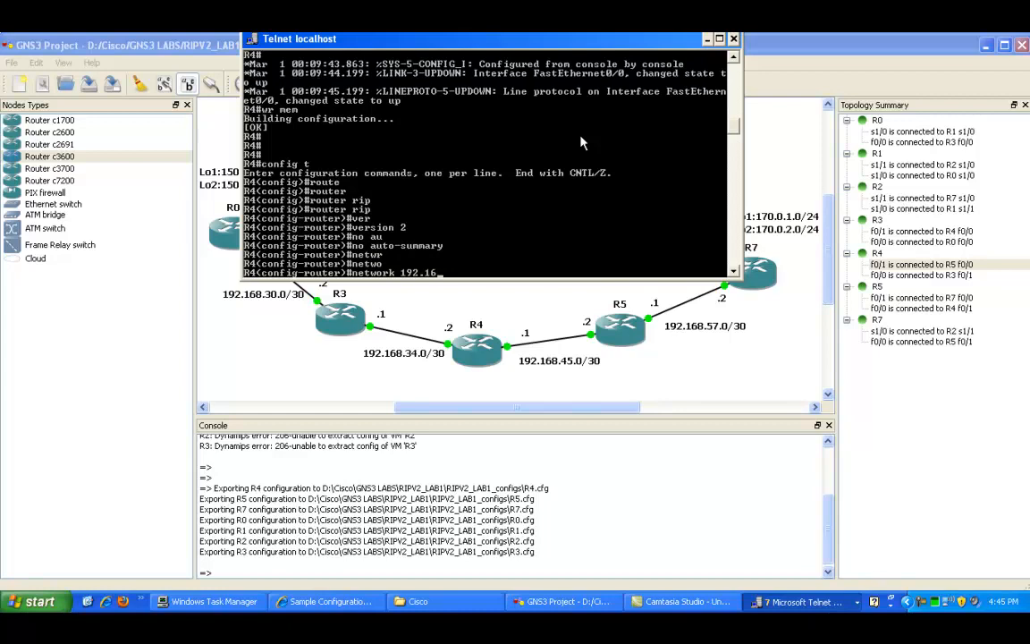
{"action": "type", "text": "8.45.0"}
{"action": "key", "text": "Return"}
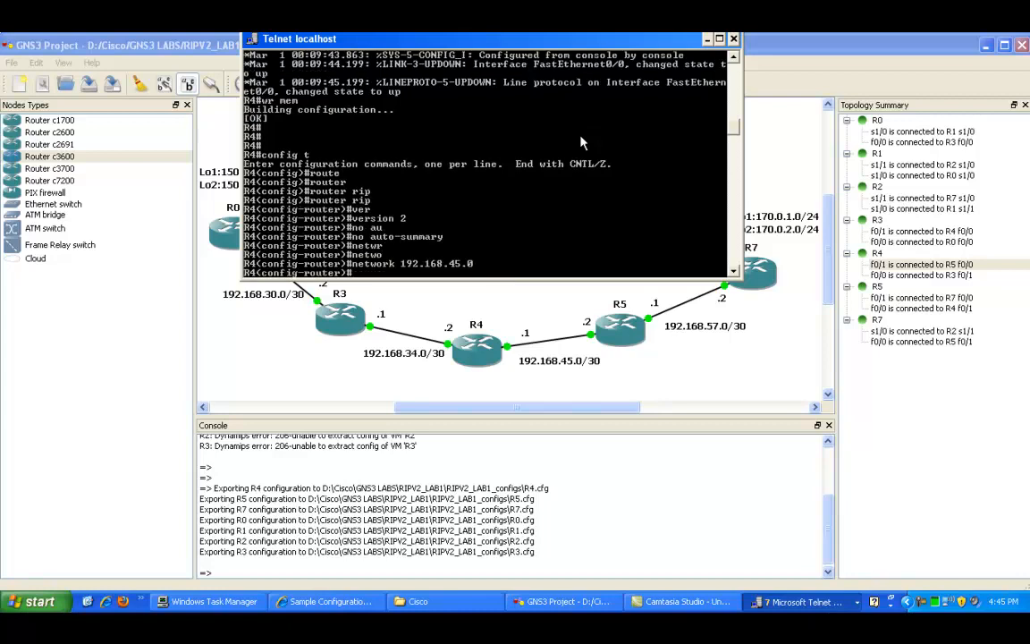
{"action": "key", "text": "Up"}
{"action": "key", "text": "BackSpace"}
{"action": "key", "text": "BackSpace"}
{"action": "key", "text": "BackSpace"}
{"action": "key", "text": "BackSpace"}
{"action": "type", "text": "34.0"}
{"action": "key", "text": "Return"}
{"action": "key", "text": "Return"}
{"action": "key", "text": "Return"}
{"action": "type", "text": "en"}
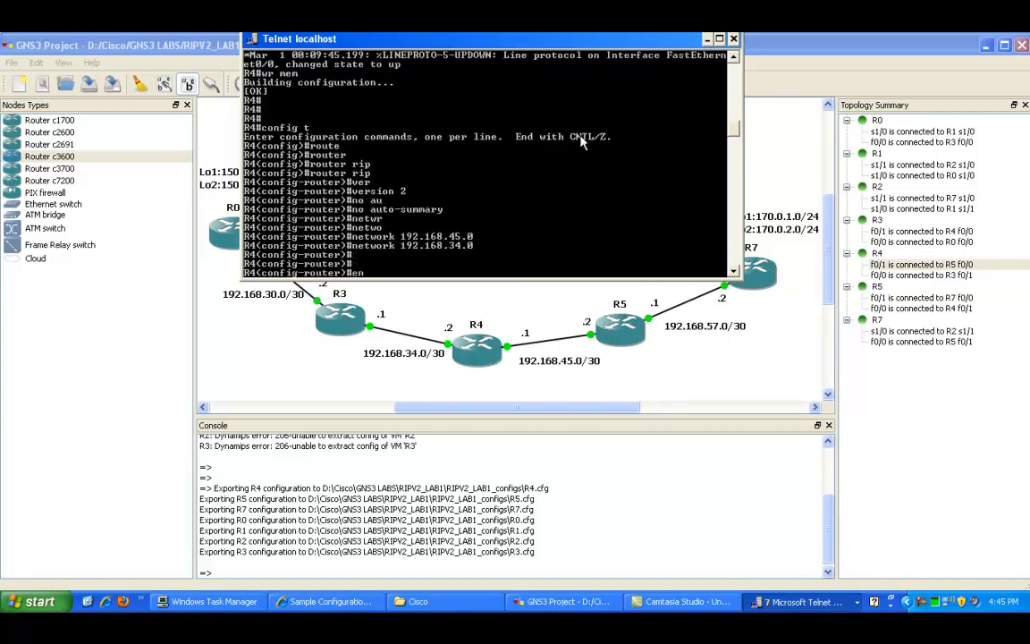
{"action": "type", "text": "d"}
{"action": "key", "text": "Return"}
{"action": "key", "text": "Return"}
{"action": "key", "text": "Return"}
{"action": "key", "text": "Return"}
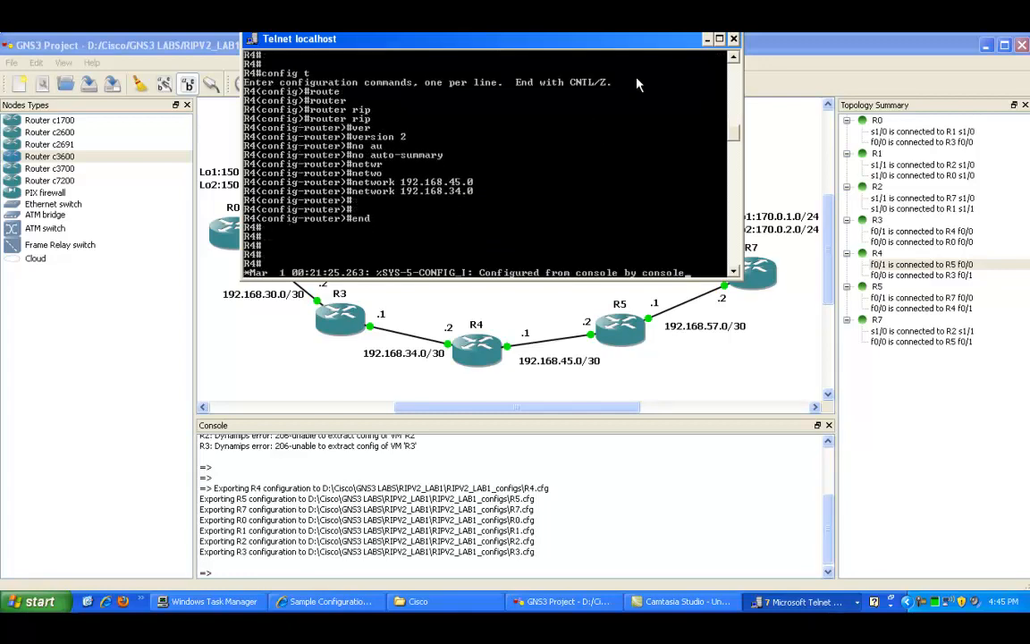
Step: Switch to R1's console, enter global configuration mode and start the RIP routing process
{"action": "left_click", "coordinate": [707, 38]}
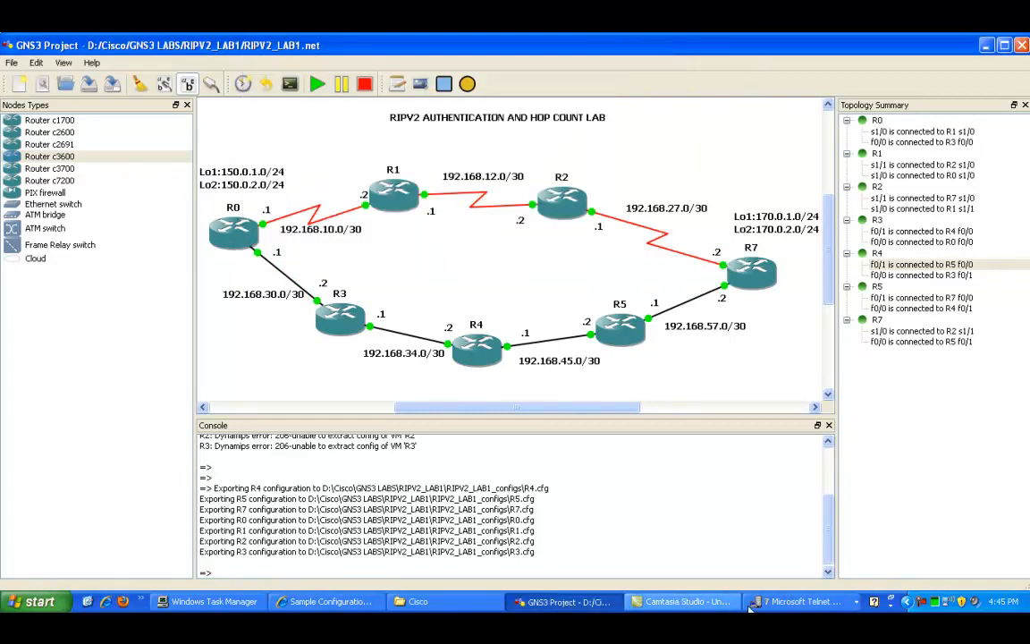
{"action": "left_click", "coordinate": [751, 602]}
{"action": "left_click", "coordinate": [776, 522]}
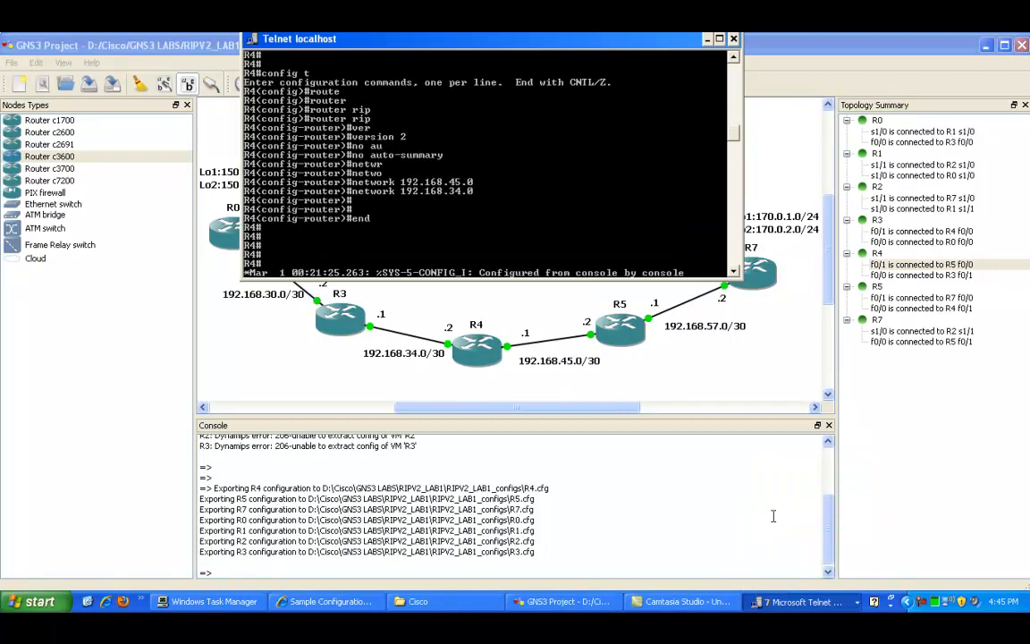
{"action": "left_click", "coordinate": [708, 39]}
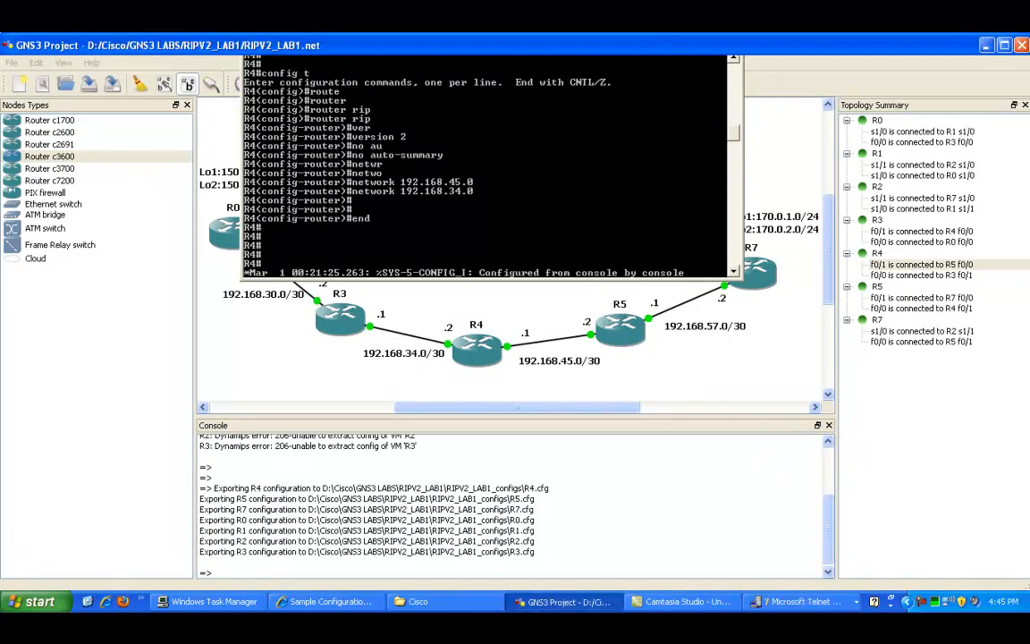
{"action": "left_click", "coordinate": [751, 603]}
{"action": "left_click", "coordinate": [776, 502]}
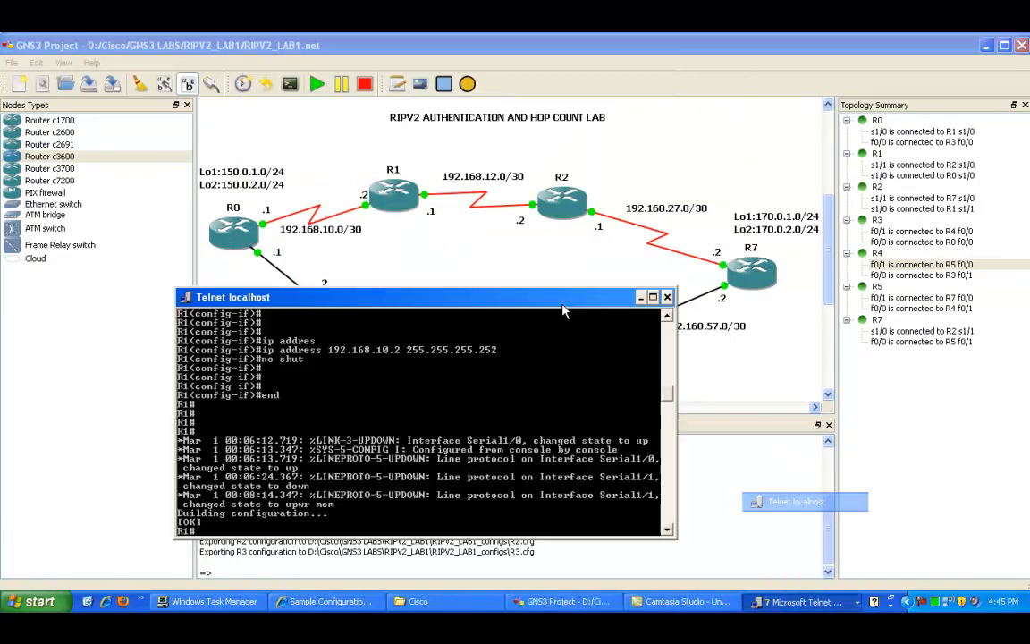
{"action": "key", "text": "Return"}
{"action": "key", "text": "Return"}
{"action": "type", "text": "cofnig"}
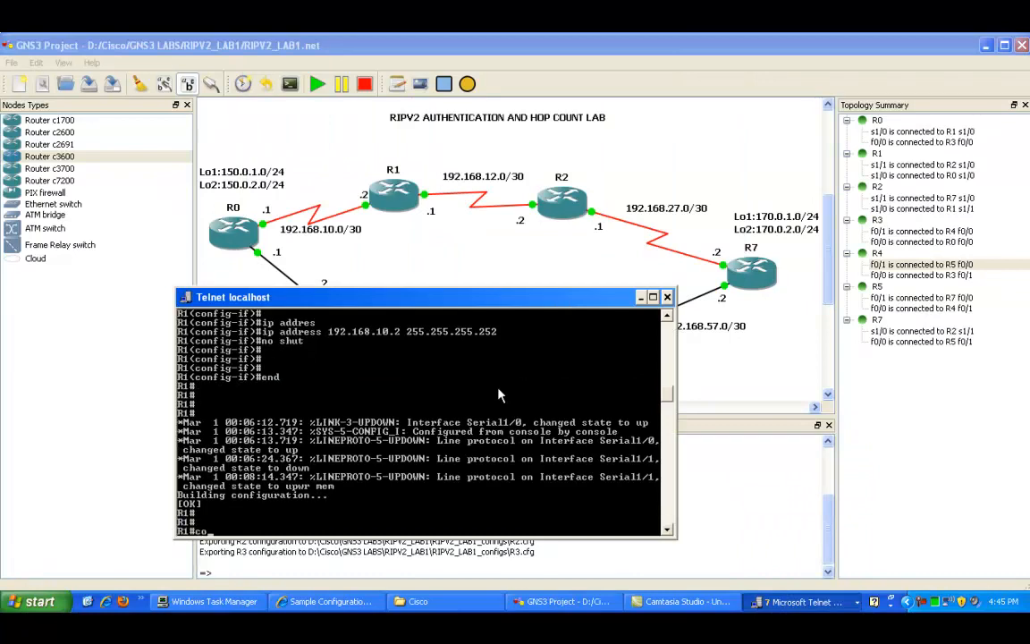
{"action": "key", "text": "BackSpace"}
{"action": "key", "text": "BackSpace"}
{"action": "key", "text": "BackSpace"}
{"action": "key", "text": "BackSpace"}
{"action": "type", "text": "nfig t"}
{"action": "key", "text": "Return"}
{"action": "type", "text": "ro"}
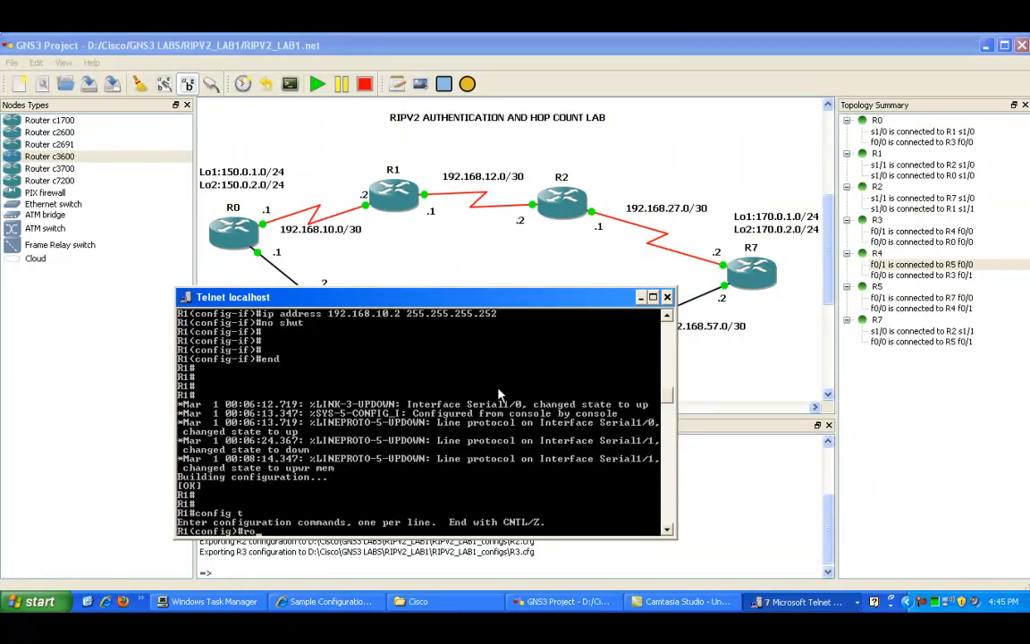
{"action": "type", "text": "uter rip"}
{"action": "key", "text": "Tab"}
{"action": "key", "text": "Return"}
Step: Set RIP to version 2 and disable auto-summary on R1
{"action": "type", "text": "ver"}
{"action": "key", "text": "Tab"}
{"action": "type", "text": "2"}
{"action": "key", "text": "Return"}
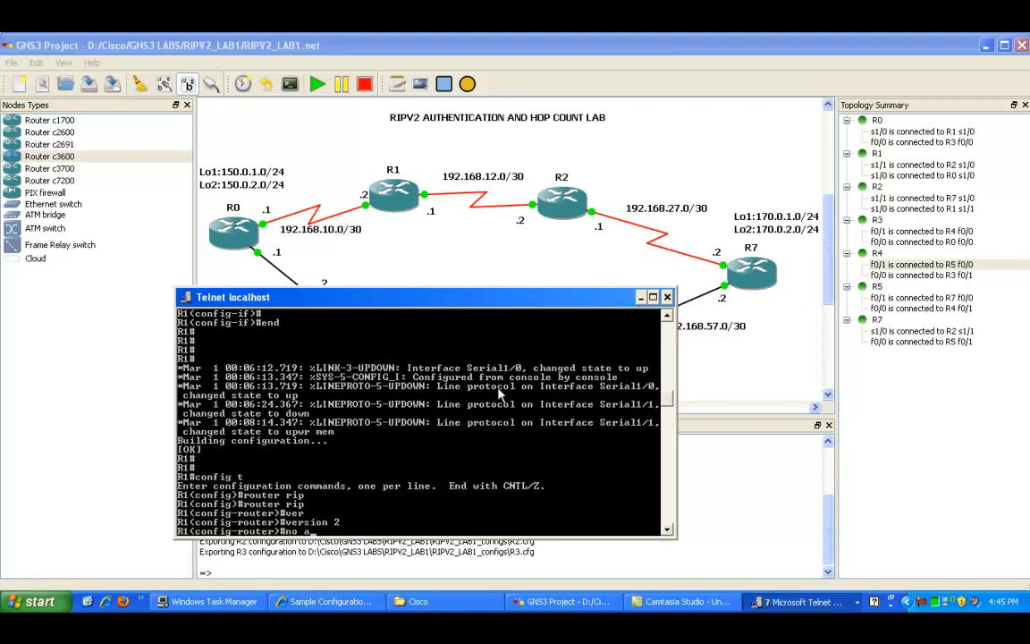
{"action": "type", "text": "no au"}
{"action": "key", "text": "Tab"}
{"action": "key", "text": "Return"}
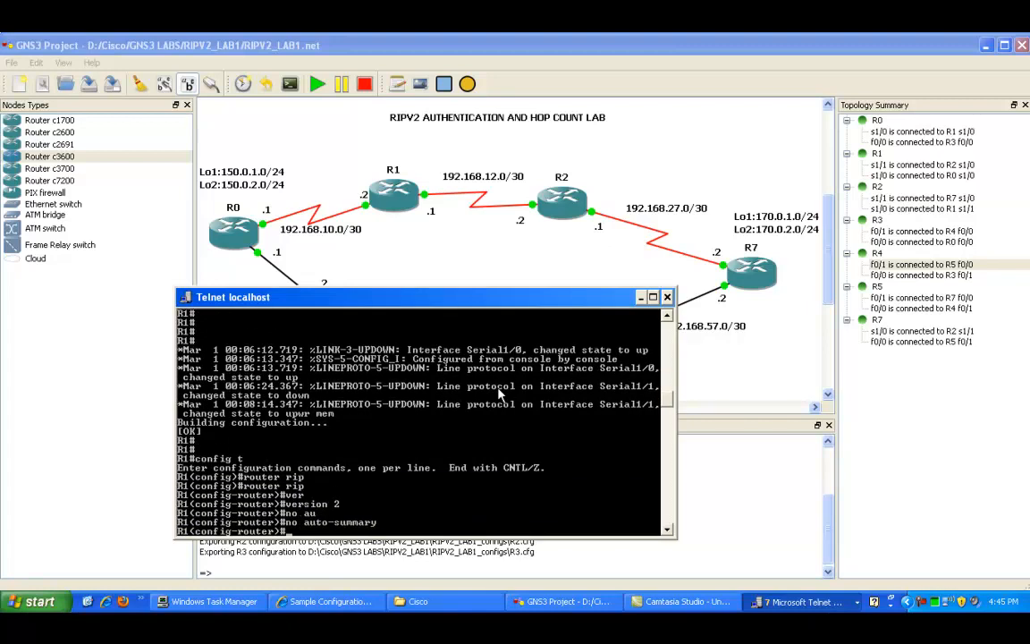
Step: Add RIP network statements for 192.168.12.0 and 192.168.10.0 on R1 and leave configuration mode
{"action": "type", "text": "netow"}
{"action": "type", "text": "r"}
{"action": "key", "text": "Tab"}
{"action": "type", "text": "192.168.12.0"}
{"action": "key", "text": "Return"}
{"action": "key", "text": "Up"}
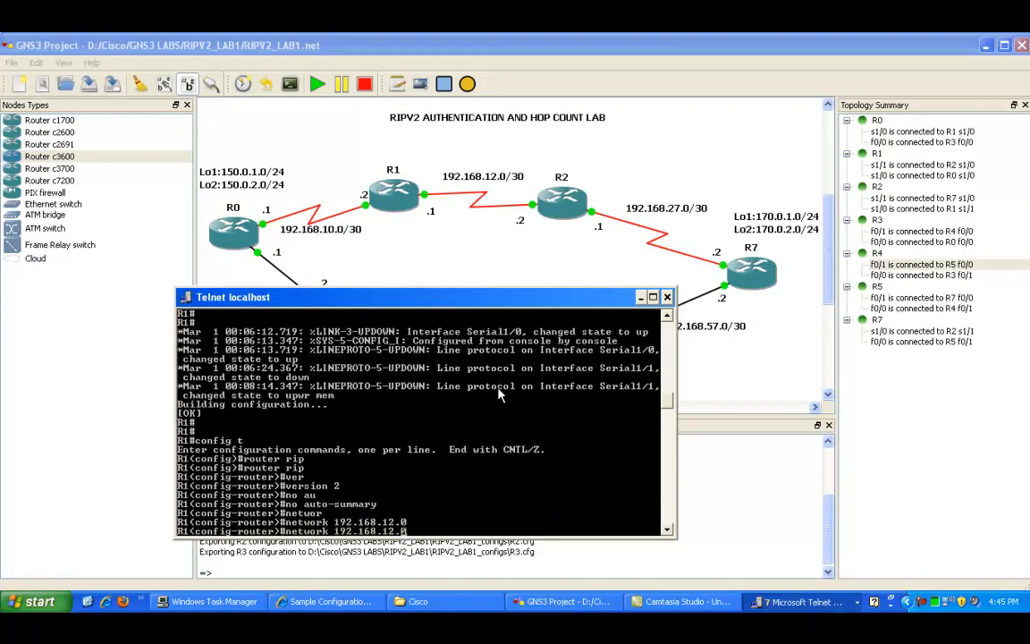
{"action": "key", "text": "Left"}
{"action": "key", "text": "Left"}
{"action": "key", "text": "BackSpace"}
{"action": "type", "text": "0"}
{"action": "key", "text": "Return"}
{"action": "key", "text": "Return"}
{"action": "key", "text": "Return"}
{"action": "type", "text": "e"}
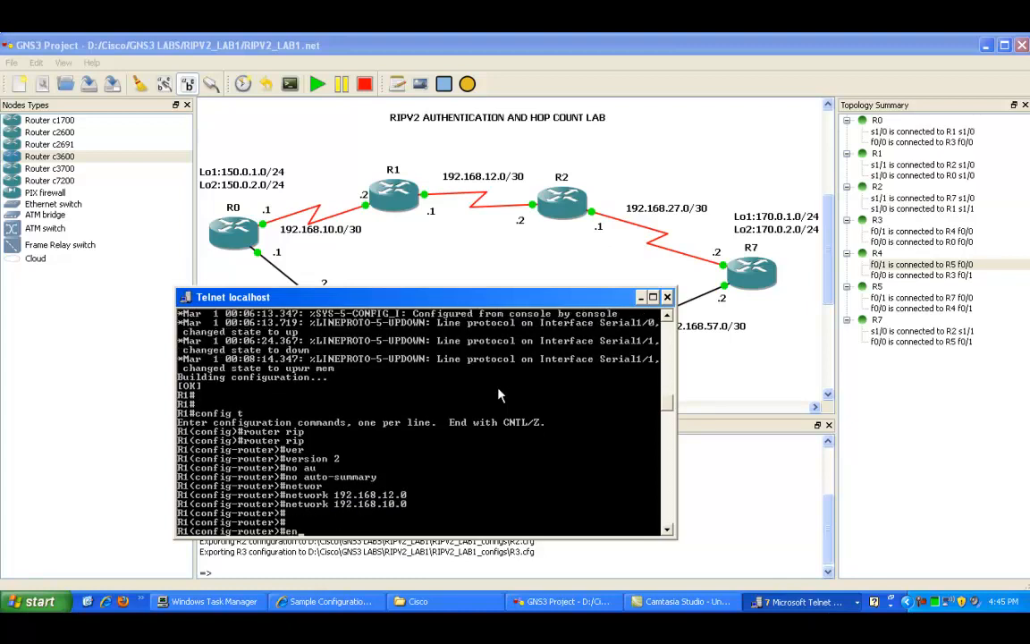
{"action": "type", "text": "nd"}
{"action": "key", "text": "Return"}
{"action": "key", "text": "Return"}
{"action": "key", "text": "Return"}
{"action": "key", "text": "Return"}
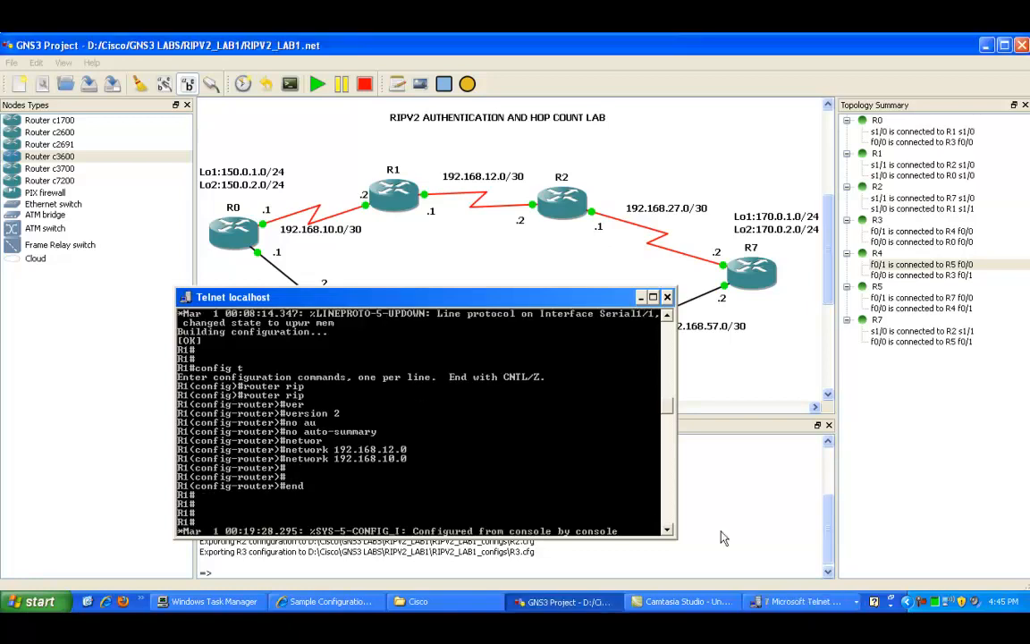
Step: Switch to R3's console, enter global configuration mode and start the RIP routing process
{"action": "left_click", "coordinate": [641, 297]}
{"action": "left_click", "coordinate": [800, 601]}
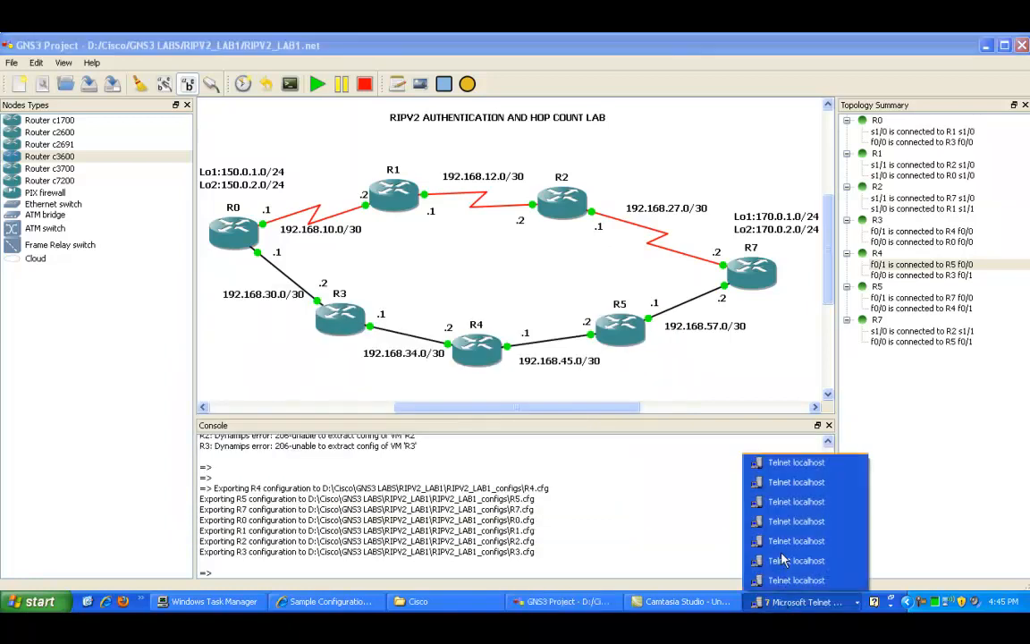
{"action": "left_click", "coordinate": [787, 482]}
{"action": "type", "text": "config t"}
{"action": "key", "text": "Return"}
{"action": "type", "text": "router rip"}
{"action": "key", "text": "Return"}
Step: Set RIP to version 2 and disable auto-summary on R3
{"action": "type", "text": "ver"}
{"action": "key", "text": "Tab"}
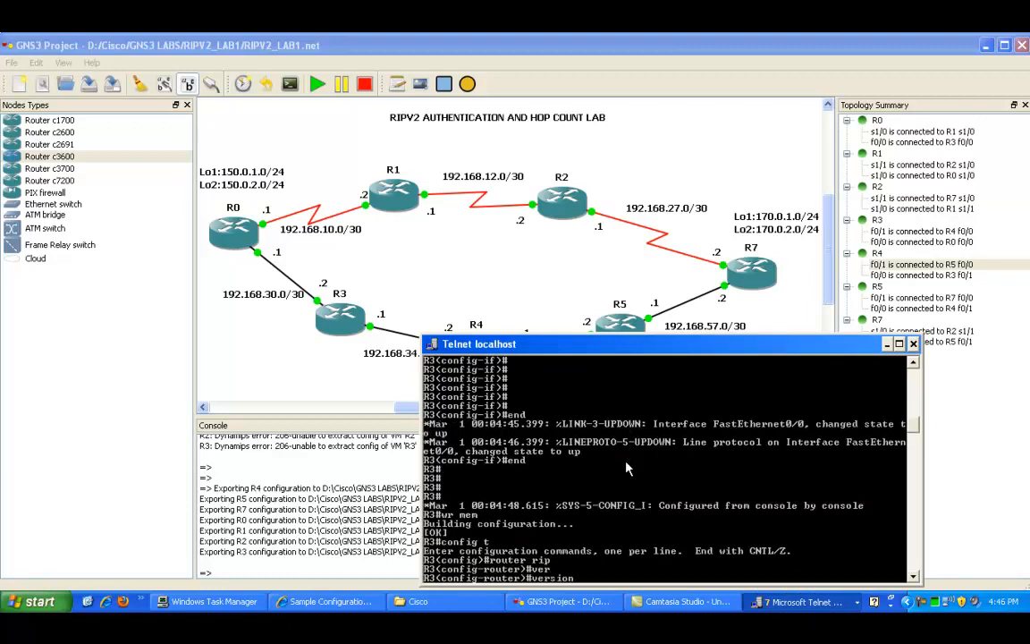
{"action": "type", "text": "2"}
{"action": "key", "text": "Return"}
{"action": "type", "text": "no au"}
{"action": "key", "text": "Tab"}
{"action": "key", "text": "Return"}
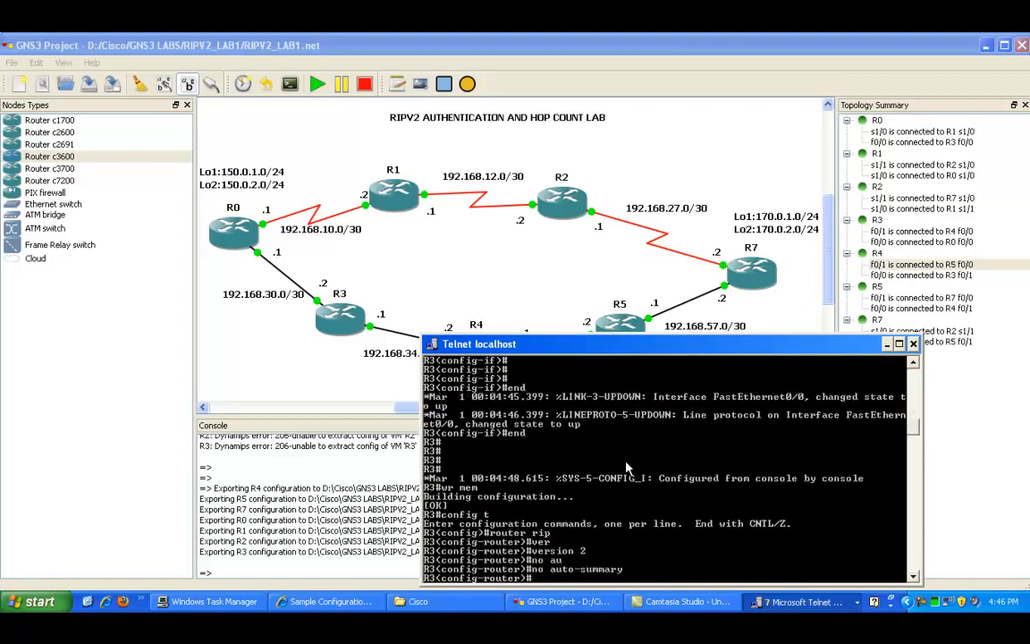
Step: Add RIP network statements for 192.168.34.0 and 192.168.30.0 on R3 and leave configuration mode
{"action": "type", "text": "net"}
{"action": "key", "text": "Tab"}
{"action": "type", "text": "192.1"}
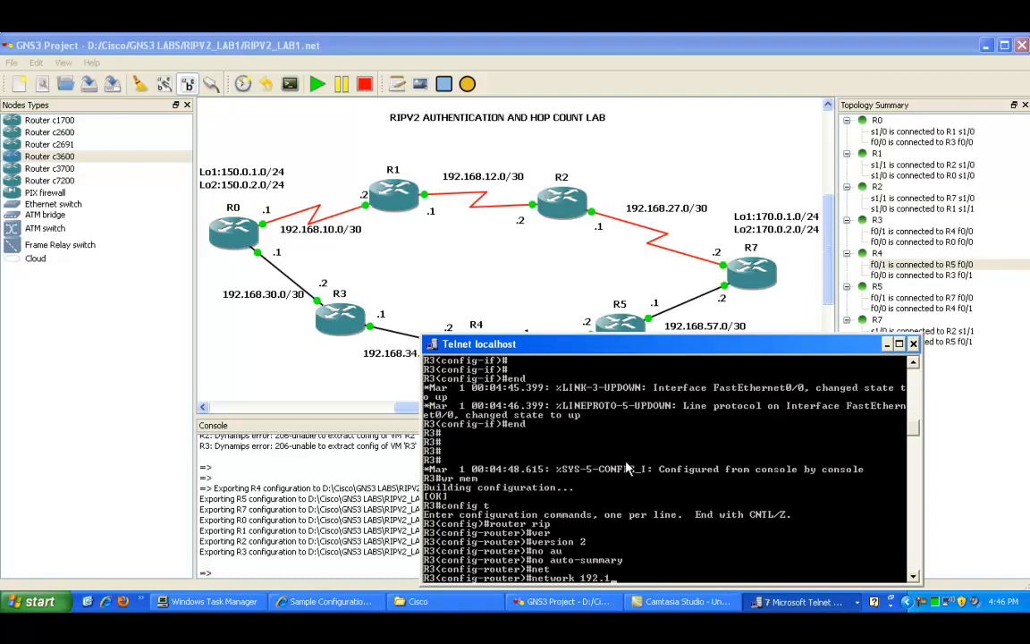
{"action": "type", "text": "68.34.0"}
{"action": "key", "text": "Return"}
{"action": "key", "text": "Up"}
{"action": "key", "text": "Left"}
{"action": "key", "text": "Left"}
{"action": "key", "text": "BackSpace"}
{"action": "type", "text": "0"}
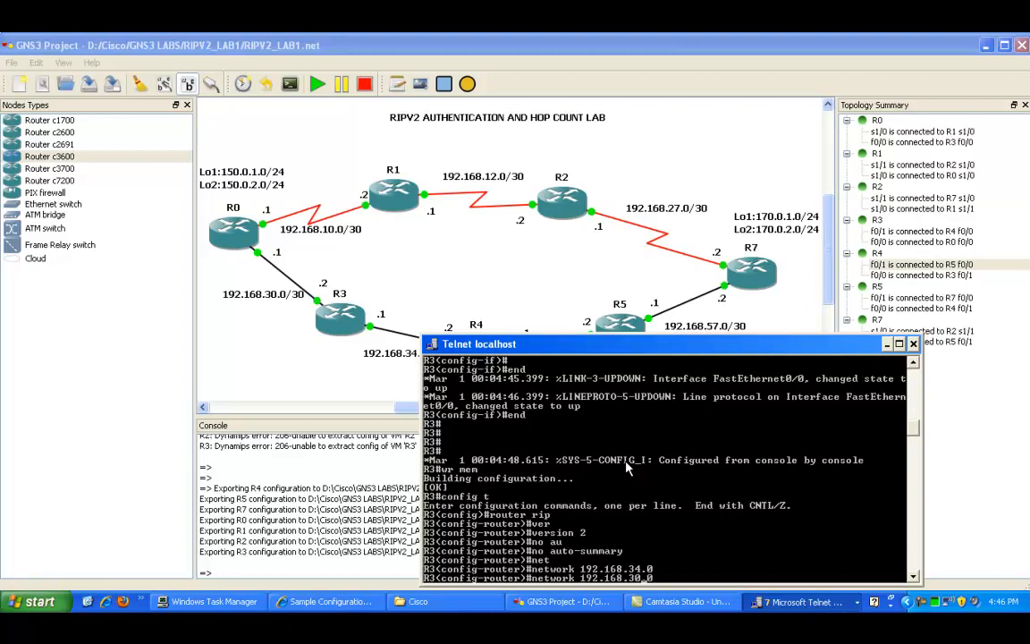
{"action": "key", "text": "Return"}
{"action": "key", "text": "Return"}
{"action": "key", "text": "Return"}
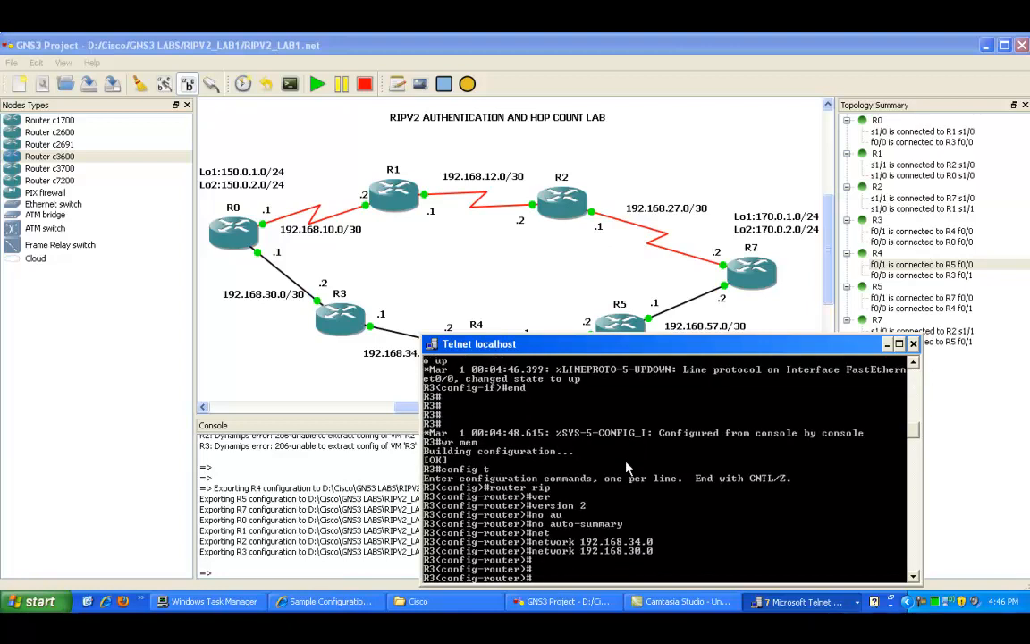
{"action": "type", "text": "end"}
{"action": "key", "text": "Return"}
{"action": "key", "text": "Return"}
{"action": "key", "text": "Return"}
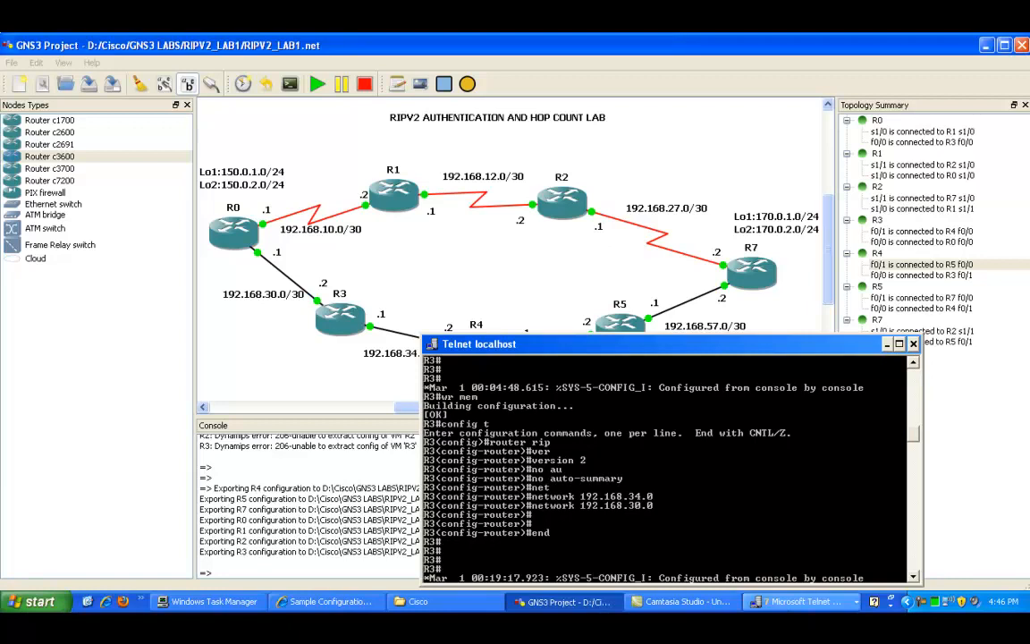
Step: Switch to R0's console, enter global configuration mode and start the RIP routing process
{"action": "left_click", "coordinate": [886, 344]}
{"action": "left_click", "coordinate": [791, 601]}
{"action": "left_click", "coordinate": [787, 463]}
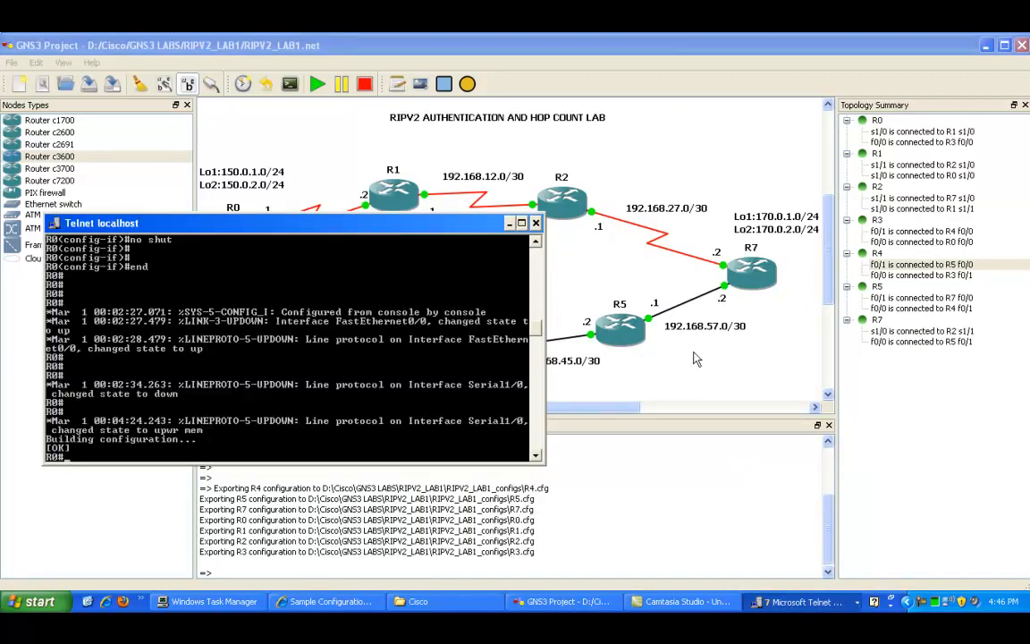
{"action": "left_click_drag", "start_coordinate": [430, 229], "coordinate": [704, 326]}
{"action": "type", "text": "config t"}
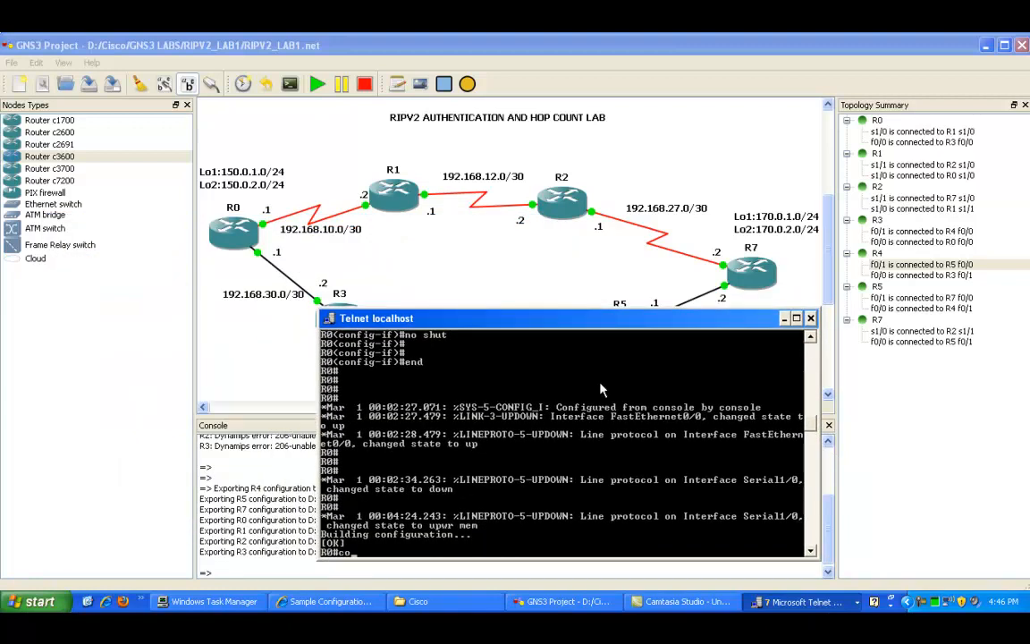
{"action": "key", "text": "Return"}
{"action": "type", "text": "router"}
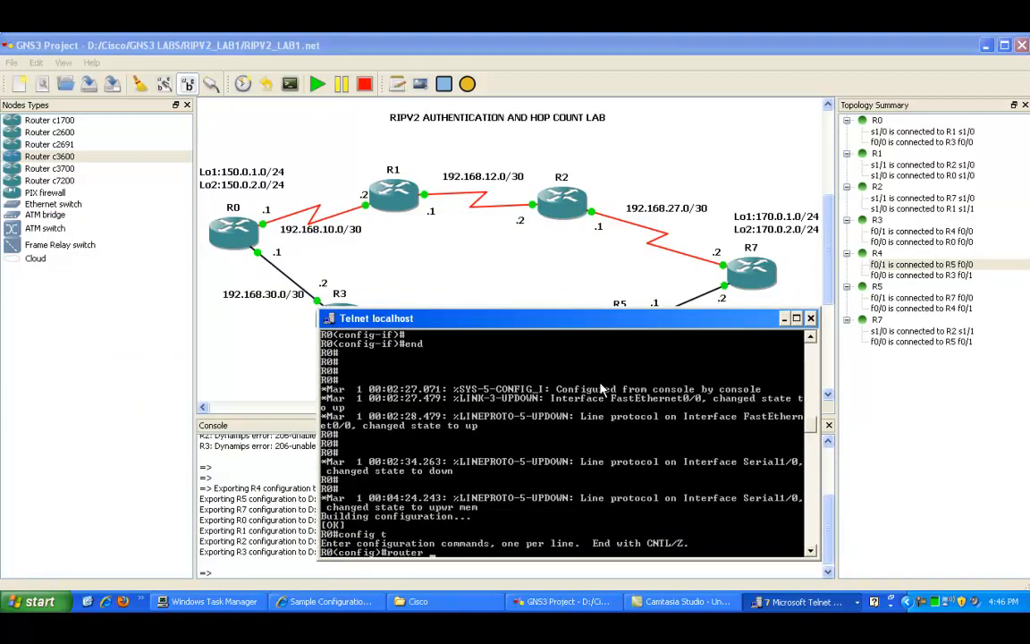
{"action": "key", "text": "Return"}
{"action": "type", "text": "router rip"}
{"action": "key", "text": "Return"}
Step: Set RIP to version 2 and disable auto-summary on R0
{"action": "type", "text": "version 2"}
{"action": "key", "text": "Tab"}
{"action": "type", "text": "2"}
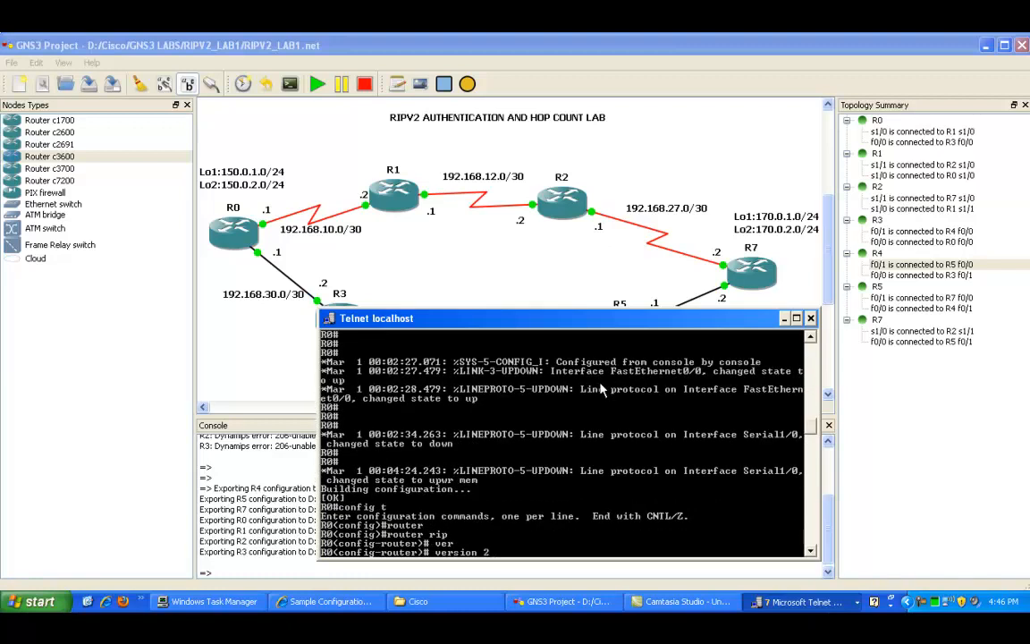
{"action": "key", "text": "Return"}
{"action": "type", "text": "no"}
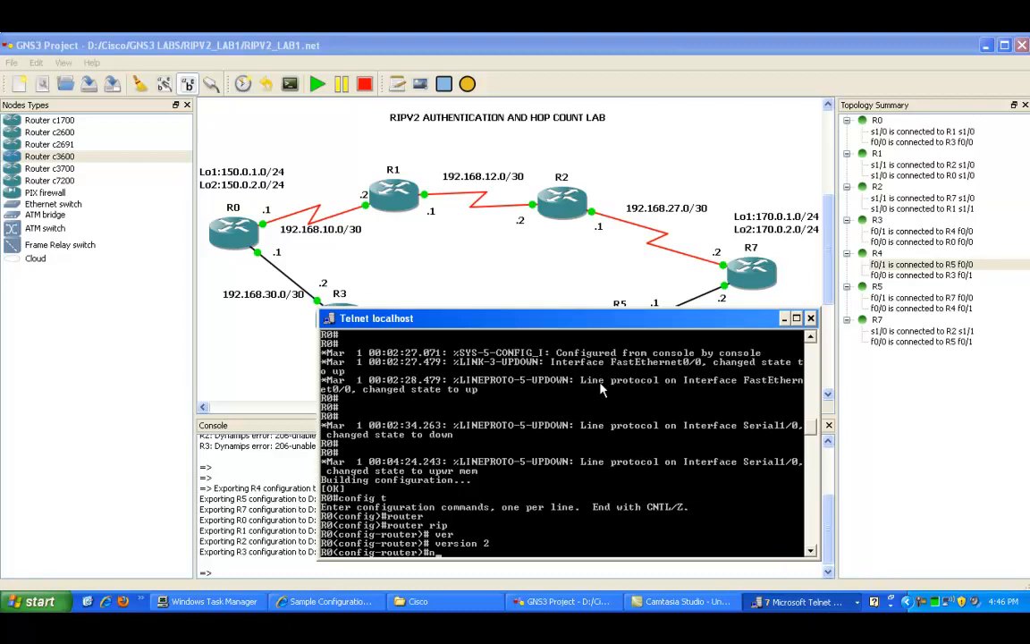
{"action": "key", "text": "Tab"}
{"action": "type", "text": "au"}
{"action": "key", "text": "Tab"}
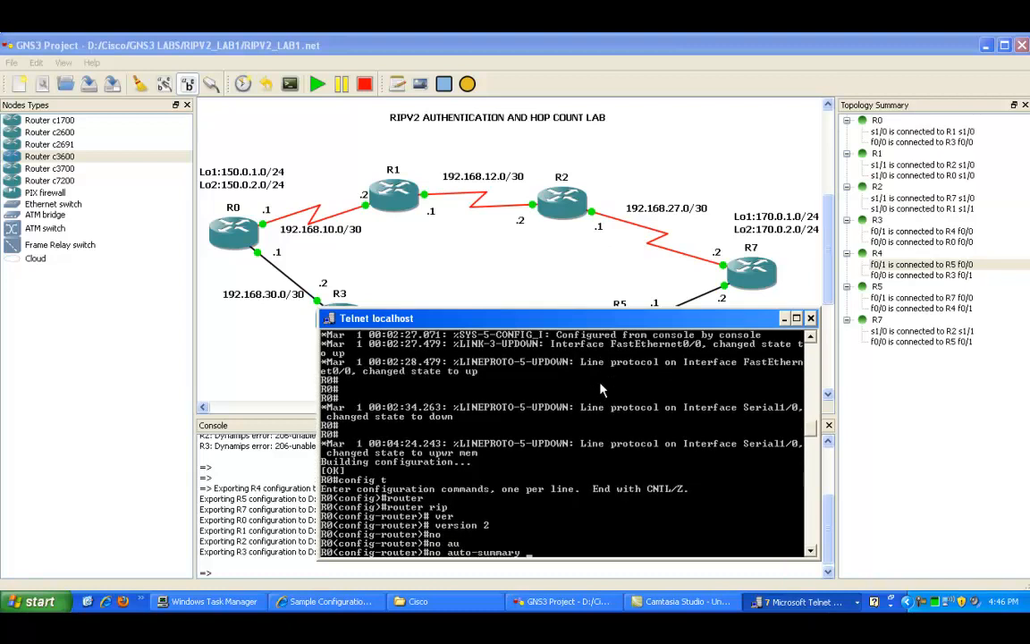
{"action": "key", "text": "Return"}
Step: Add RIP network statements for 192.168.30.0 and 192.168.10.0 on R0
{"action": "type", "text": "netwro"}
{"action": "key", "text": "Tab"}
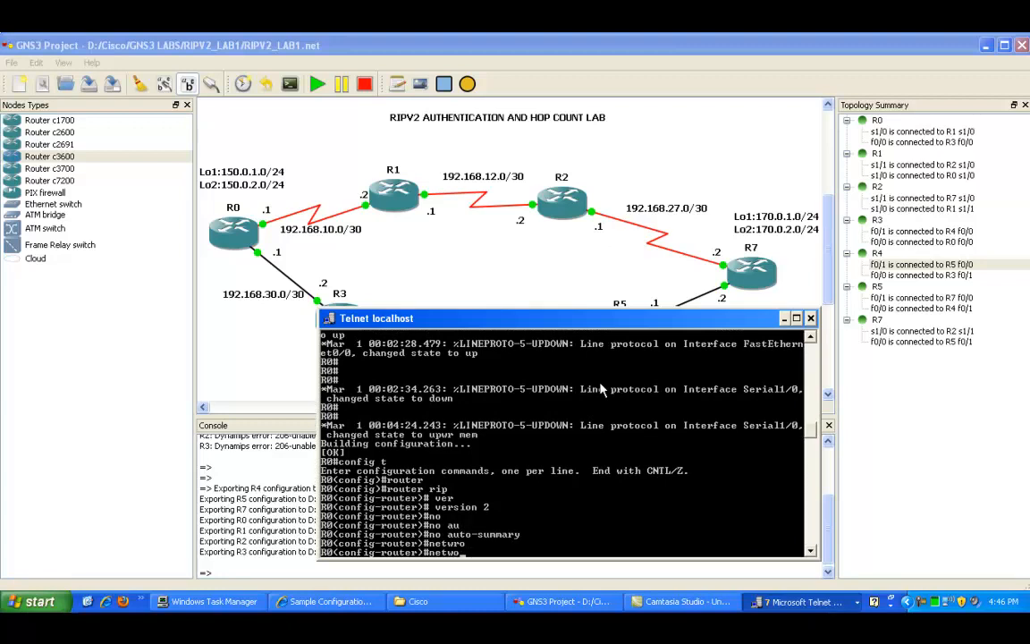
{"action": "type", "text": "rk"}
{"action": "key", "text": "Tab"}
{"action": "type", "text": "192.168.30.0"}
{"action": "key", "text": "Return"}
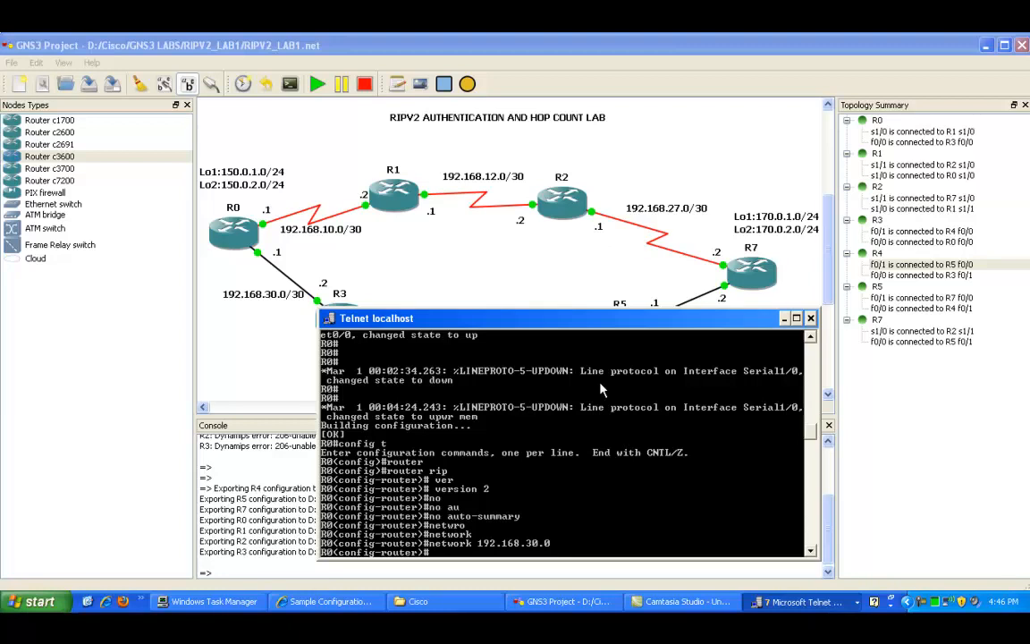
{"action": "key", "text": "Up"}
{"action": "key", "text": "Left"}
{"action": "key", "text": "Left"}
{"action": "key", "text": "Left"}
{"action": "key", "text": "BackSpace"}
{"action": "type", "text": "1"}
{"action": "key", "text": "BackSpace"}
{"action": "key", "text": "BackSpace"}
{"action": "type", "text": "1"}
{"action": "key", "text": "BackSpace"}
{"action": "type", "text": "."}
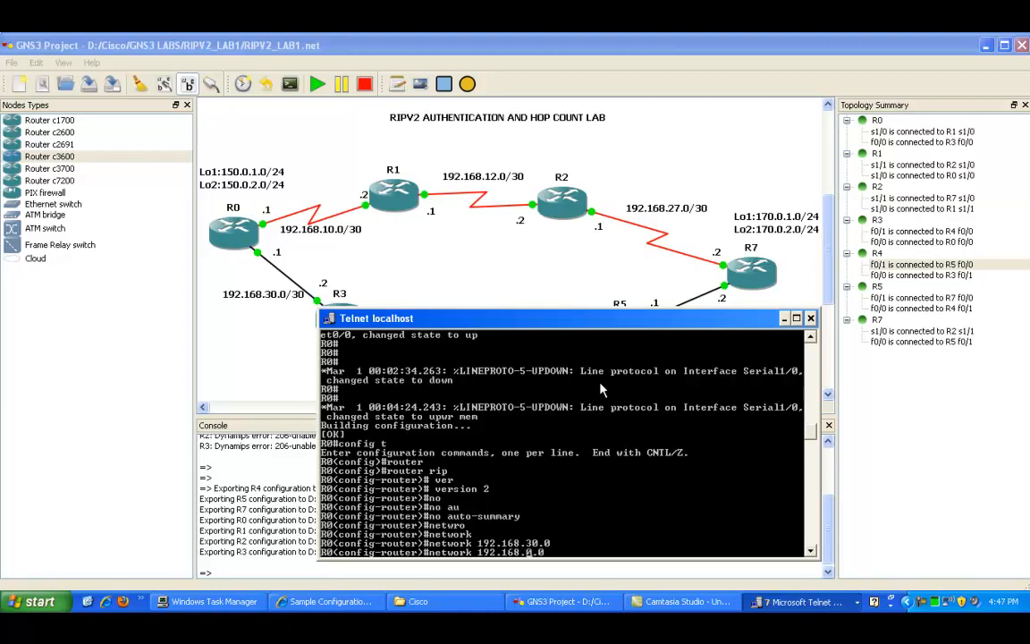
{"action": "type", "text": "1"}
{"action": "key", "text": "Return"}
{"action": "key", "text": "Return"}
{"action": "key", "text": "Return"}
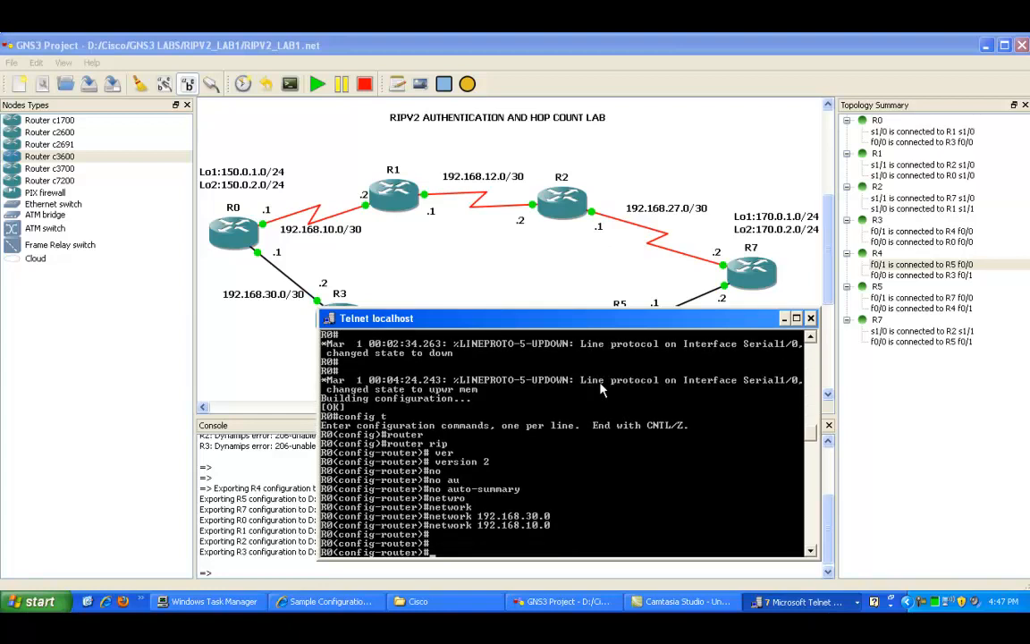
Step: Add RIP network statements for the loopback networks 150.0.1.0 and 150.0.2.0 on R0
{"action": "type", "text": "netwr"}
{"action": "key", "text": "BackSpace"}
{"action": "key", "text": "BackSpace"}
{"action": "type", "text": "twork 150.0.1.0"}
{"action": "key", "text": "Return"}
{"action": "key", "text": "Up"}
{"action": "key", "text": "BackSpace"}
{"action": "type", "text": "2"}
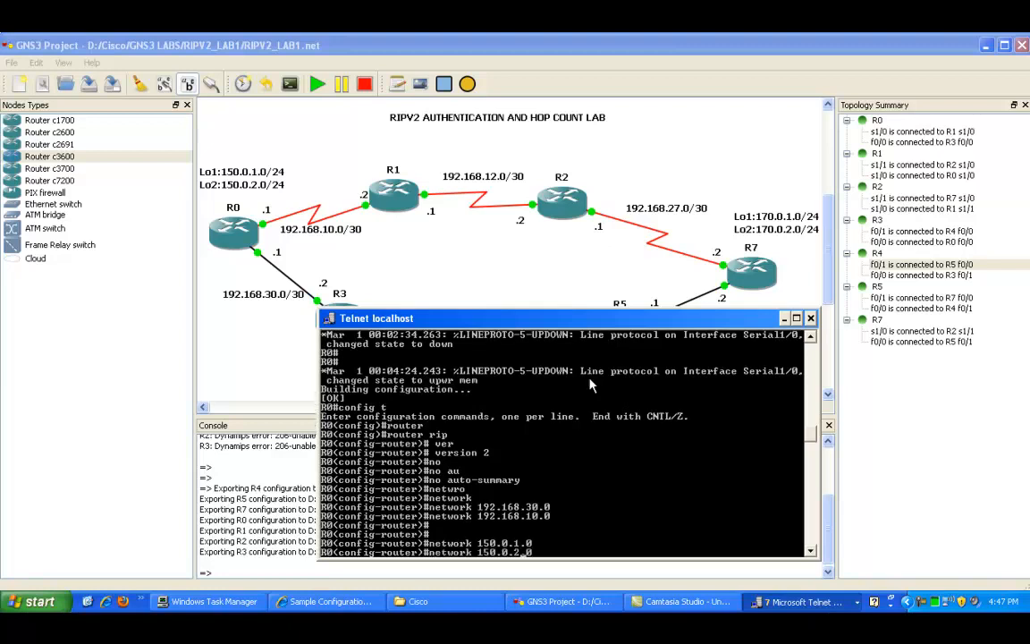
{"action": "key", "text": "Return"}
Step: Exit configuration mode on R0 to save the RIP settings
{"action": "key", "text": "Return"}
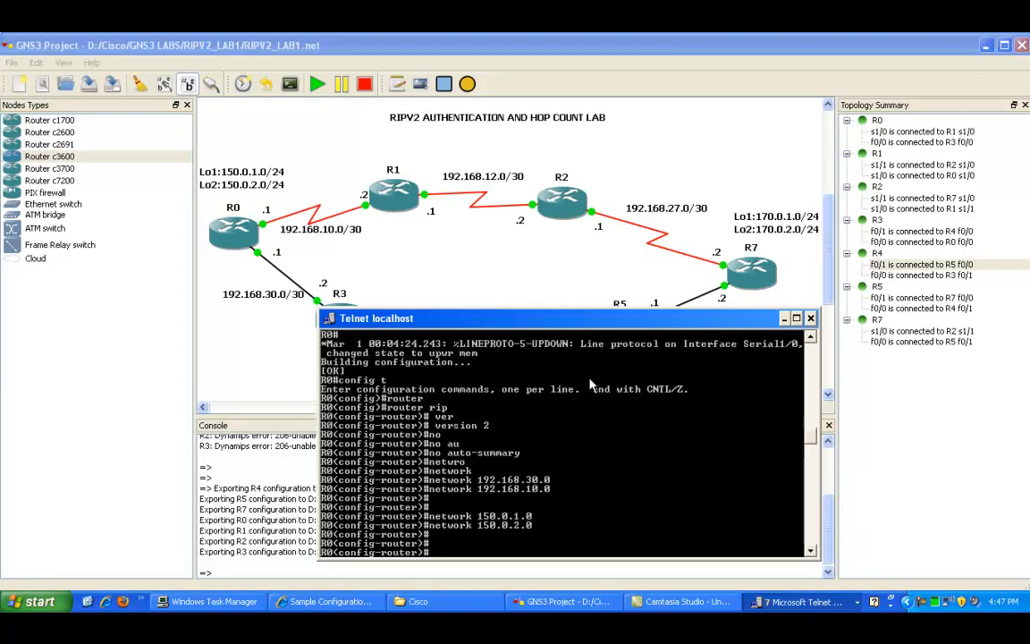
{"action": "type", "text": "end"}
{"action": "key", "text": "Return"}
{"action": "key", "text": "Return"}
{"action": "key", "text": "Return"}
{"action": "key", "text": "Return"}
{"action": "key", "text": "Return"}
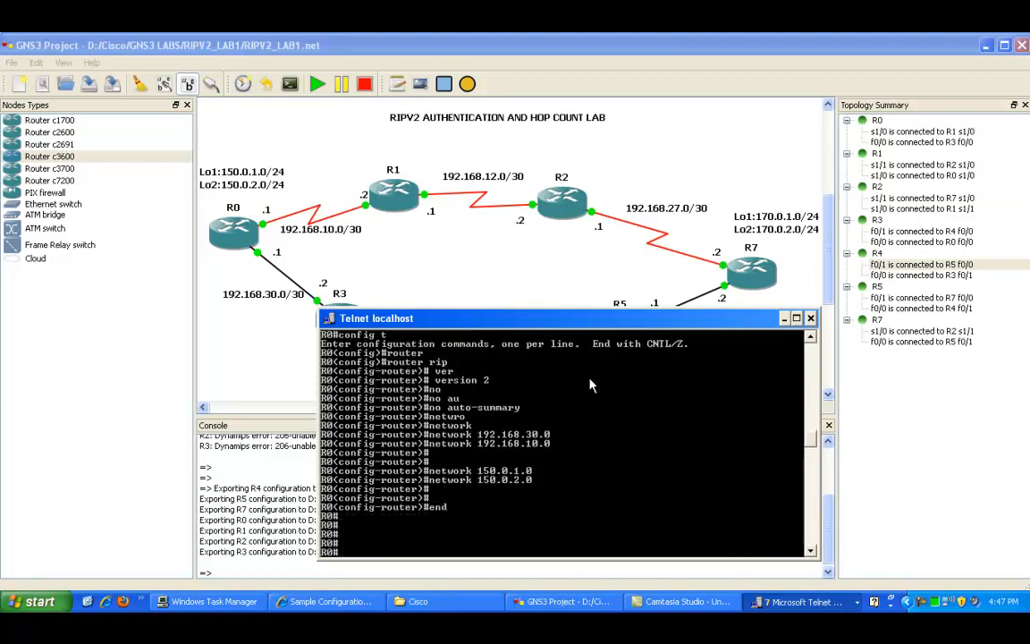
{"action": "key", "text": "Return"}
{"action": "key", "text": "Return"}
{"action": "key", "text": "Return"}
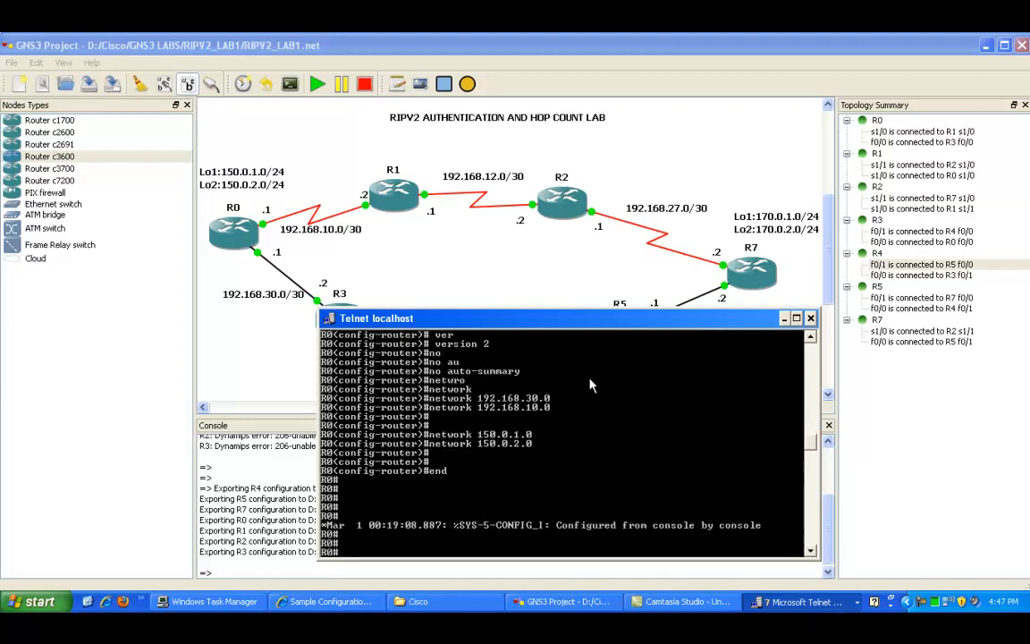
{"action": "key", "text": "Return"}
{"action": "key", "text": "Return"}
{"action": "key", "text": "Return"}
{"action": "key", "text": "Return"}
{"action": "key", "text": "Return"}
{"action": "key", "text": "Return"}
{"action": "key", "text": "Return"}
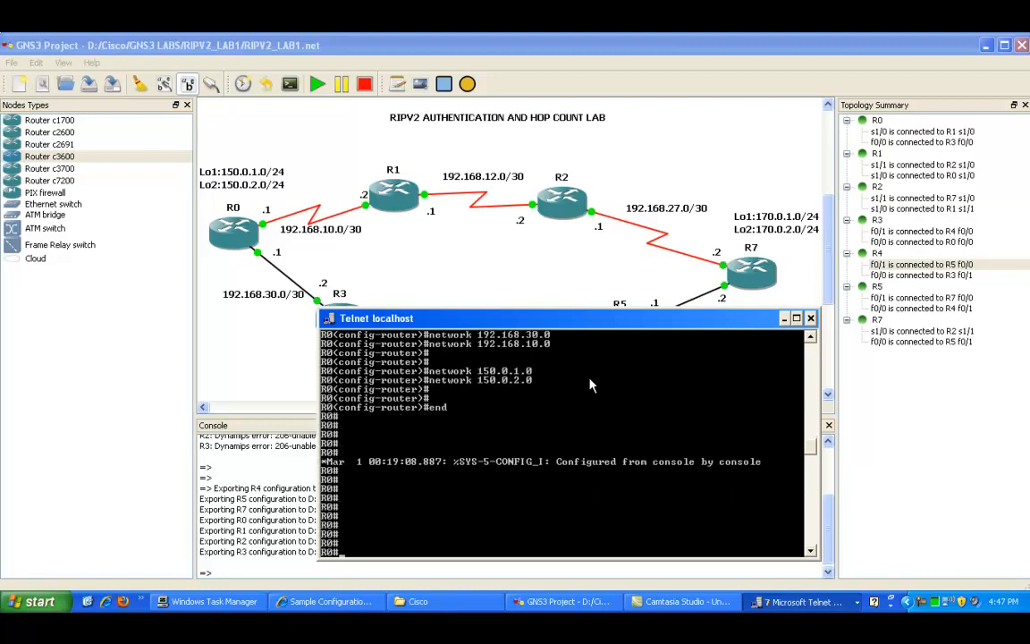
Step: Display R0's IP routing protocol settings
{"action": "type", "text": "shw"}
{"action": "type", "text": "ow ip pro"}
{"action": "key", "text": "Tab"}
{"action": "key", "text": "Return"}
{"action": "key", "text": "space"}
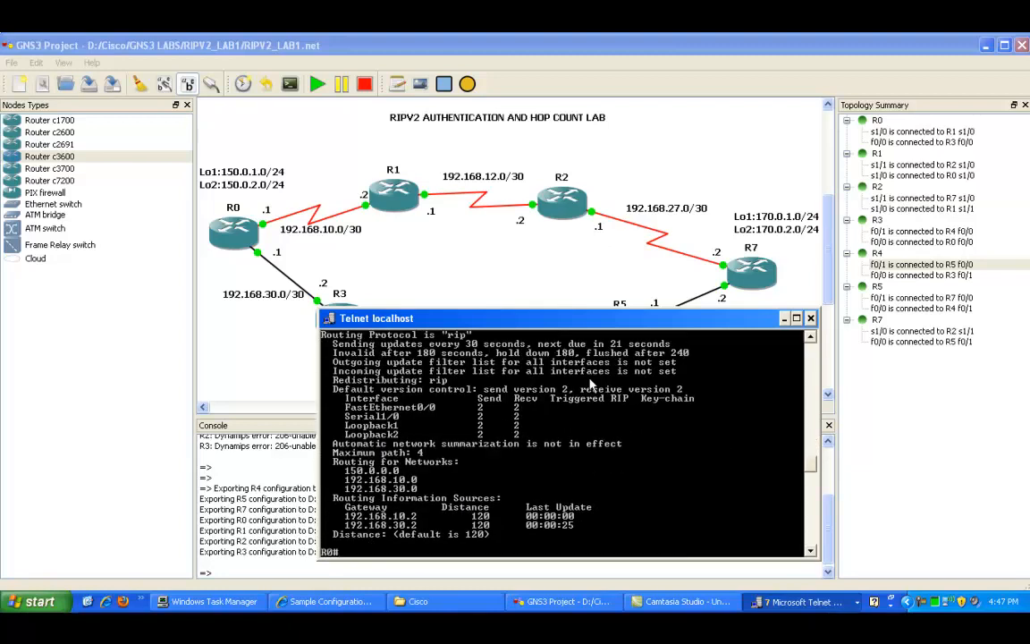
Step: Highlight the advertised networks and protocol header in R0's RIP protocol output
{"action": "right_click", "coordinate": [386, 445]}
{"action": "left_click", "coordinate": [394, 452]}
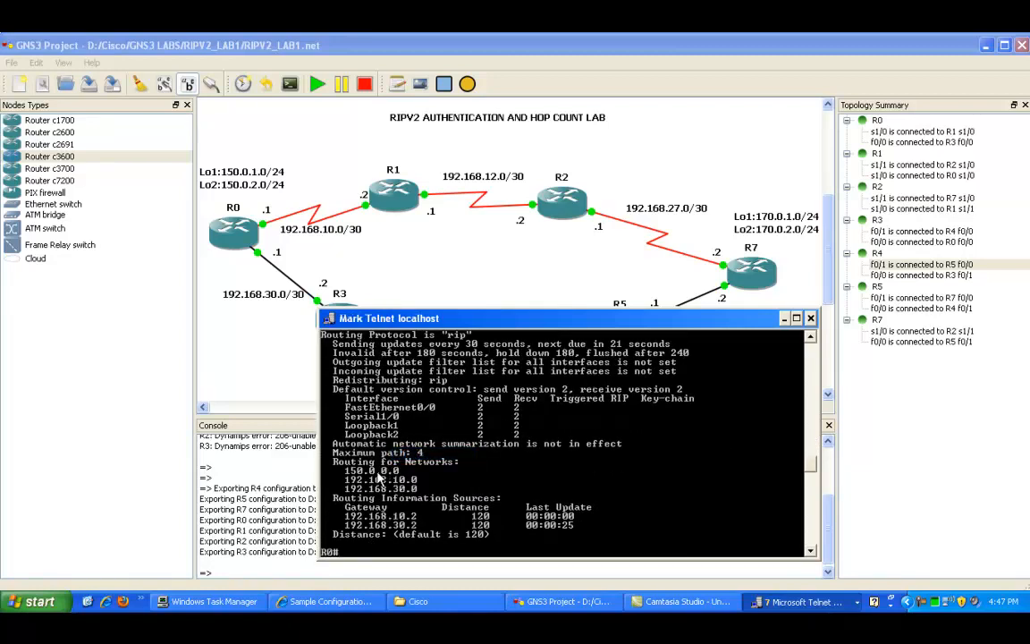
{"action": "left_click_drag", "start_coordinate": [352, 477], "coordinate": [421, 490]}
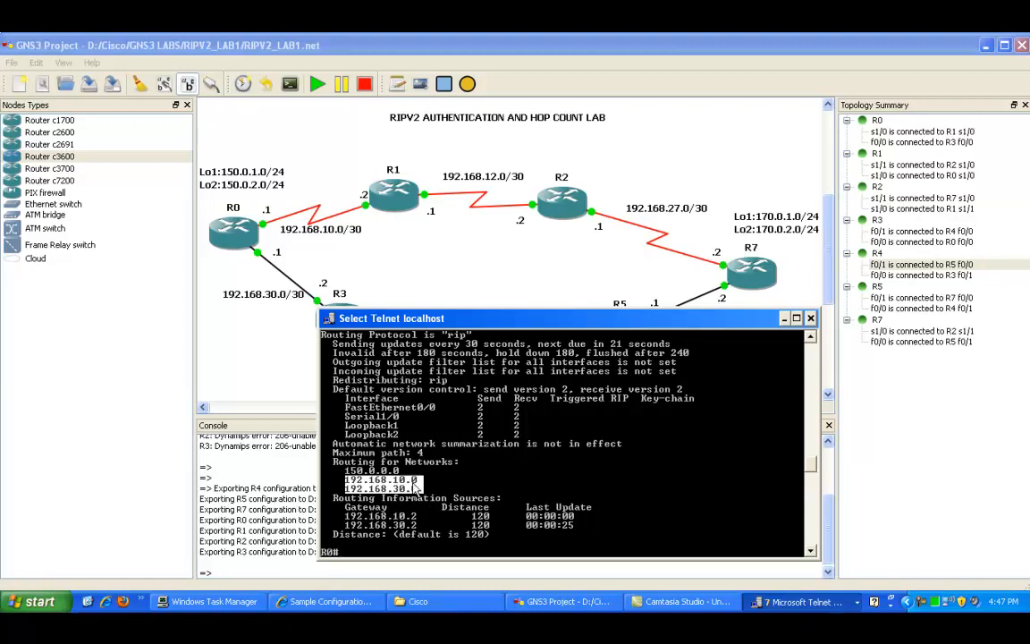
{"action": "scroll", "coordinate": [470, 441], "scroll_direction": "up", "scroll_amount": 1}
{"action": "scroll", "coordinate": [470, 441], "scroll_direction": "up", "scroll_amount": 1}
{"action": "left_click_drag", "start_coordinate": [343, 387], "coordinate": [508, 414]}
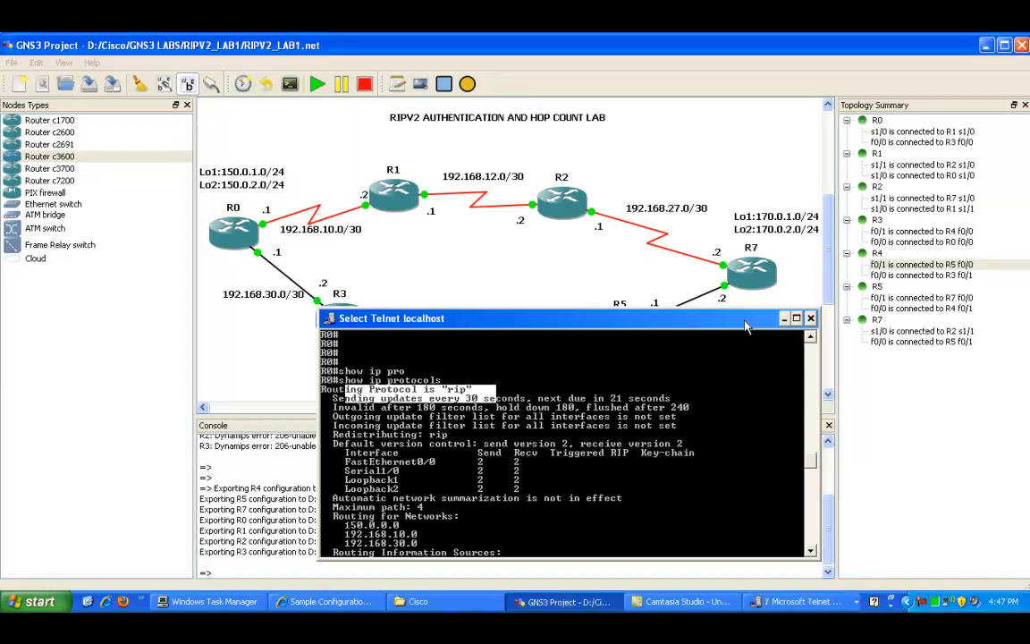
Step: Bring R0's console back and display its IP routing table
{"action": "left_click", "coordinate": [784, 319]}
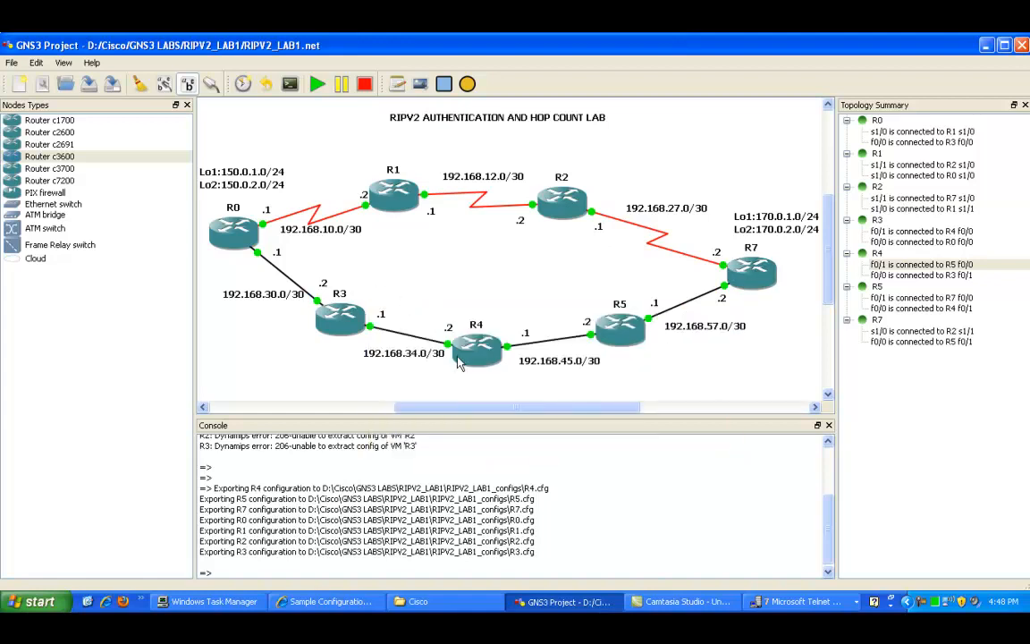
{"action": "mouse_move", "coordinate": [585, 338]}
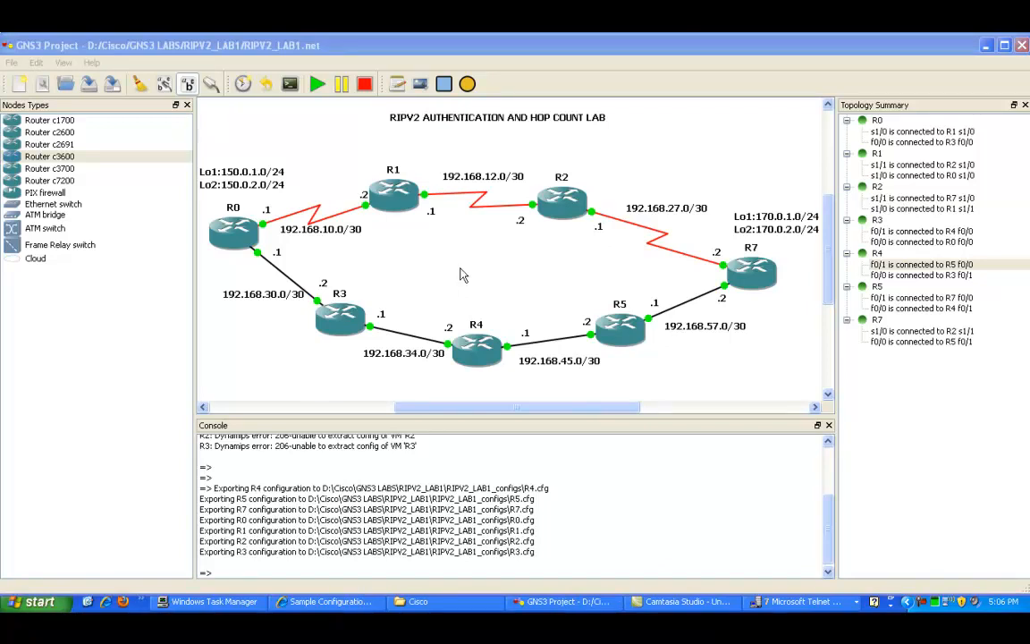
{"action": "left_click", "coordinate": [800, 601]}
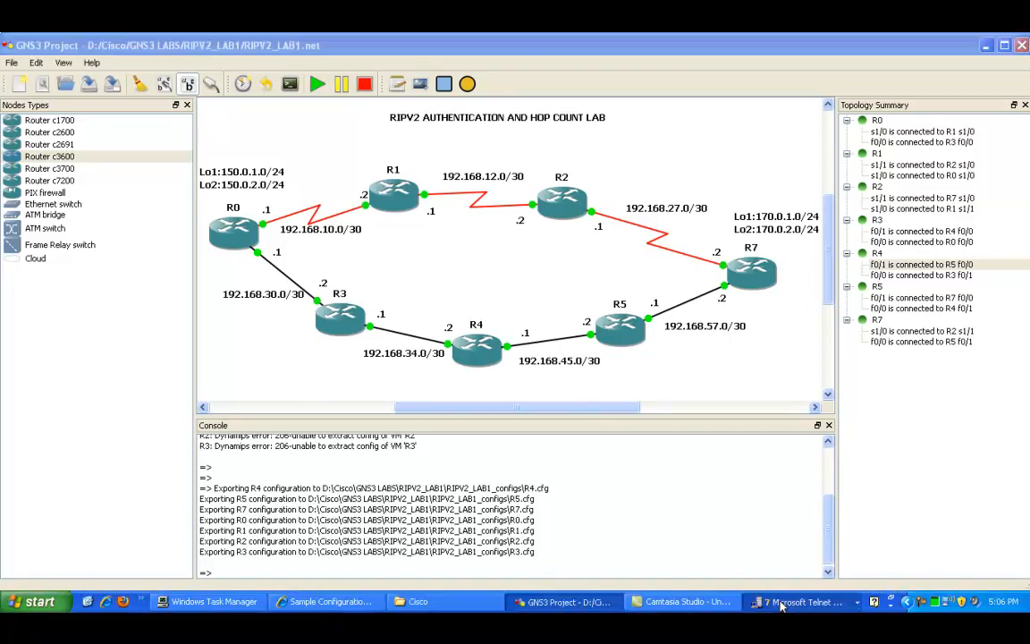
{"action": "left_click", "coordinate": [760, 462]}
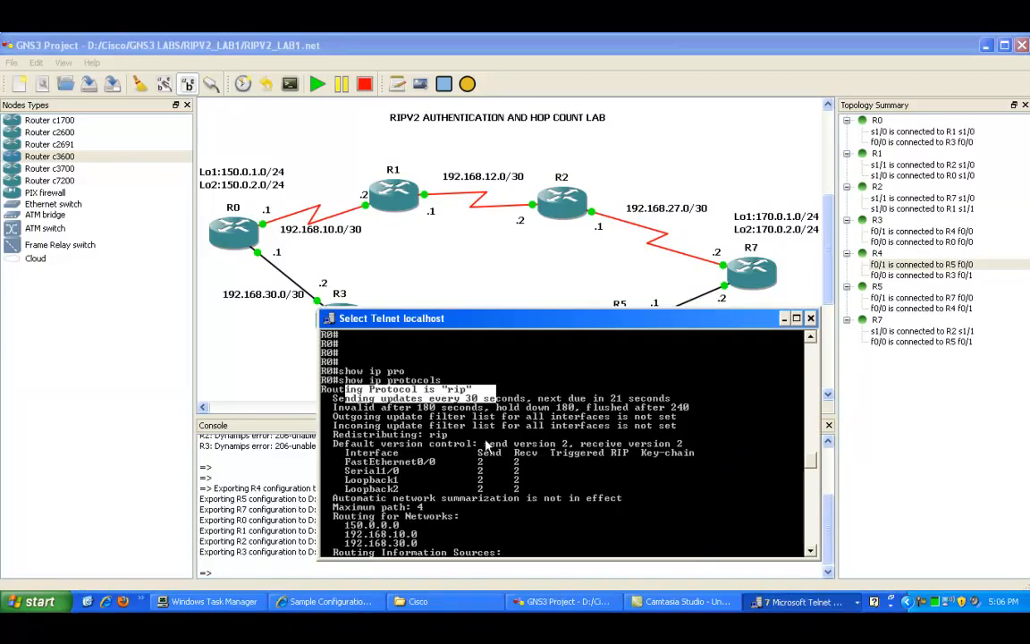
{"action": "key", "text": "Return"}
{"action": "key", "text": "Return"}
{"action": "key", "text": "Return"}
{"action": "key", "text": "Return"}
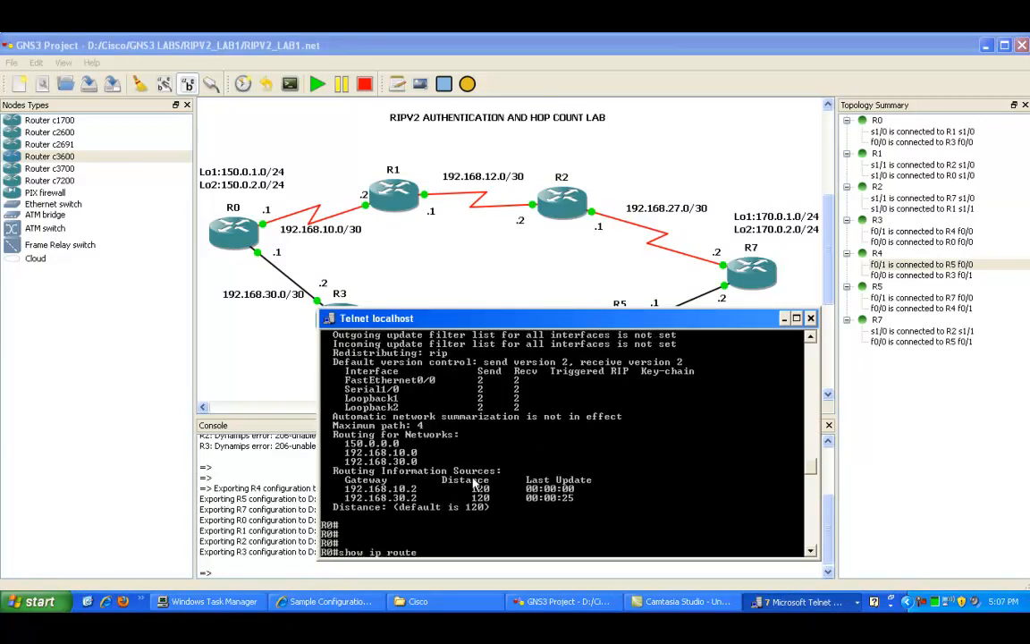
{"action": "key", "text": "Return"}
{"action": "key", "text": "space"}
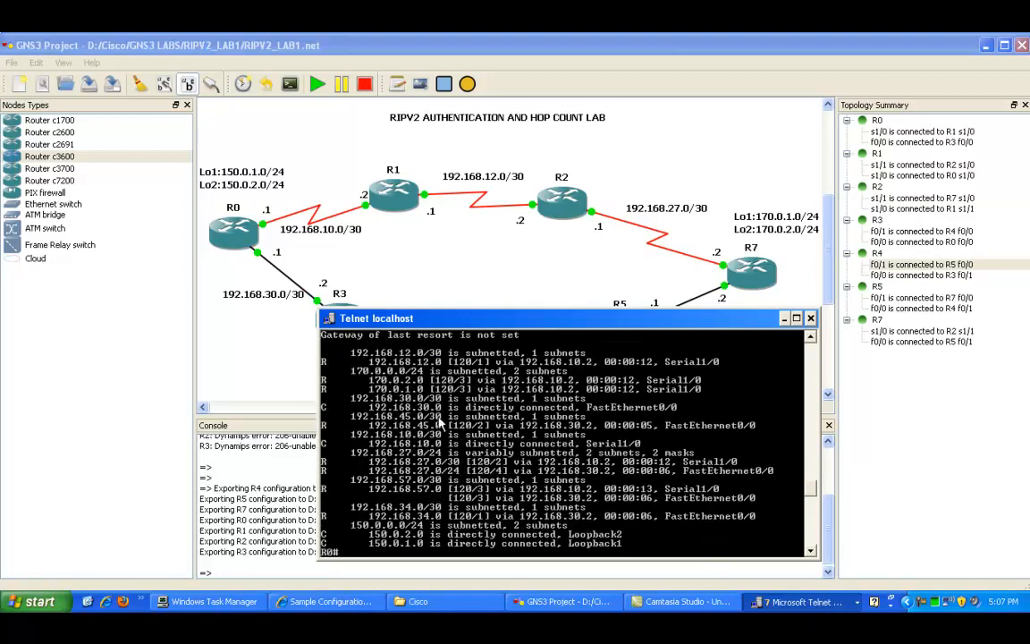
Step: Highlight the hop counts of the routes to R7's loopback networks in R0's routing table
{"action": "right_click", "coordinate": [373, 368]}
{"action": "left_click", "coordinate": [389, 376]}
{"action": "left_click_drag", "start_coordinate": [365, 377], "coordinate": [400, 382]}
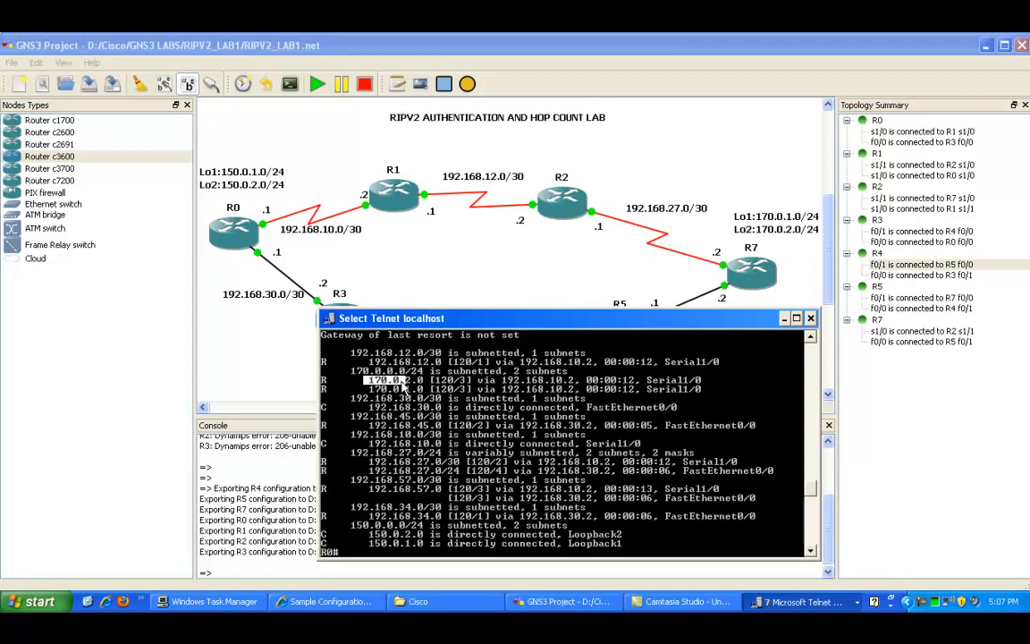
{"action": "left_click_drag", "start_coordinate": [404, 385], "coordinate": [414, 384]}
{"action": "left_click_drag", "start_coordinate": [493, 320], "coordinate": [375, 324]}
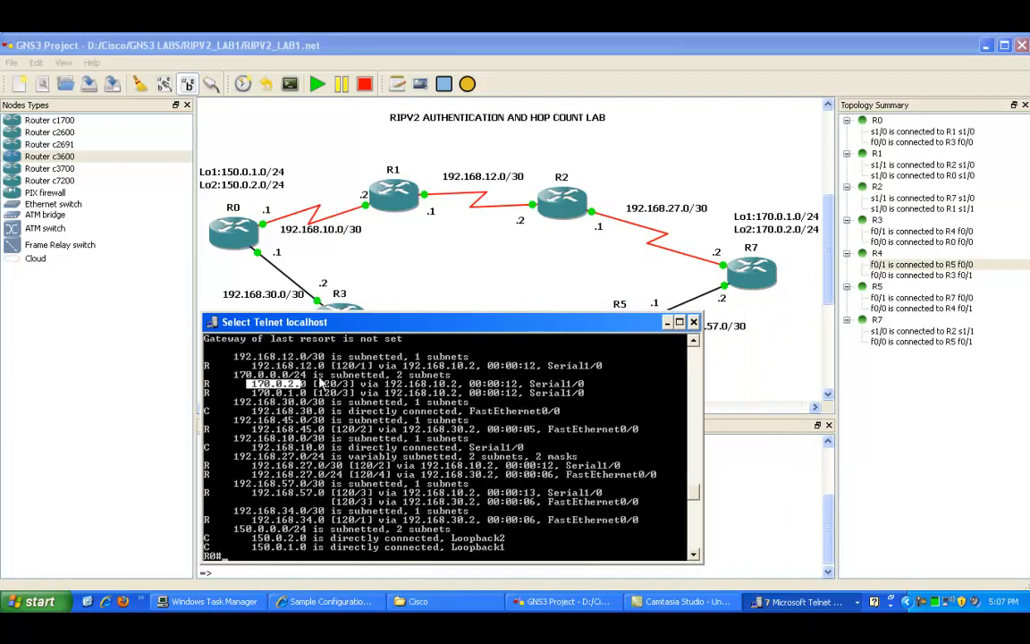
{"action": "left_click", "coordinate": [318, 385]}
{"action": "left_click_drag", "start_coordinate": [324, 390], "coordinate": [330, 387]}
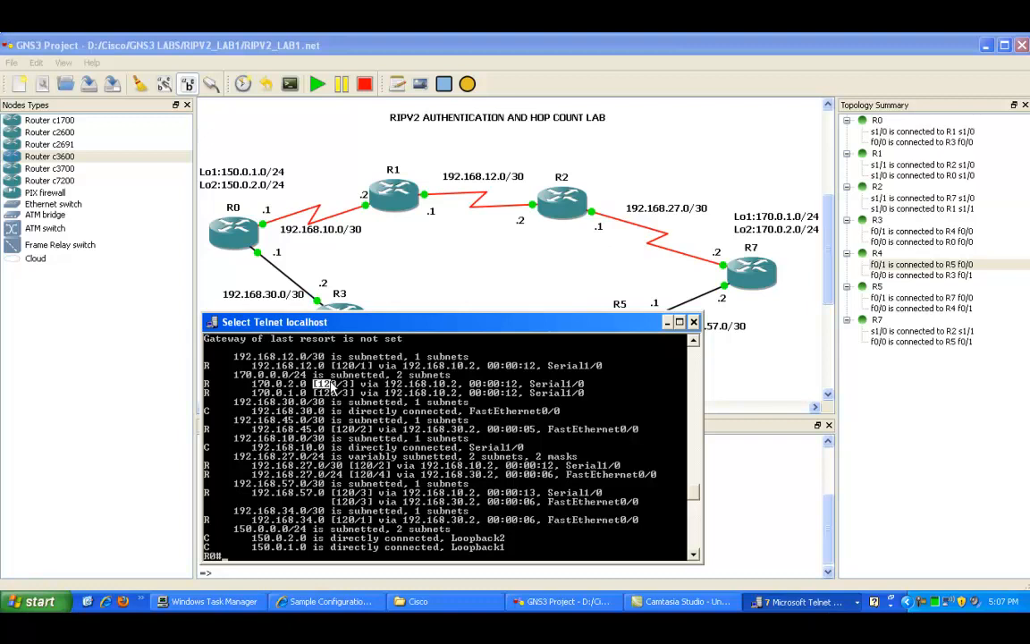
{"action": "left_click", "coordinate": [309, 387]}
{"action": "left_click_drag", "start_coordinate": [321, 385], "coordinate": [335, 393]}
{"action": "scroll", "coordinate": [353, 401], "scroll_direction": "up", "scroll_amount": 2}
{"action": "scroll", "coordinate": [365, 406], "scroll_direction": "up", "scroll_amount": 2}
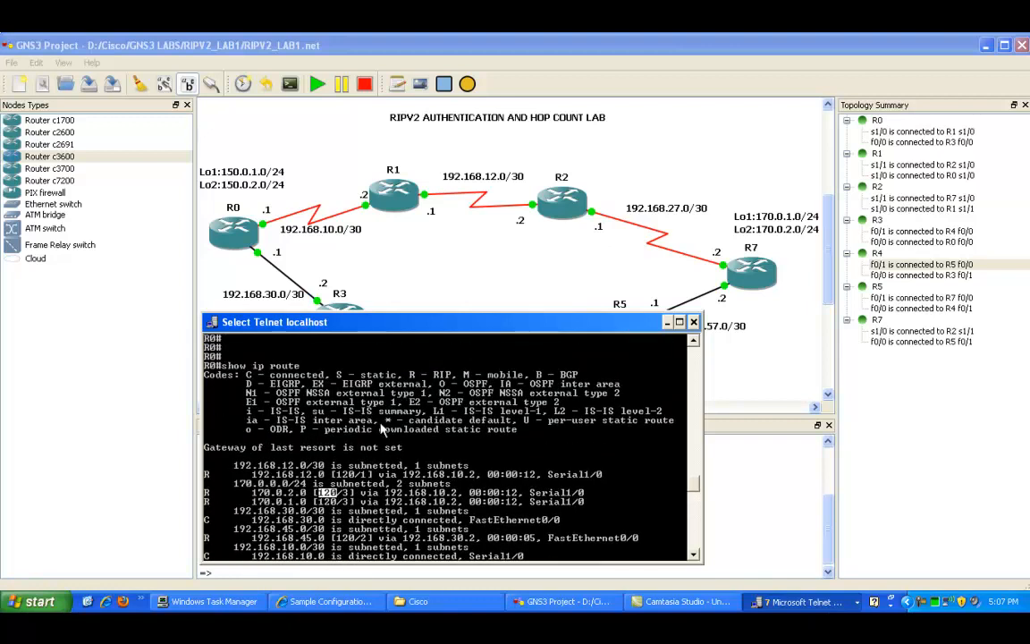
{"action": "left_click", "coordinate": [345, 495]}
{"action": "left_click_drag", "start_coordinate": [429, 327], "coordinate": [434, 395]}
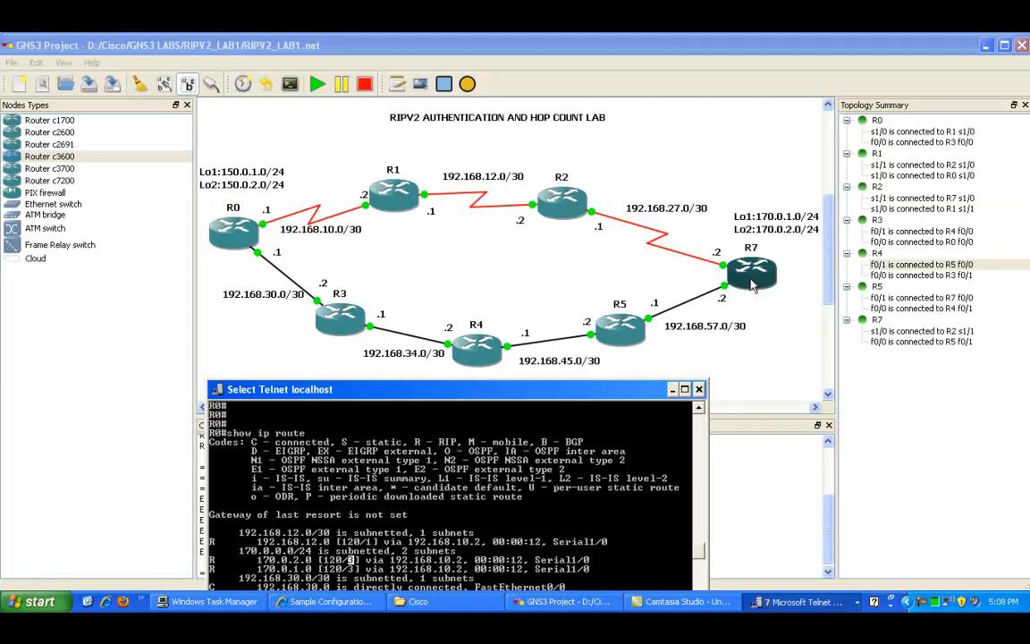
{"action": "left_click_drag", "start_coordinate": [556, 392], "coordinate": [558, 351]}
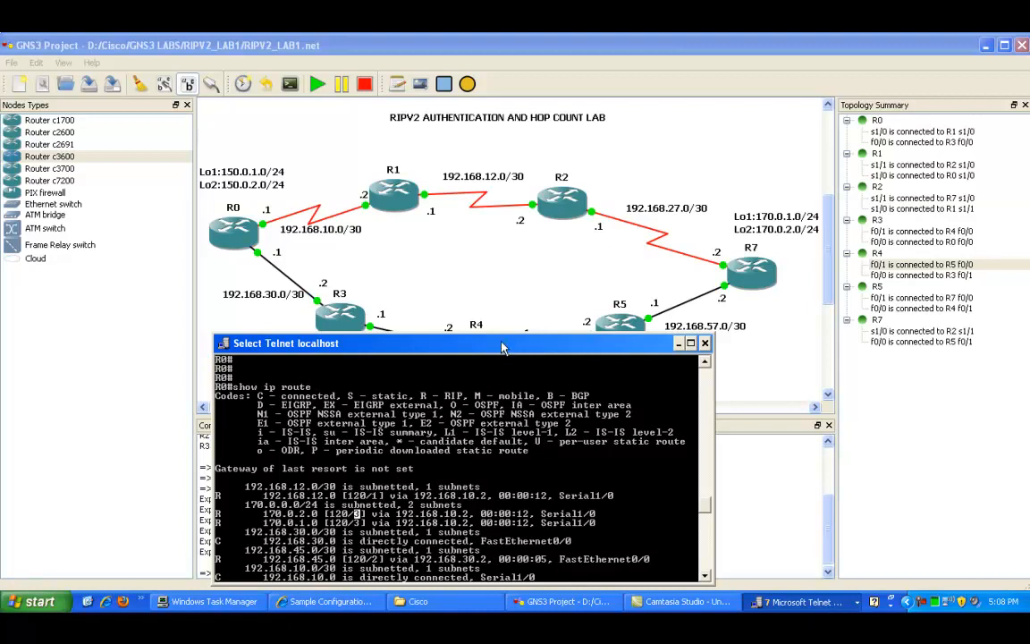
{"action": "left_click_drag", "start_coordinate": [504, 350], "coordinate": [488, 391]}
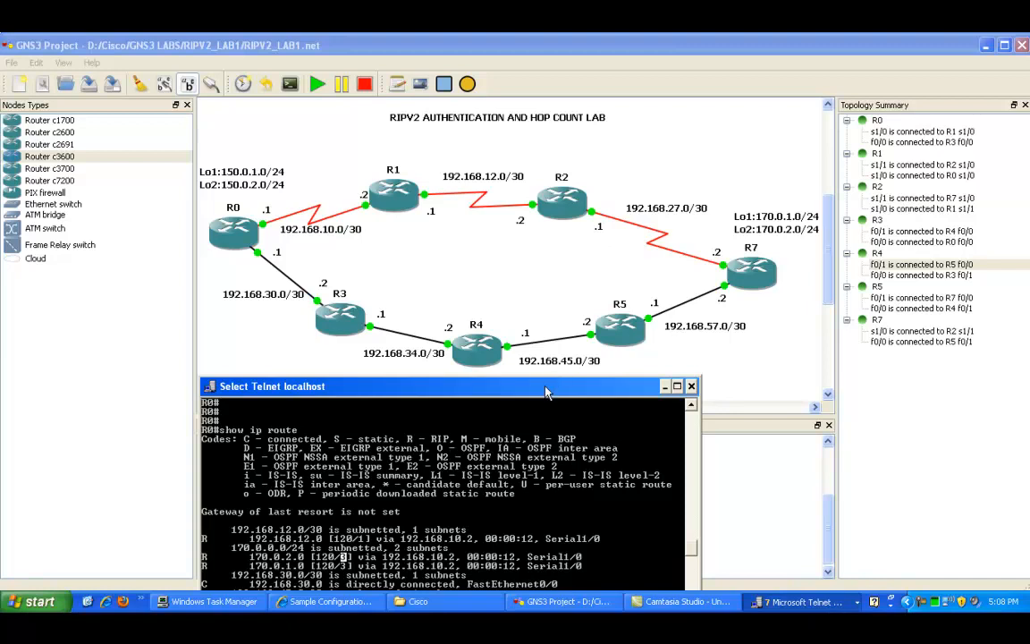
{"action": "mouse_move", "coordinate": [541, 391]}
{"action": "left_mouse_down"}
{"action": "mouse_move", "coordinate": [540, 348]}
{"action": "mouse_move", "coordinate": [560, 390]}
{"action": "left_mouse_up"}
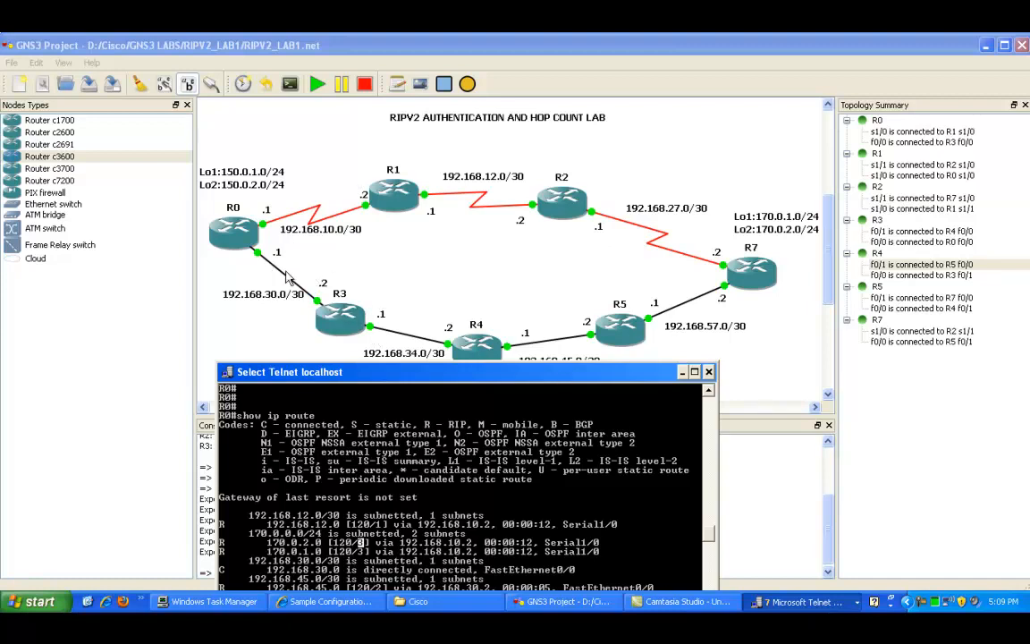
{"action": "left_click_drag", "start_coordinate": [463, 379], "coordinate": [443, 306]}
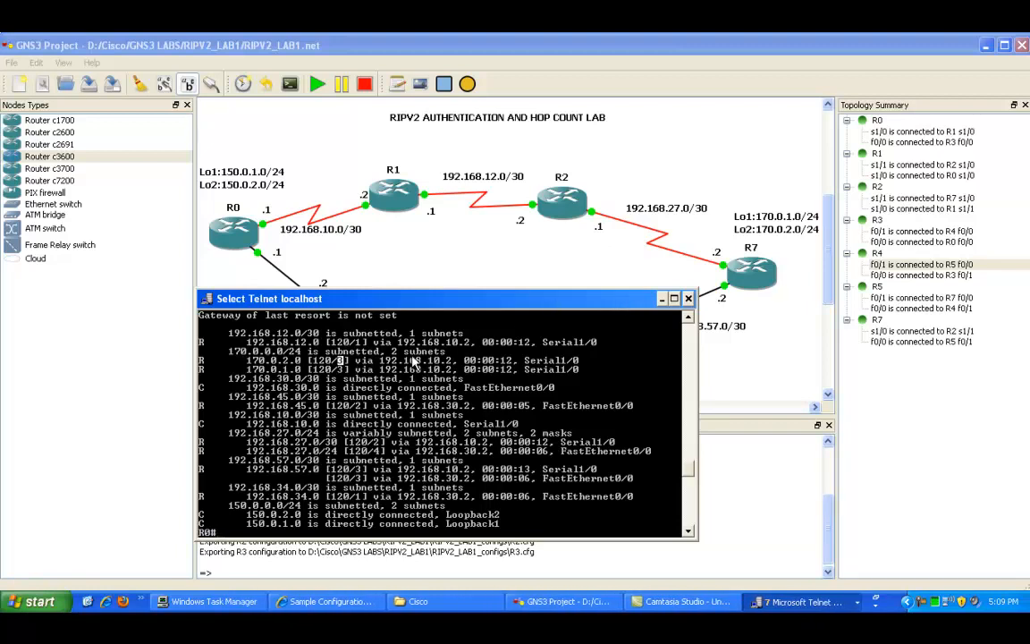
Step: Trace the route from R0 to R7's loopback address 170.0.1.1
{"action": "right_click", "coordinate": [356, 359]}
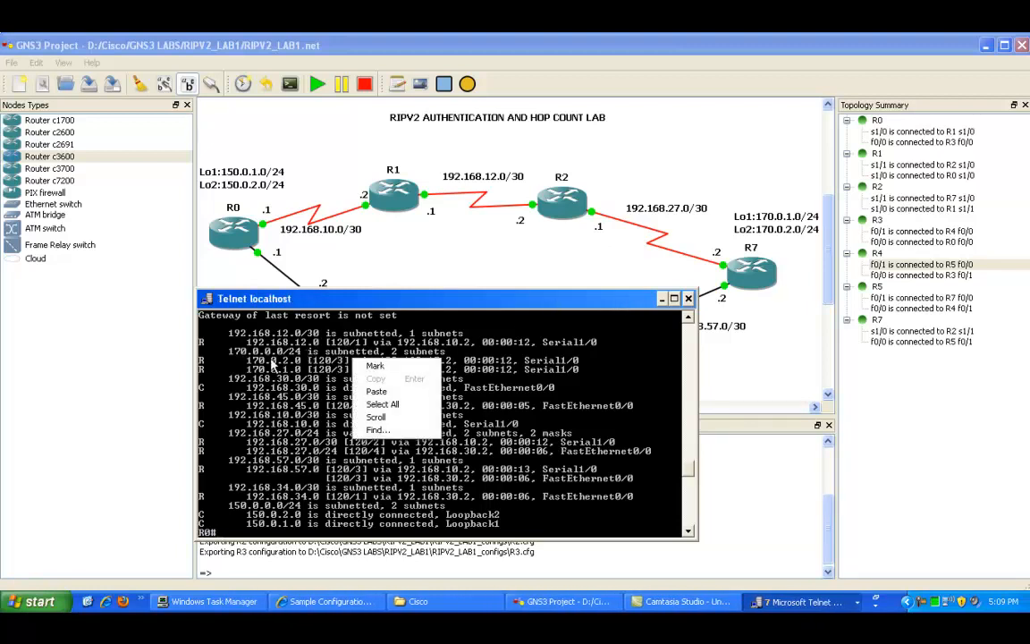
{"action": "left_click", "coordinate": [242, 365]}
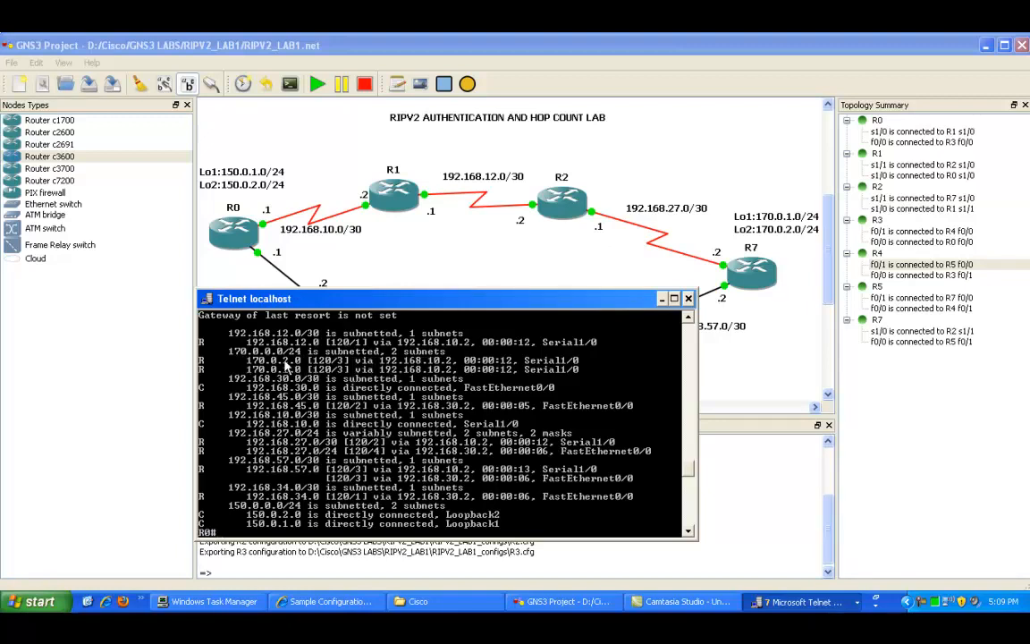
{"action": "right_click", "coordinate": [288, 362]}
{"action": "left_click", "coordinate": [305, 369]}
{"action": "left_click_drag", "start_coordinate": [243, 358], "coordinate": [313, 378]}
{"action": "key", "text": "Return"}
{"action": "type", "text": "trac"}
{"action": "key", "text": "Tab"}
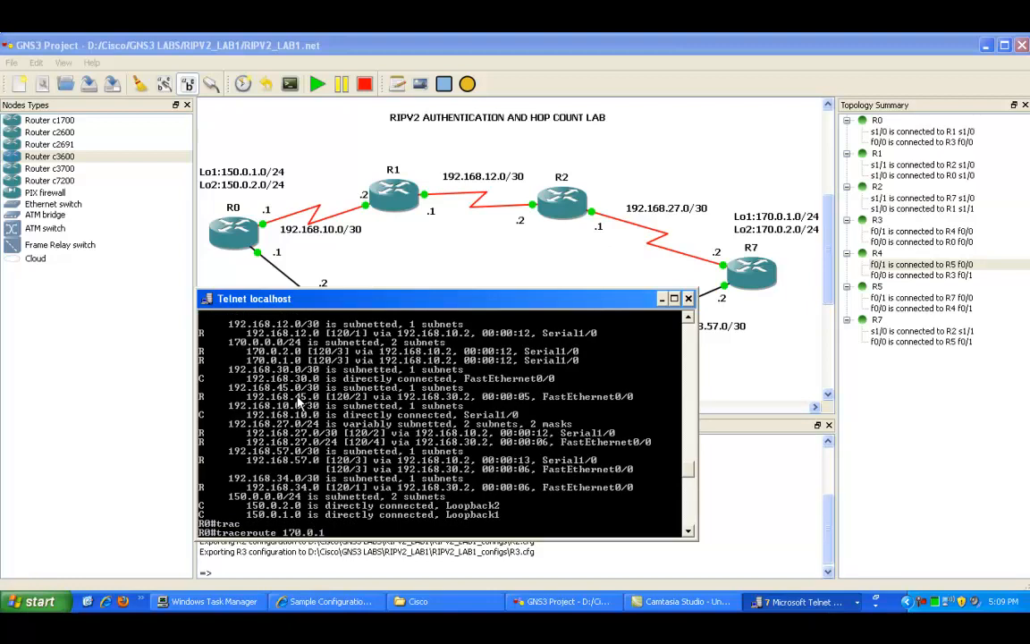
{"action": "key", "text": "Return"}
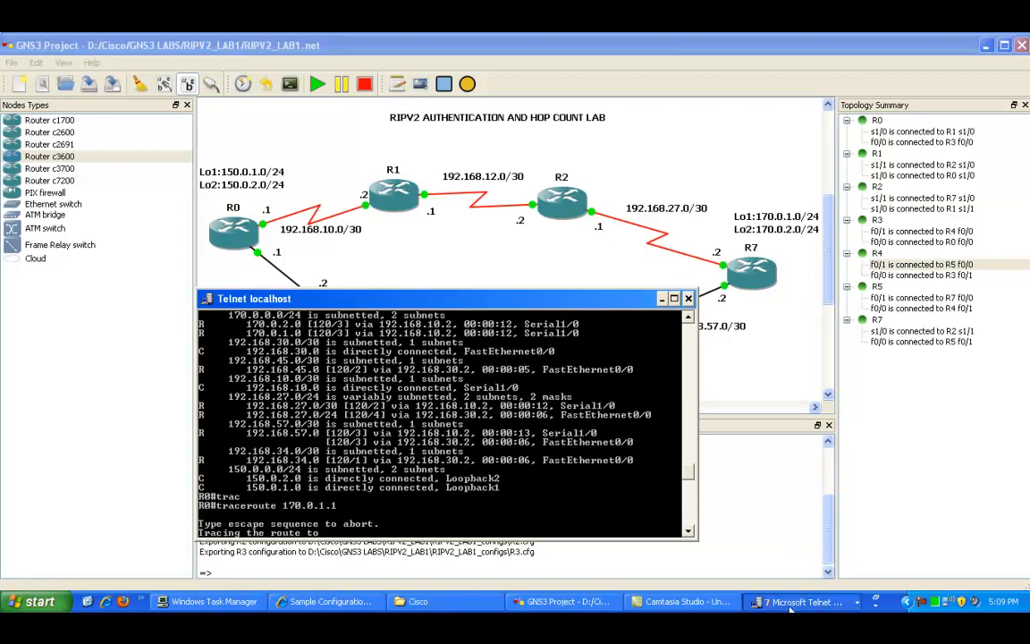
Step: Switch to R7's console and display its full IP routing table
{"action": "left_click", "coordinate": [770, 545]}
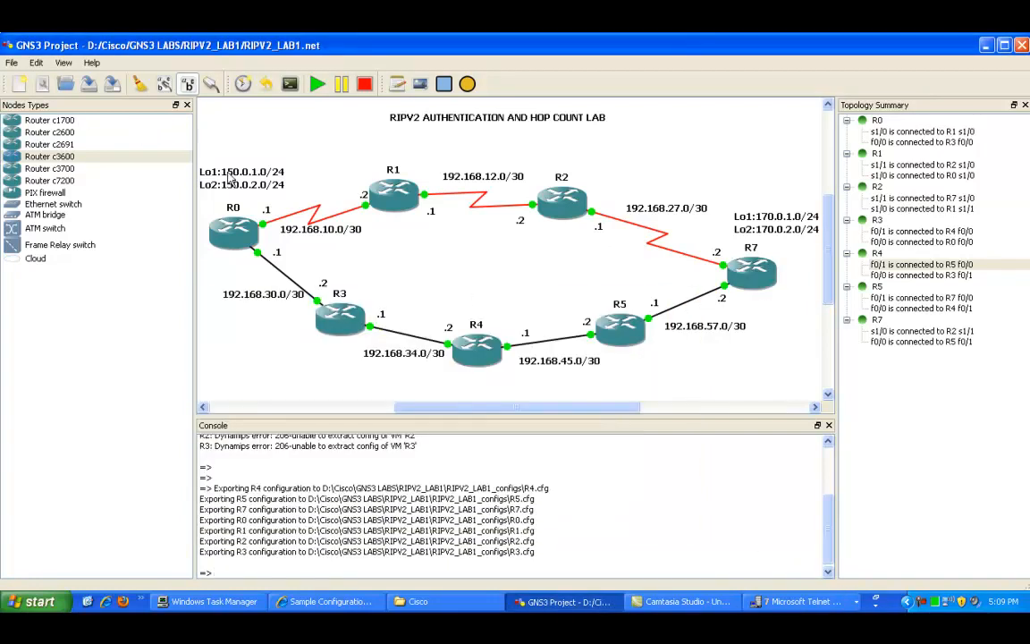
{"action": "left_click", "coordinate": [842, 596]}
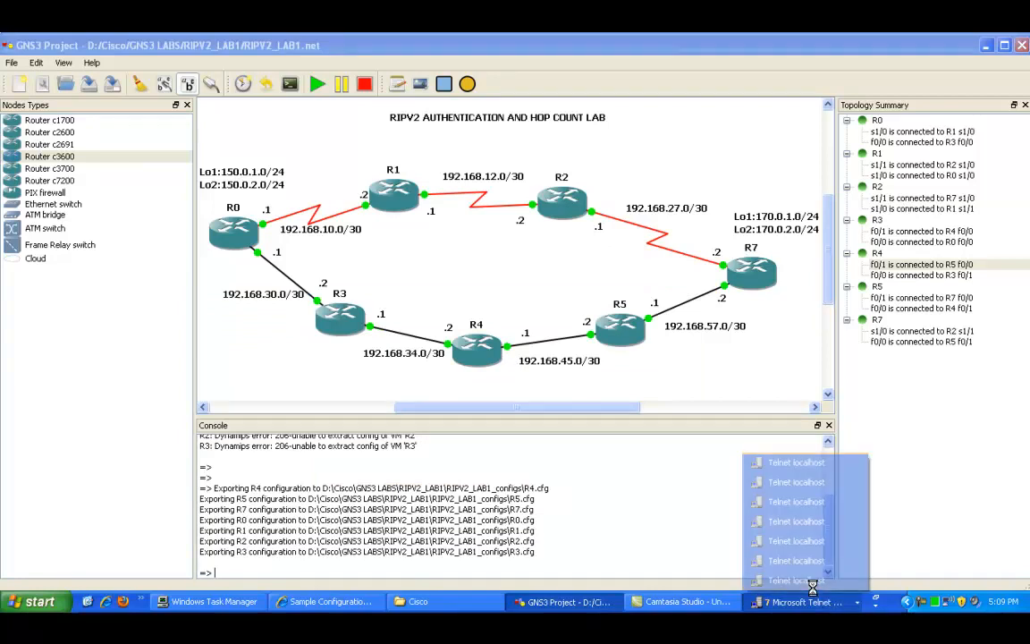
{"action": "left_click", "coordinate": [796, 581]}
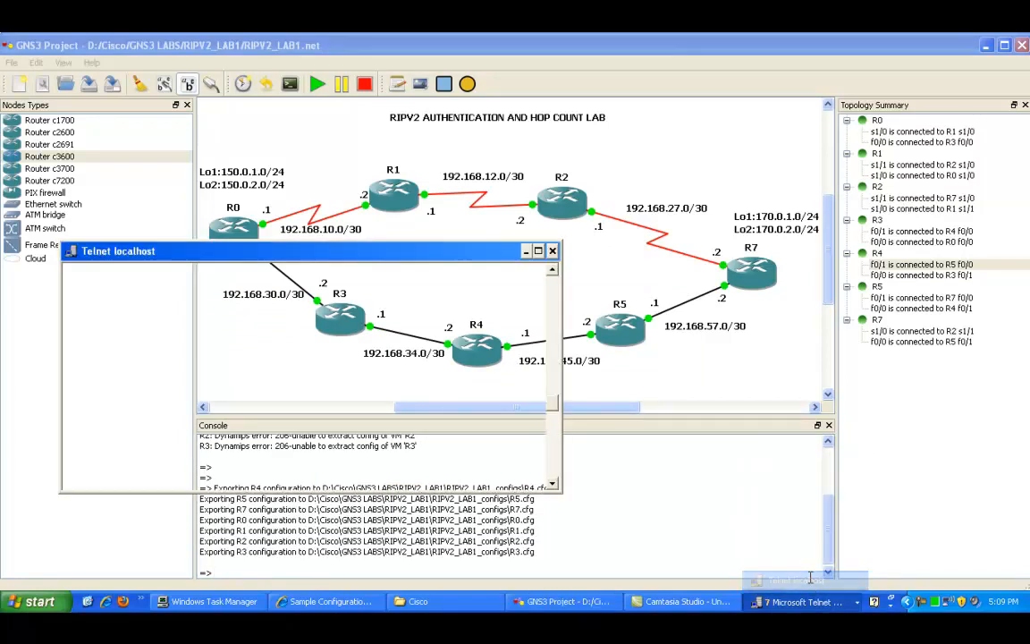
{"action": "left_click_drag", "start_coordinate": [349, 251], "coordinate": [669, 345]}
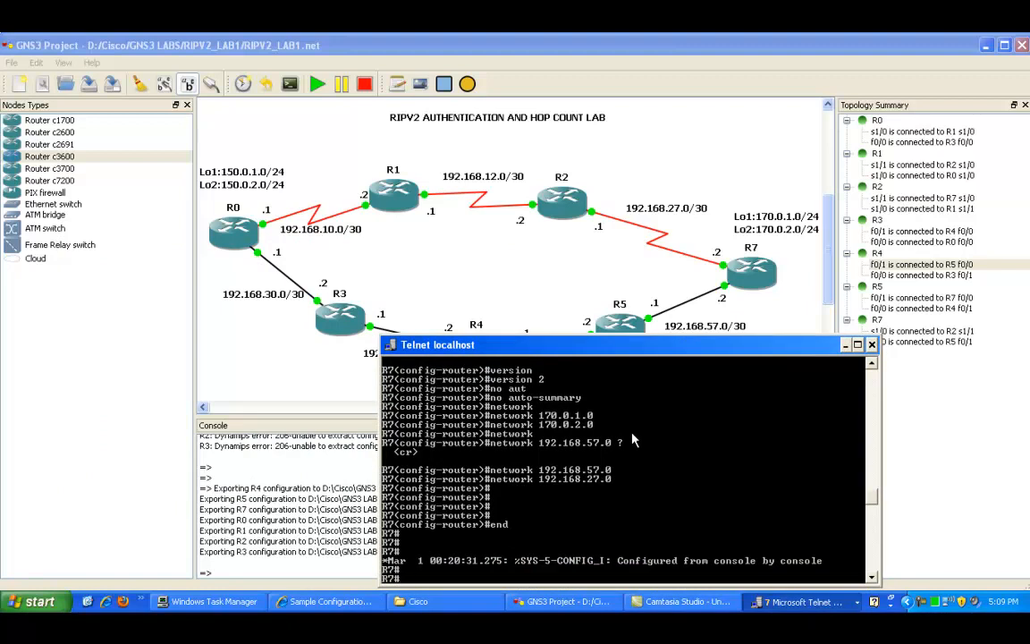
{"action": "type", "text": "show ip route"}
{"action": "key", "text": "Return"}
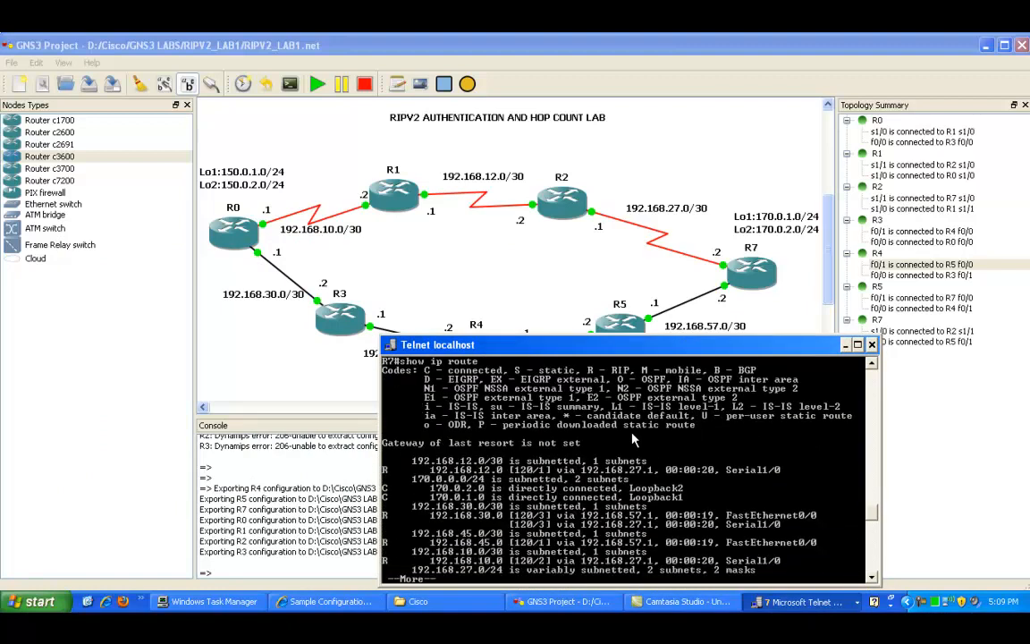
{"action": "key", "text": "alt+space"}
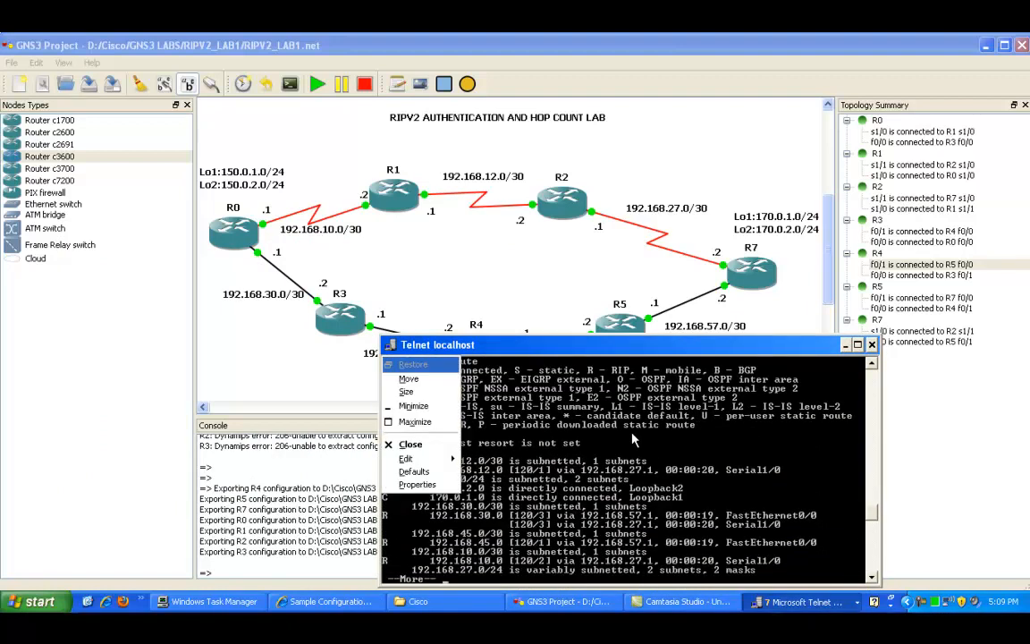
{"action": "key", "text": "Escape"}
{"action": "key", "text": "space"}
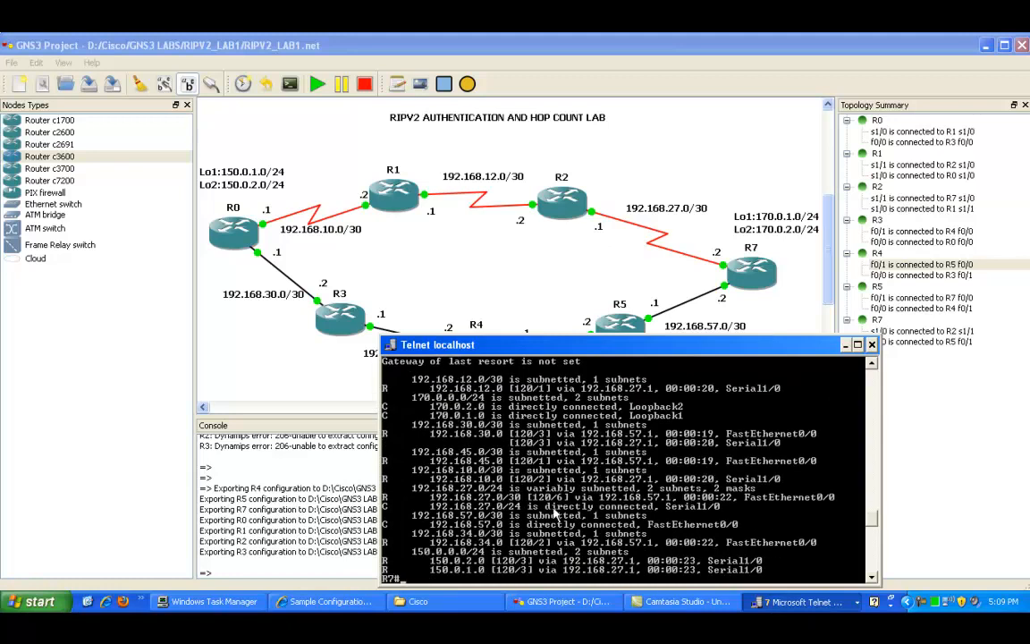
Step: Highlight the routes to R0's loopback networks in R7's routing table
{"action": "right_click", "coordinate": [496, 519]}
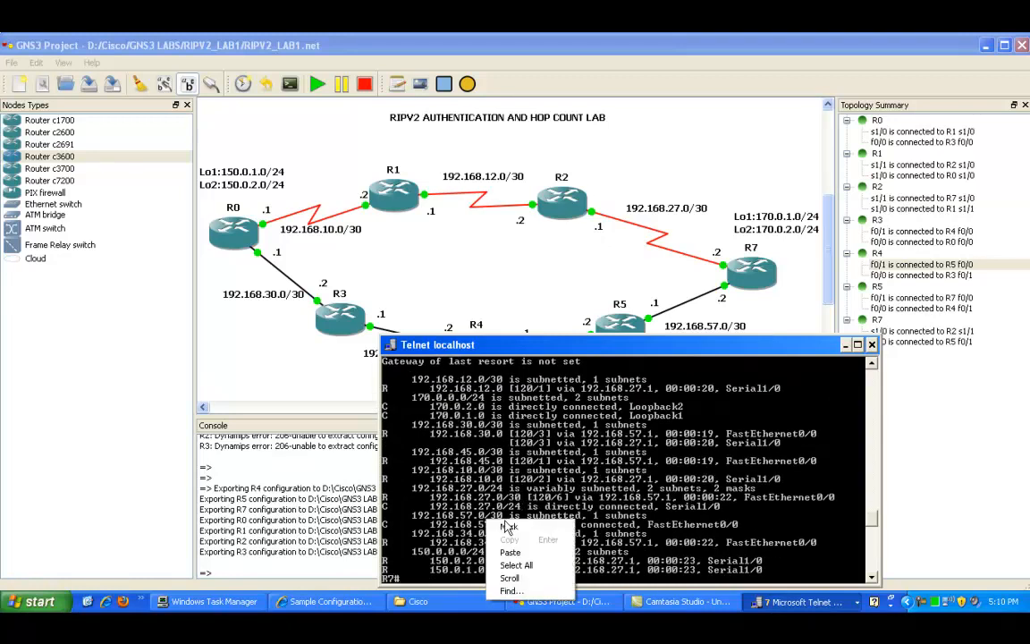
{"action": "left_click", "coordinate": [508, 528]}
{"action": "left_click_drag", "start_coordinate": [387, 559], "coordinate": [507, 577]}
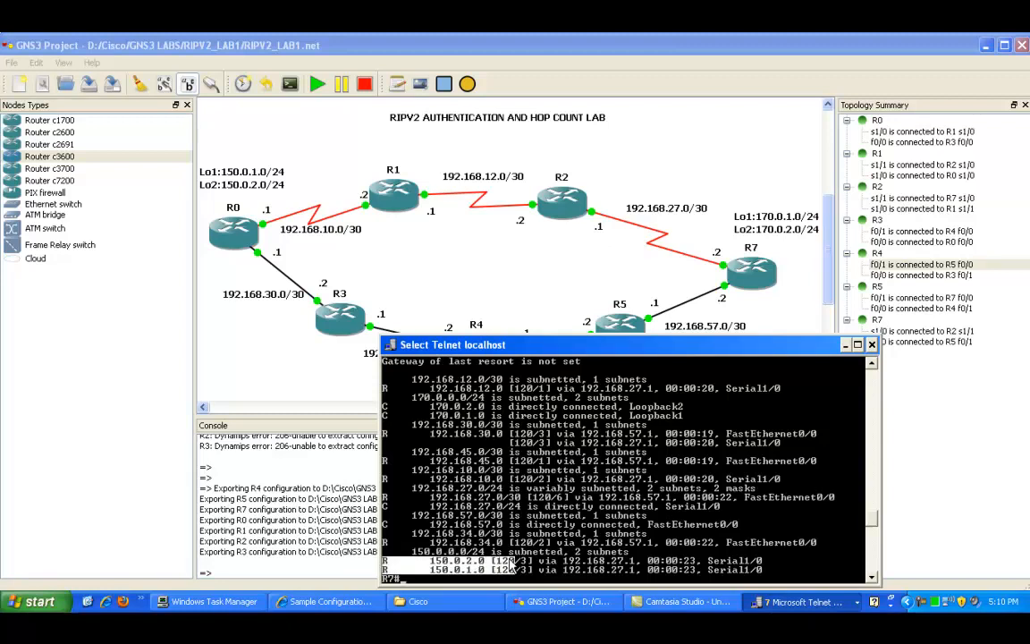
Step: Highlight the hop counts and outgoing interface of the routes to R0's loopback networks in R7's routing table
{"action": "left_click", "coordinate": [501, 554]}
{"action": "left_click_drag", "start_coordinate": [500, 559], "coordinate": [524, 576]}
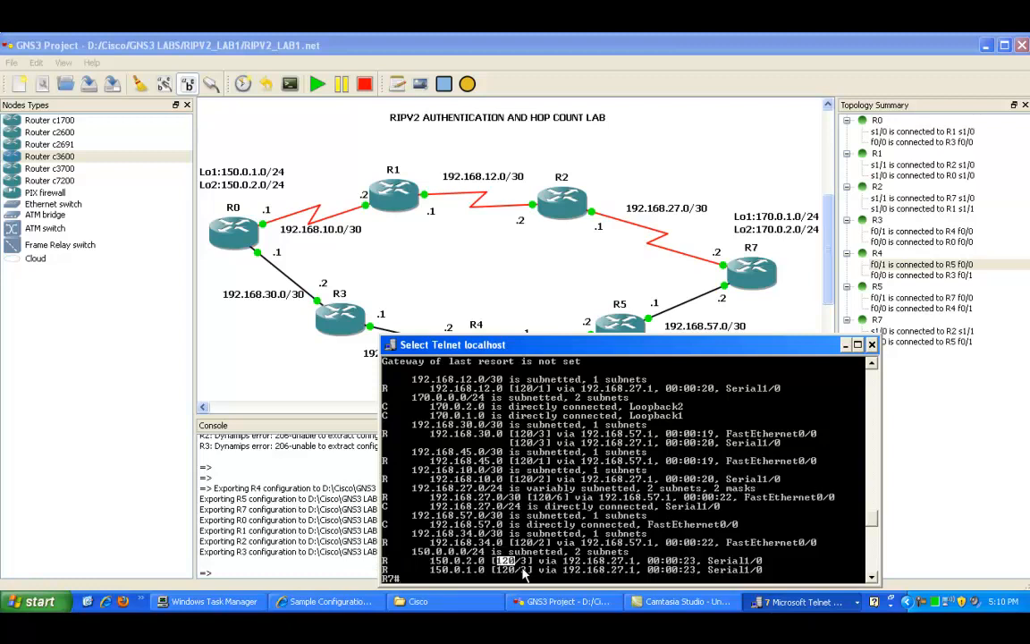
{"action": "left_click", "coordinate": [520, 565]}
{"action": "left_click", "coordinate": [702, 561]}
{"action": "left_click_drag", "start_coordinate": [702, 561], "coordinate": [761, 575]}
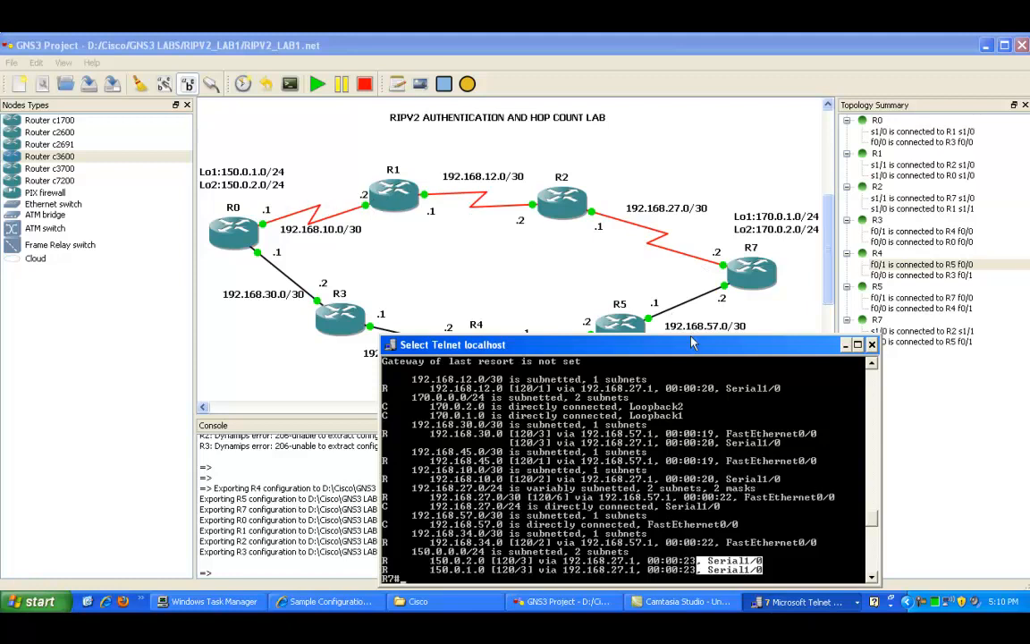
Step: Switch to R5's console and display its IP routing table with show ip route
{"action": "left_click_drag", "start_coordinate": [680, 349], "coordinate": [626, 321]}
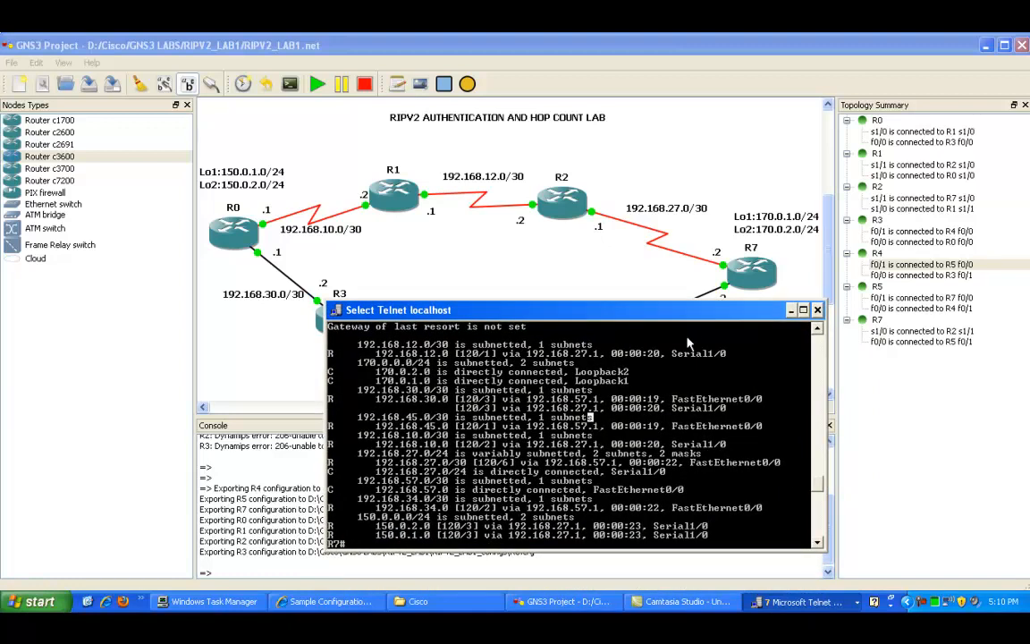
{"action": "mouse_move", "coordinate": [697, 325]}
{"action": "left_mouse_down"}
{"action": "mouse_move", "coordinate": [738, 387]}
{"action": "mouse_move", "coordinate": [677, 344]}
{"action": "mouse_move", "coordinate": [669, 326]}
{"action": "mouse_move", "coordinate": [678, 320]}
{"action": "left_mouse_up"}
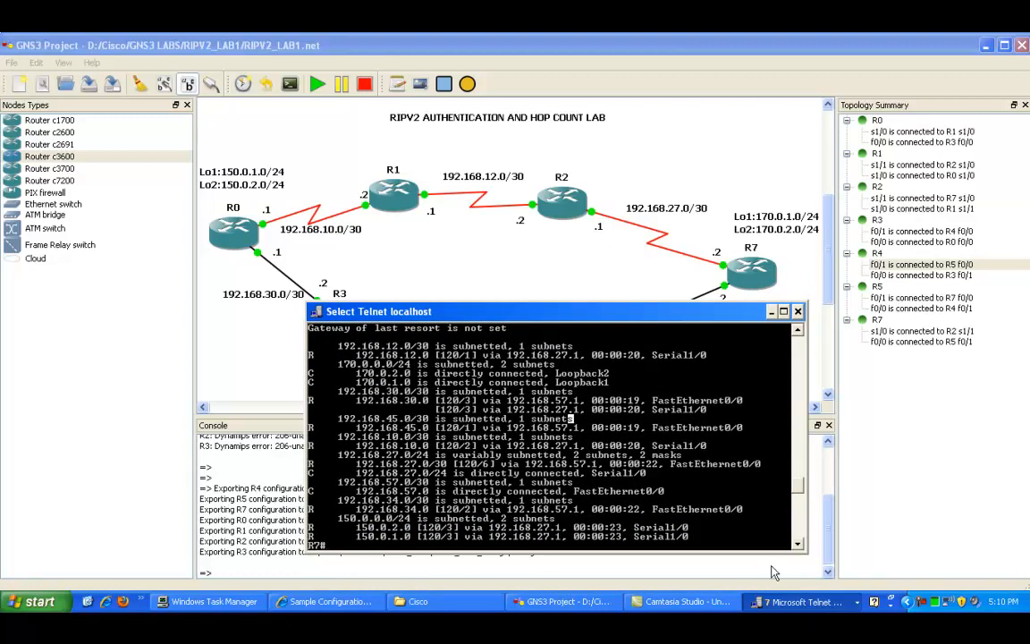
{"action": "left_click", "coordinate": [788, 602]}
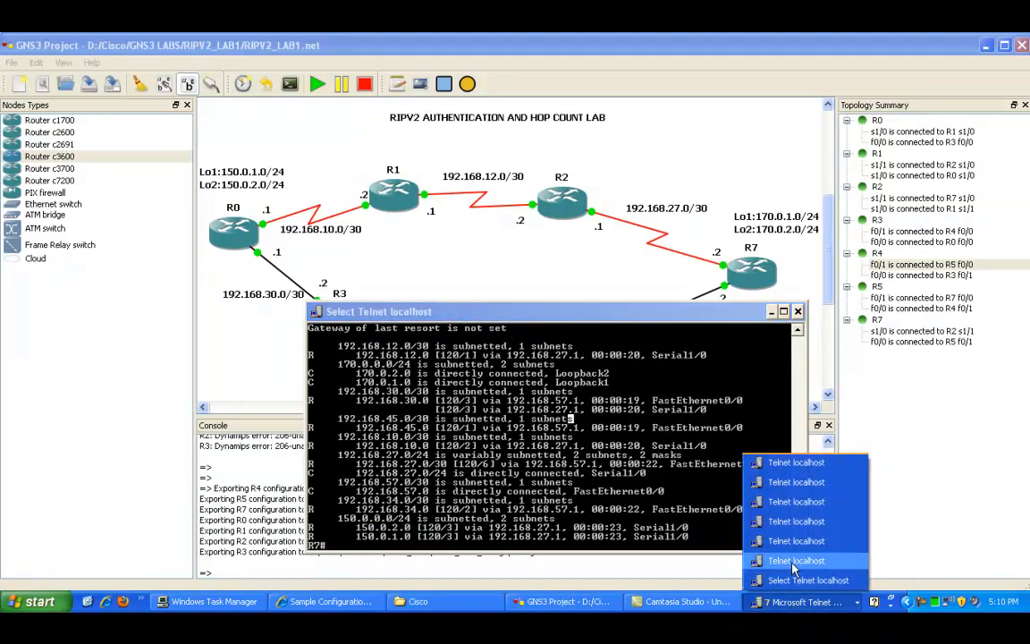
{"action": "left_click", "coordinate": [787, 560]}
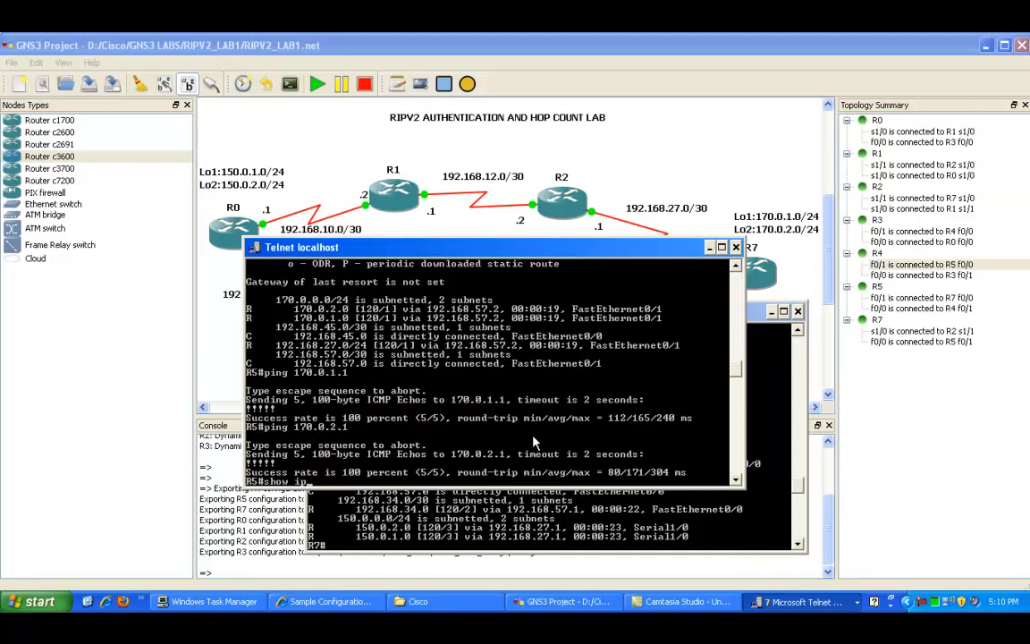
{"action": "type", "text": "show ip route"}
{"action": "key", "text": "Return"}
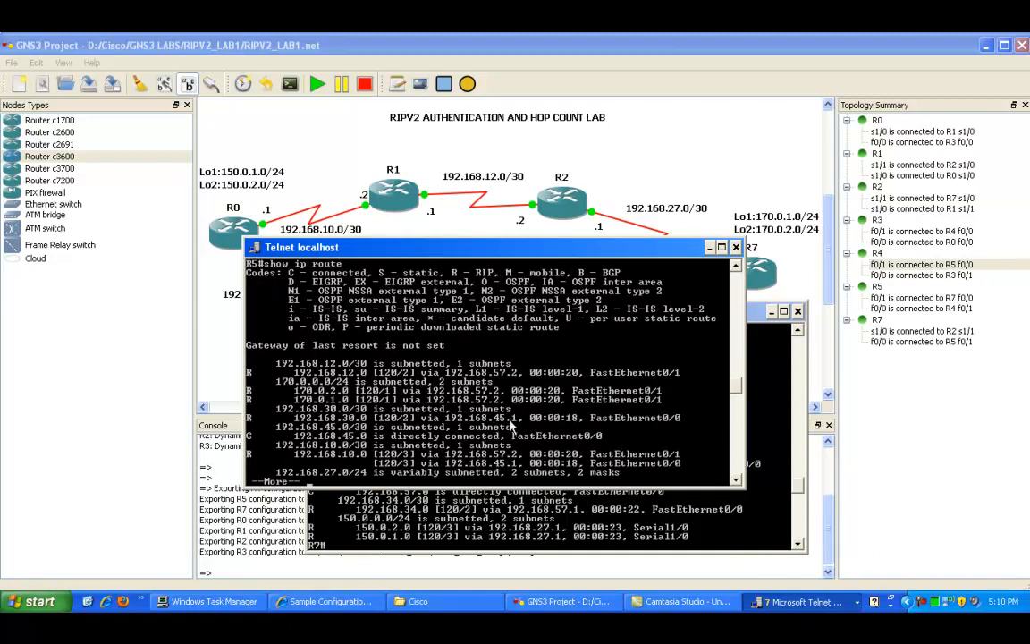
Step: Highlight the routes to R0's loopback networks in R5's routing table
{"action": "right_click", "coordinate": [306, 403]}
{"action": "left_click", "coordinate": [315, 411]}
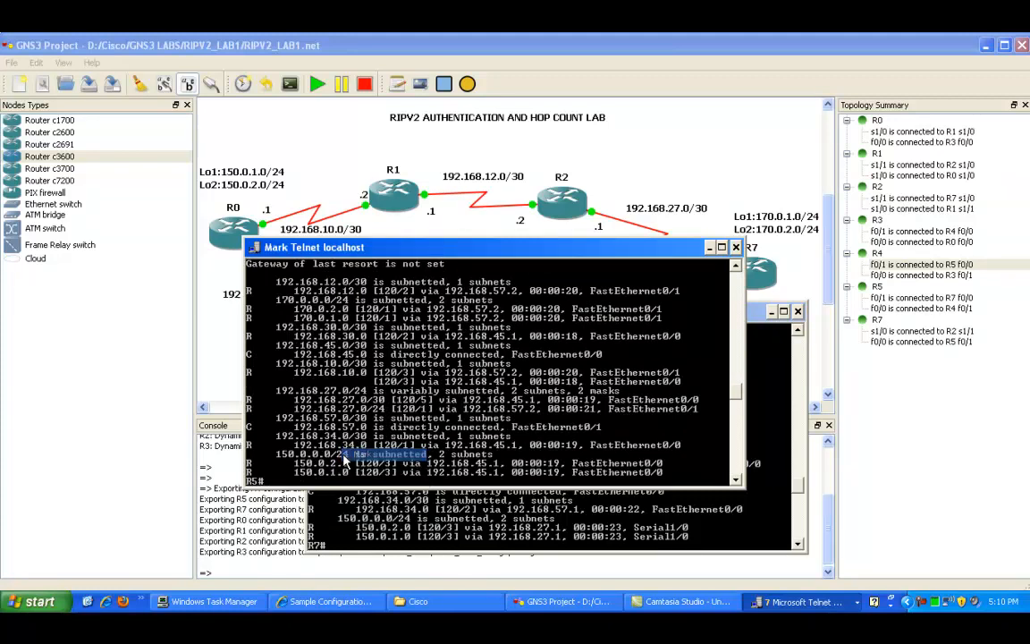
{"action": "left_click_drag", "start_coordinate": [289, 462], "coordinate": [664, 407]}
{"action": "left_click_drag", "start_coordinate": [618, 255], "coordinate": [687, 392]}
{"action": "left_click_drag", "start_coordinate": [600, 316], "coordinate": [875, 346]}
{"action": "left_click", "coordinate": [546, 391]}
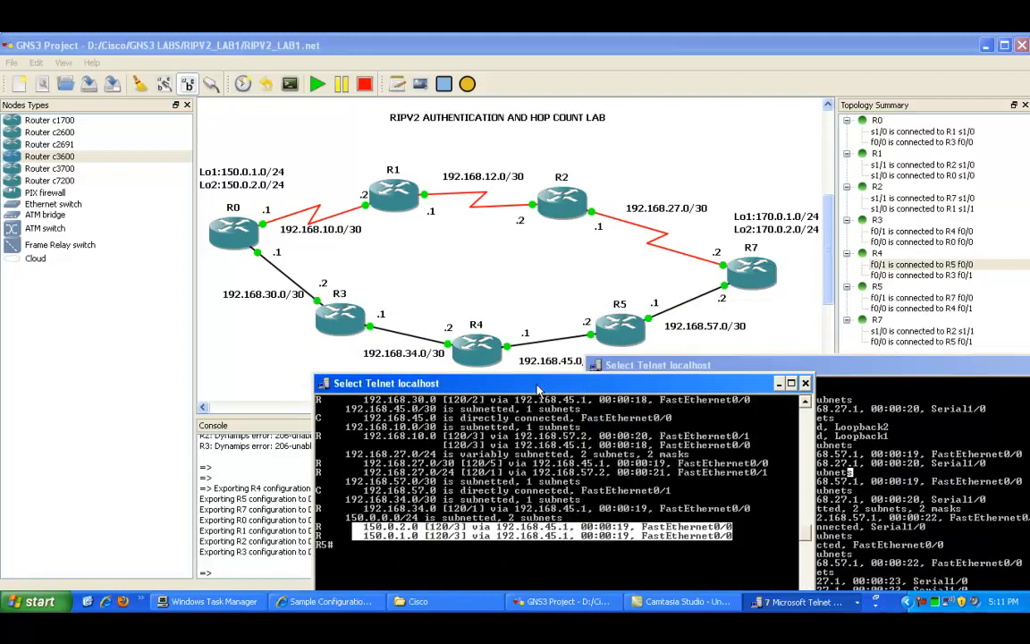
Step: Arrange R5's and R7's consoles side by side and highlight R7's routes to R0's loopbacks for comparison
{"action": "left_click_drag", "start_coordinate": [545, 390], "coordinate": [431, 299]}
{"action": "left_click_drag", "start_coordinate": [707, 364], "coordinate": [459, 263]}
{"action": "left_click", "coordinate": [276, 338]}
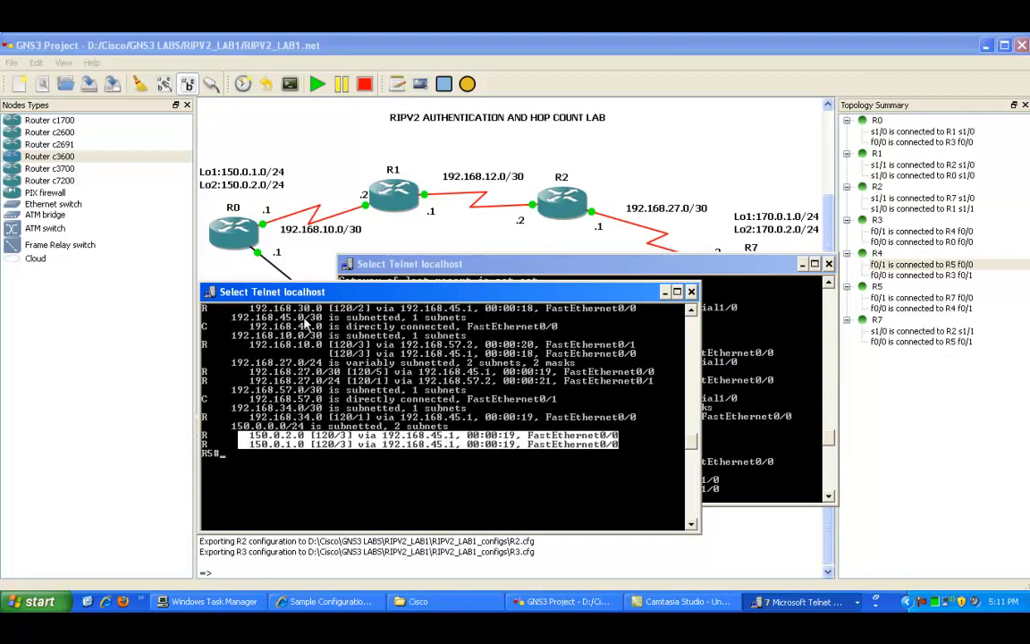
{"action": "left_click", "coordinate": [703, 265]}
{"action": "left_click_drag", "start_coordinate": [692, 271], "coordinate": [689, 321]}
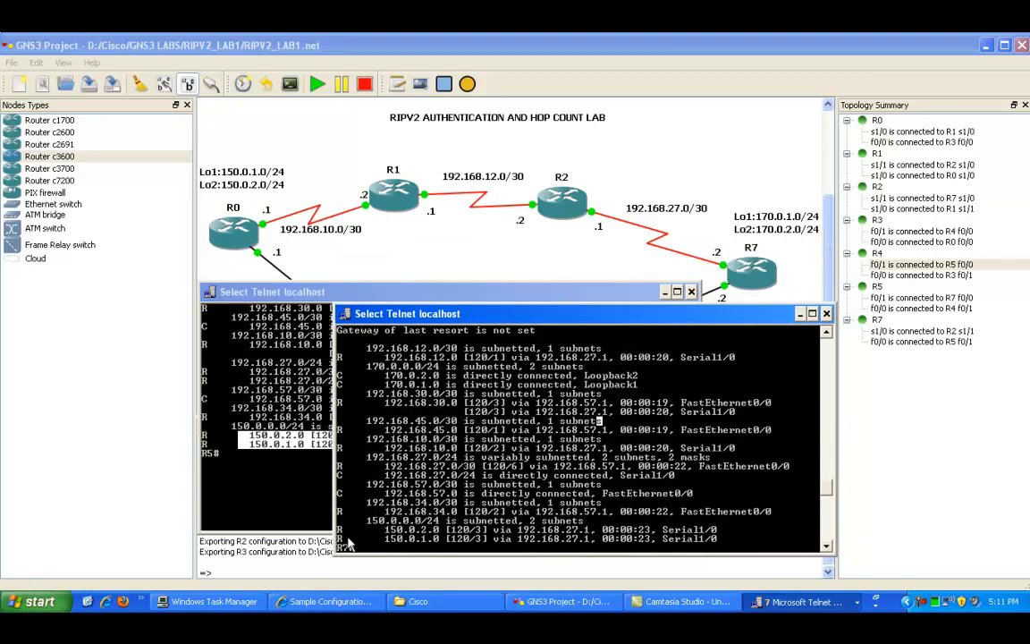
{"action": "left_click_drag", "start_coordinate": [340, 535], "coordinate": [470, 545]}
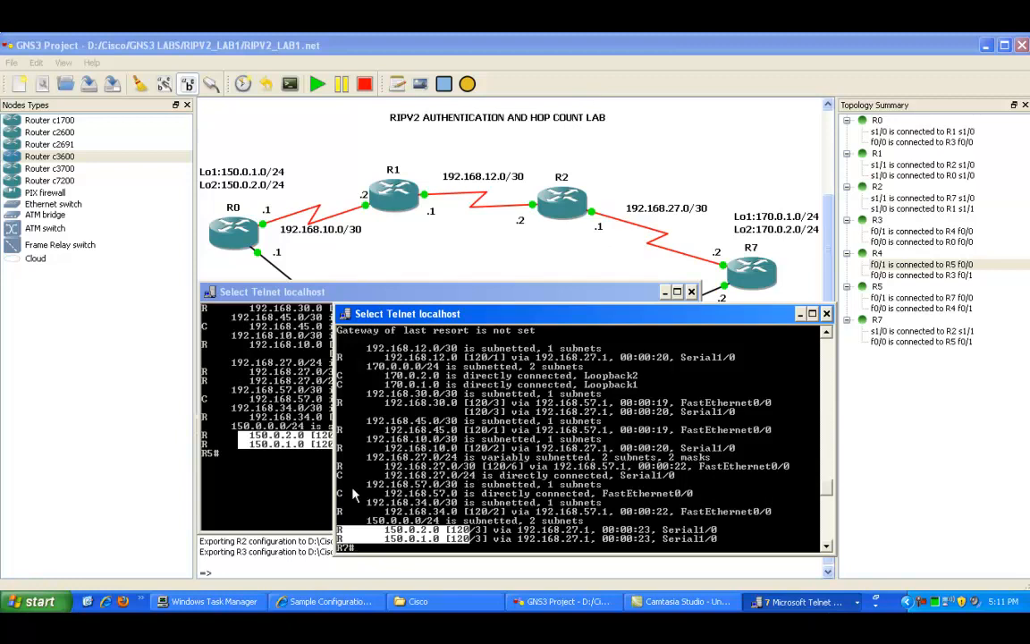
Step: Minimize R7's and R5's console windows
{"action": "left_click", "coordinate": [789, 605]}
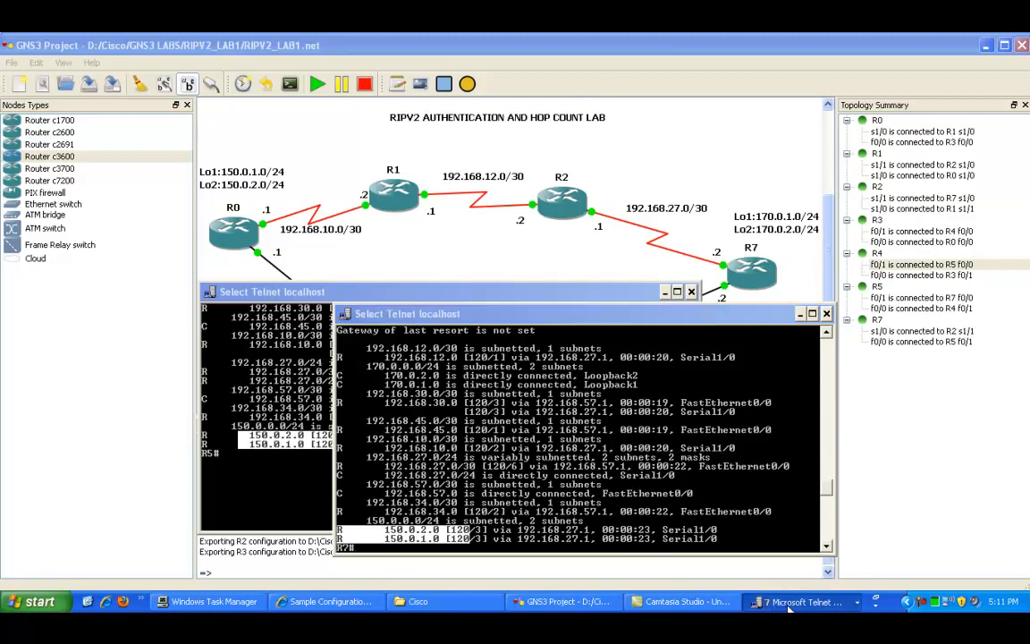
{"action": "left_click", "coordinate": [521, 404]}
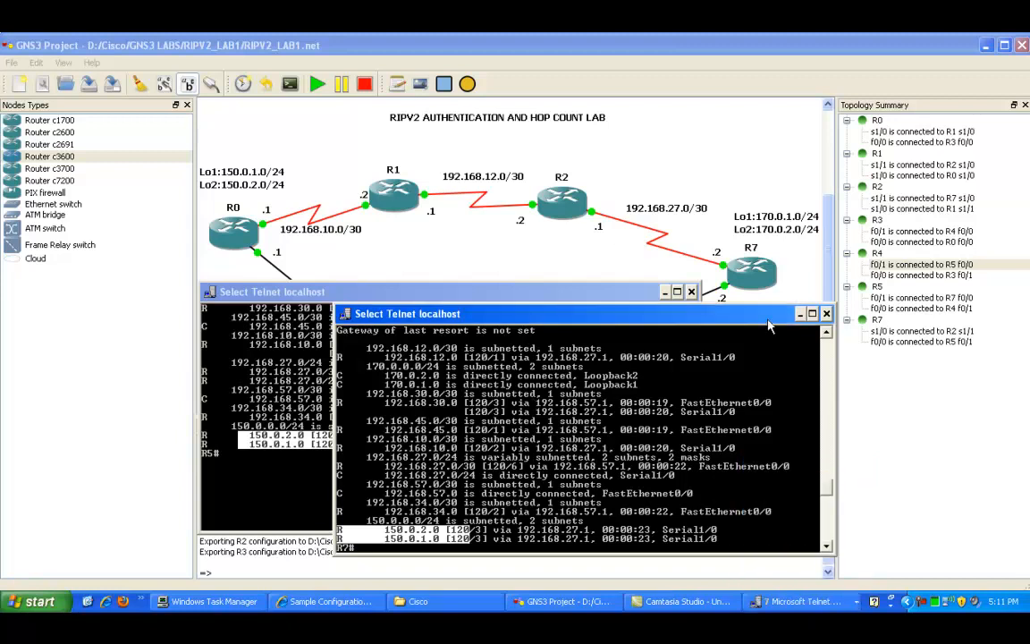
{"action": "left_click", "coordinate": [800, 315]}
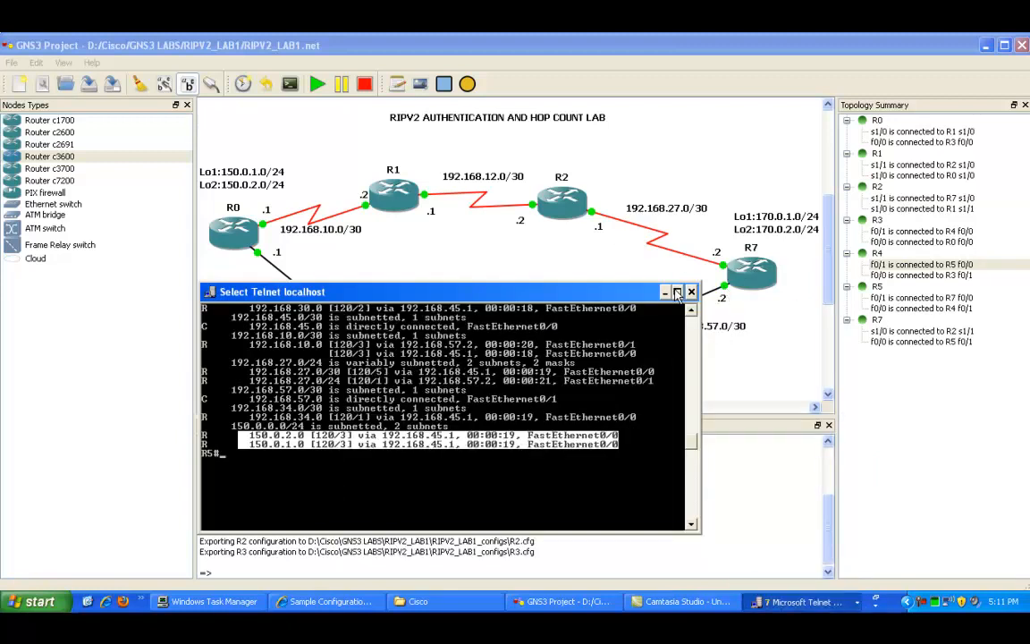
{"action": "left_click", "coordinate": [664, 292]}
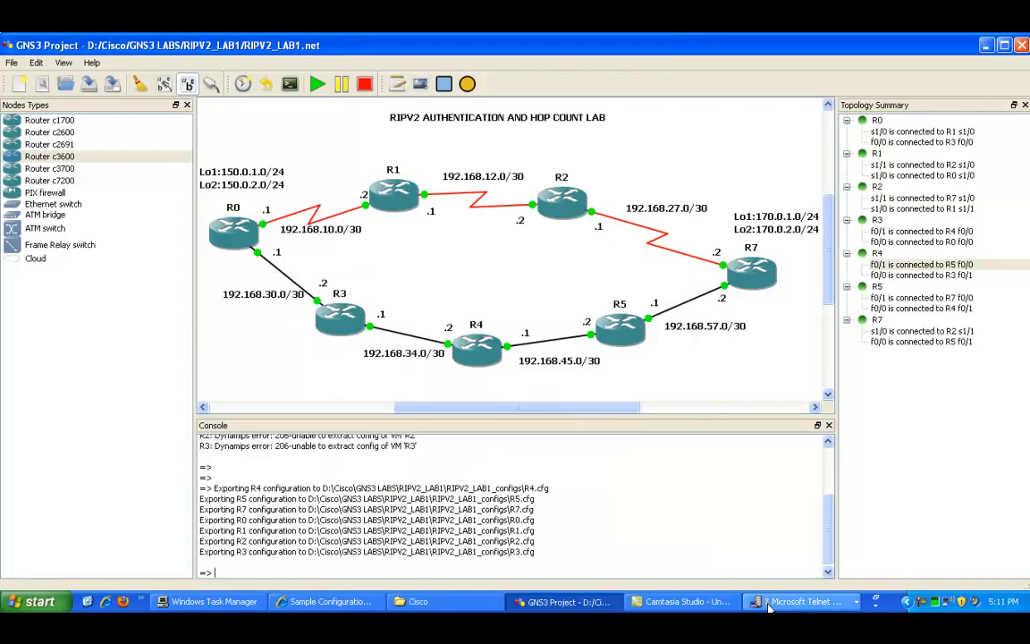
Step: Switch to R0's console and highlight the first hop of the traceroute to 170.0.1.1
{"action": "left_click", "coordinate": [805, 601]}
{"action": "left_click", "coordinate": [770, 482]}
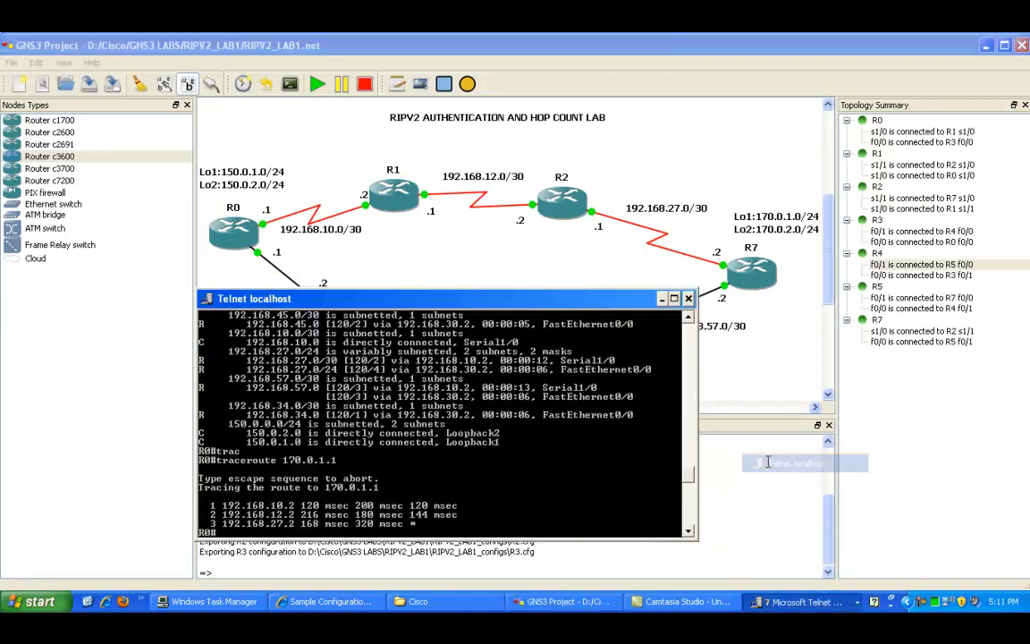
{"action": "right_click", "coordinate": [325, 477]}
{"action": "left_click", "coordinate": [328, 487]}
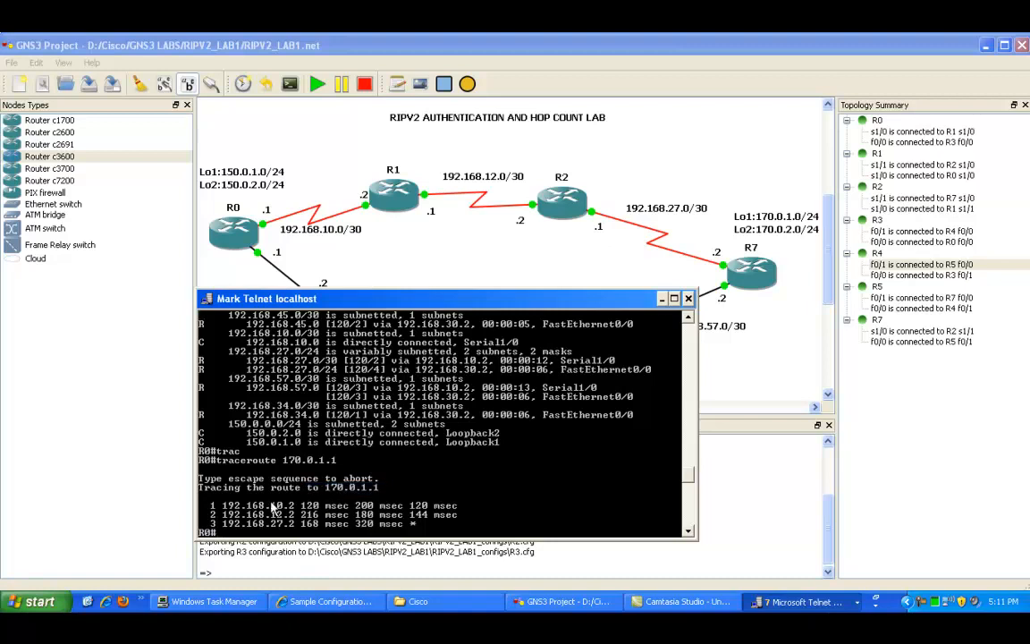
{"action": "left_click_drag", "start_coordinate": [220, 506], "coordinate": [302, 508]}
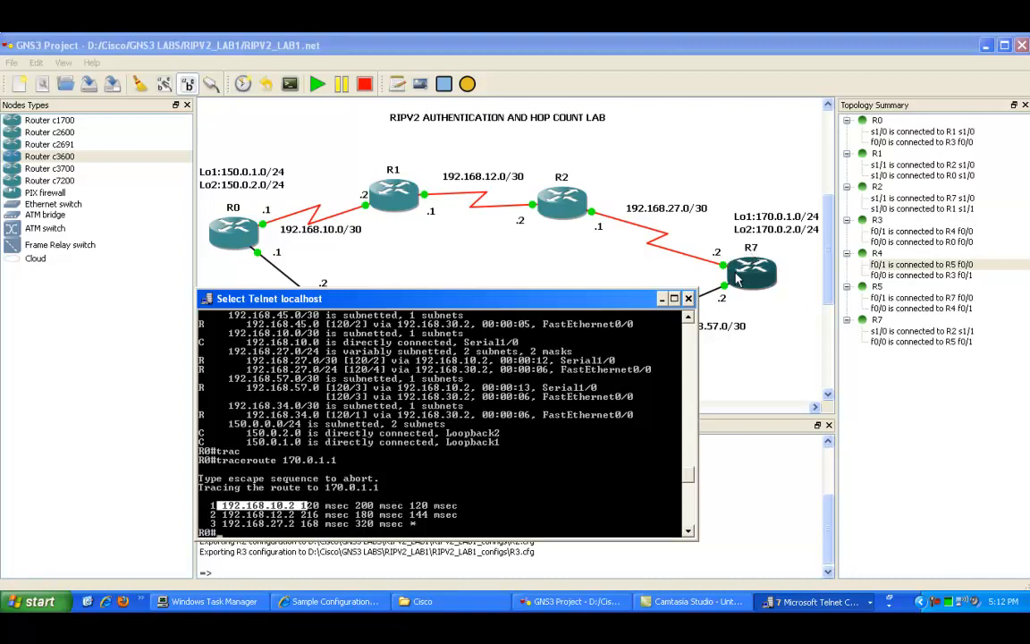
Step: Minimize R0's console and return to the GNS3 topology window
{"action": "left_click", "coordinate": [449, 434]}
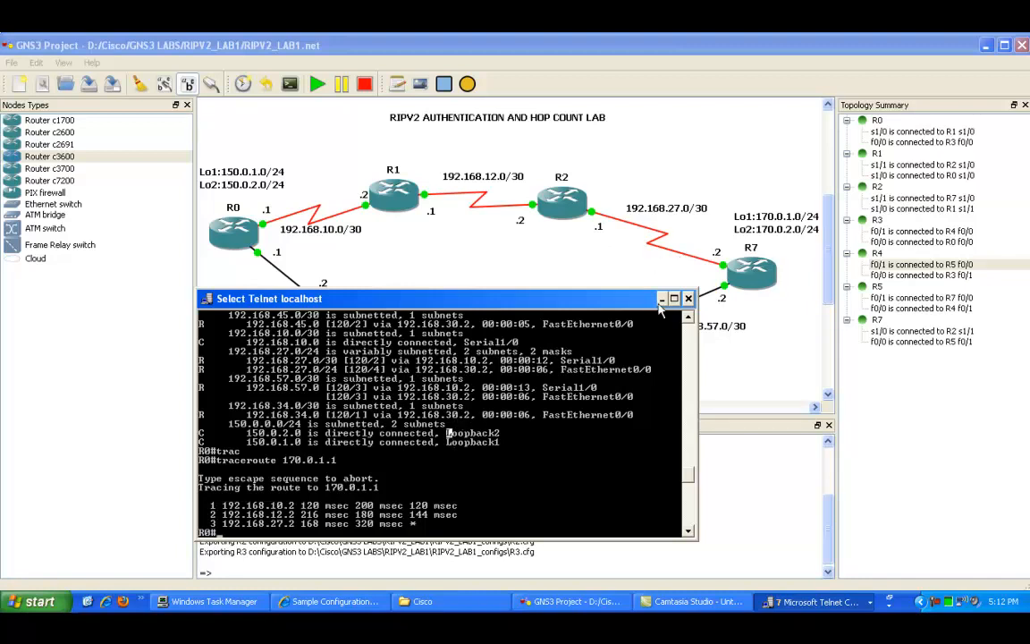
{"action": "left_click", "coordinate": [688, 298]}
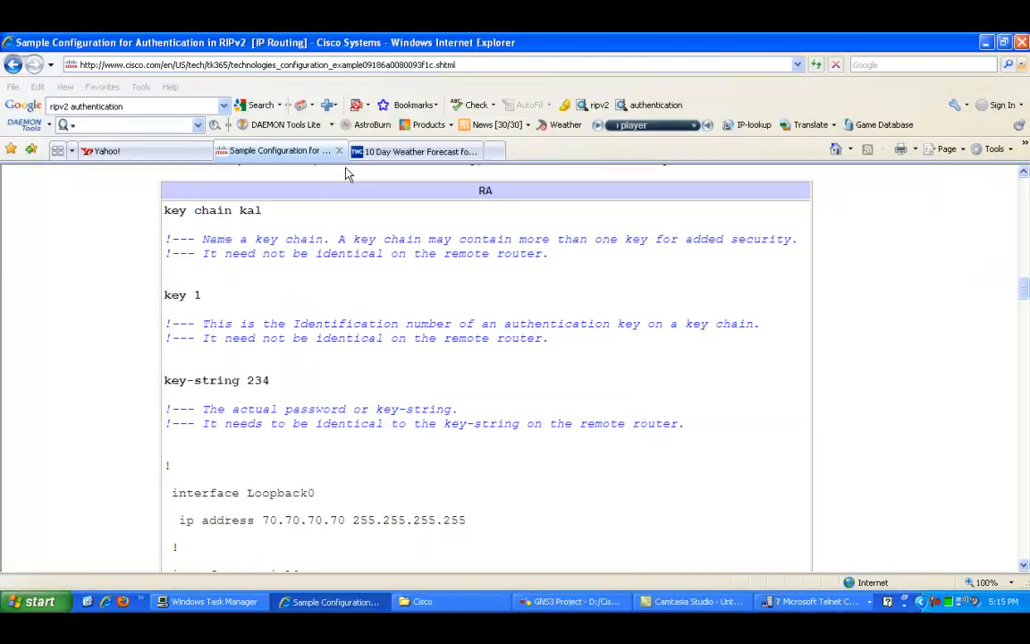
{"action": "left_click", "coordinate": [816, 601]}
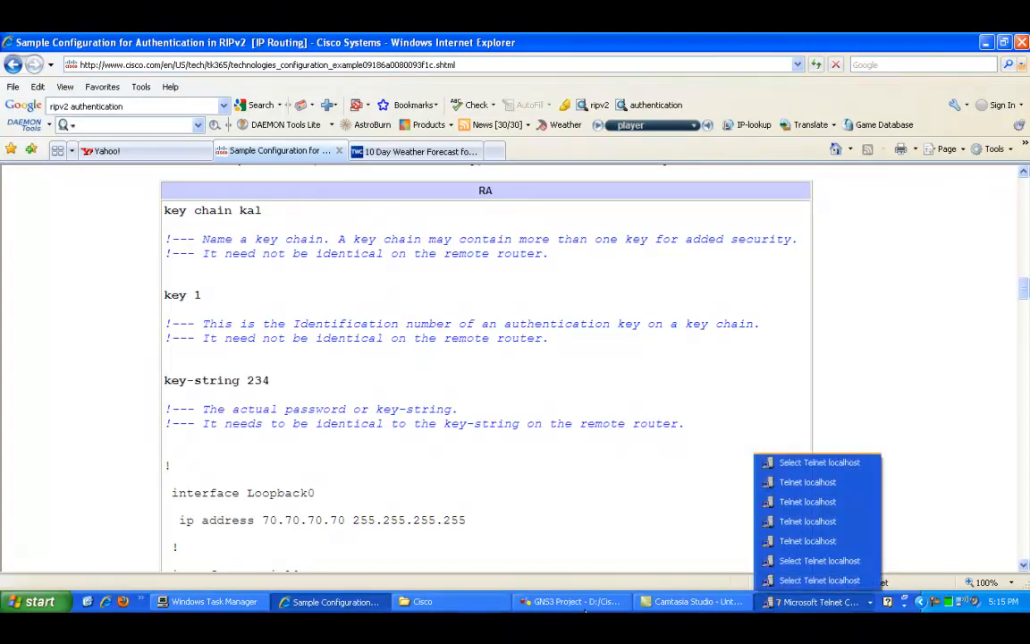
{"action": "left_click", "coordinate": [572, 601]}
{"action": "left_click", "coordinate": [407, 604]}
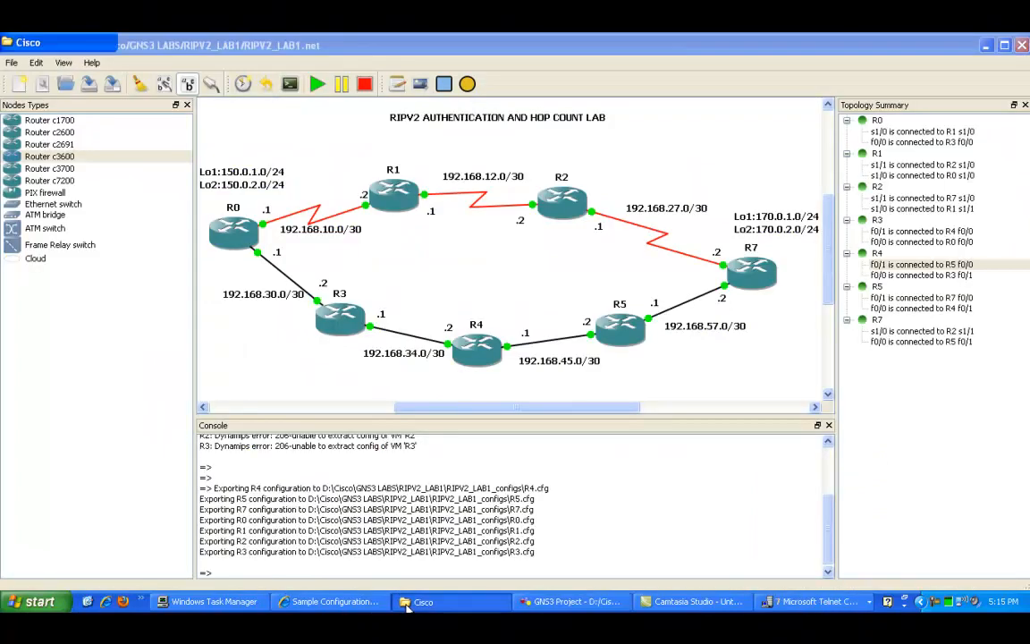
{"action": "left_click", "coordinate": [421, 604]}
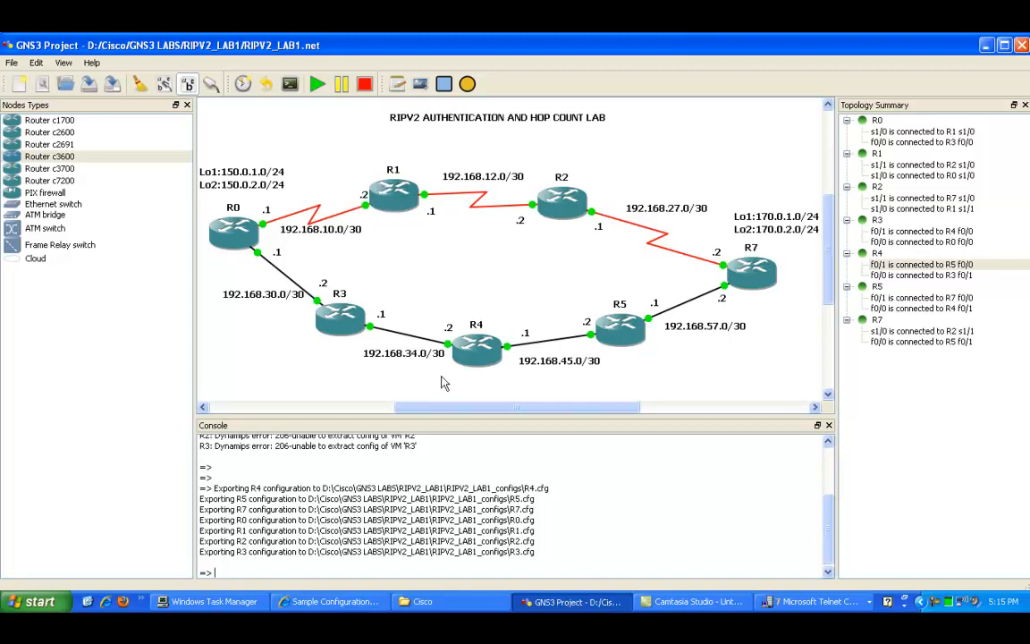
Step: Review the RIP configurations entered in R4's and R3's consoles
{"action": "left_click", "coordinate": [809, 601]}
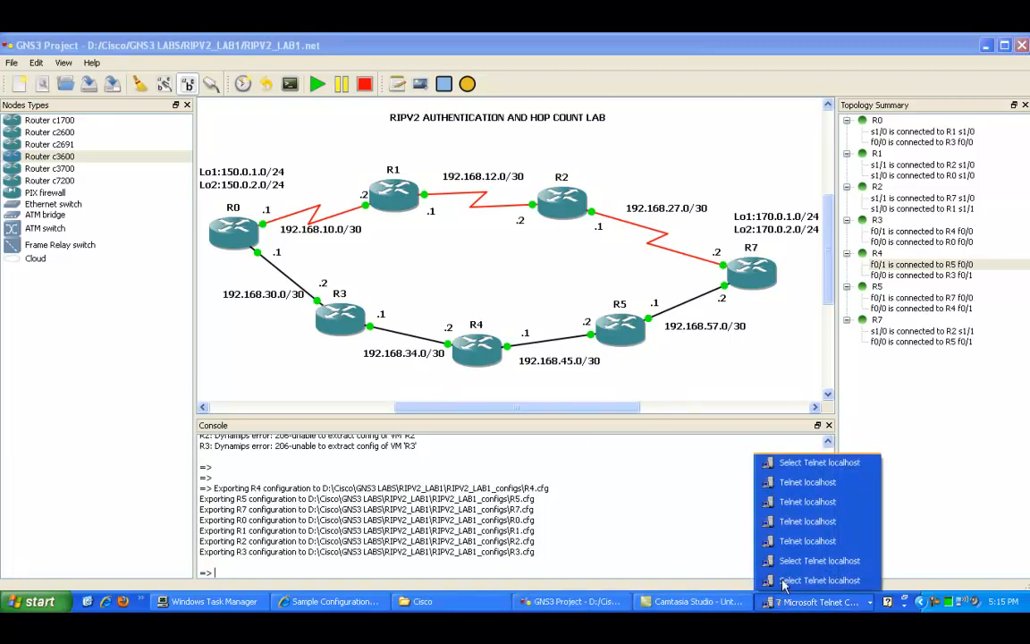
{"action": "left_click", "coordinate": [787, 521]}
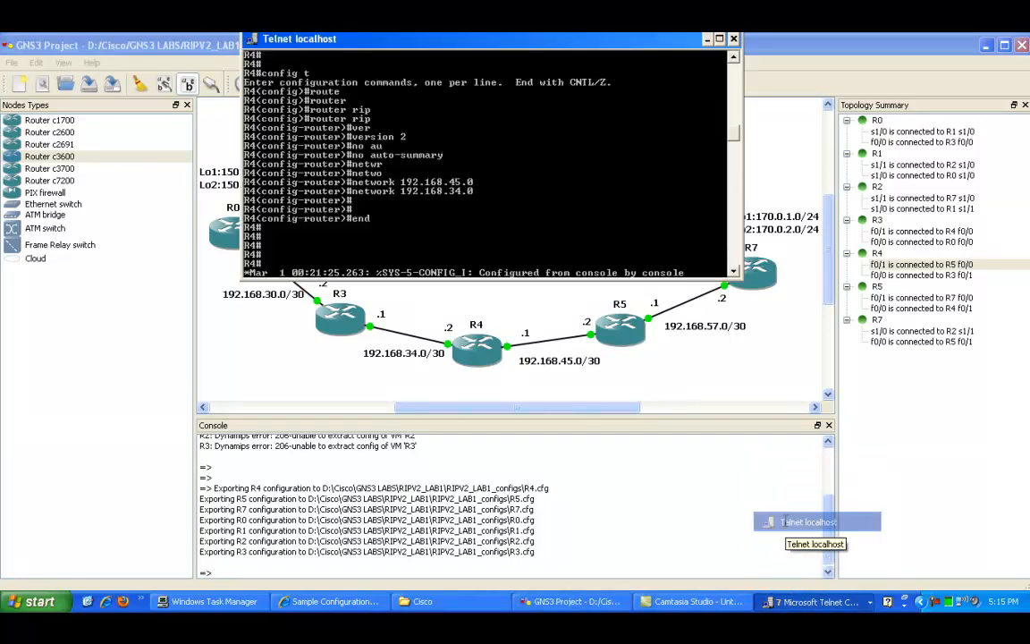
{"action": "left_click", "coordinate": [708, 40]}
{"action": "left_click", "coordinate": [810, 602]}
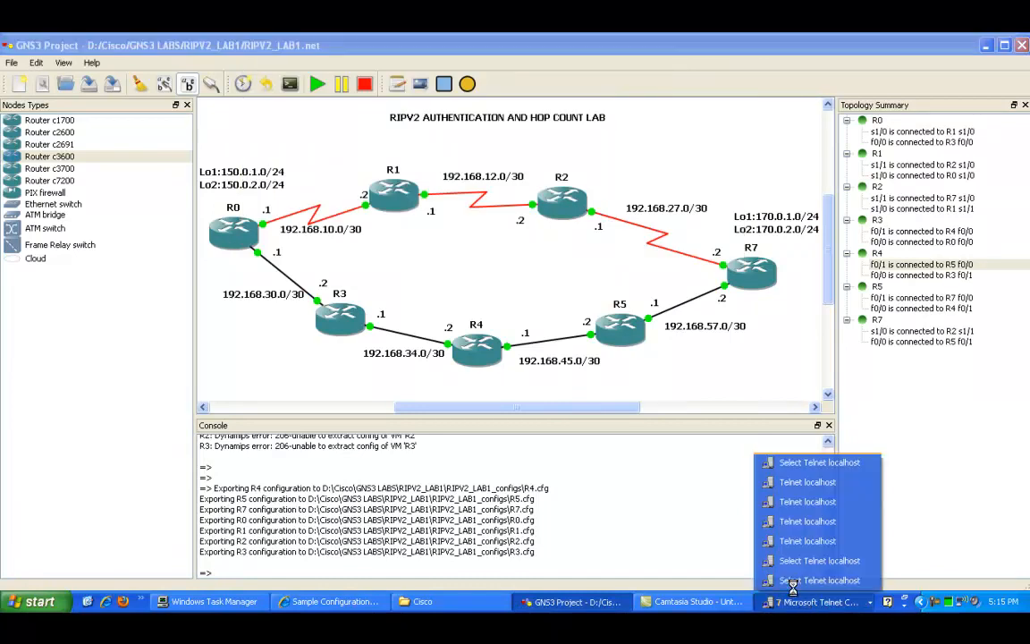
{"action": "left_click", "coordinate": [794, 482]}
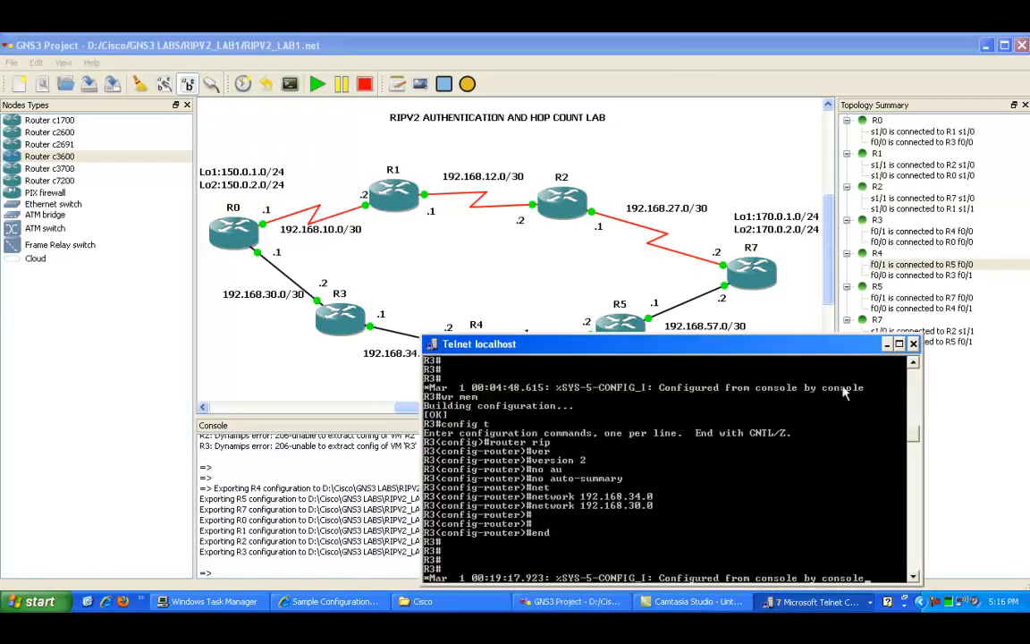
{"action": "left_click", "coordinate": [887, 345]}
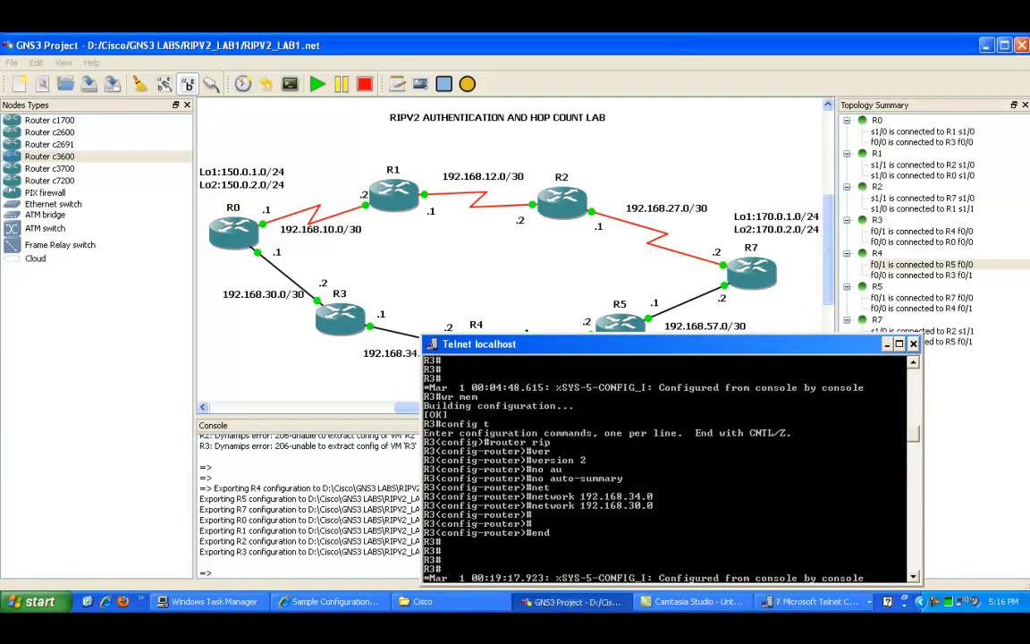
{"action": "left_click", "coordinate": [809, 601]}
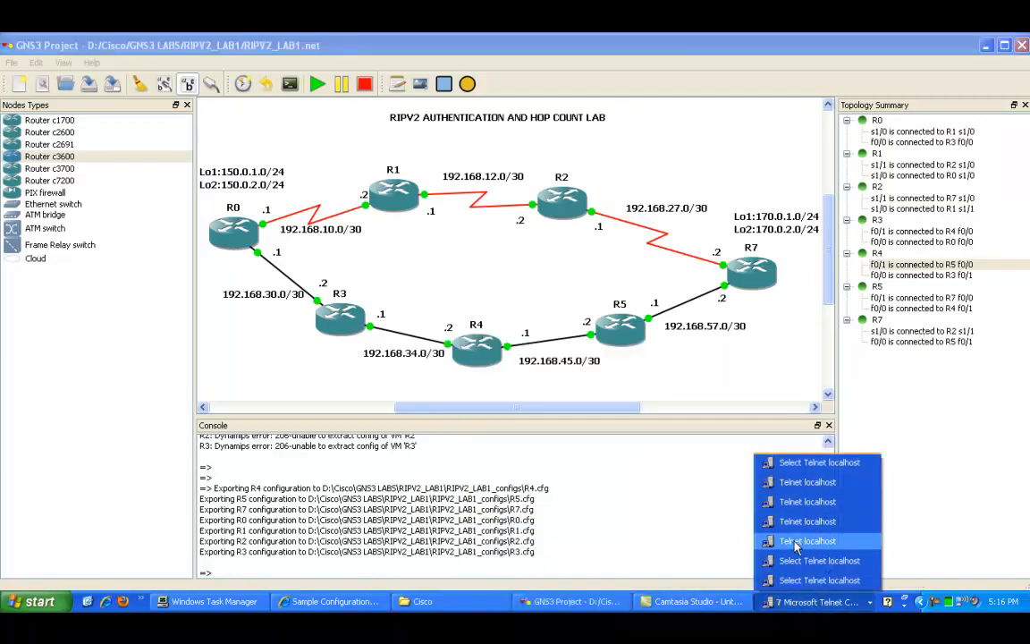
{"action": "left_click", "coordinate": [796, 482]}
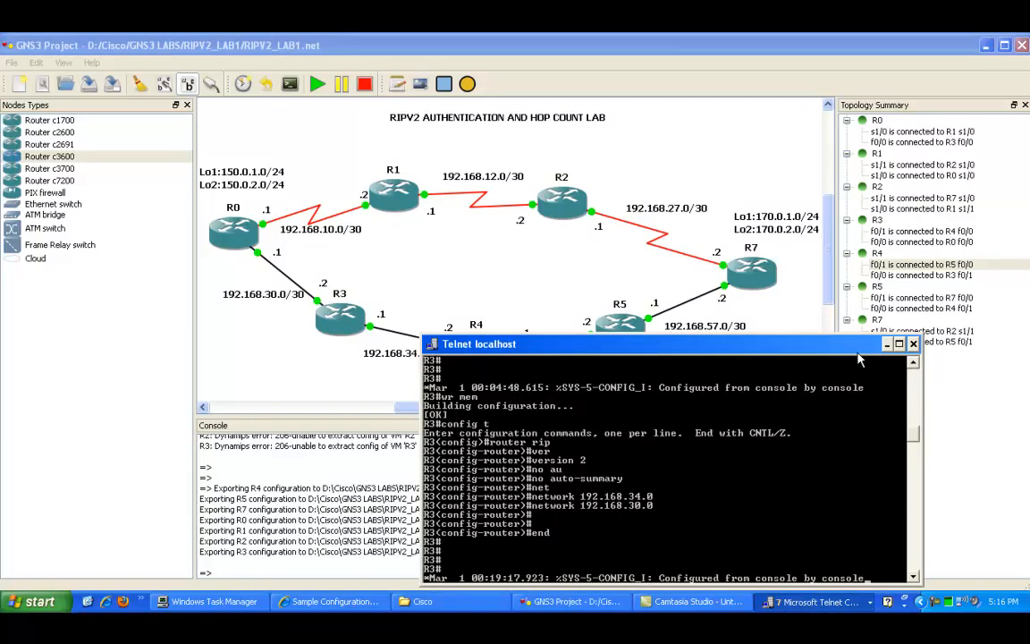
{"action": "left_click", "coordinate": [887, 345]}
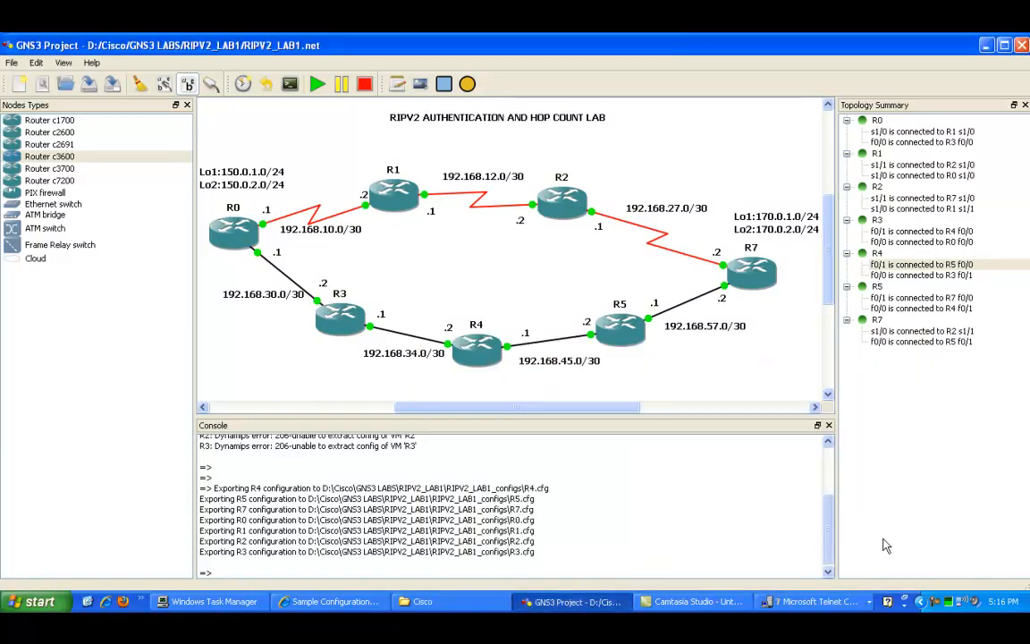
{"action": "left_click", "coordinate": [809, 601]}
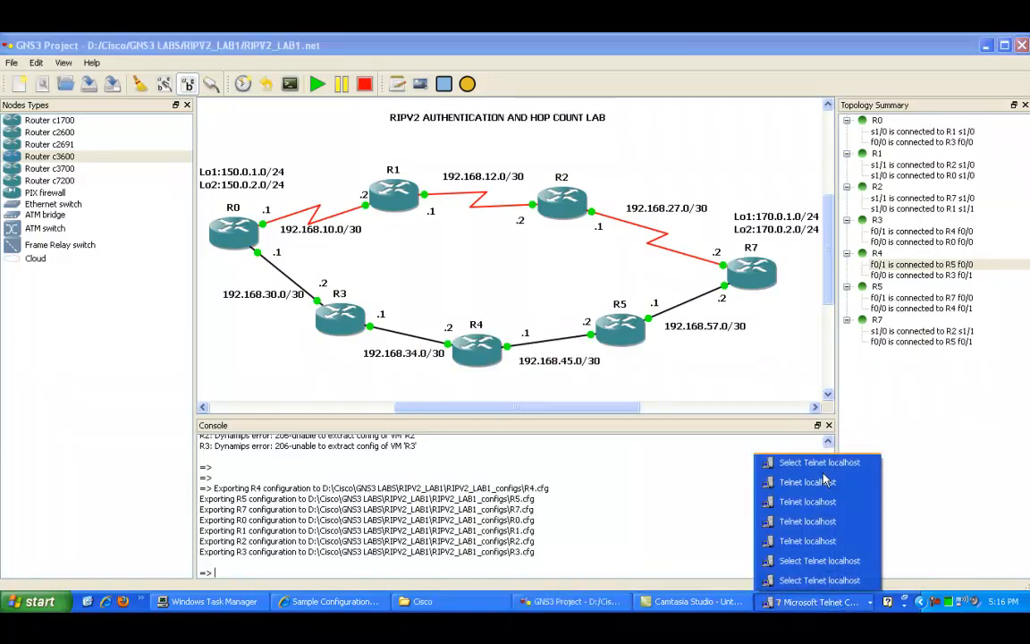
{"action": "left_click", "coordinate": [824, 482]}
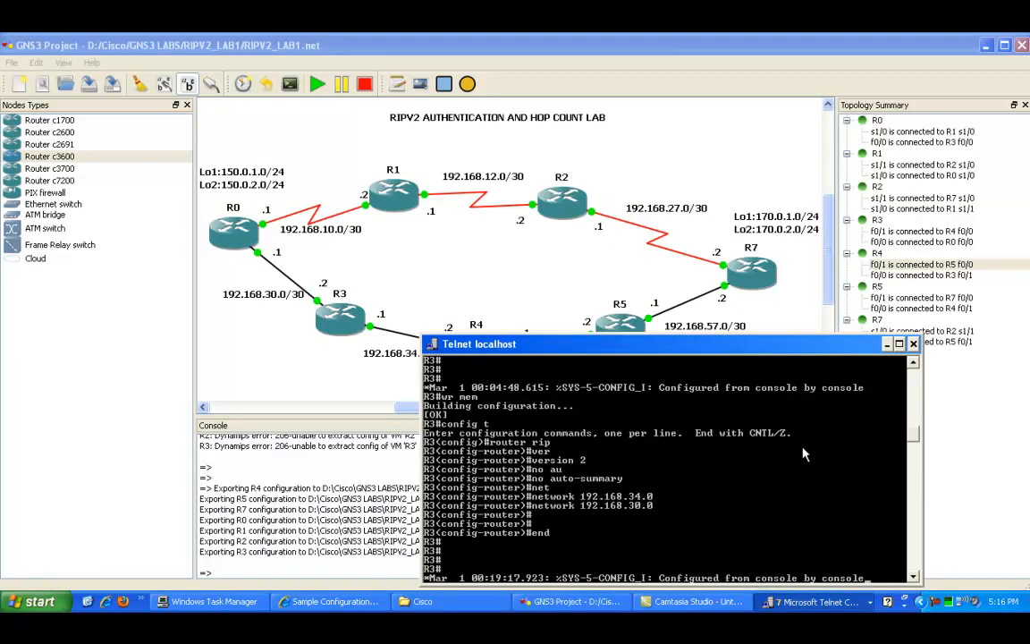
{"action": "left_click", "coordinate": [820, 597]}
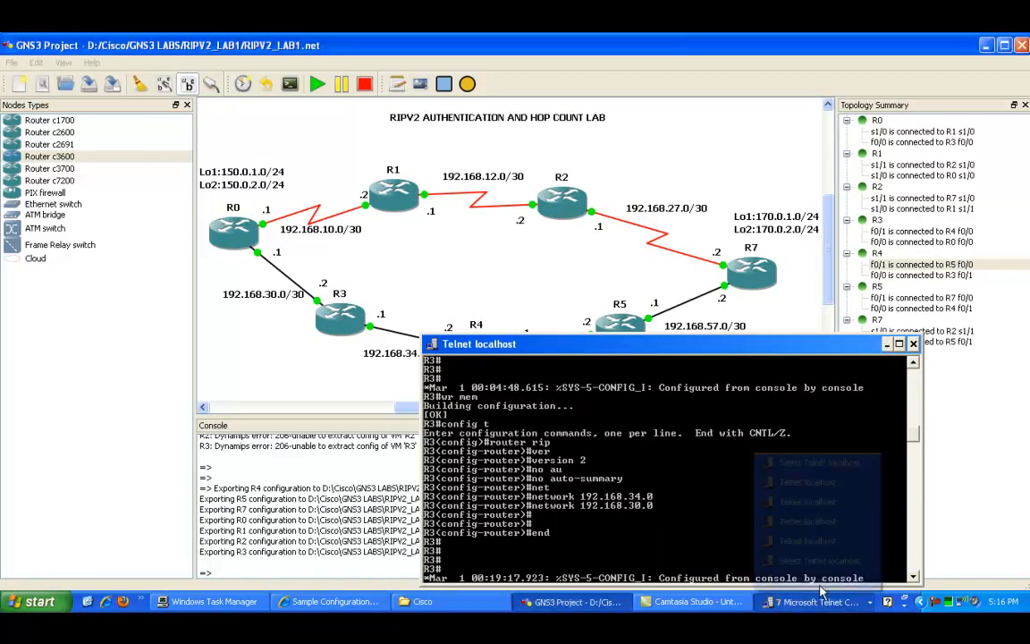
Step: Switch to R1's console and enter global configuration mode
{"action": "left_click", "coordinate": [823, 503]}
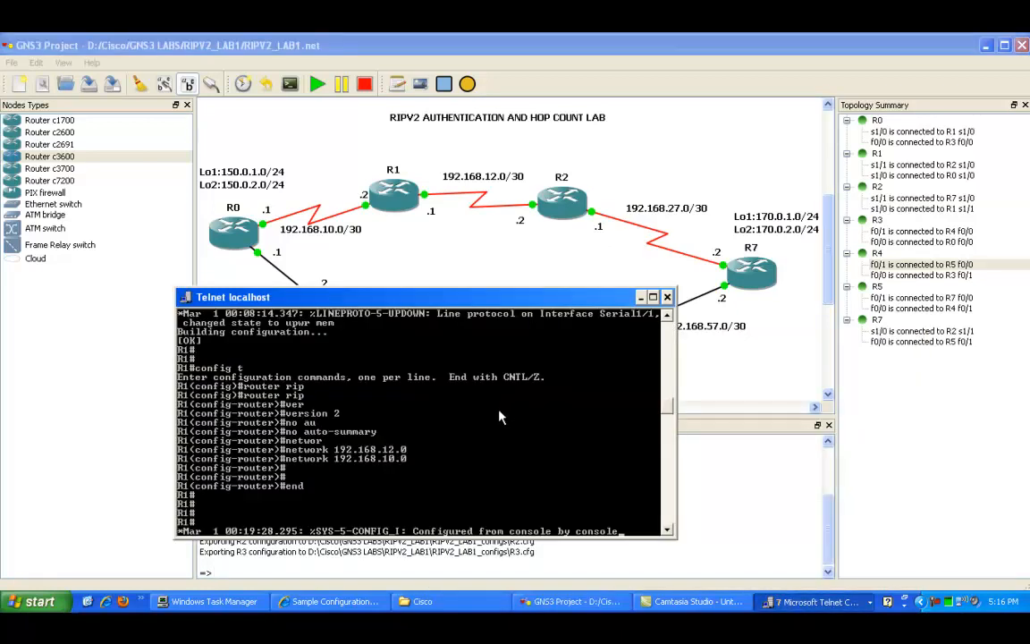
{"action": "key", "text": "Return"}
{"action": "key", "text": "Return"}
{"action": "key", "text": "Return"}
{"action": "key", "text": "Return"}
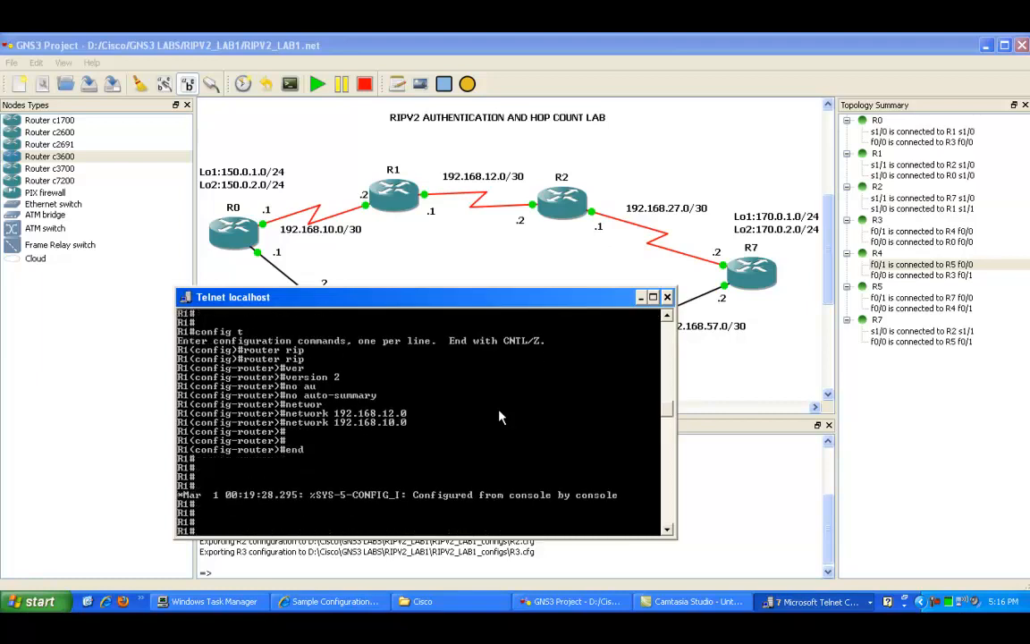
{"action": "type", "text": "config t"}
{"action": "key", "text": "Return"}
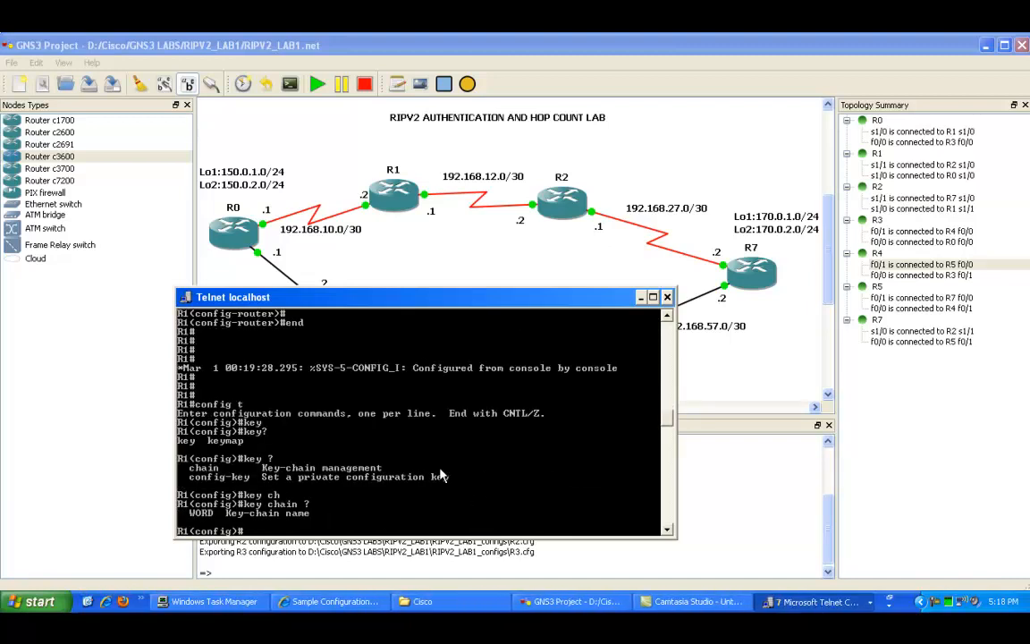
Step: Create a key chain named TO_R2 on R1, using help to check the syntax
{"action": "type", "text": "key ch"}
{"action": "key", "text": "Tab"}
{"action": "type", "text": "?"}
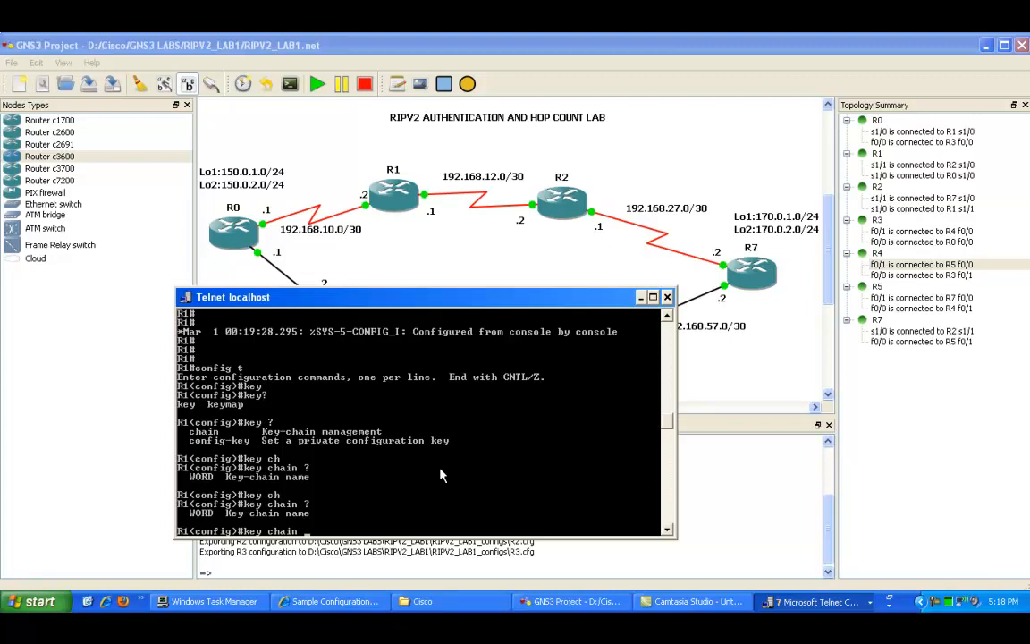
{"action": "type", "text": "TO_R2"}
{"action": "key", "text": "Return"}
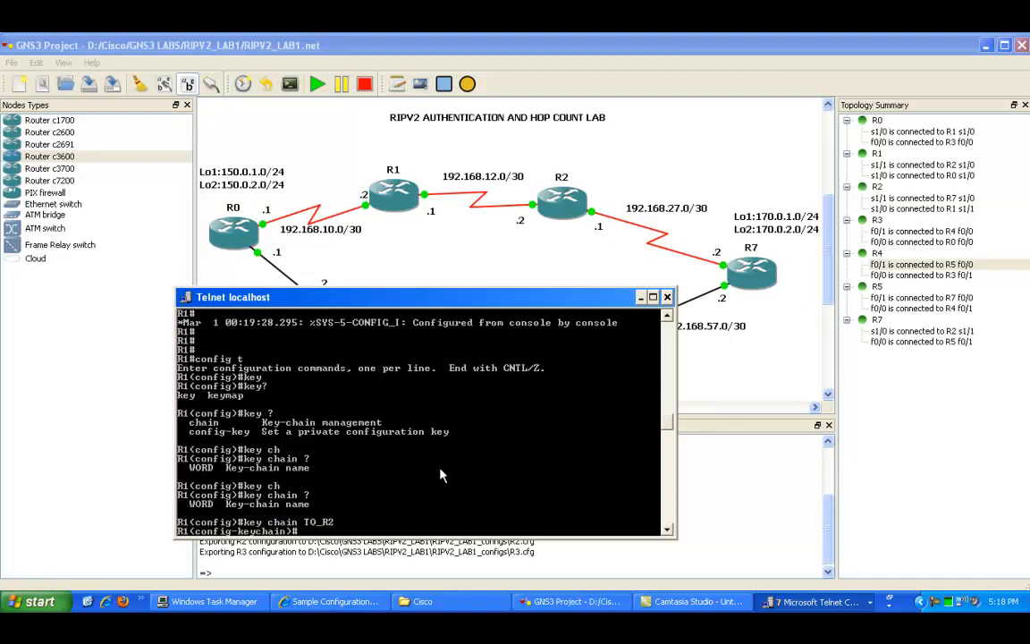
{"action": "type", "text": "?"}
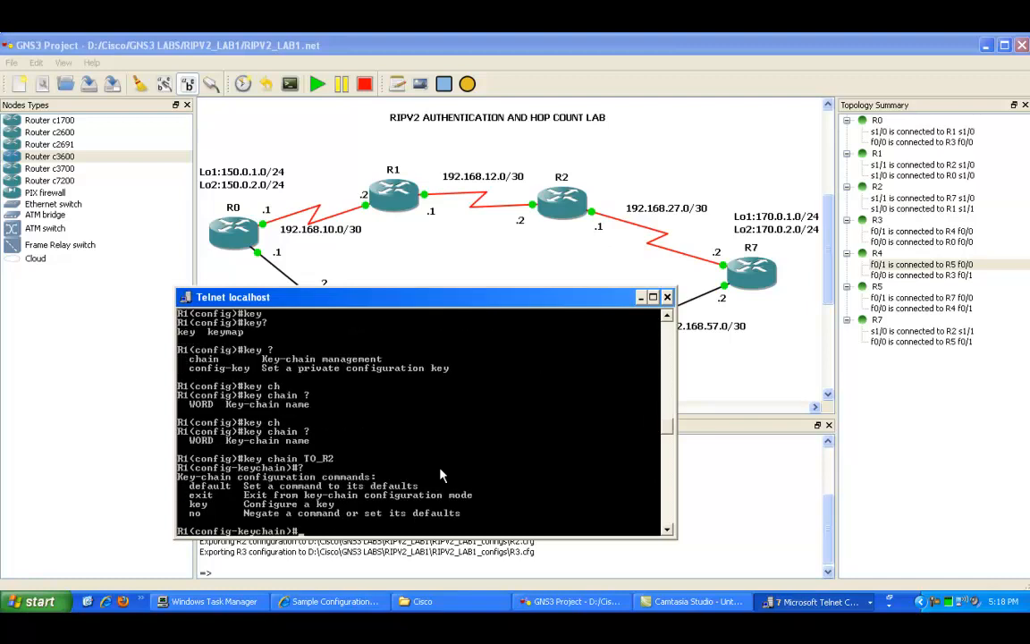
{"action": "type", "text": "key"}
Step: Add key 1 to the TO_R2 key chain
{"action": "key", "text": "Tab"}
{"action": "type", "text": "?"}
{"action": "type", "text": "1"}
{"action": "key", "text": "Return"}
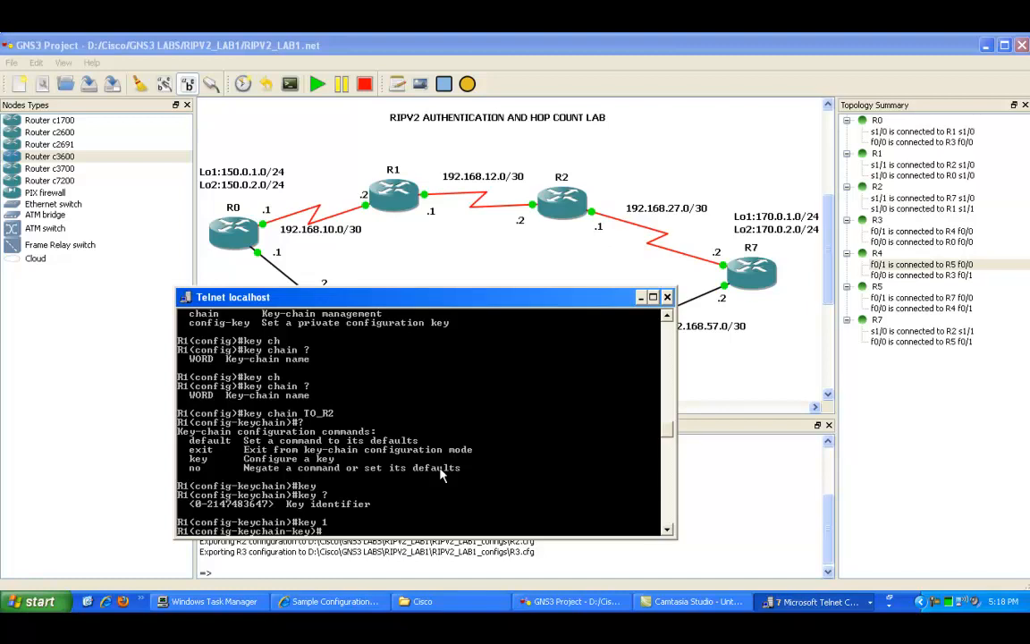
Step: Set key 1's key string to the unencrypted RIP authentication password
{"action": "type", "text": "?"}
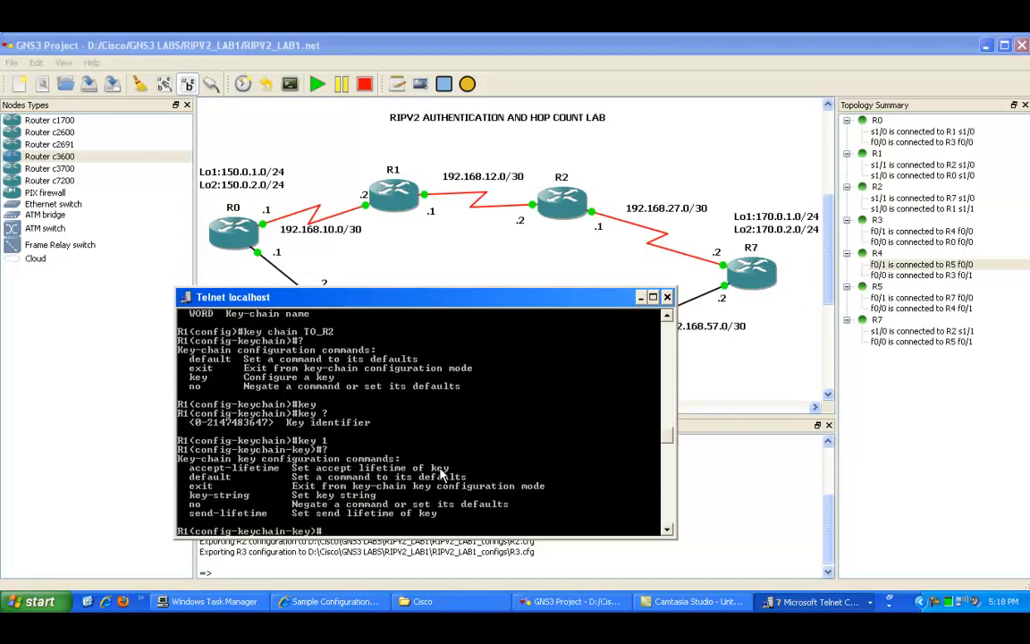
{"action": "type", "text": "ke"}
{"action": "key", "text": "Tab"}
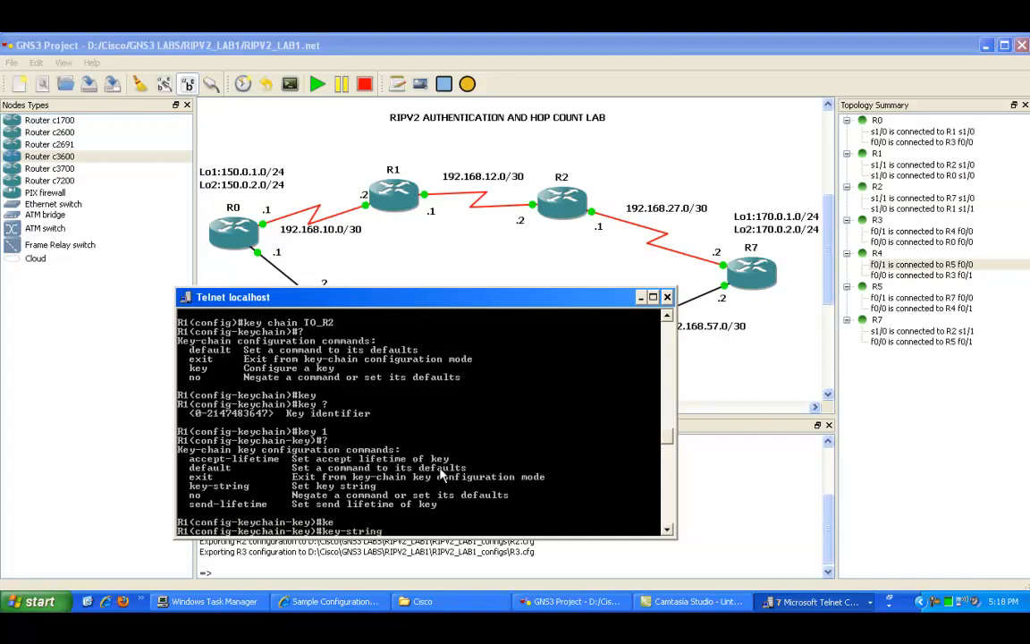
{"action": "type", "text": "?"}
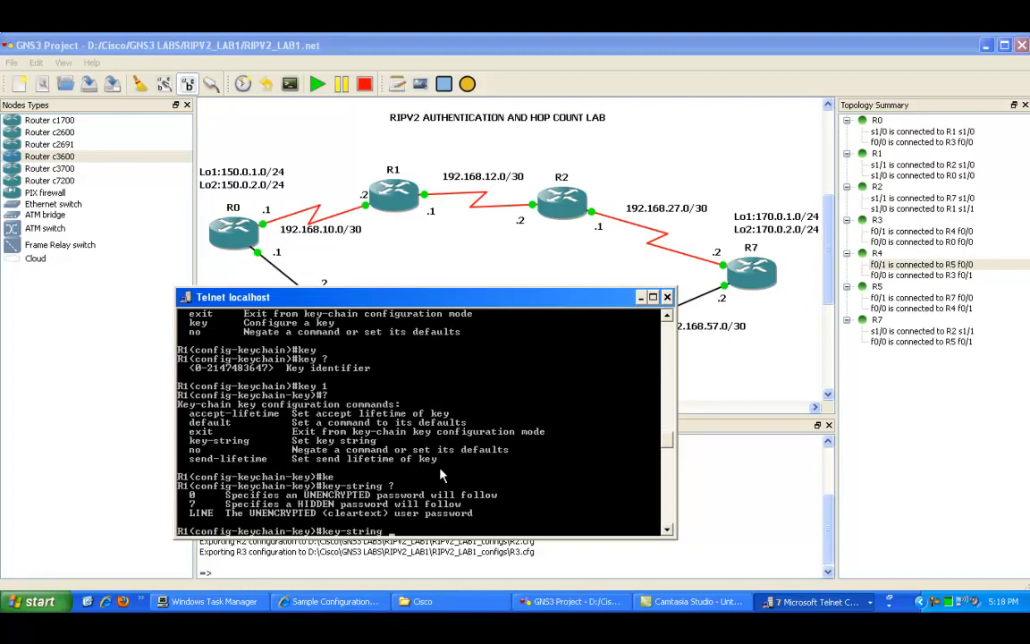
{"action": "type", "text": "c"}
{"action": "key", "text": "BackSpace"}
{"action": "type", "text": "0 ?"}
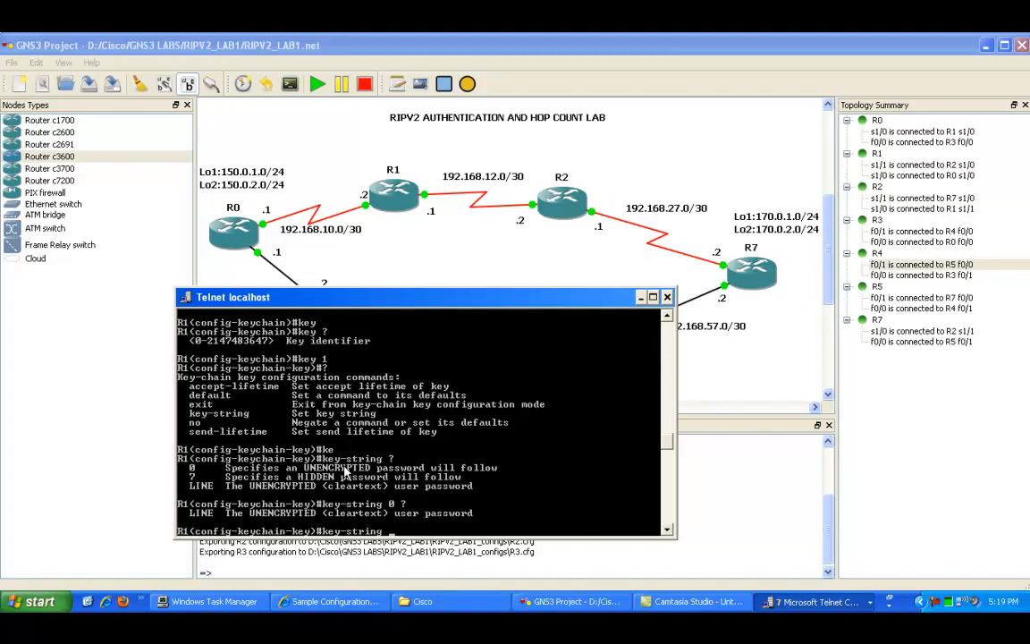
{"action": "type", "text": "cisco"}
{"action": "key", "text": "Return"}
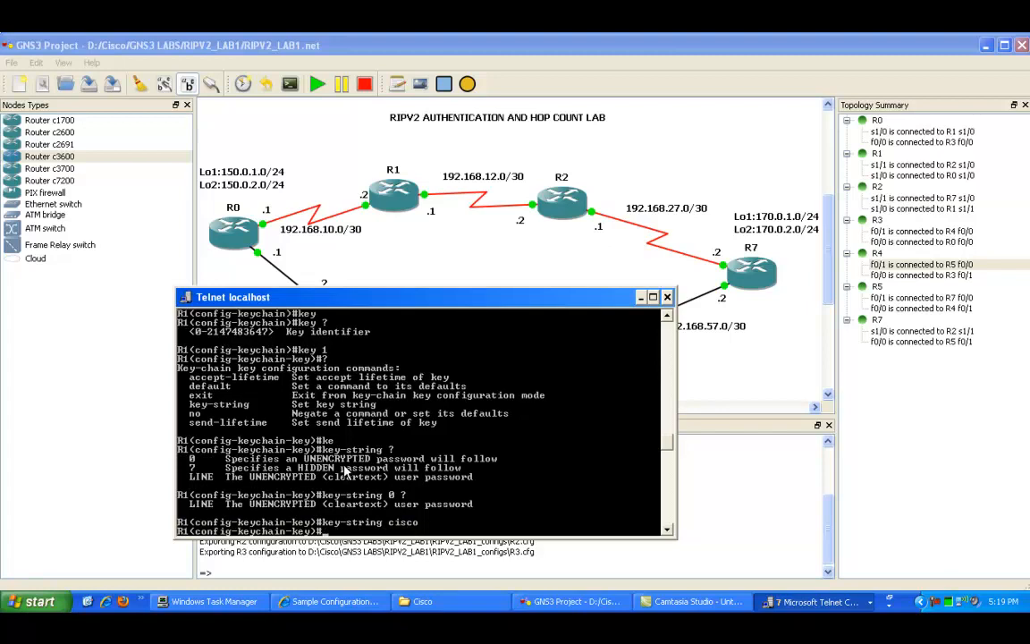
Step: Leave configuration mode and display R1's running configuration
{"action": "key", "text": "Return"}
{"action": "key", "text": "Return"}
{"action": "key", "text": "Return"}
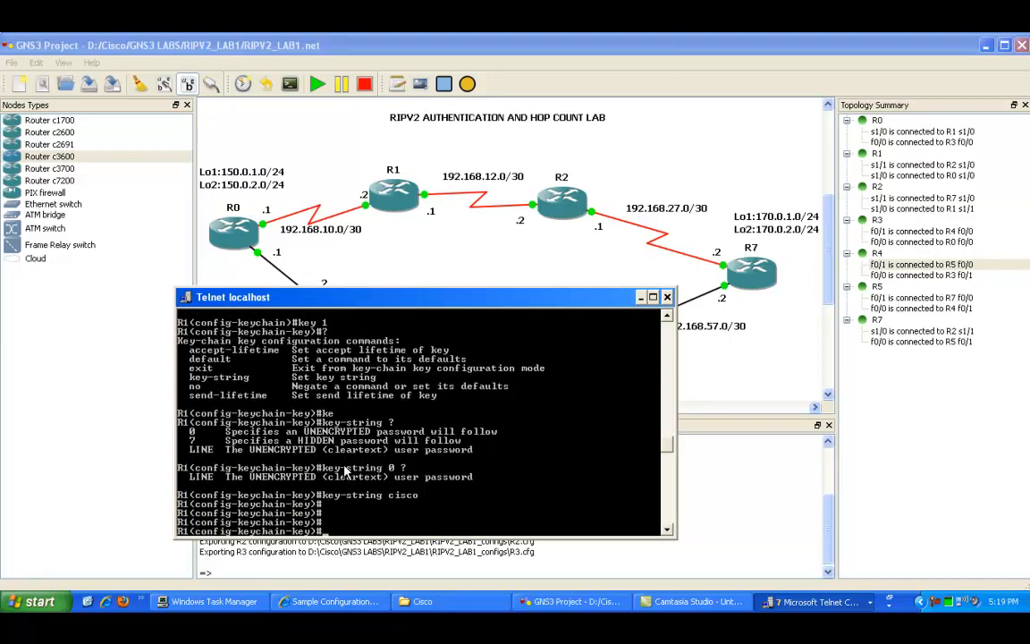
{"action": "type", "text": "end"}
{"action": "key", "text": "Return"}
{"action": "type", "text": "show run"}
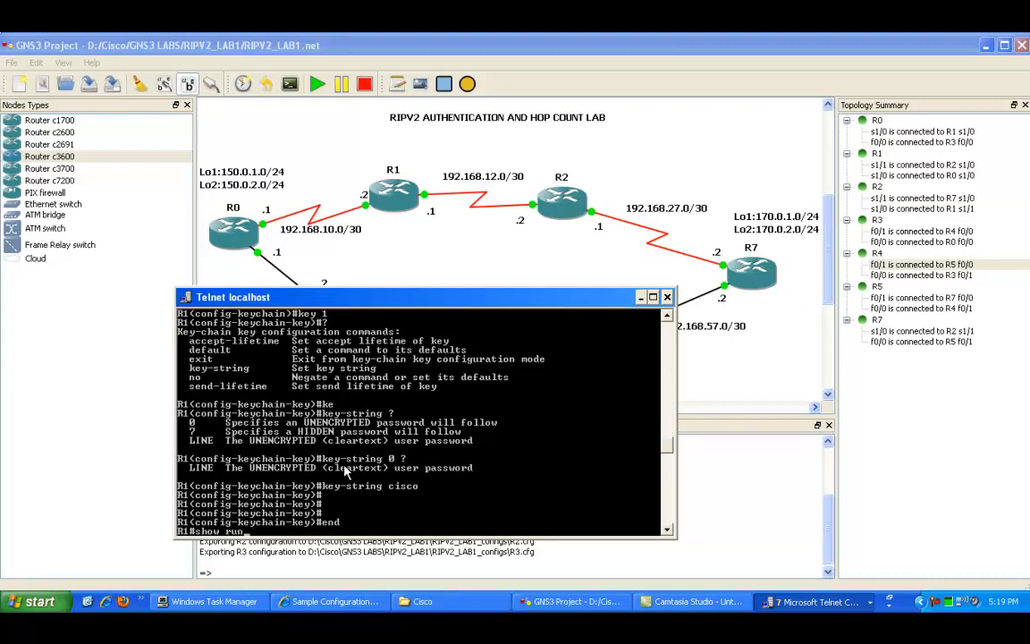
{"action": "key", "text": "Return"}
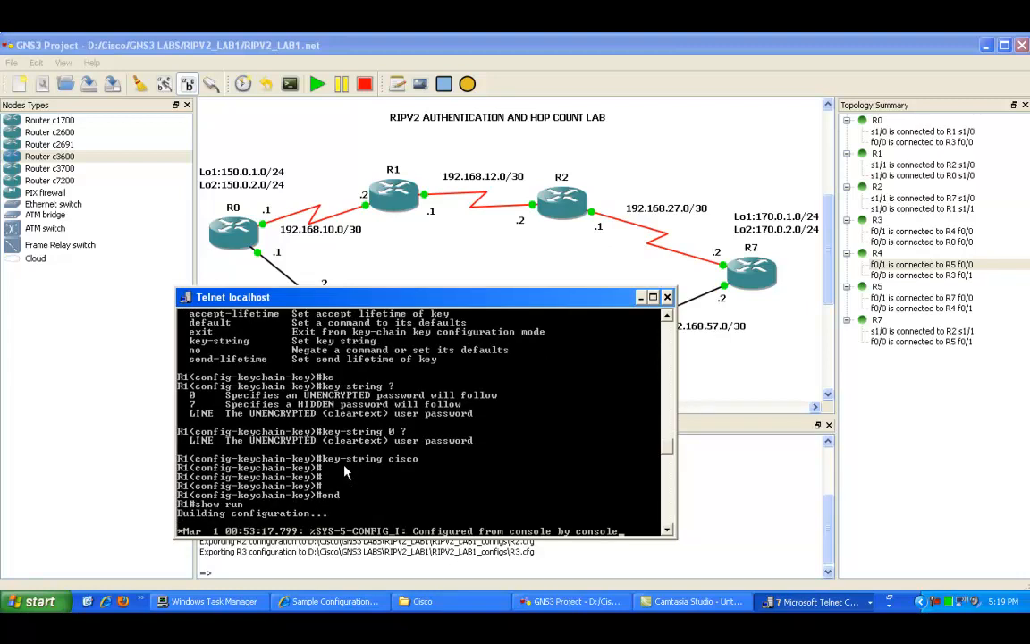
{"action": "key", "text": "space"}
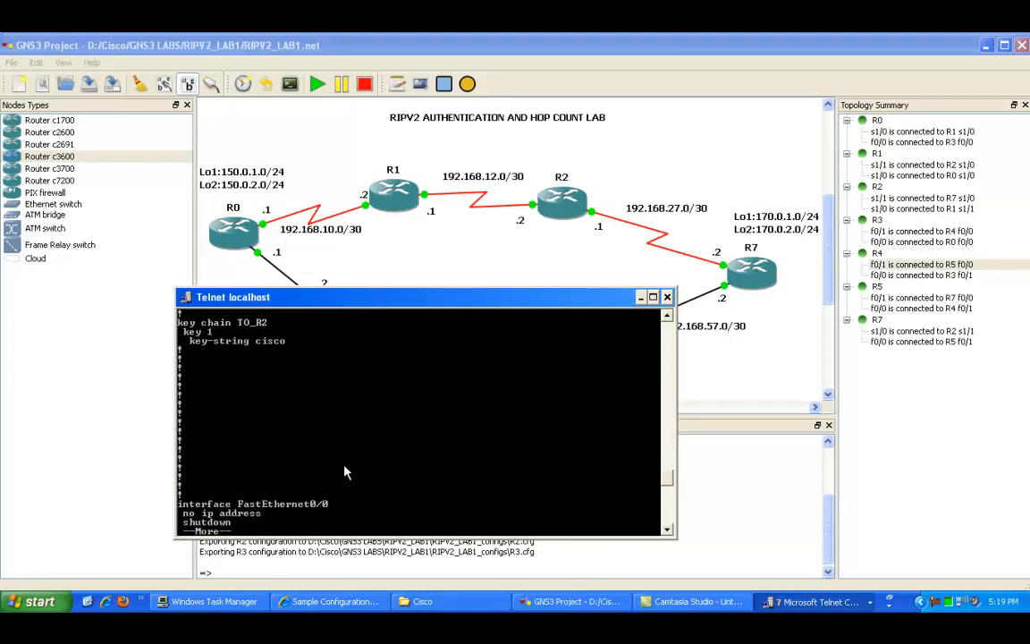
Step: Highlight the key chain name, key number and key-string lines in the running configuration
{"action": "right_click", "coordinate": [204, 344]}
{"action": "left_click", "coordinate": [225, 354]}
{"action": "left_click_drag", "start_coordinate": [238, 322], "coordinate": [264, 325]}
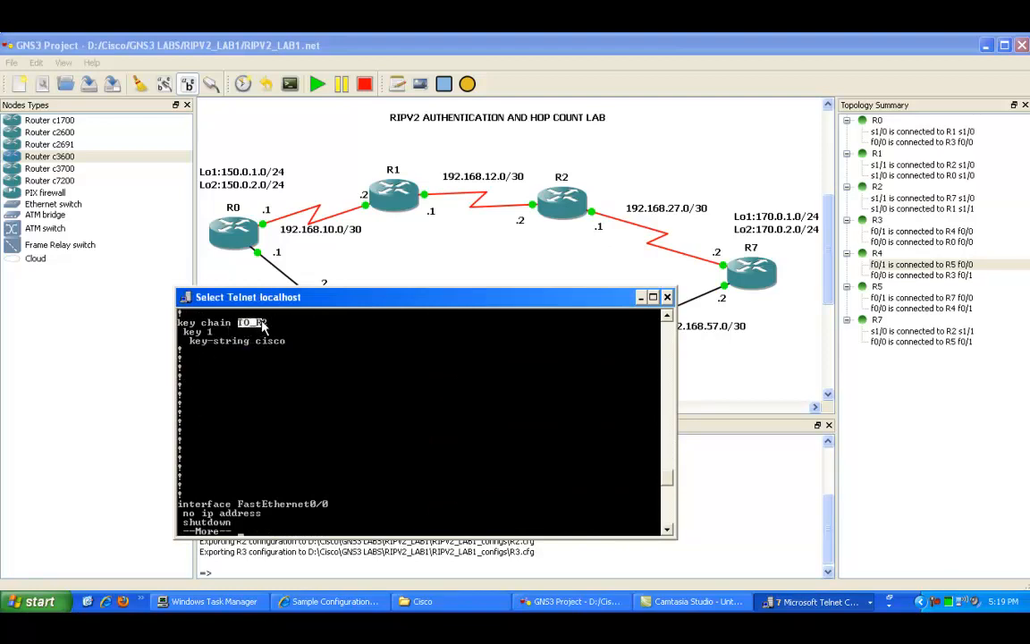
{"action": "left_click_drag", "start_coordinate": [184, 332], "coordinate": [213, 333]}
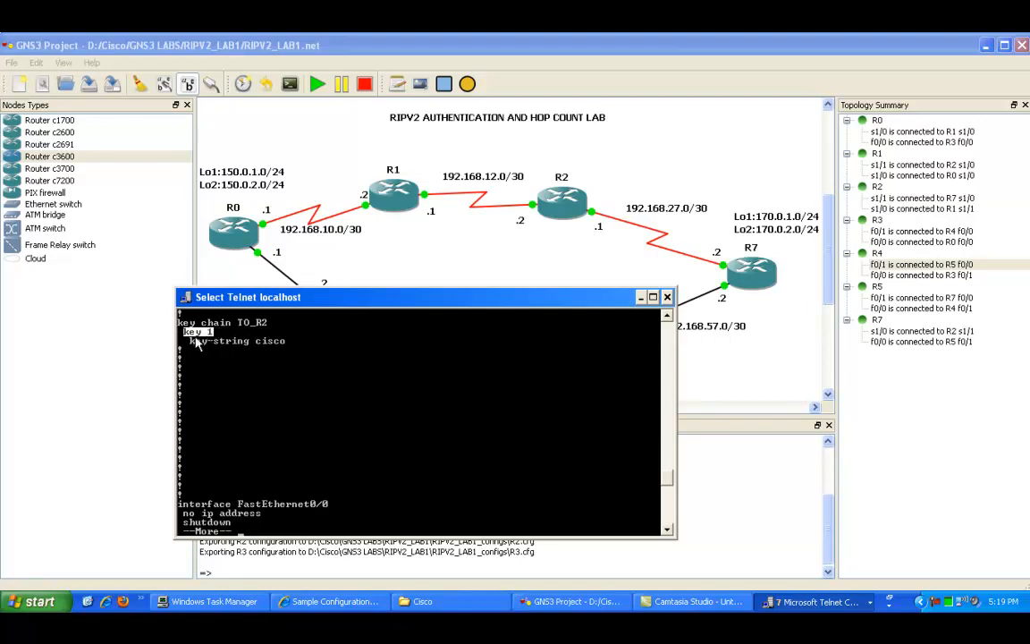
{"action": "left_click", "coordinate": [191, 342]}
{"action": "left_click_drag", "start_coordinate": [202, 348], "coordinate": [250, 345]}
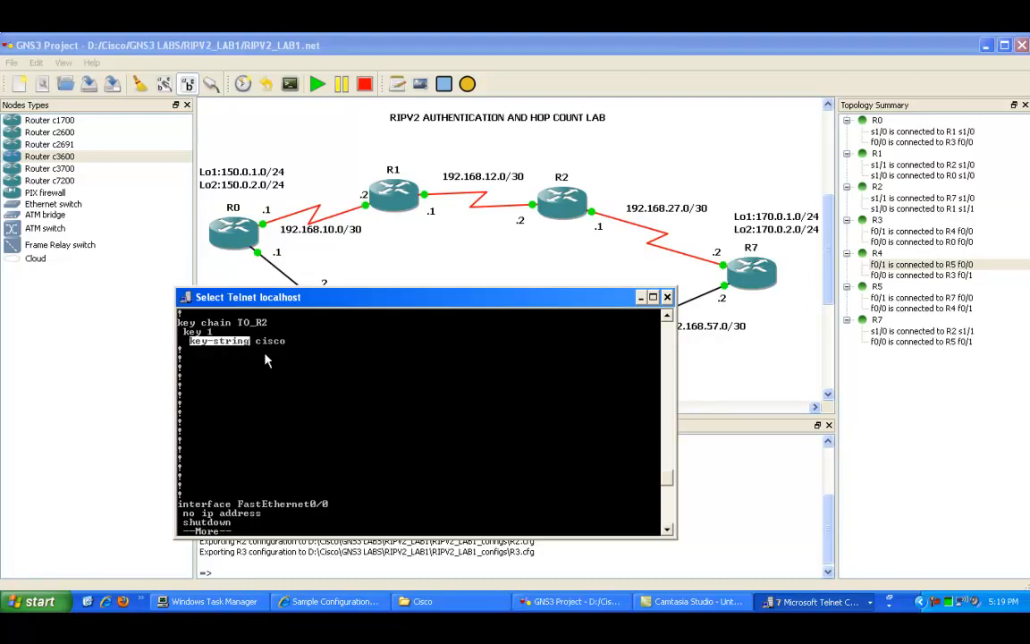
{"action": "right_click", "coordinate": [266, 351]}
{"action": "left_click", "coordinate": [265, 368]}
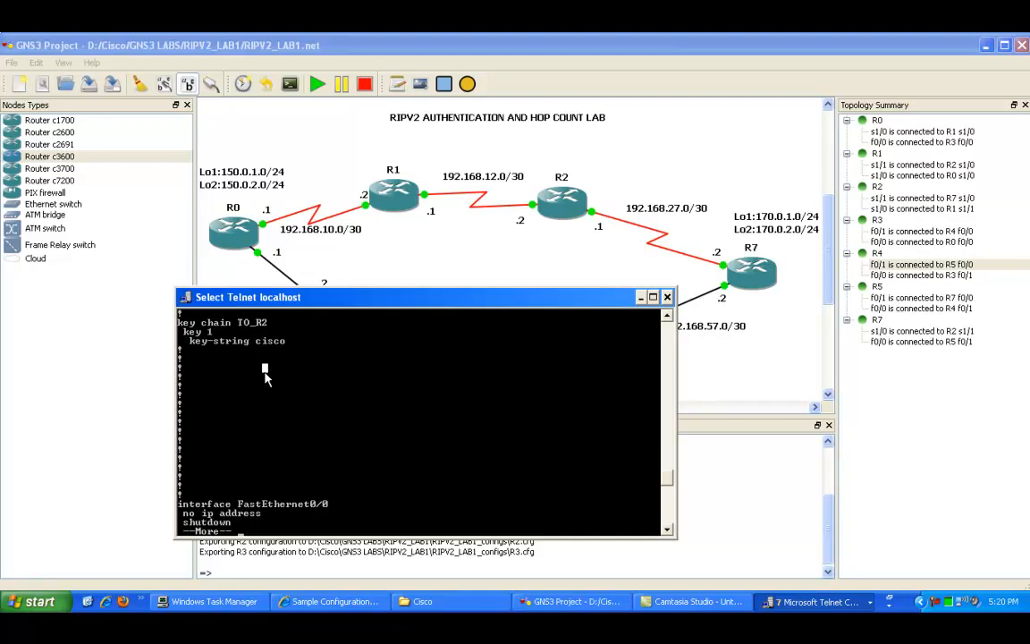
Step: Abort the output, re-enter configuration mode and page through R1's running configuration again
{"action": "key", "text": "ctrl+c"}
{"action": "type", "text": "config t"}
{"action": "key", "text": "Return"}
{"action": "type", "text": "ro"}
{"action": "key", "text": "BackSpace"}
{"action": "key", "text": "BackSpace"}
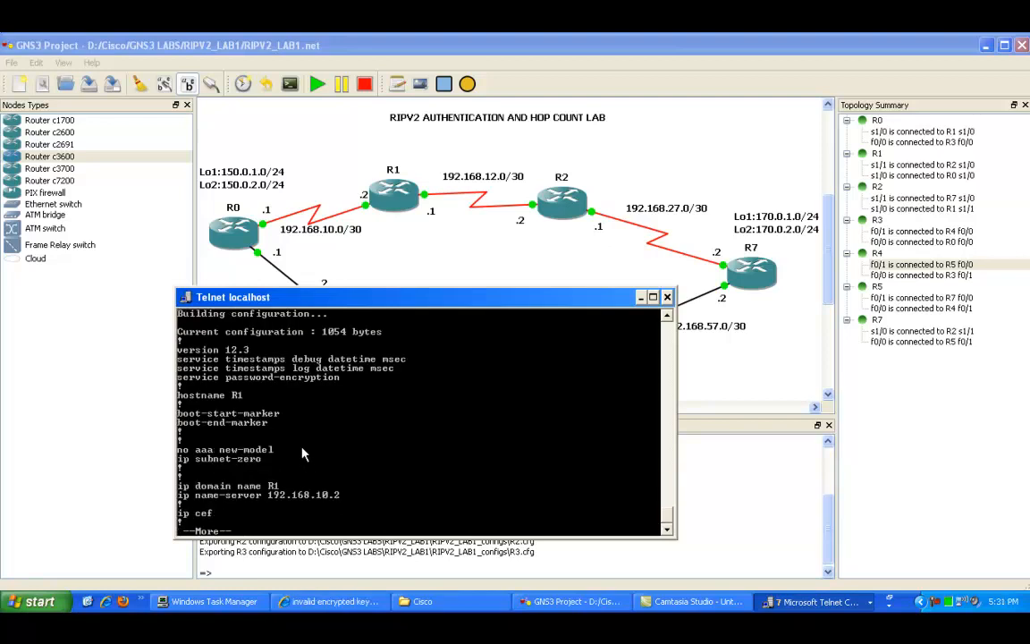
{"action": "right_click", "coordinate": [274, 427]}
{"action": "left_click", "coordinate": [292, 433]}
{"action": "left_click_drag", "start_coordinate": [183, 383], "coordinate": [339, 387]}
{"action": "key", "text": "space"}
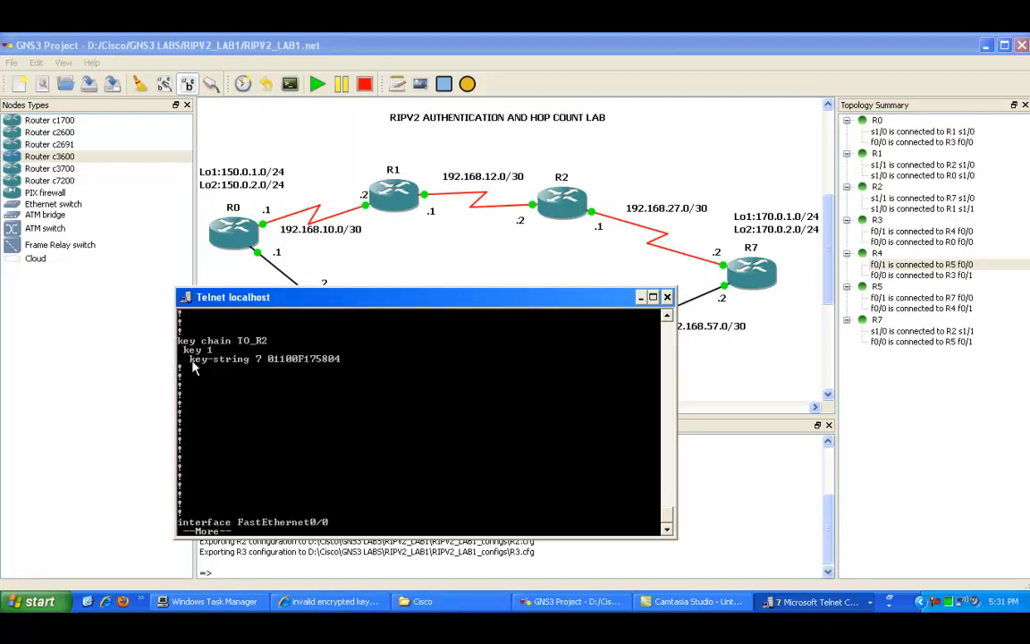
Step: Highlight the encrypted key-string line and review the running configuration
{"action": "right_click", "coordinate": [214, 358]}
{"action": "left_click", "coordinate": [233, 362]}
{"action": "left_click_drag", "start_coordinate": [201, 359], "coordinate": [315, 370]}
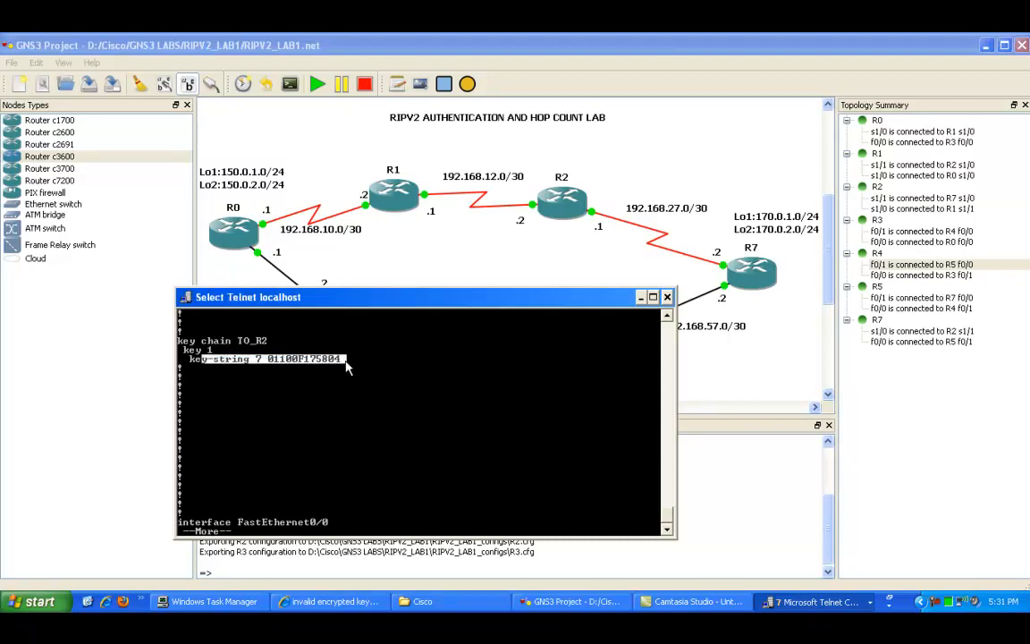
{"action": "left_click", "coordinate": [343, 380]}
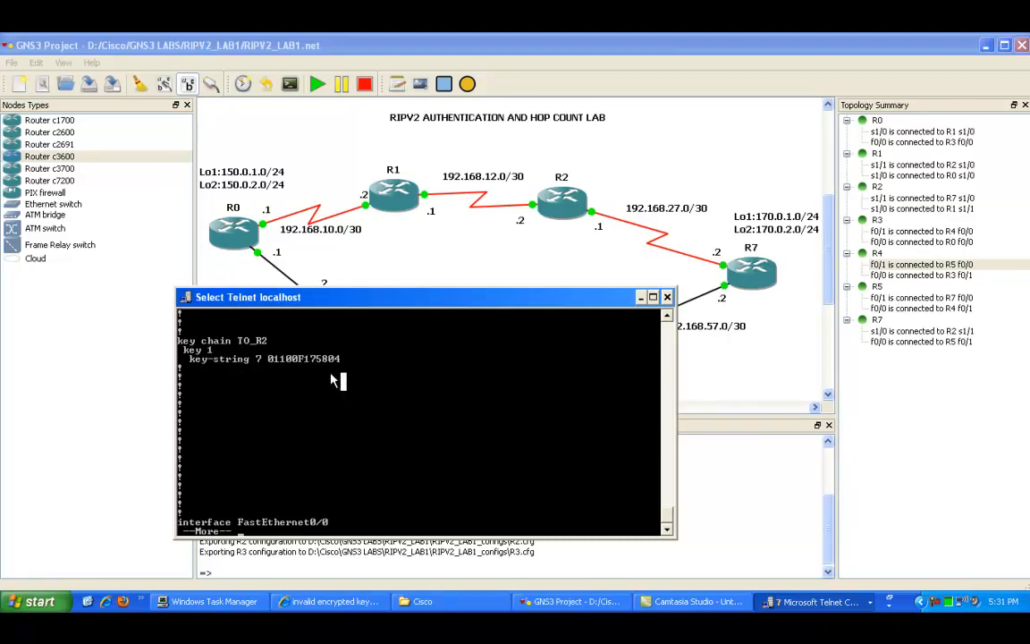
{"action": "key", "text": "Escape"}
{"action": "key", "text": "Escape"}
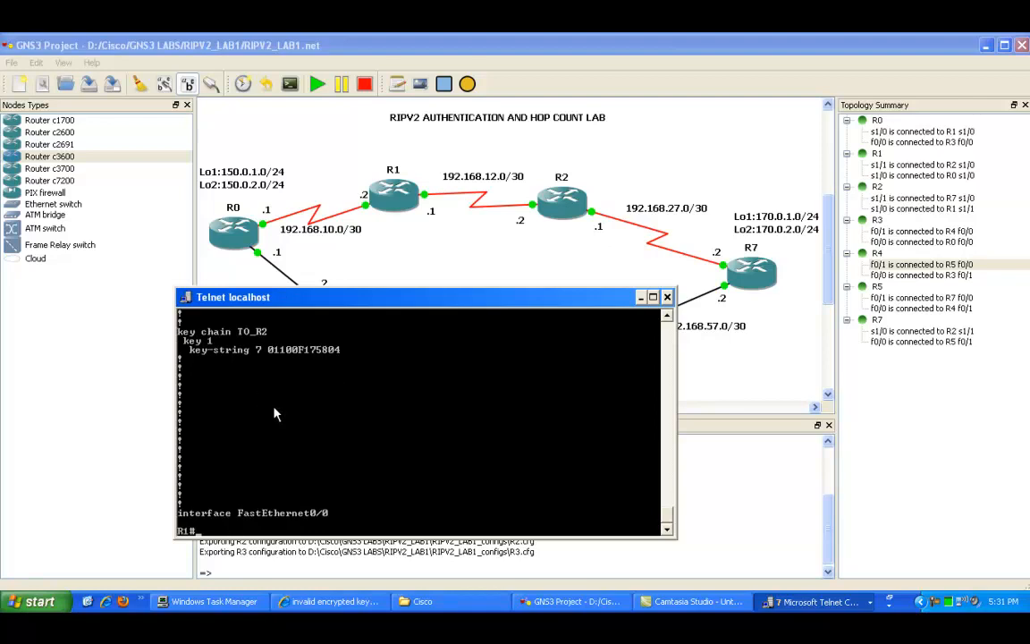
{"action": "scroll", "coordinate": [274, 408], "scroll_direction": "up", "scroll_amount": 9}
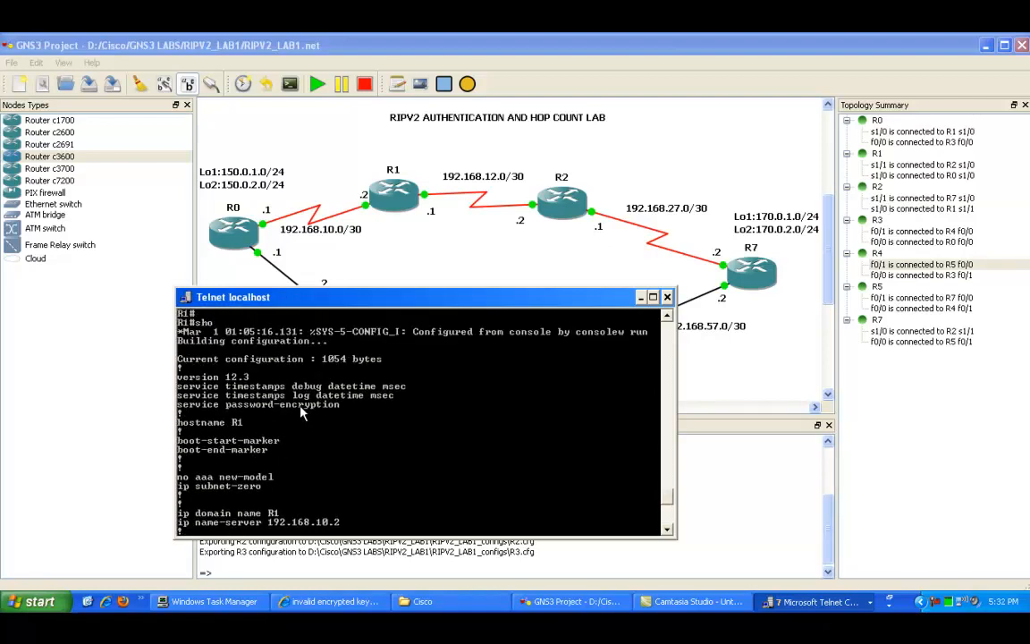
{"action": "scroll", "coordinate": [311, 408], "scroll_direction": "down", "scroll_amount": 10}
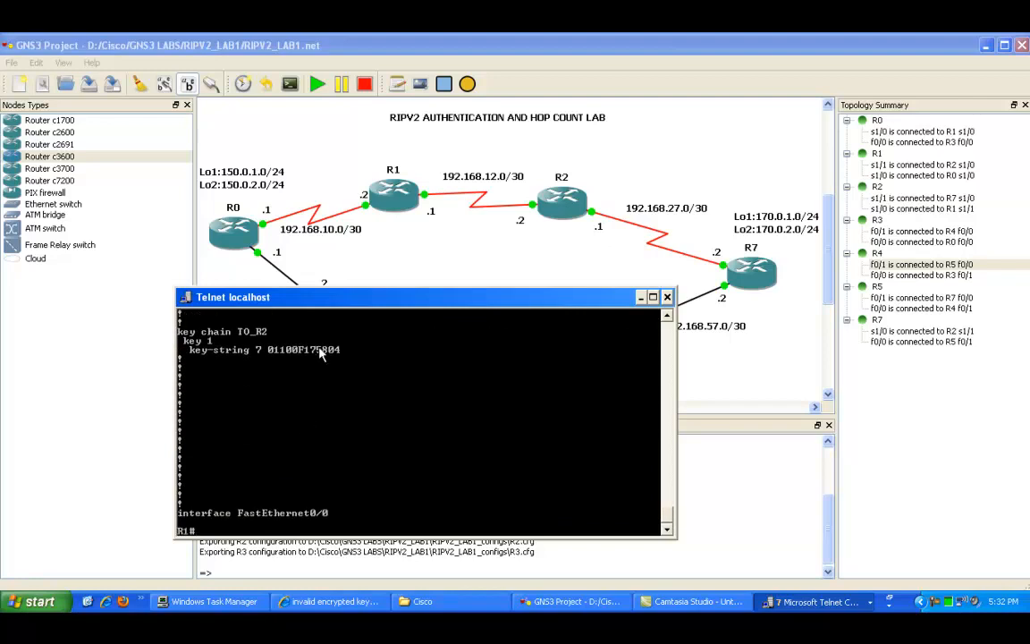
Step: Apply RIP authentication with key chain TO_R2 on R1's interface s1/1
{"action": "type", "text": "config t"}
{"action": "key", "text": "Return"}
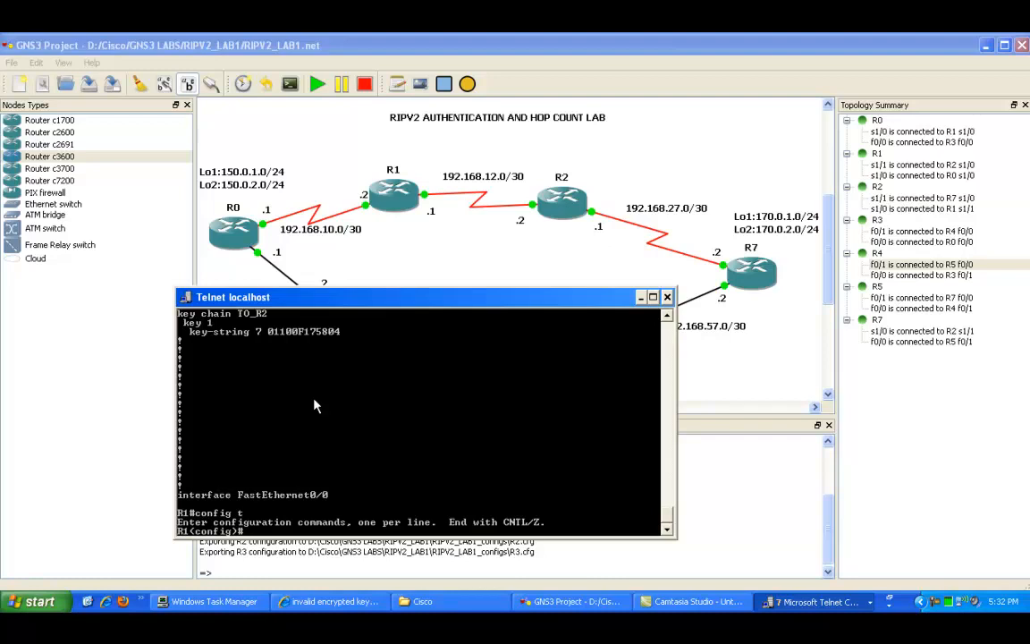
{"action": "type", "text": "int s1/1"}
{"action": "key", "text": "Return"}
{"action": "type", "text": "ip ri"}
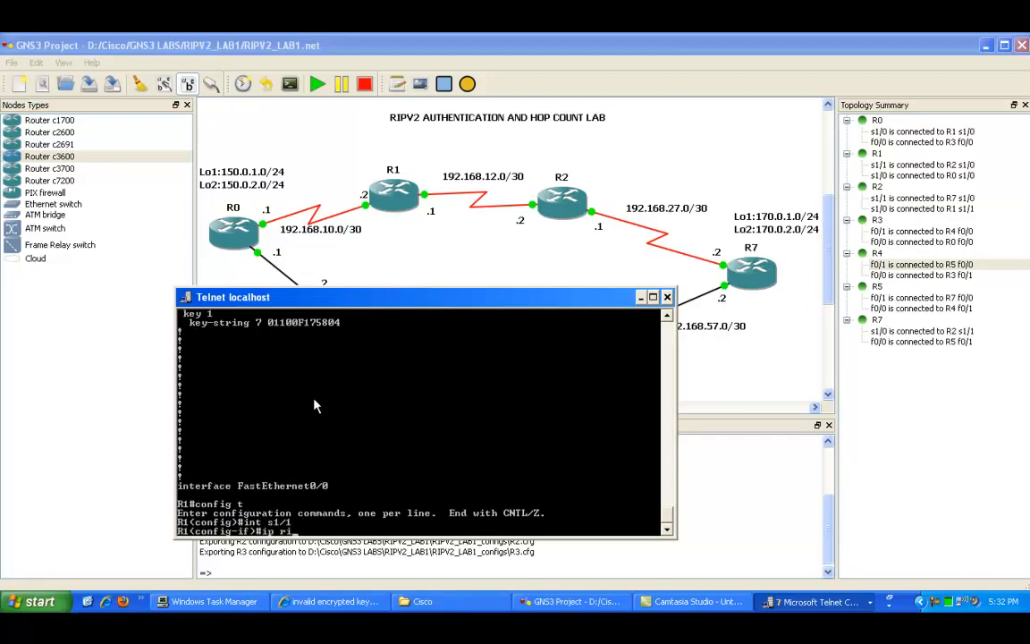
{"action": "key", "text": "Tab"}
{"action": "type", "text": "?au"}
{"action": "key", "text": "Tab"}
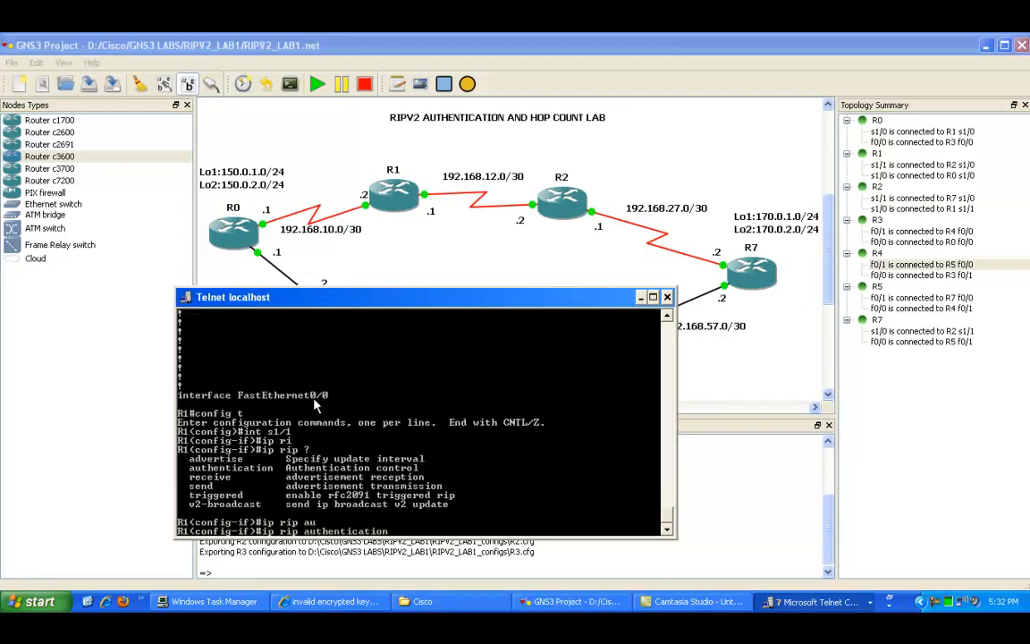
{"action": "type", "text": "?"}
{"action": "type", "text": "ke"}
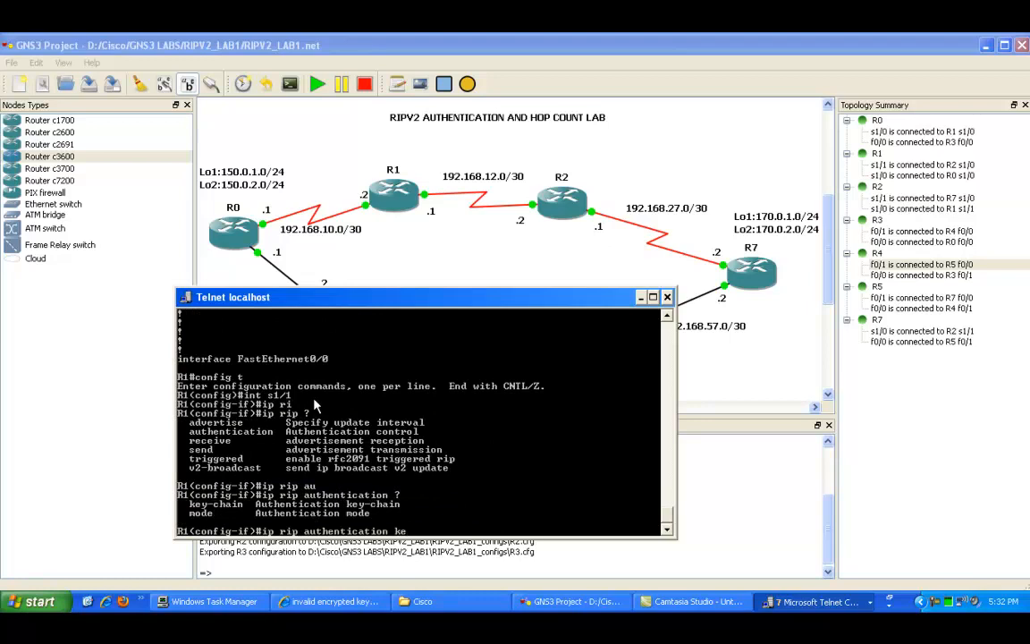
{"action": "key", "text": "BackSpace"}
{"action": "type", "text": "key"}
{"action": "key", "text": "Tab"}
{"action": "type", "text": "?"}
{"action": "type", "text": "IO_R2"}
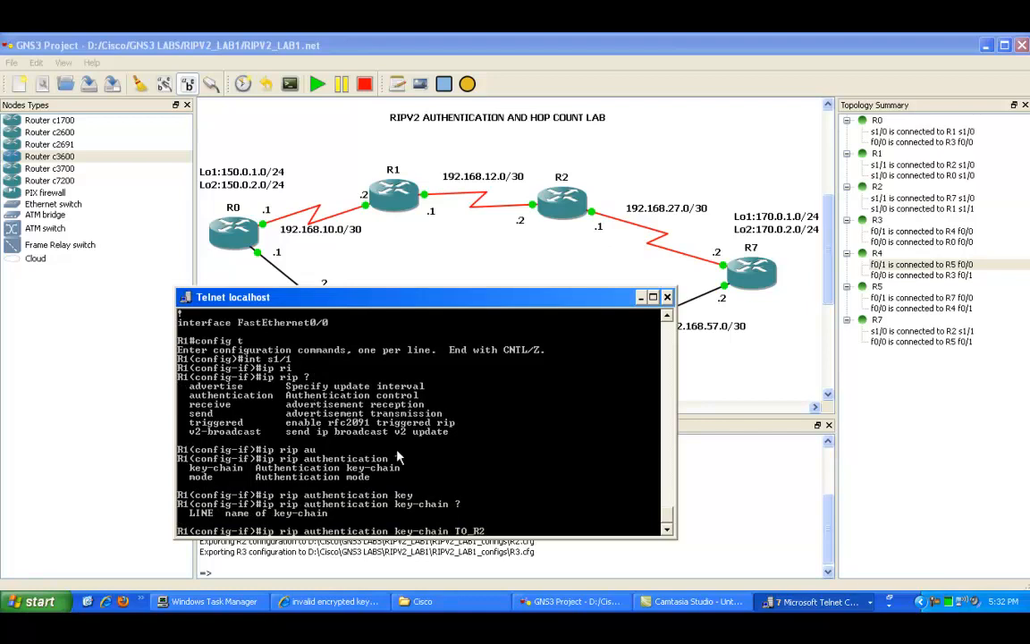
Step: Return R1 to privileged EXEC mode
{"action": "key", "text": "Return"}
{"action": "key", "text": "Return"}
{"action": "key", "text": "Return"}
{"action": "type", "text": "end"}
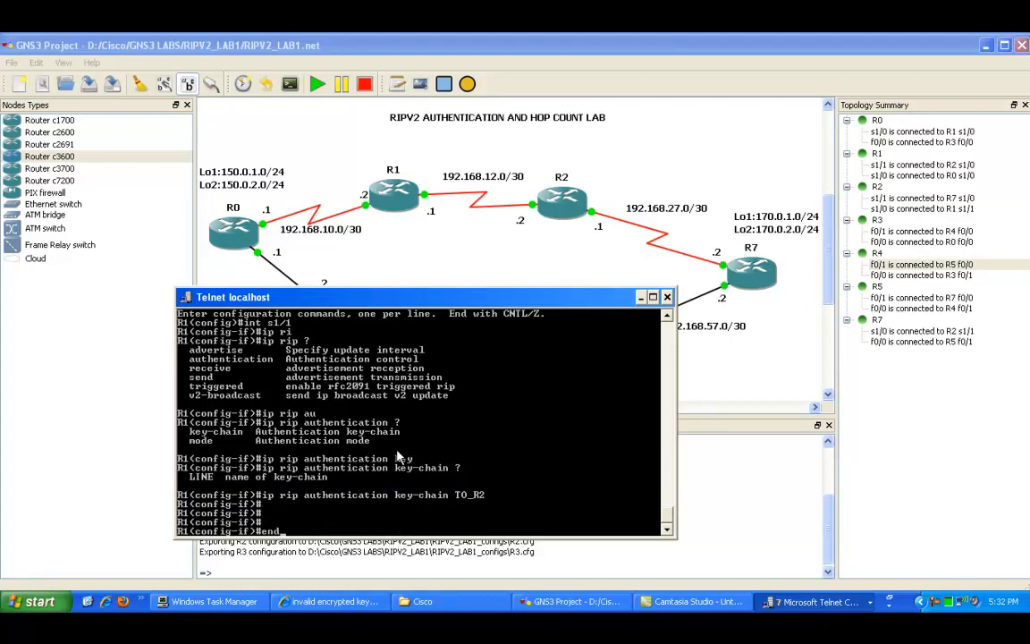
{"action": "key", "text": "Return"}
{"action": "key", "text": "Return"}
{"action": "key", "text": "Return"}
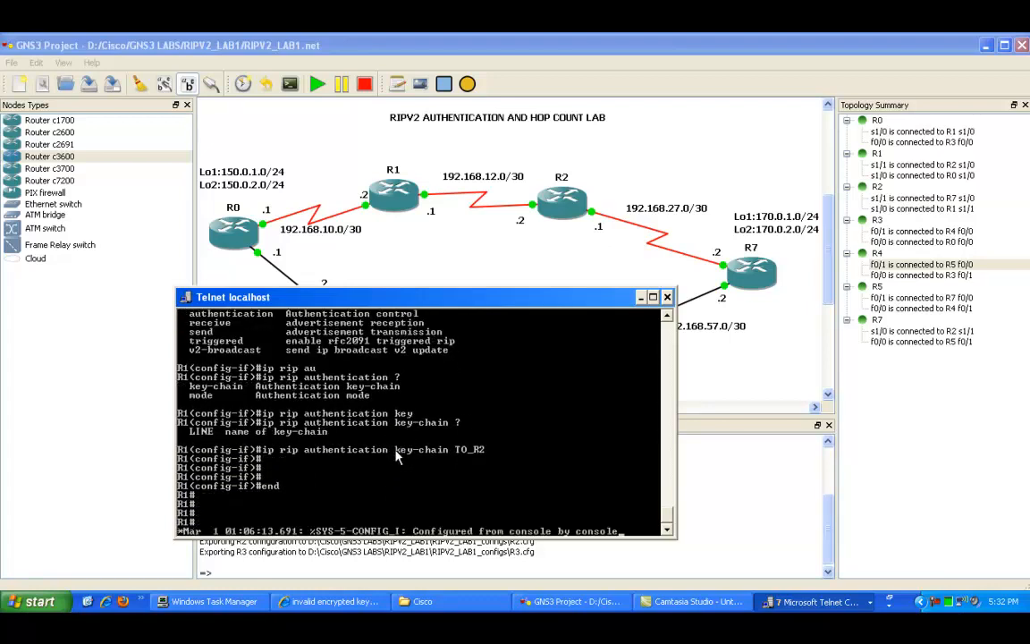
{"action": "key", "text": "Return"}
{"action": "key", "text": "Return"}
{"action": "key", "text": "Return"}
{"action": "key", "text": "Return"}
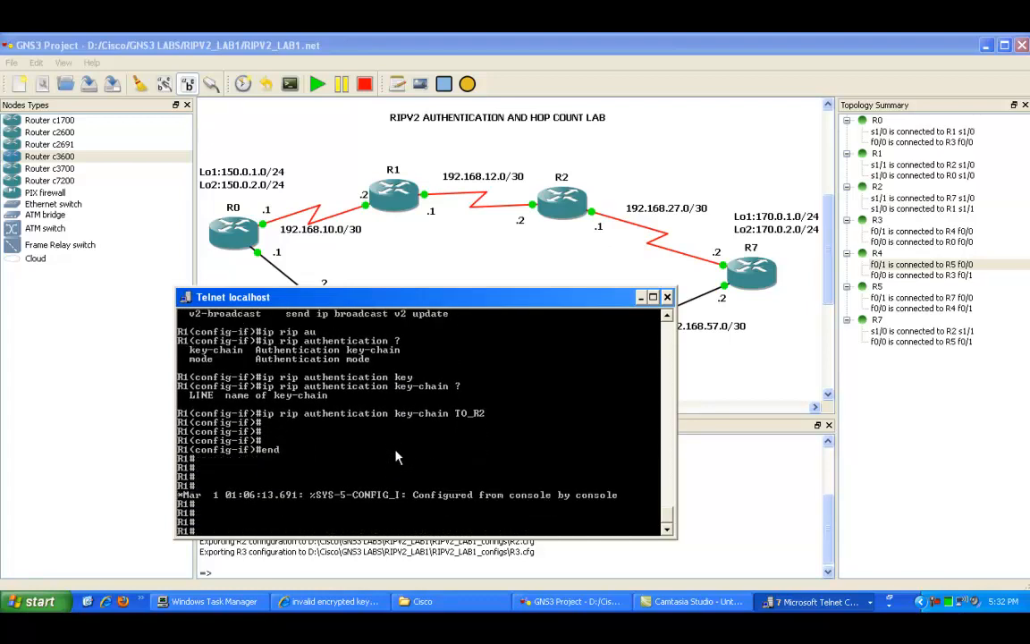
Step: Bring up R2's console window and arrange it beside R1's console
{"action": "left_click", "coordinate": [814, 601]}
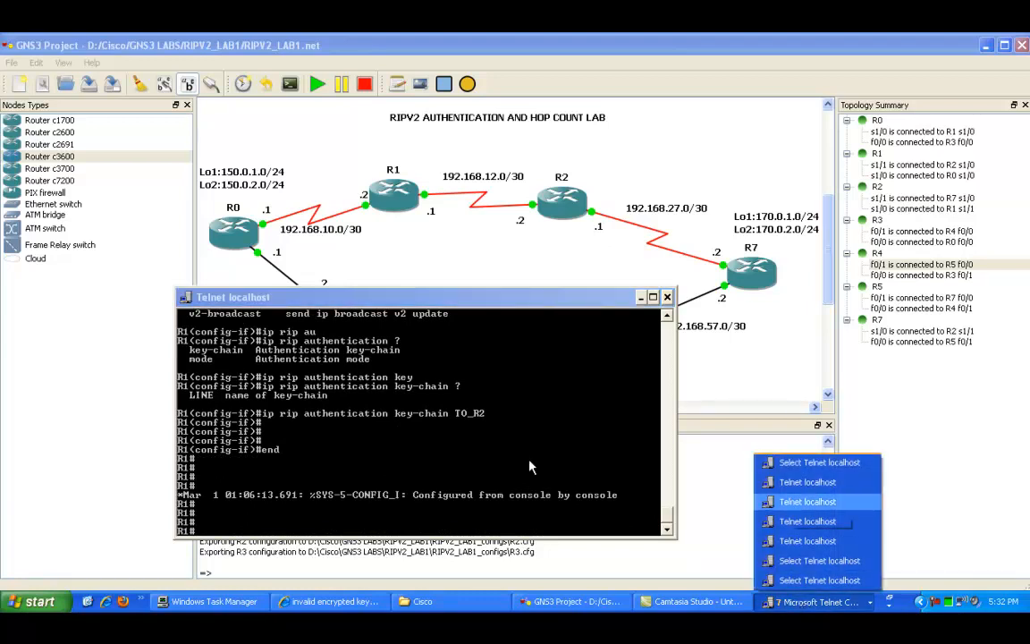
{"action": "left_click", "coordinate": [274, 424]}
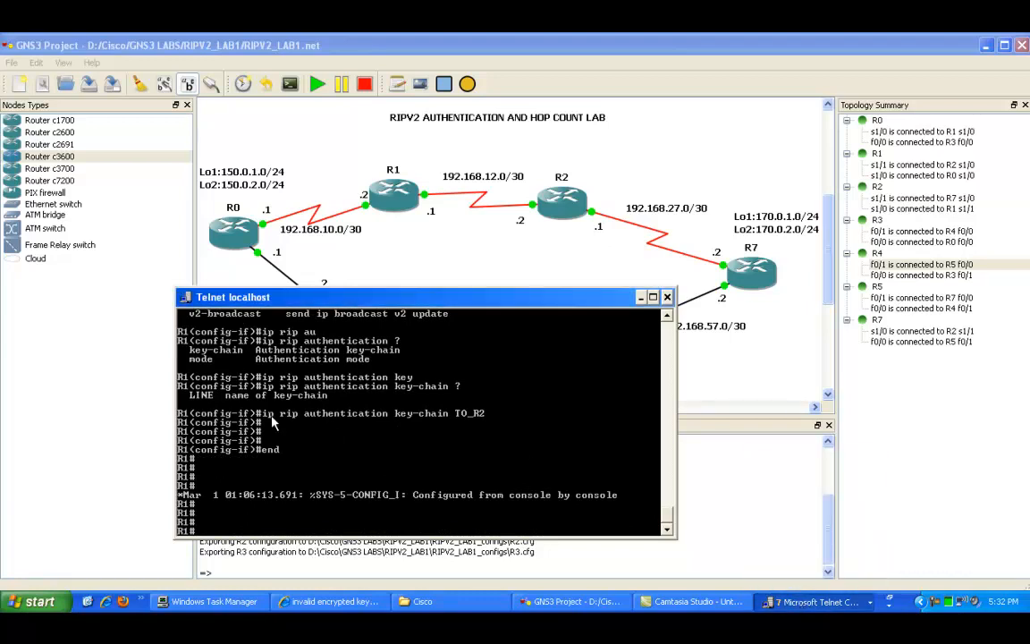
{"action": "left_click", "coordinate": [814, 602]}
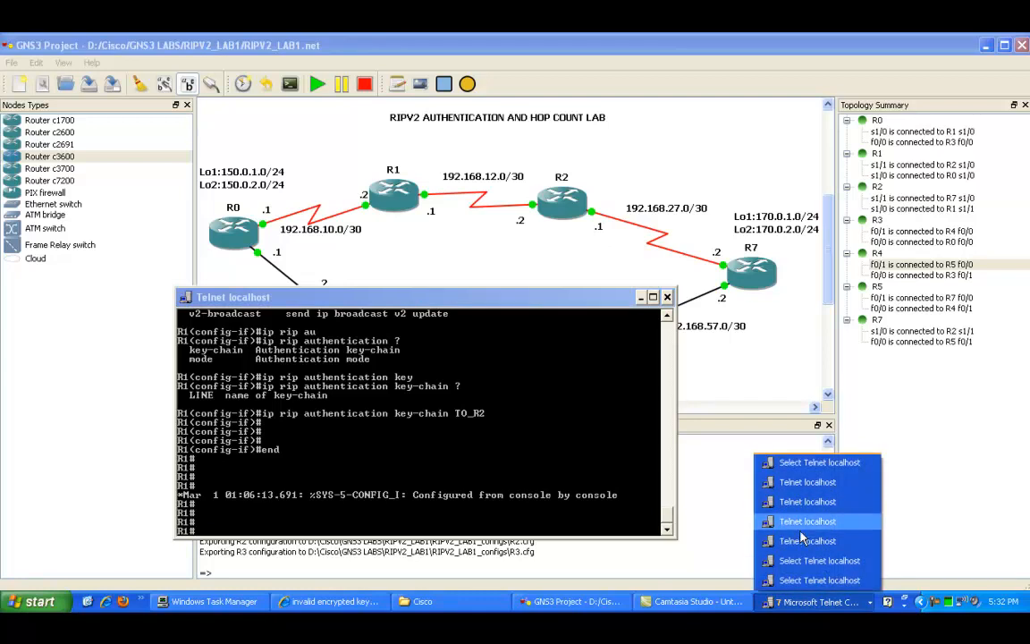
{"action": "left_click", "coordinate": [802, 542]}
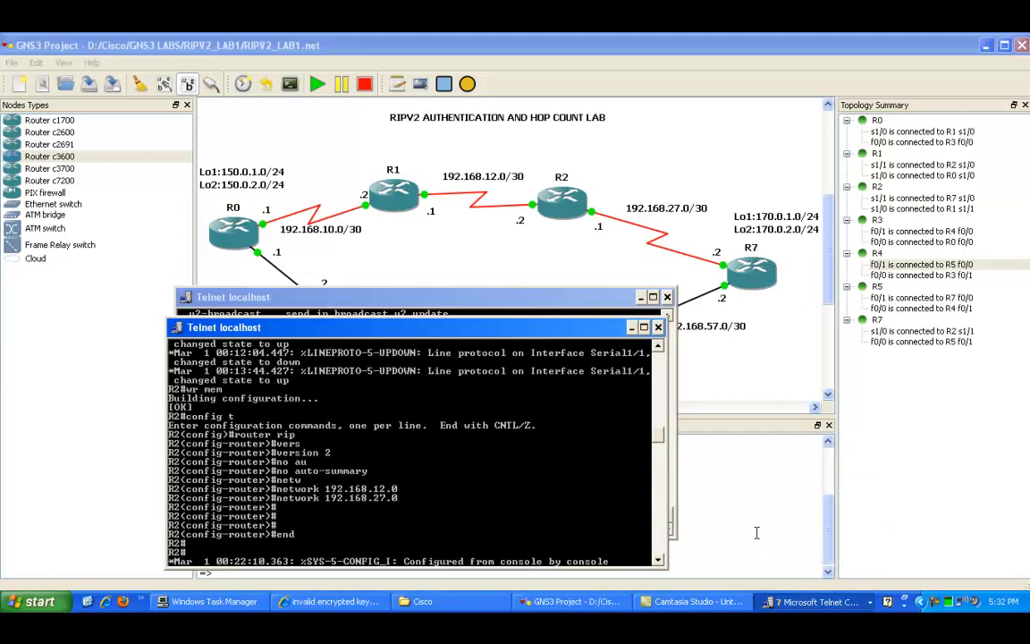
{"action": "left_click_drag", "start_coordinate": [407, 324], "coordinate": [731, 329]}
{"action": "left_click_drag", "start_coordinate": [327, 302], "coordinate": [169, 323]}
{"action": "left_click", "coordinate": [568, 388]}
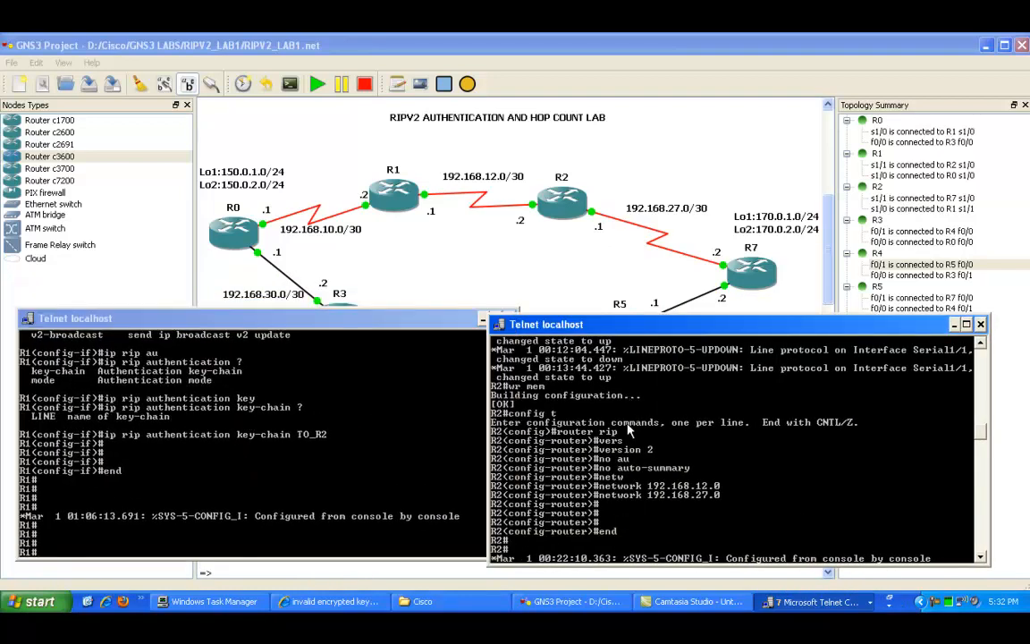
Step: Display R2's routing table with show ip route and page through the output
{"action": "key", "text": "Return"}
{"action": "key", "text": "Return"}
{"action": "key", "text": "Return"}
{"action": "type", "text": "show"}
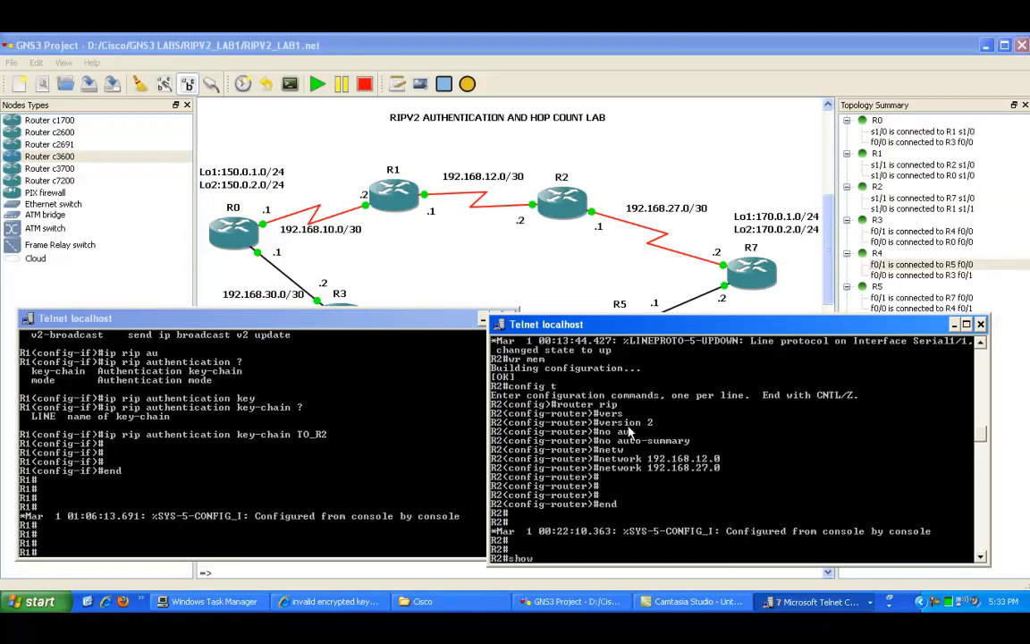
{"action": "type", "text": " ip route"}
{"action": "key", "text": "Return"}
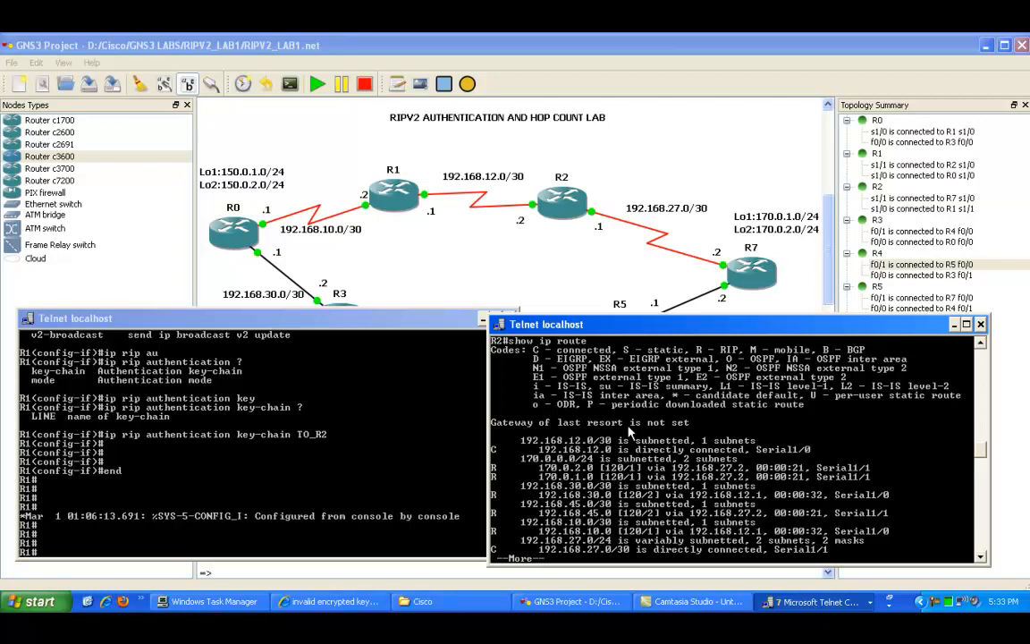
{"action": "key", "text": "space"}
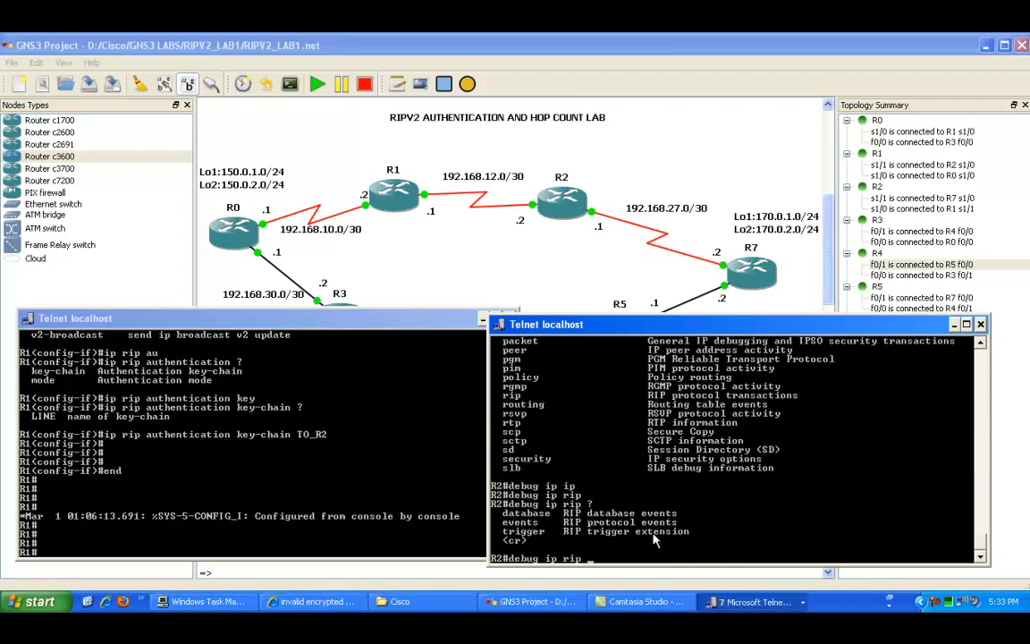
Step: Enable RIP debugging on R2 and highlight the ignored-update and hop-count entries in the debug output
{"action": "key", "text": "Return"}
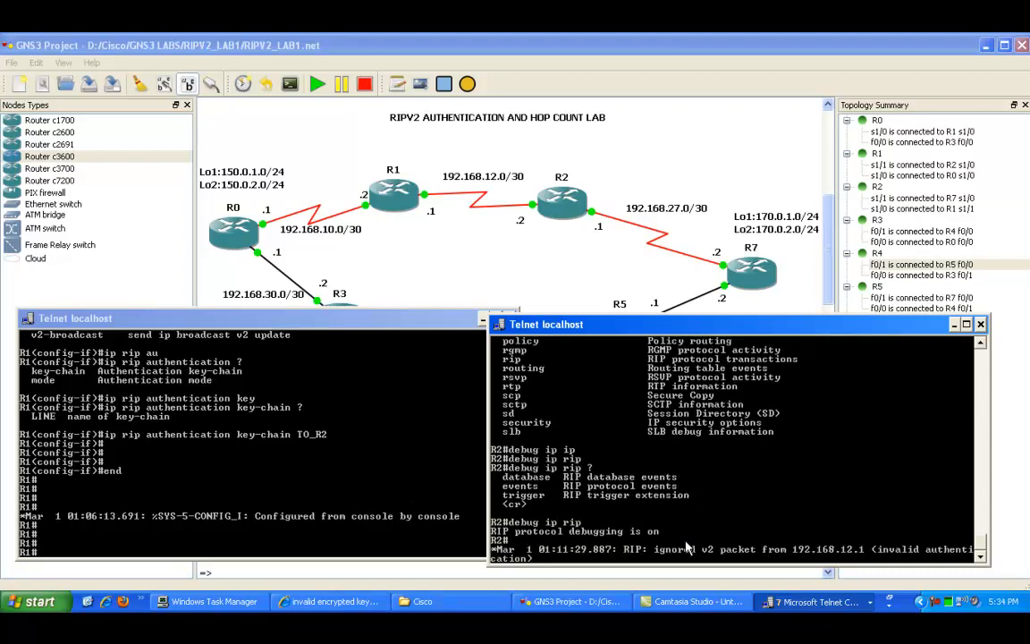
{"action": "right_click", "coordinate": [615, 539]}
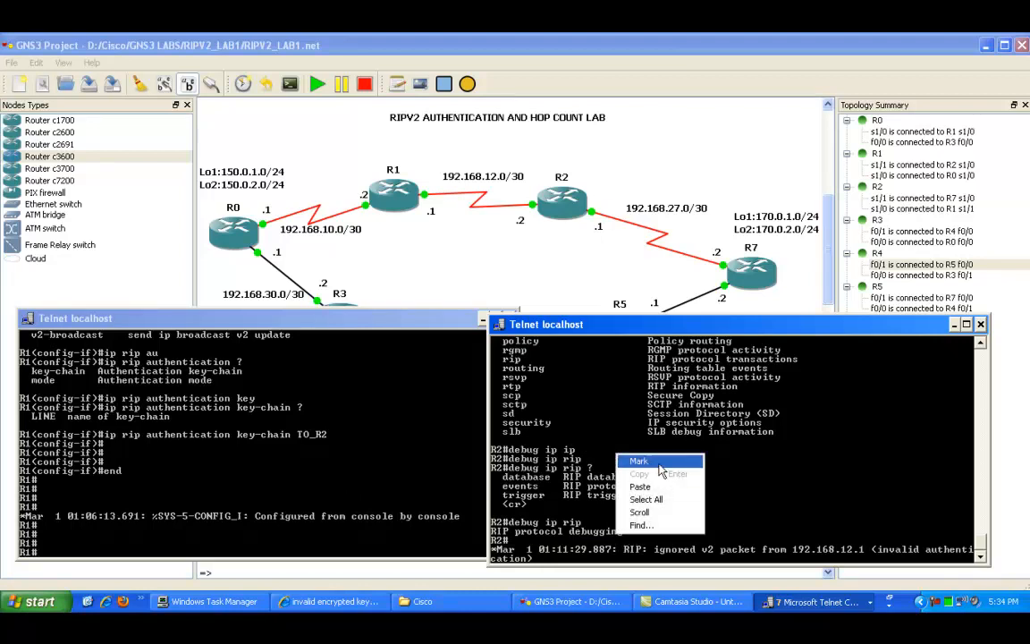
{"action": "left_click", "coordinate": [633, 458]}
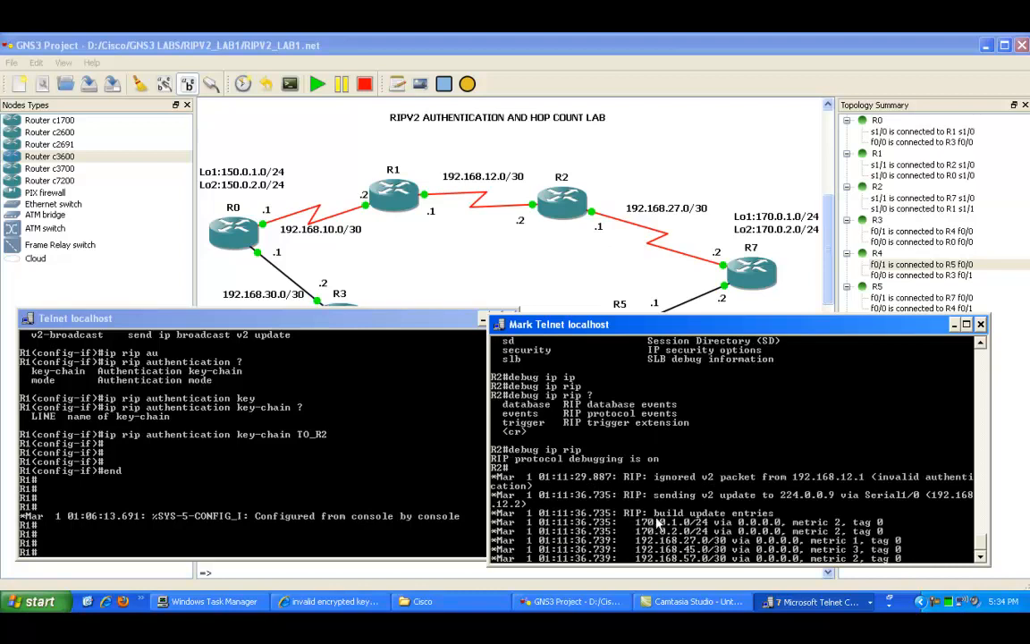
{"action": "left_click_drag", "start_coordinate": [560, 471], "coordinate": [836, 414]}
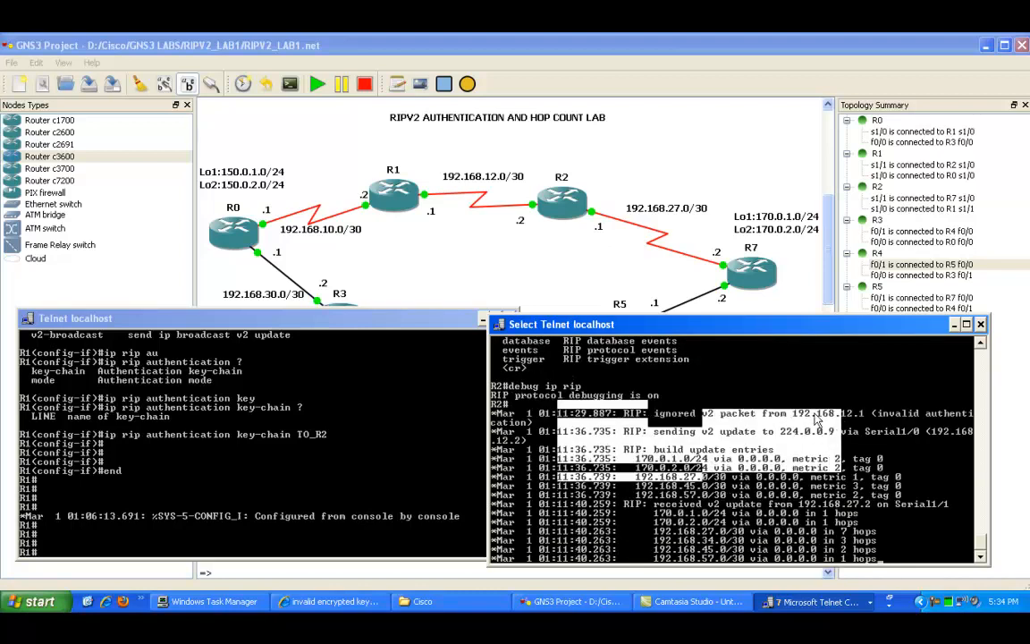
{"action": "left_click", "coordinate": [813, 394]}
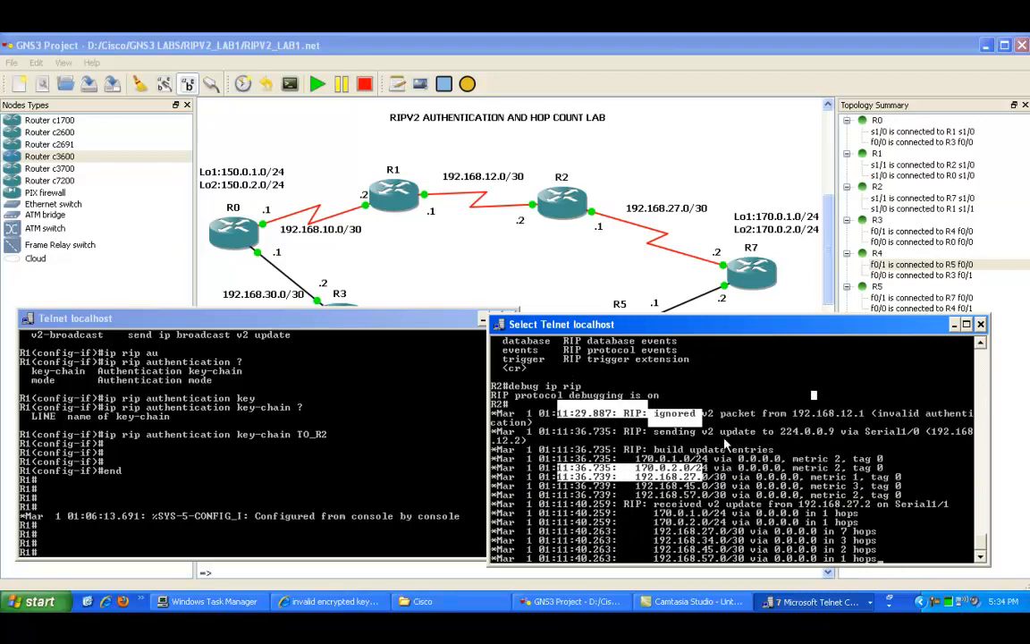
{"action": "left_click", "coordinate": [717, 404]}
{"action": "left_click", "coordinate": [673, 505]}
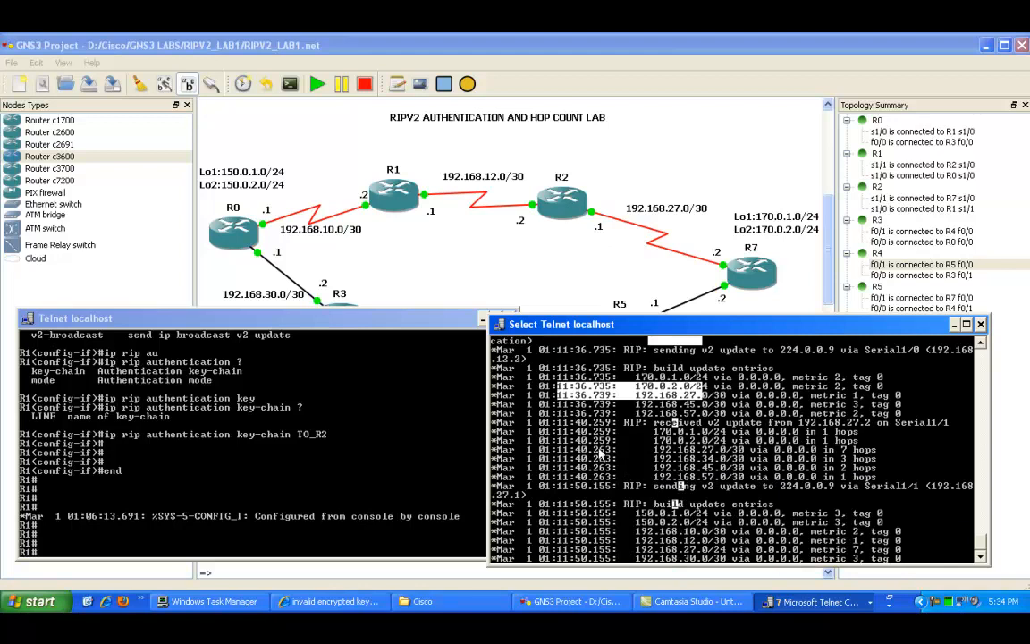
{"action": "scroll", "coordinate": [627, 459], "scroll_direction": "up", "scroll_amount": 3}
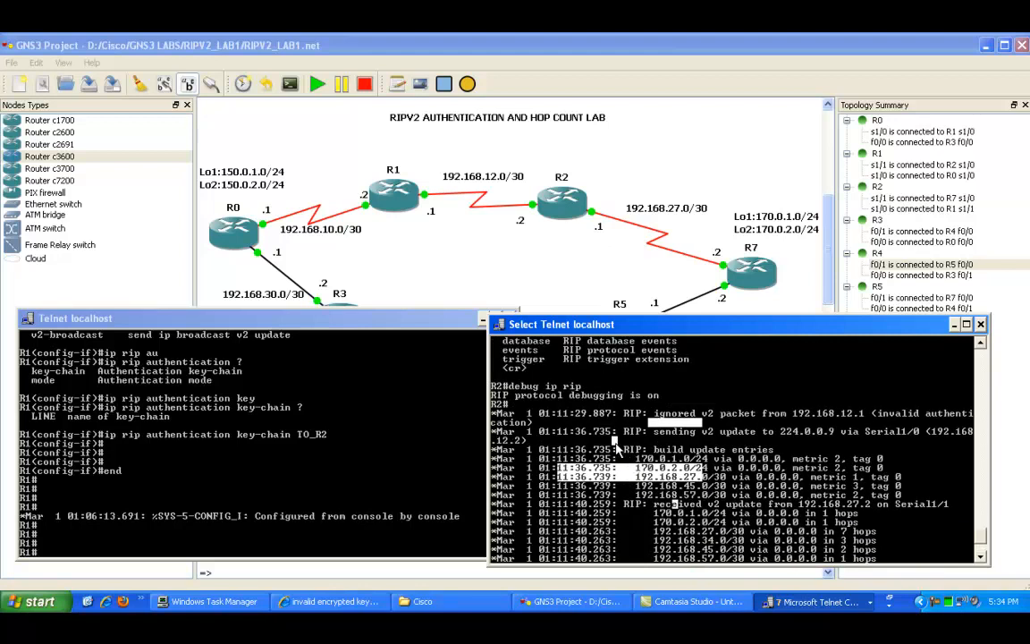
{"action": "scroll", "coordinate": [650, 456], "scroll_direction": "down", "scroll_amount": 4}
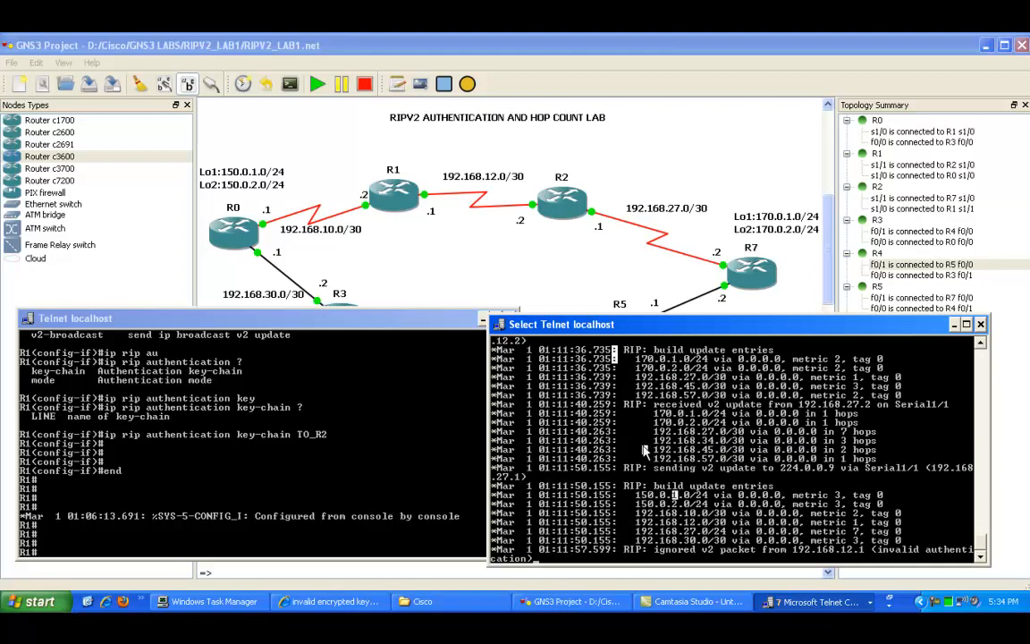
Step: Show R2's IP routing table again while debug messages scroll, and review the listed routes
{"action": "key", "text": "Return"}
{"action": "key", "text": "Return"}
{"action": "type", "text": "show ipr o"}
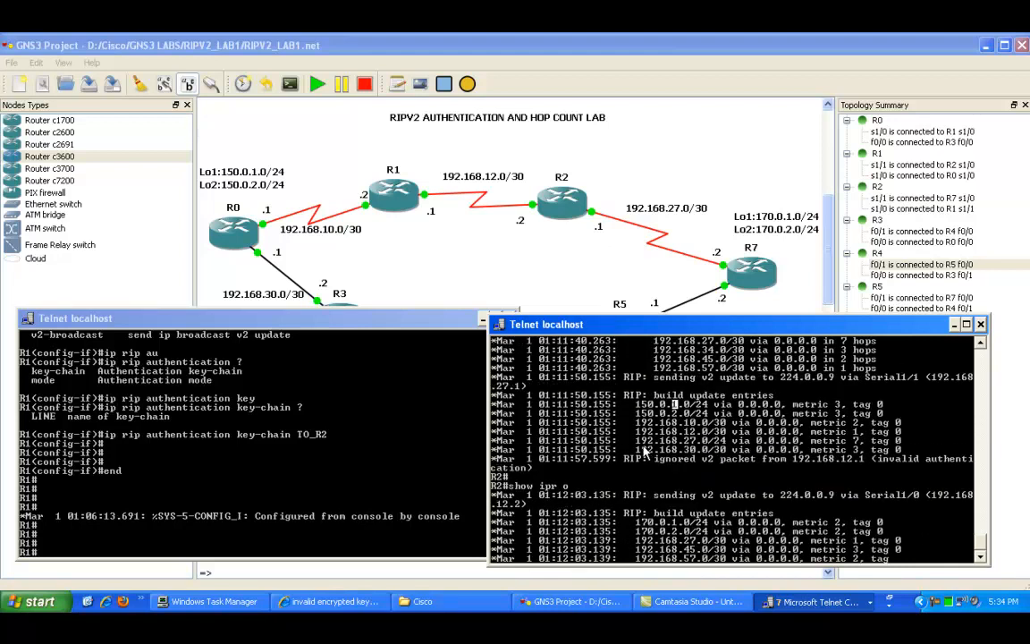
{"action": "key", "text": "BackSpace"}
{"action": "key", "text": "BackSpace"}
{"action": "key", "text": "BackSpace"}
{"action": "type", "text": "route"}
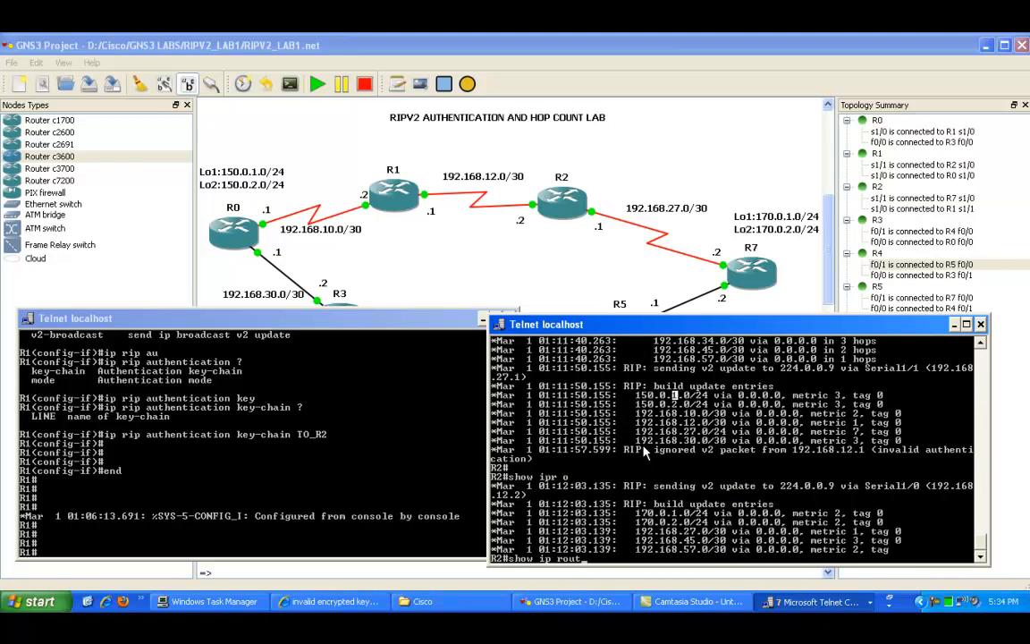
{"action": "key", "text": "Return"}
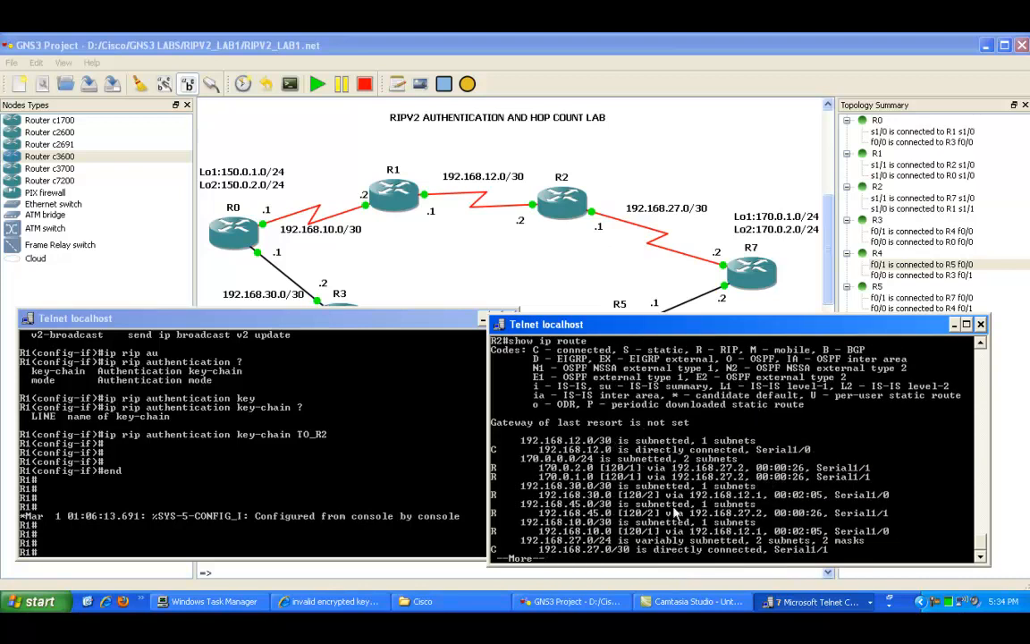
{"action": "key", "text": "space"}
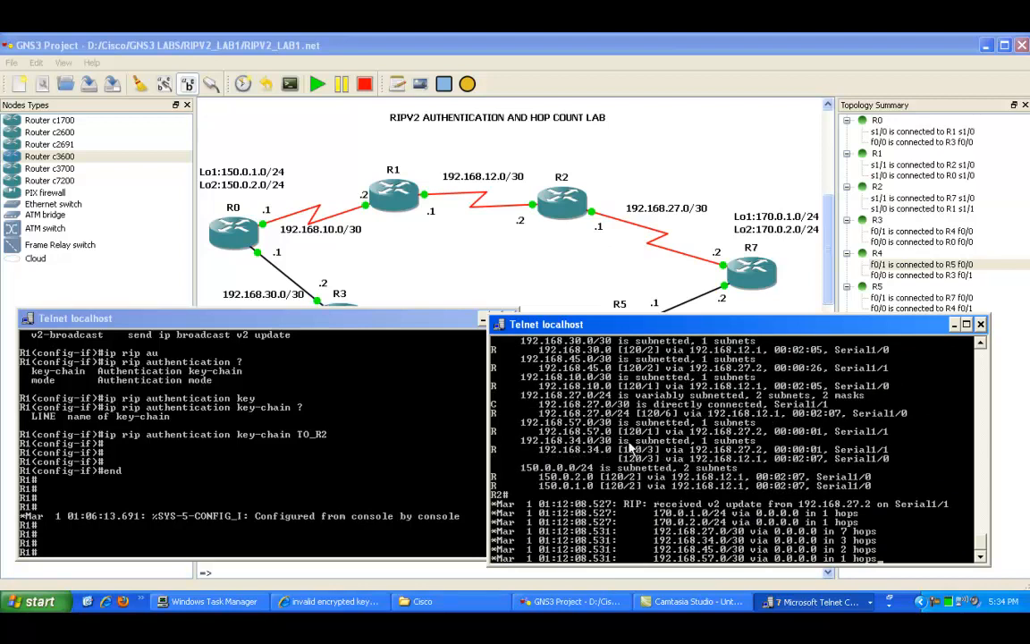
{"action": "scroll", "coordinate": [617, 447], "scroll_direction": "up", "scroll_amount": 3}
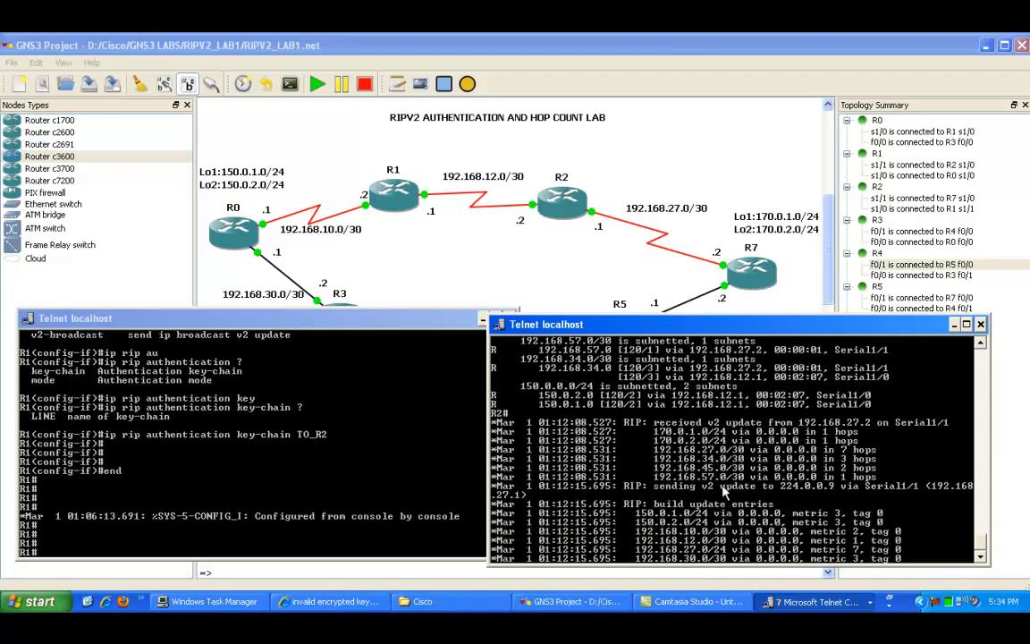
Step: Turn off all debugging on R2 with undebug all
{"action": "key", "text": "Return"}
{"action": "key", "text": "Return"}
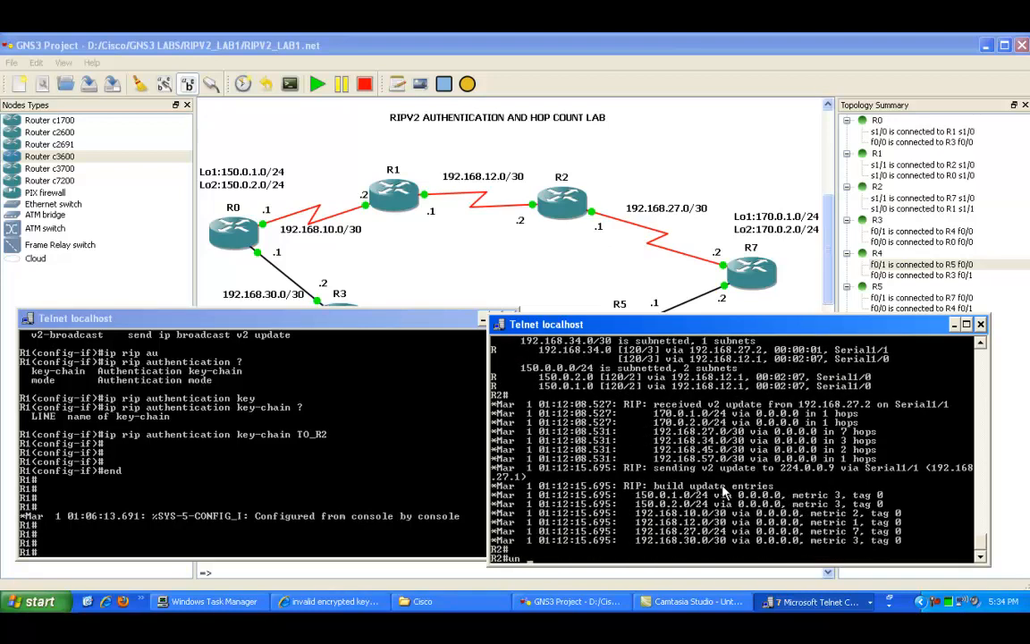
{"action": "type", "text": "un all"}
{"action": "key", "text": "Return"}
Step: Display R2's routing table once more and scroll through the RIP routes
{"action": "key", "text": "Return"}
{"action": "key", "text": "Return"}
{"action": "key", "text": "Return"}
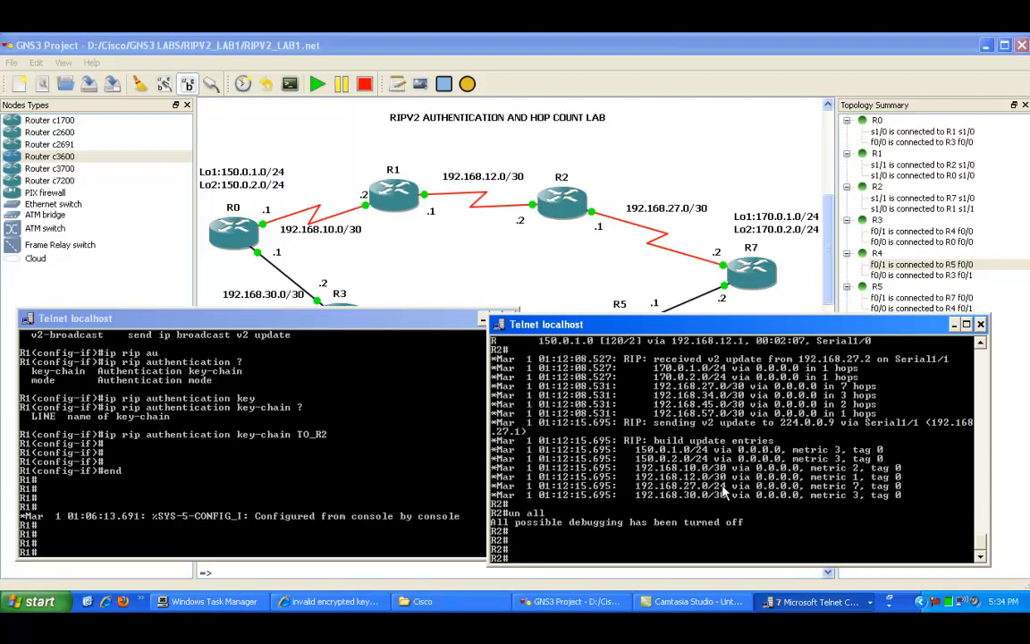
{"action": "type", "text": "show ip route"}
{"action": "key", "text": "Return"}
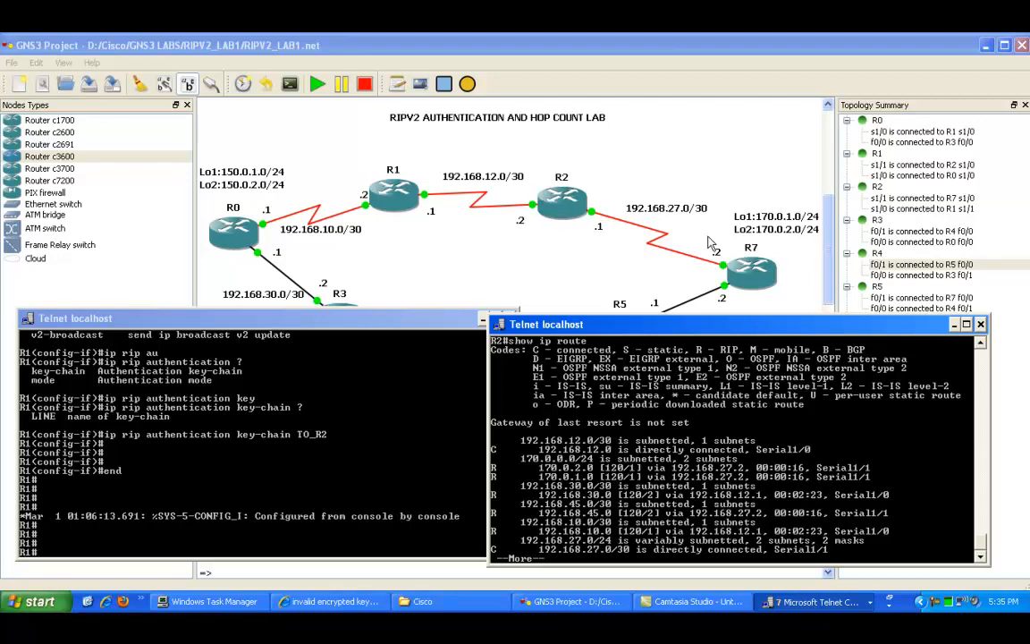
{"action": "key", "text": "space"}
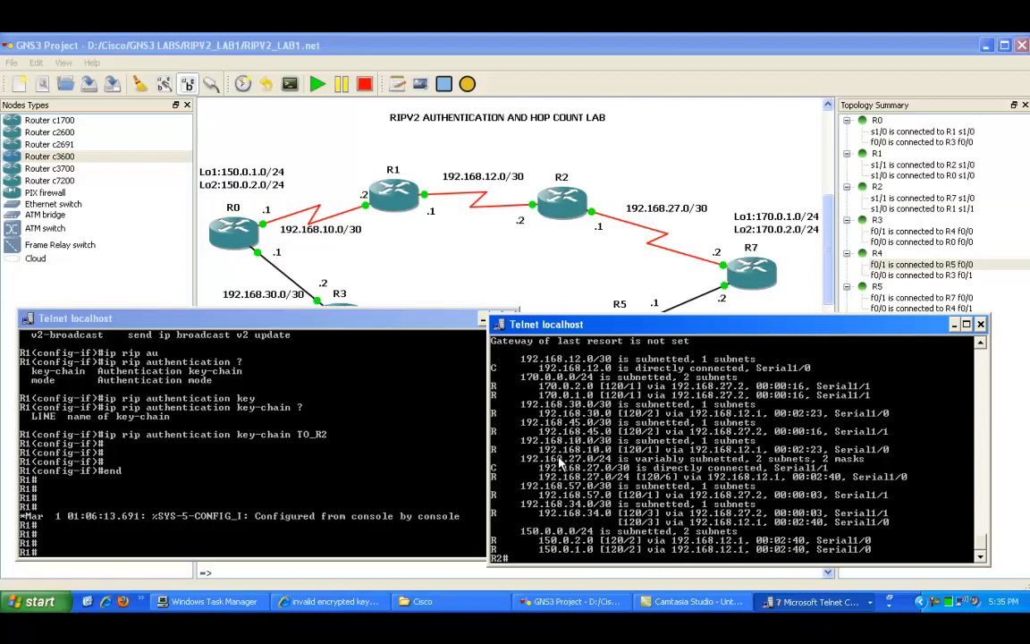
{"action": "scroll", "coordinate": [603, 454], "scroll_direction": "up", "scroll_amount": 3}
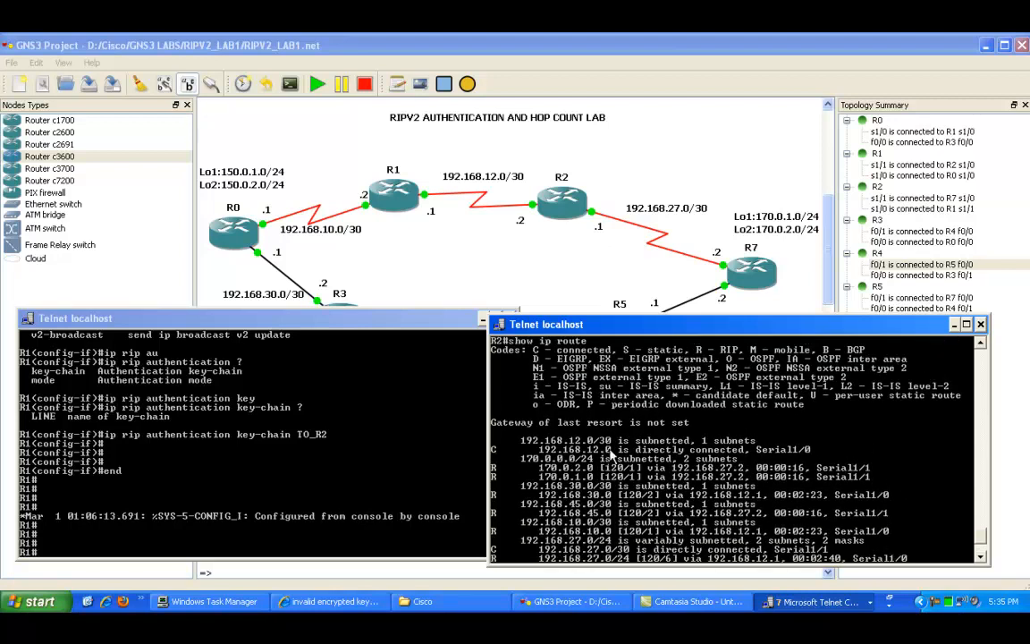
{"action": "scroll", "coordinate": [611, 456], "scroll_direction": "up", "scroll_amount": 4}
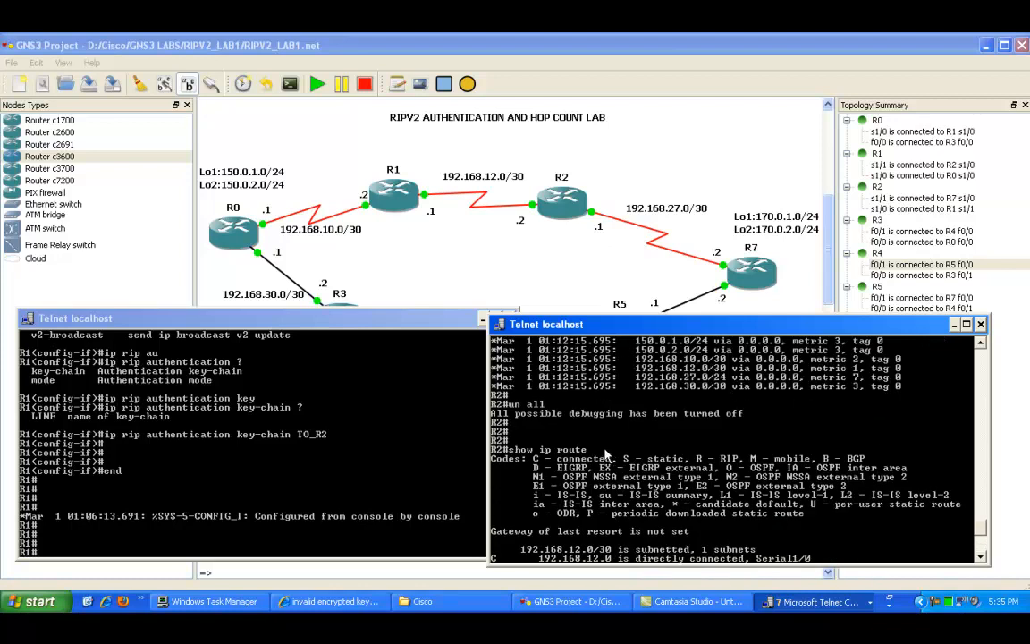
{"action": "scroll", "coordinate": [604, 454], "scroll_direction": "down", "scroll_amount": 7}
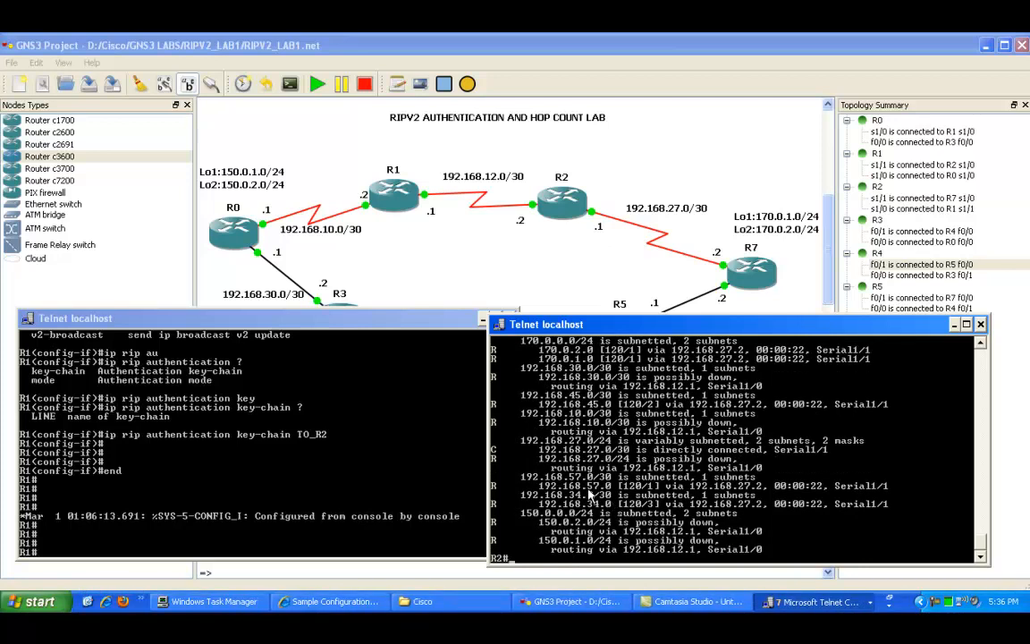
Step: Highlight the possibly-down 150.0.x.0/24 routes in R2's routing table
{"action": "right_click", "coordinate": [578, 499]}
{"action": "left_click", "coordinate": [601, 506]}
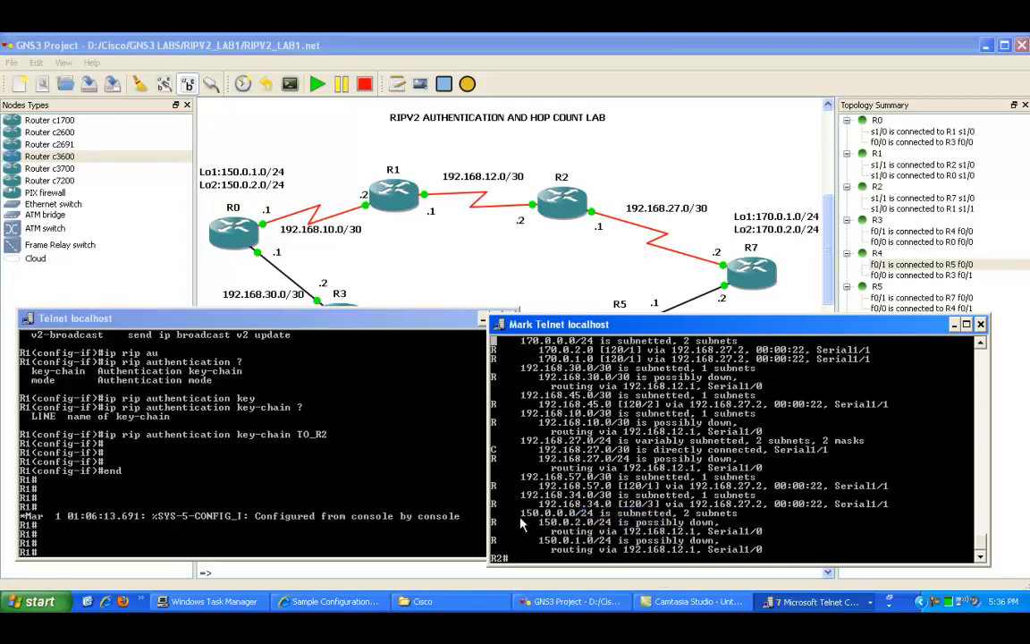
{"action": "left_click_drag", "start_coordinate": [537, 521], "coordinate": [765, 552]}
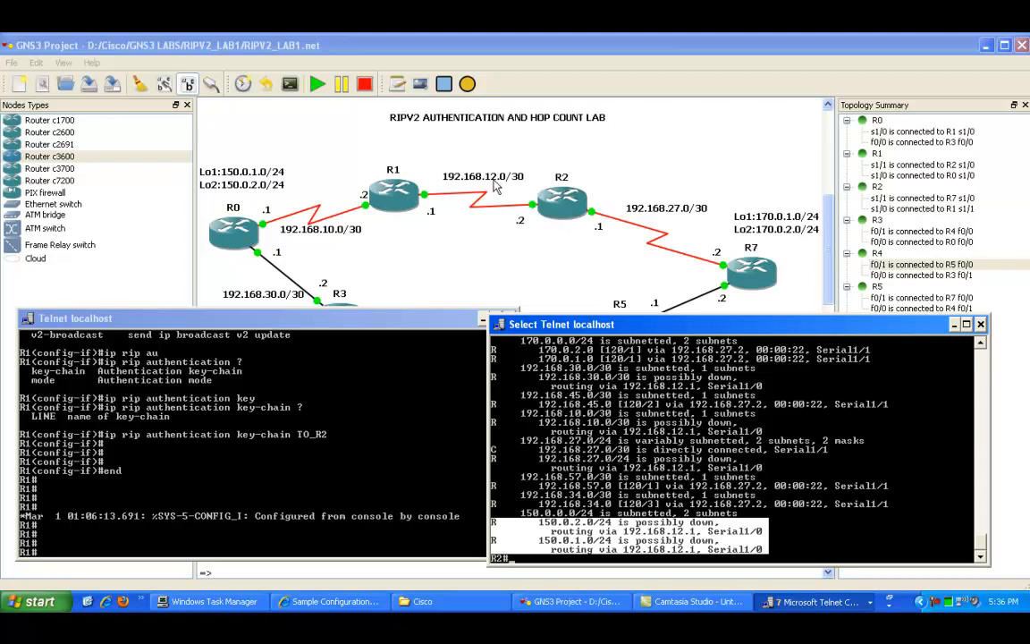
{"action": "left_click", "coordinate": [577, 496]}
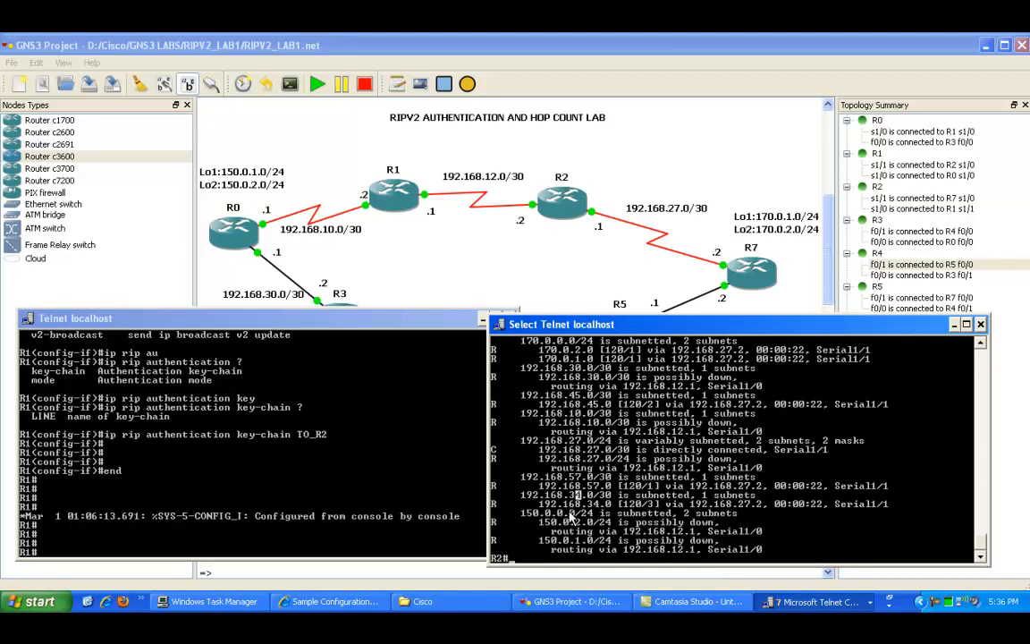
{"action": "key", "text": "Escape"}
Step: Scroll up R2's routing table and highlight the 170.0.2.0 and 170.0.1.0 route entries
{"action": "right_click", "coordinate": [574, 526]}
{"action": "left_click", "coordinate": [581, 529]}
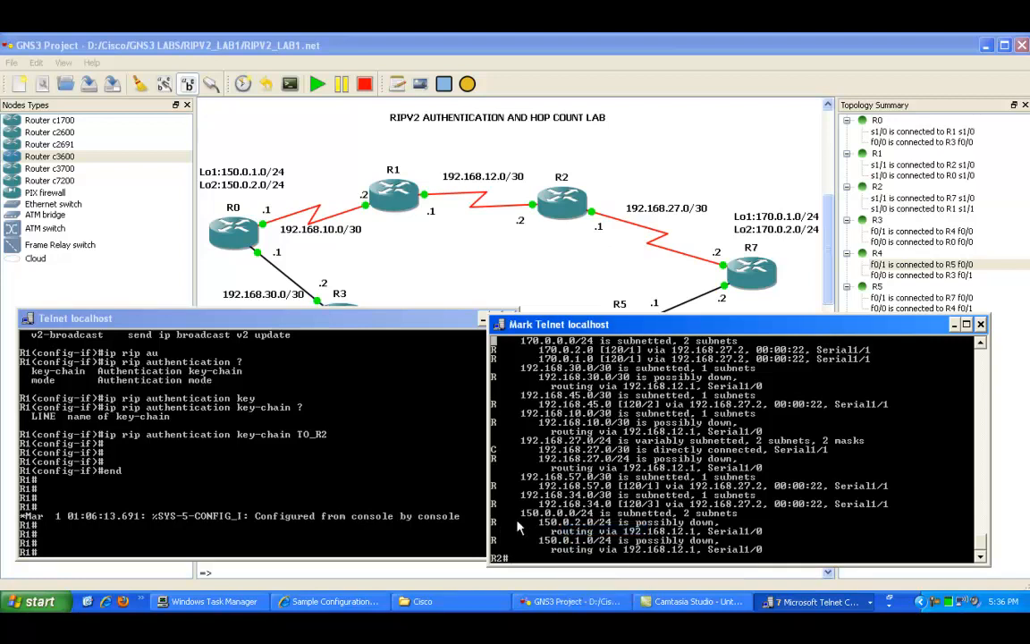
{"action": "scroll", "coordinate": [501, 376], "scroll_direction": "up", "scroll_amount": 2}
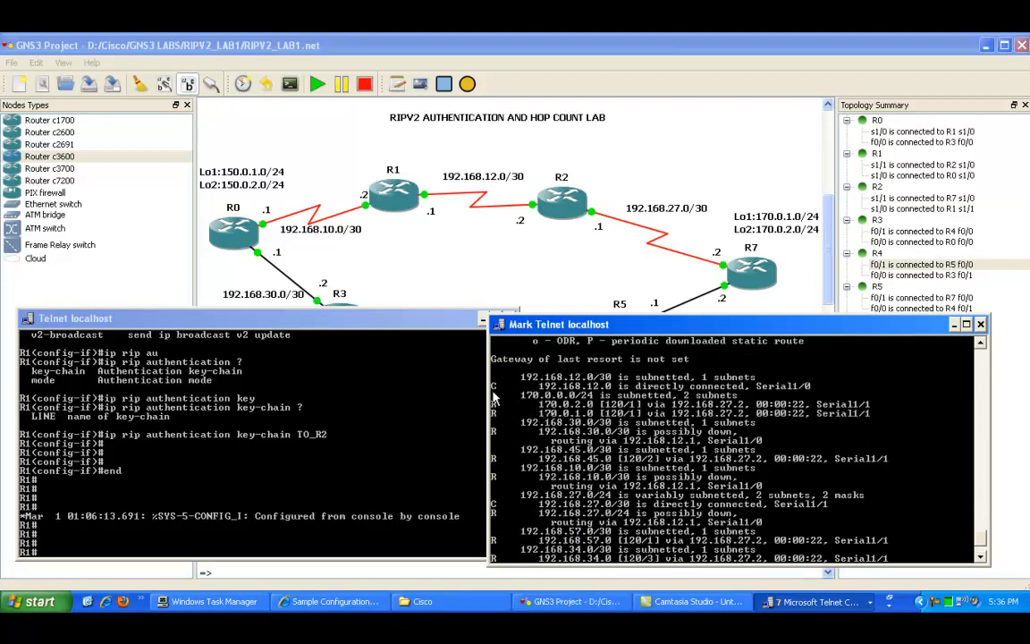
{"action": "left_click_drag", "start_coordinate": [493, 404], "coordinate": [599, 413]}
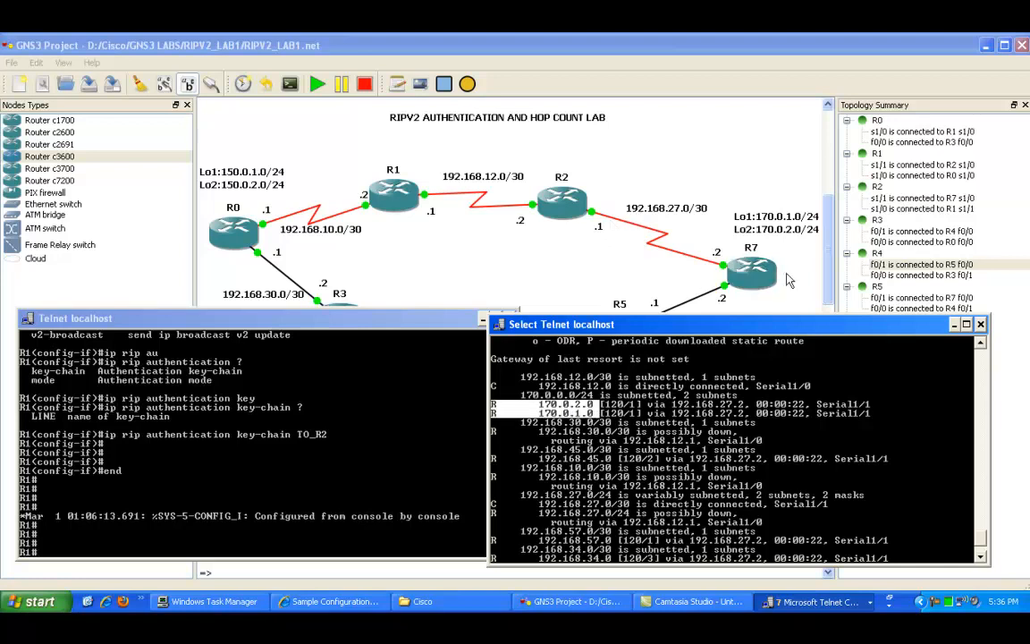
Step: Rerun show ip route on R2 to display the refreshed routing table
{"action": "left_click", "coordinate": [715, 467]}
{"action": "key", "text": "Up"}
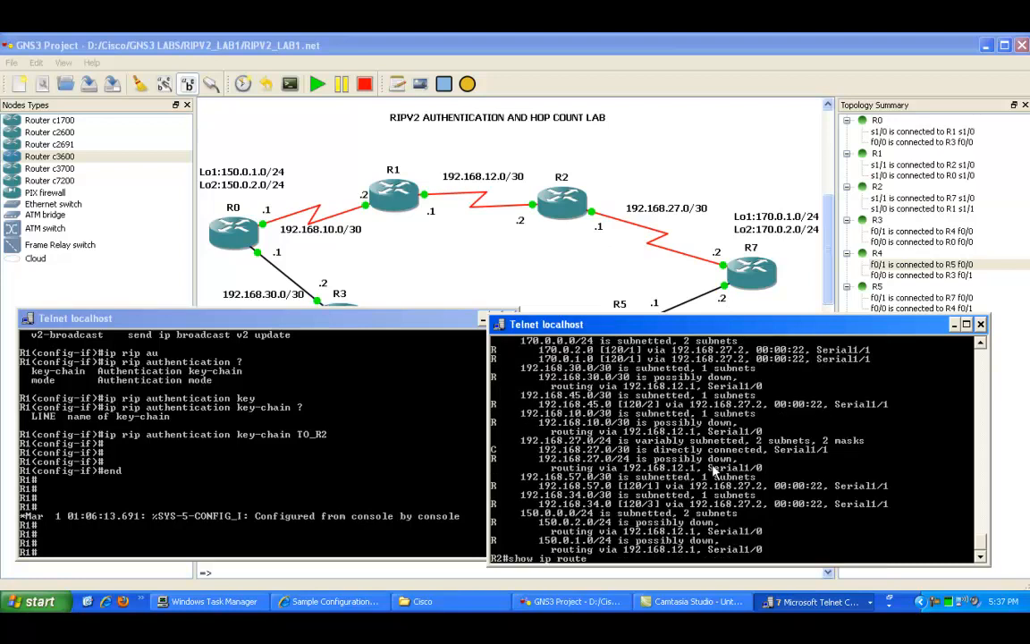
{"action": "key", "text": "Return"}
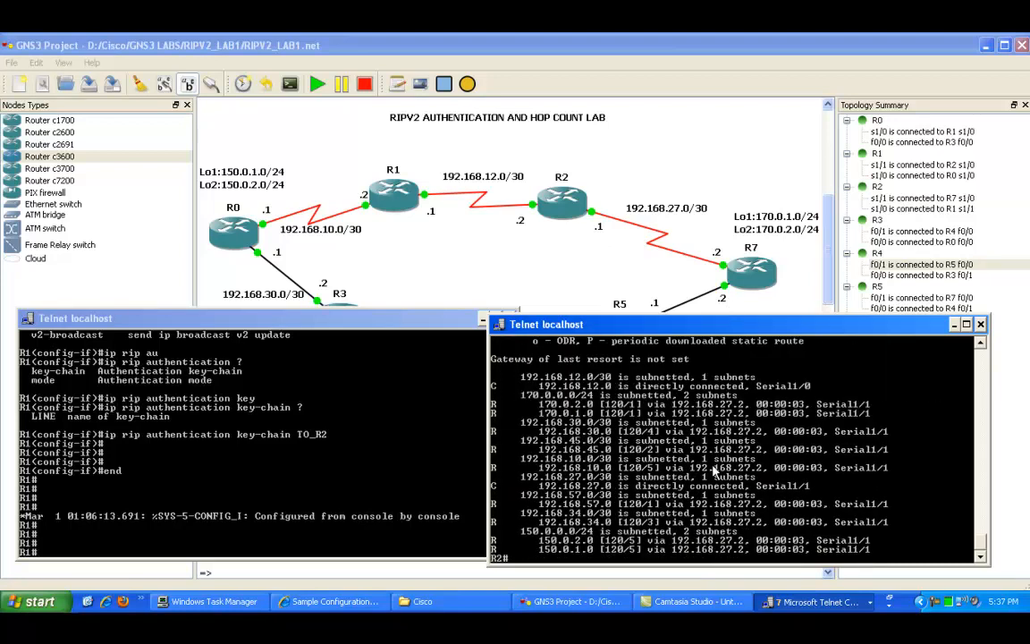
Step: Highlight the 150.0.2.0 and 150.0.1.0 routes and their hop counts in R2's updated routing table
{"action": "right_click", "coordinate": [567, 445]}
{"action": "left_click", "coordinate": [582, 452]}
{"action": "left_click_drag", "start_coordinate": [493, 538], "coordinate": [869, 553]}
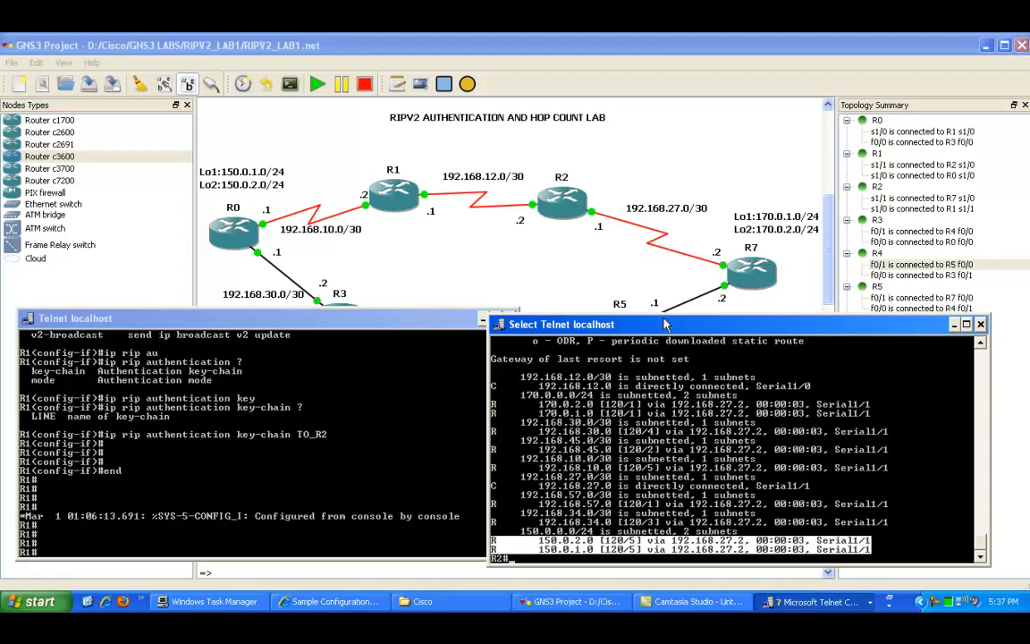
{"action": "left_click", "coordinate": [628, 532]}
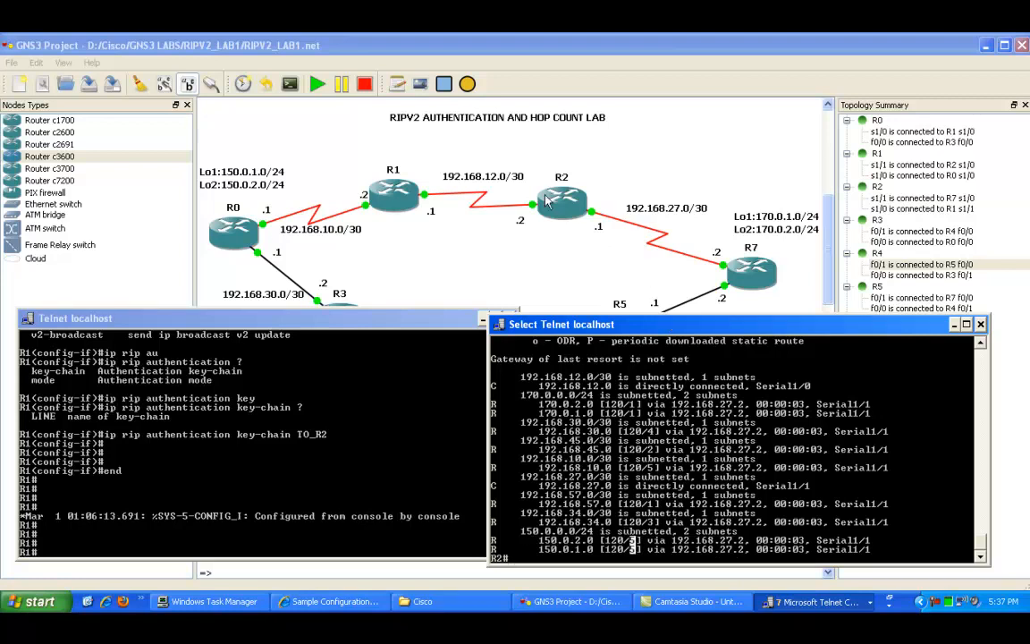
{"action": "left_click", "coordinate": [540, 257]}
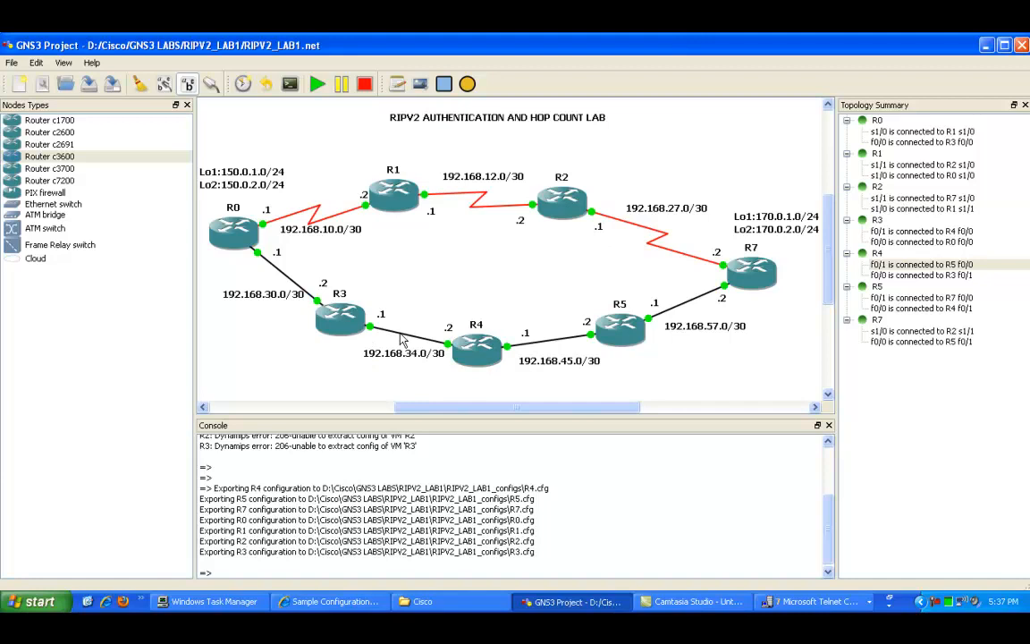
{"action": "mouse_move", "coordinate": [335, 331]}
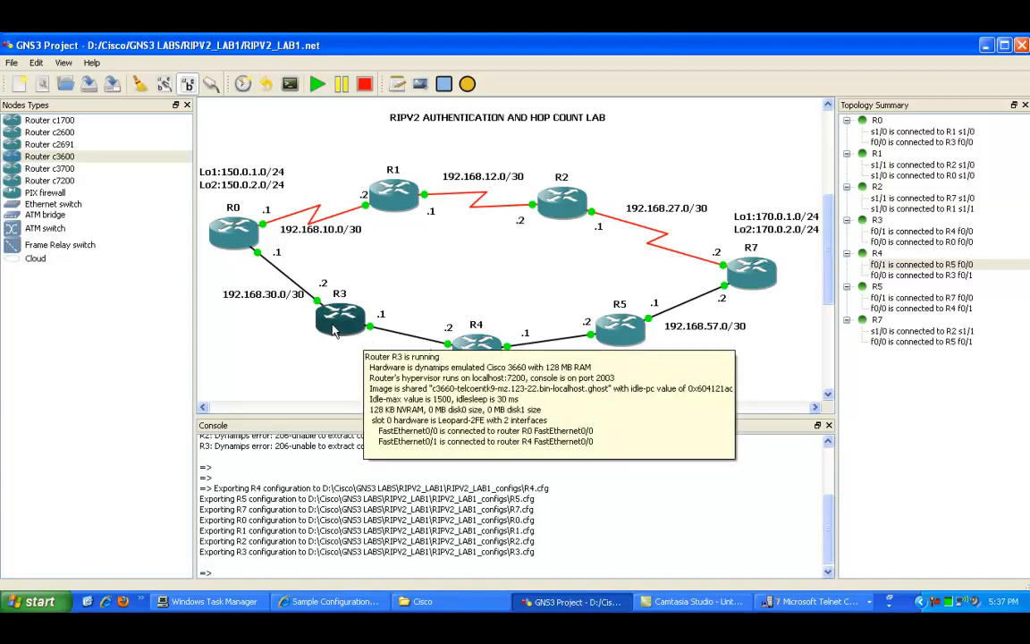
{"action": "mouse_move", "coordinate": [235, 234]}
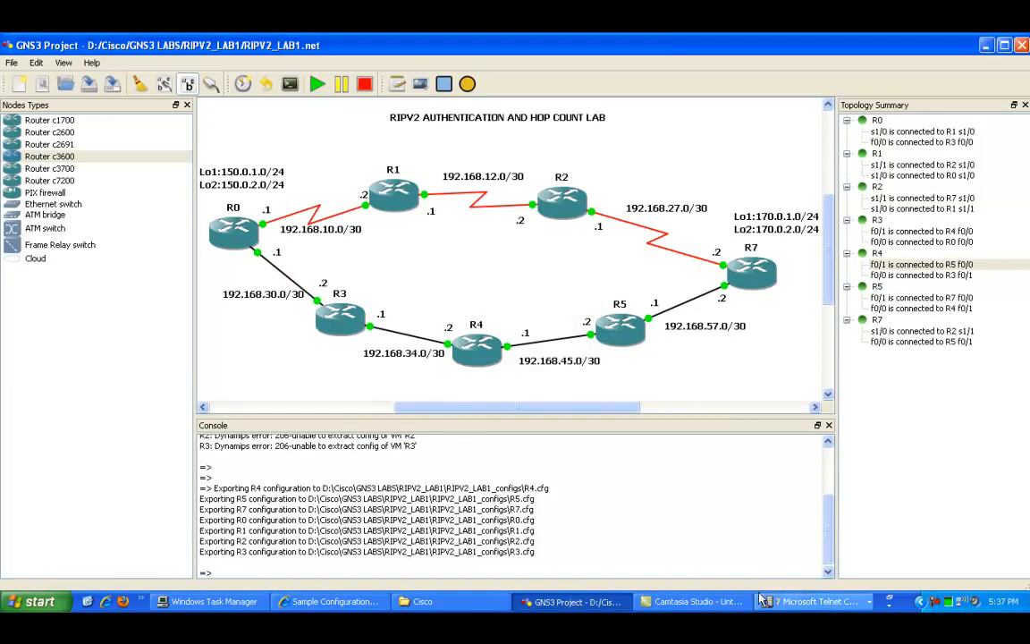
{"action": "left_click", "coordinate": [809, 601]}
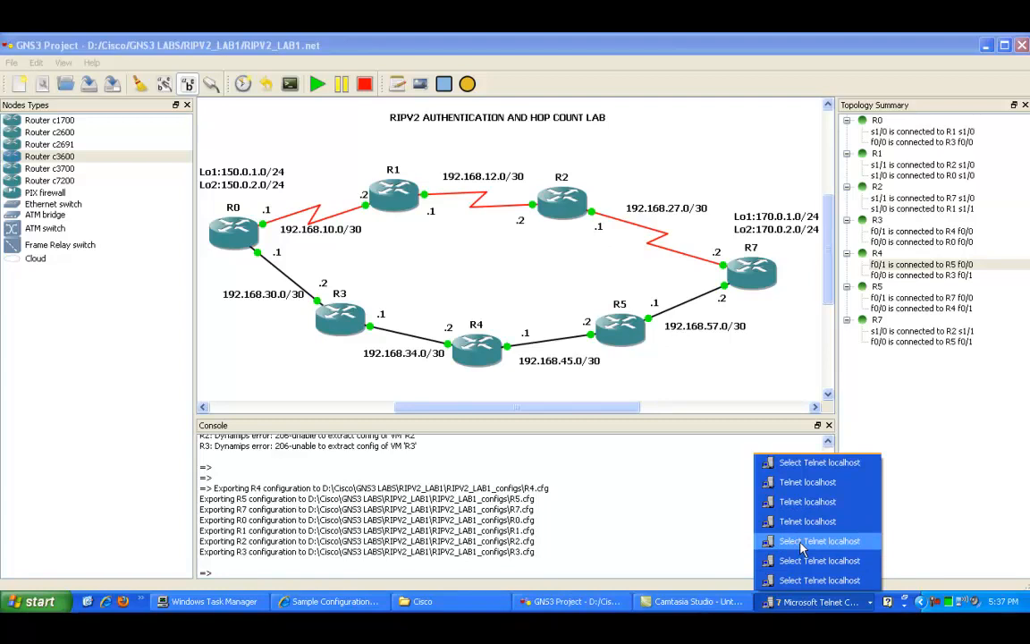
{"action": "left_click", "coordinate": [802, 544]}
{"action": "left_click", "coordinate": [815, 601]}
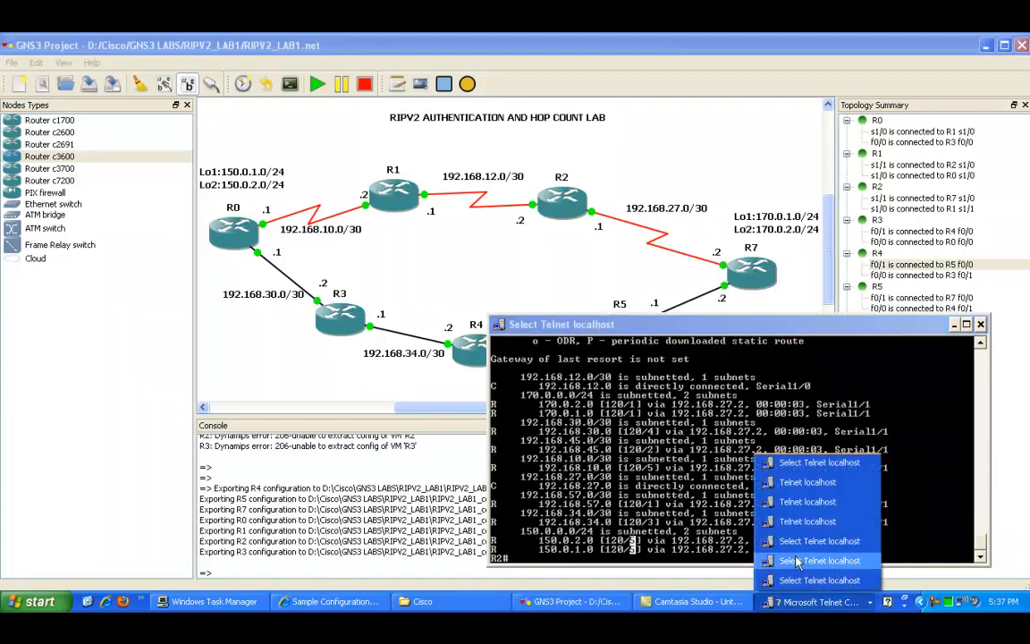
{"action": "left_click", "coordinate": [810, 579]}
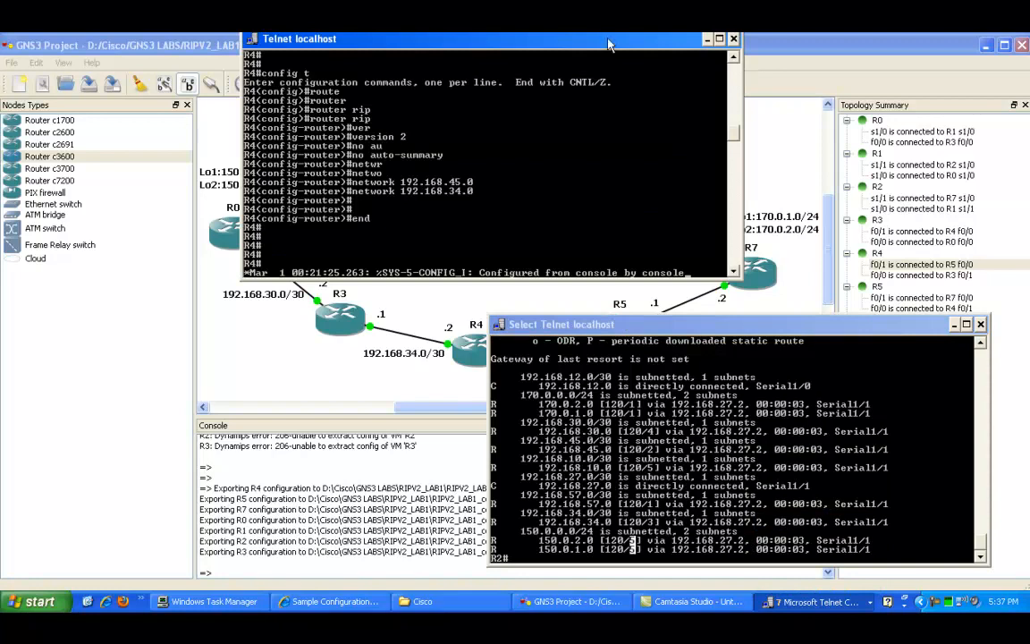
{"action": "left_click", "coordinate": [705, 40]}
Step: Return to R2's console and run traceroute to 150.0.2.1
{"action": "left_click", "coordinate": [639, 503]}
{"action": "key", "text": "Escape"}
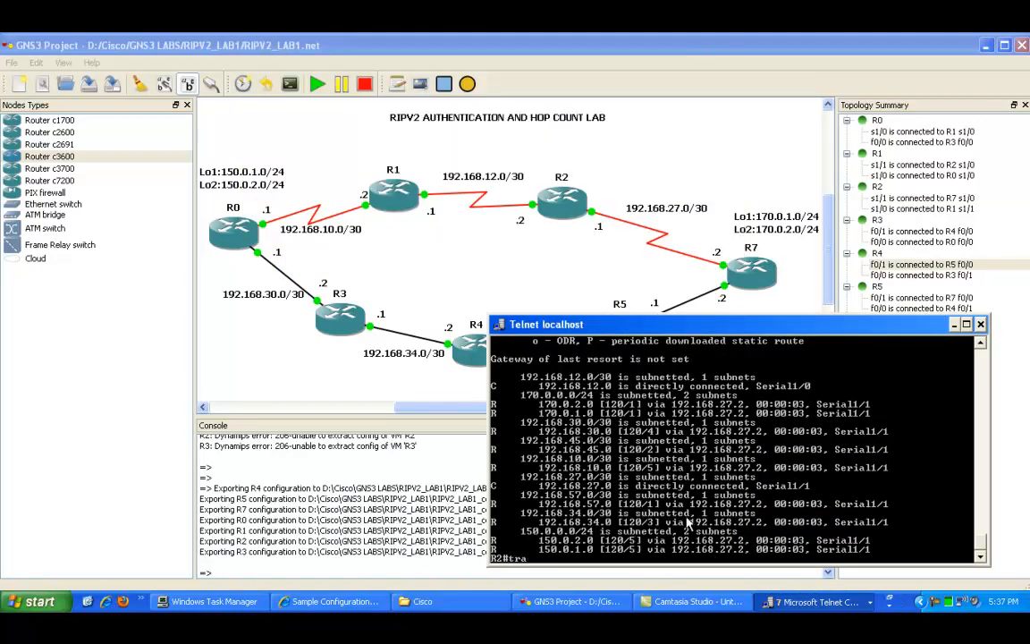
{"action": "type", "text": "ce"}
{"action": "key", "text": "Tab"}
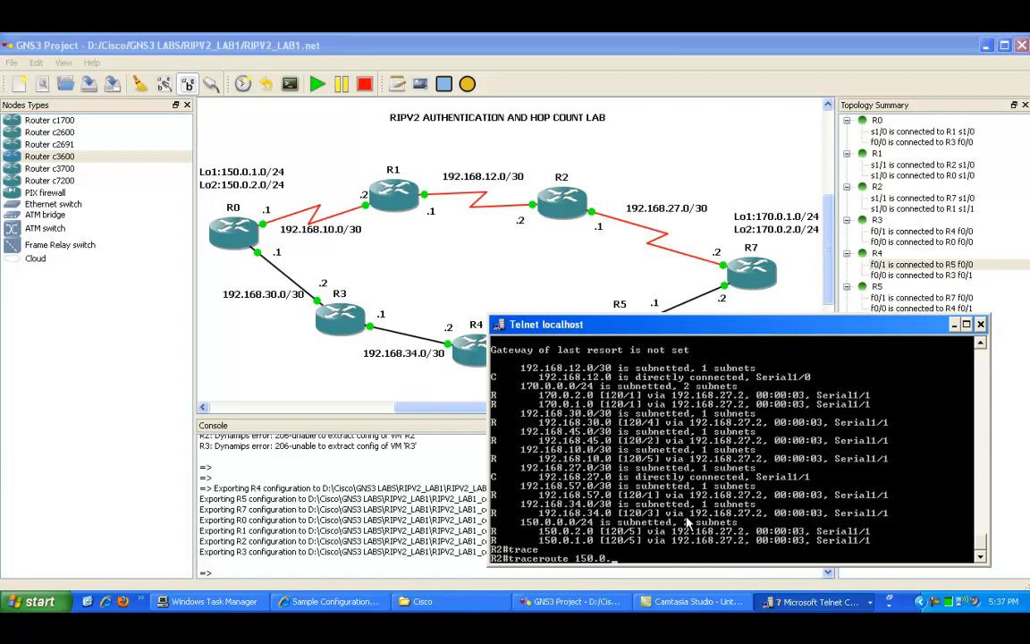
{"action": "type", "text": "150.0.2.1"}
{"action": "key", "text": "Return"}
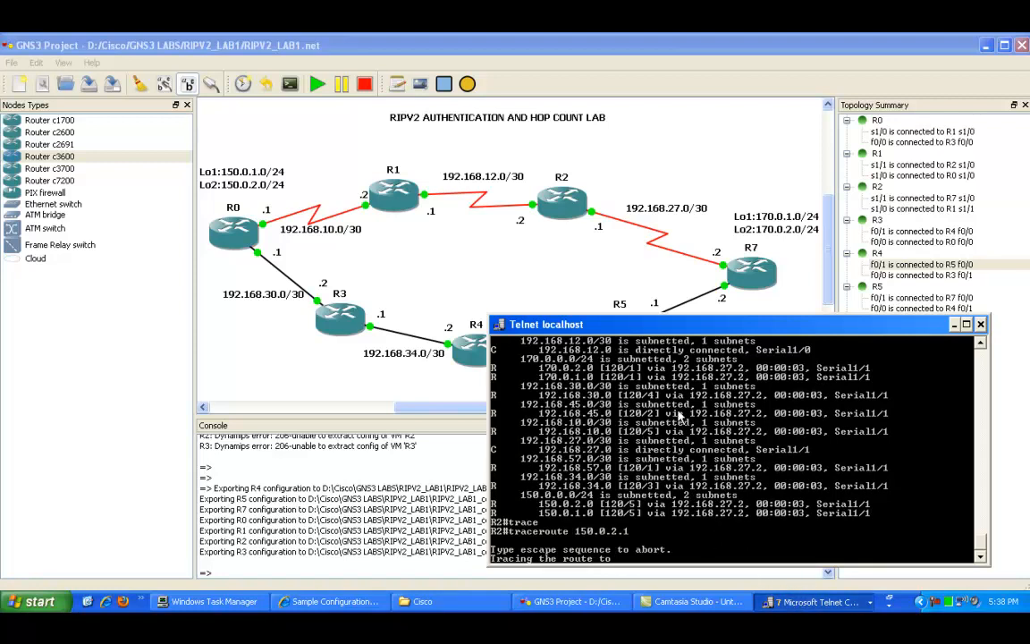
Step: Switch to R1's console and enter show ip route to view its routing table
{"action": "left_click", "coordinate": [781, 611]}
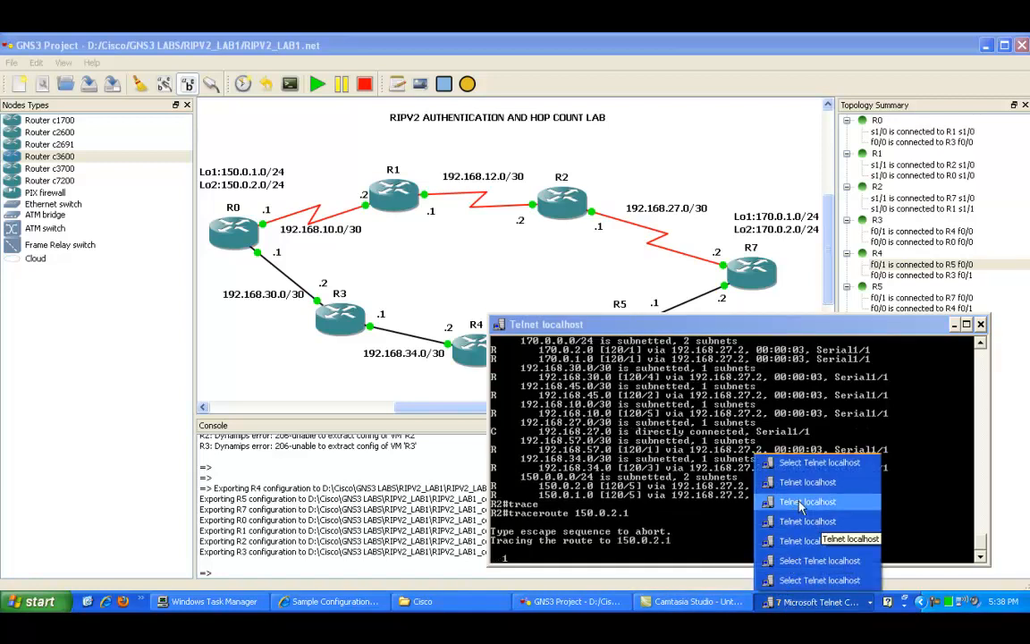
{"action": "left_click", "coordinate": [802, 503]}
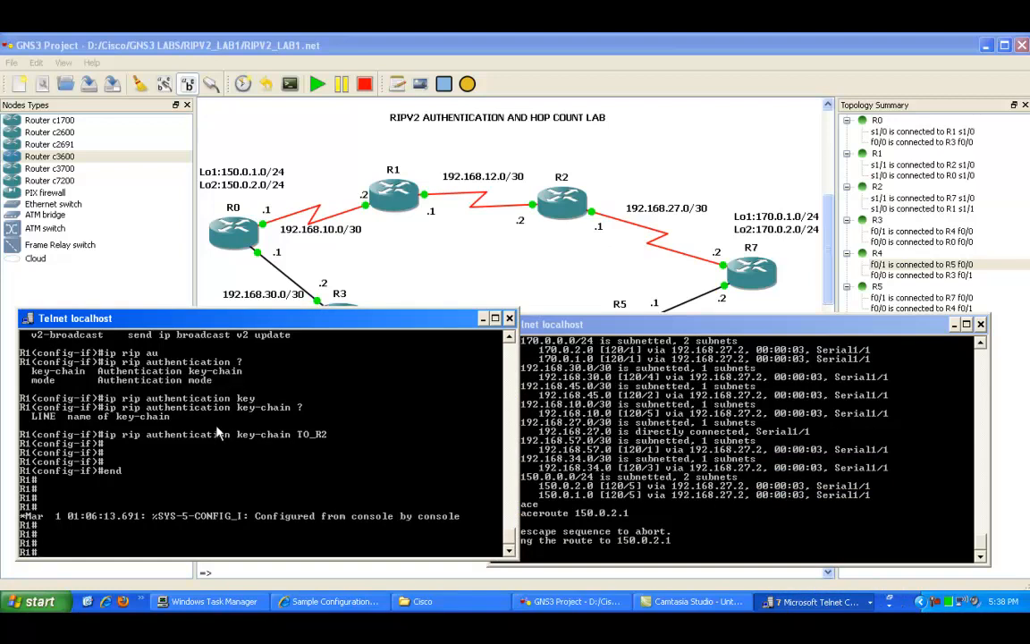
{"action": "type", "text": "show ip route"}
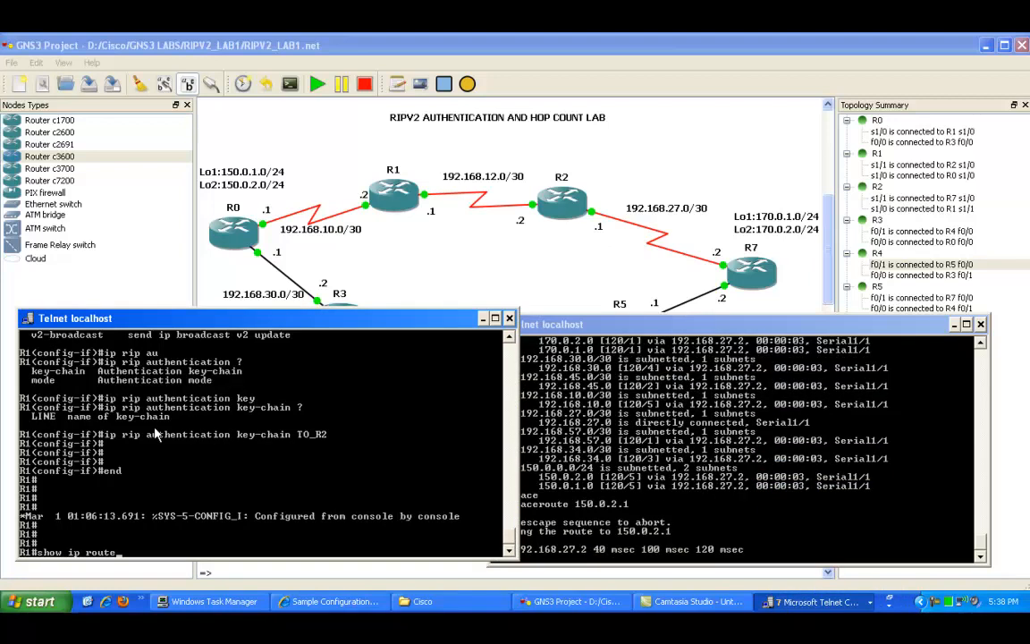
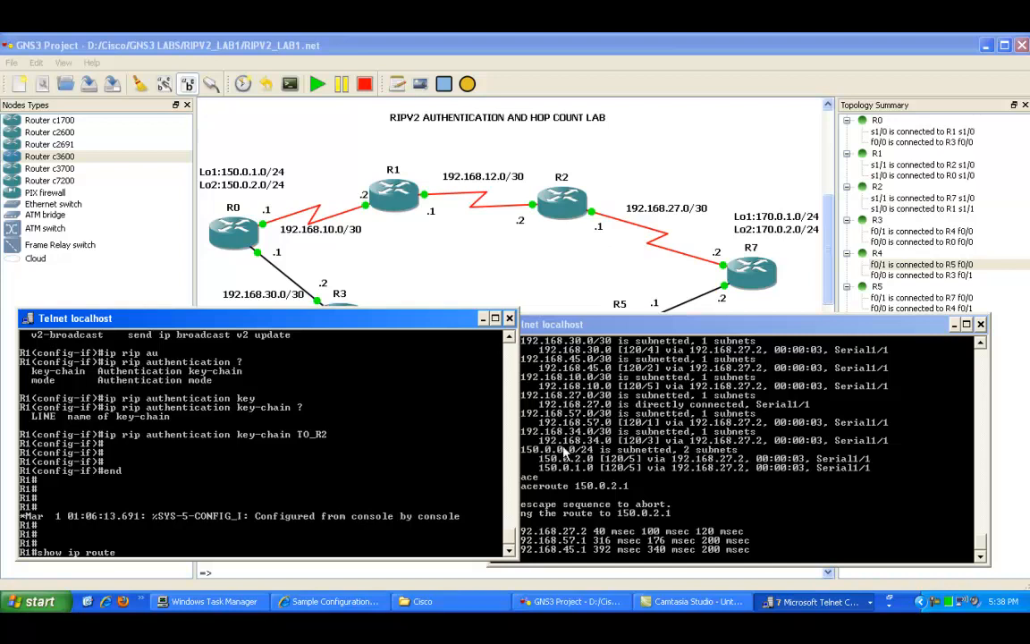
{"action": "left_click", "coordinate": [604, 453]}
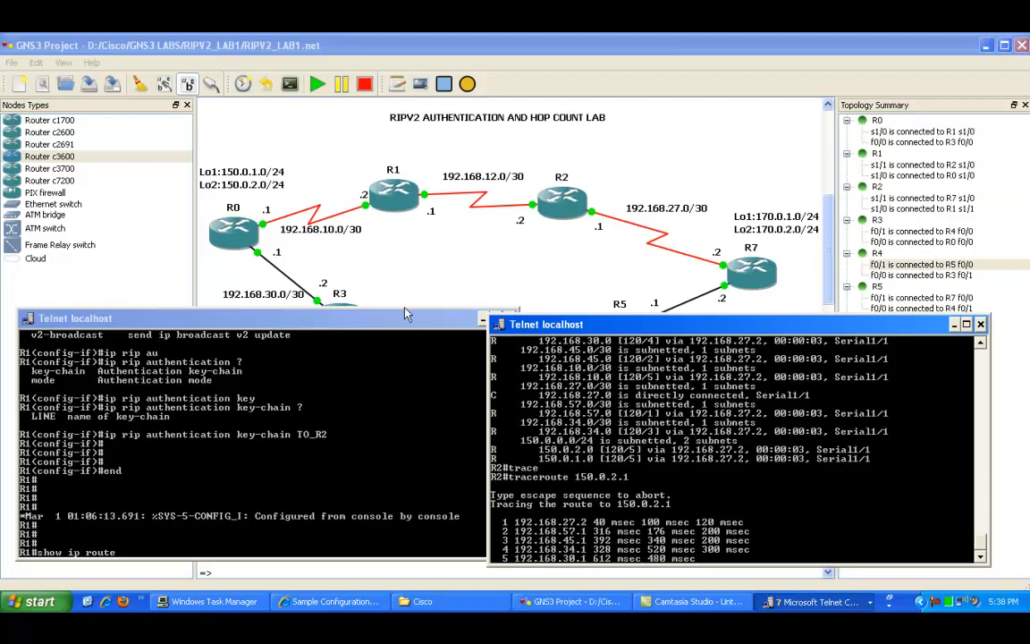
{"action": "left_click_drag", "start_coordinate": [409, 323], "coordinate": [324, 401]}
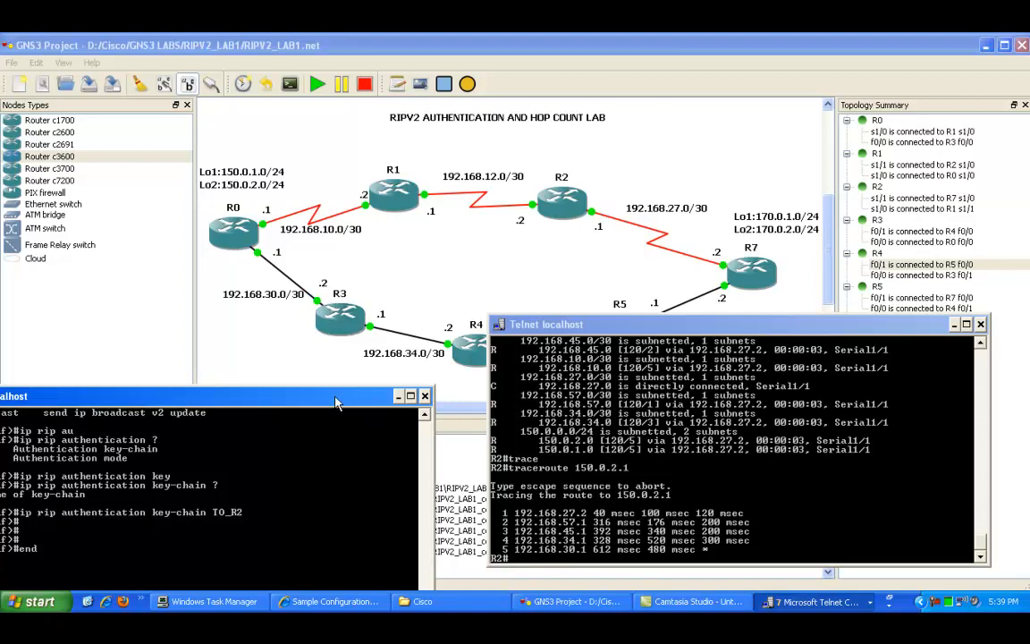
{"action": "left_click_drag", "start_coordinate": [340, 397], "coordinate": [431, 256]}
{"action": "left_click", "coordinate": [650, 417]}
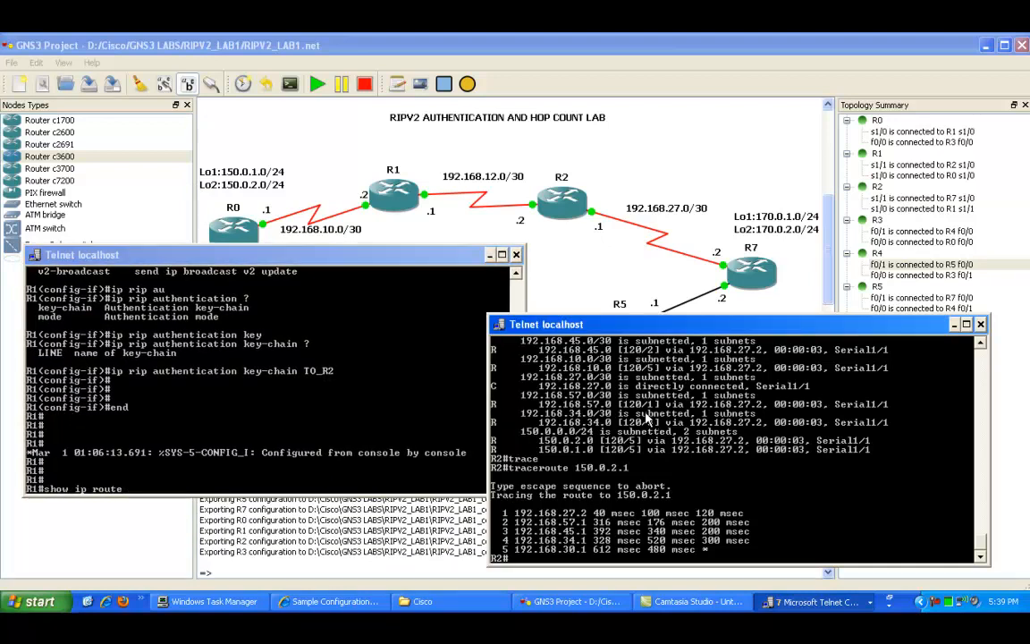
{"action": "left_click", "coordinate": [398, 257]}
{"action": "left_click", "coordinate": [575, 446]}
Step: On R2, enter global configuration mode and create the key chain TO_R1
{"action": "type", "text": "config t"}
{"action": "key", "text": "Return"}
{"action": "type", "text": "key"}
{"action": "key", "text": "Return"}
{"action": "type", "text": "key chain ?"}
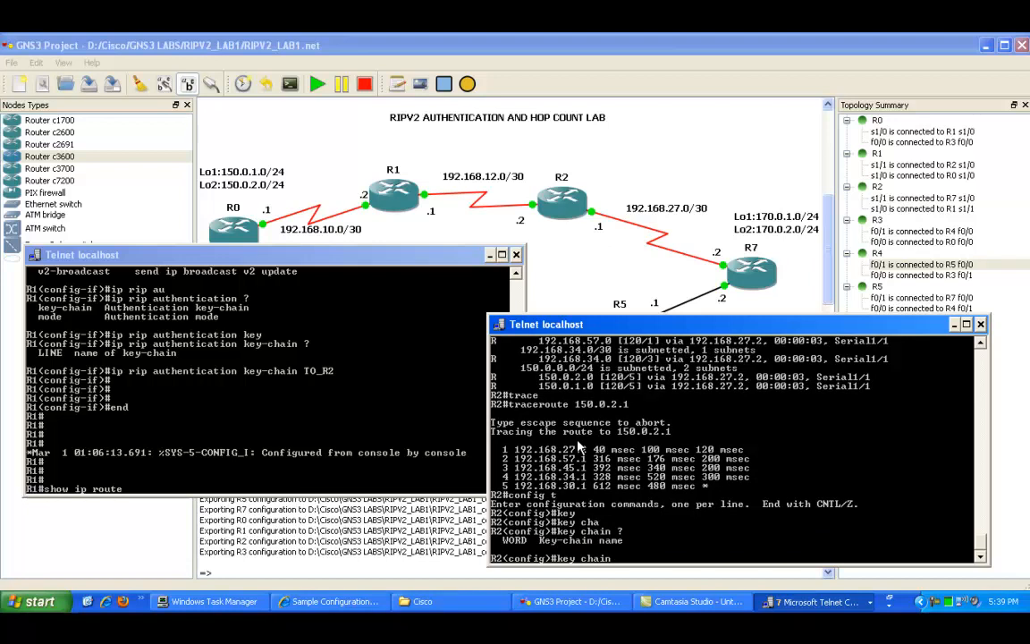
{"action": "type", "text": "TO_R1"}
{"action": "key", "text": "Return"}
Step: Define key 1 inside R2's TO_R1 key chain
{"action": "type", "text": "keychain)#ke"}
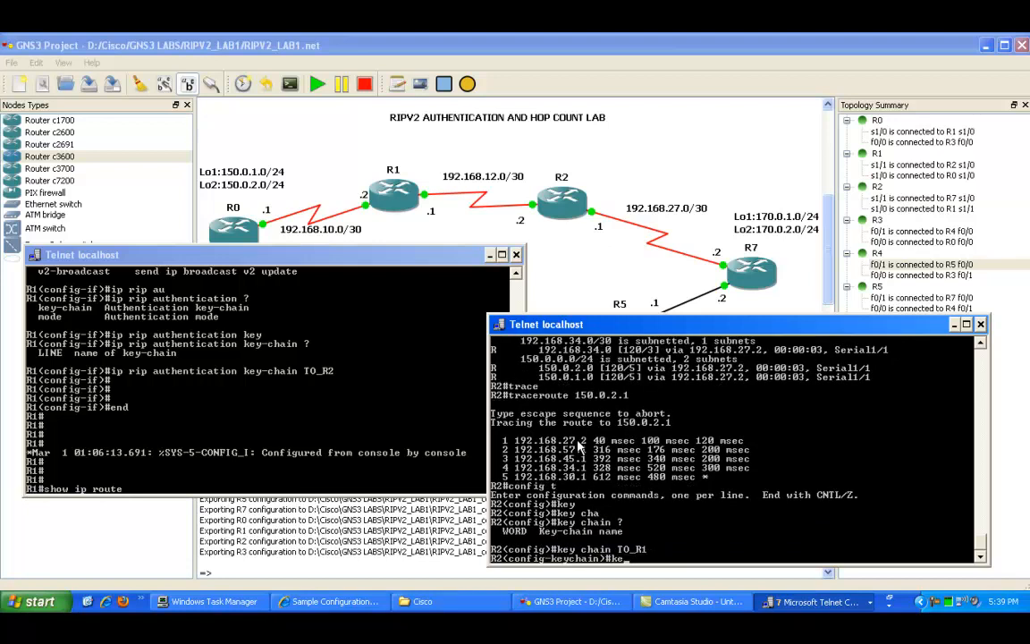
{"action": "key", "text": "Return"}
{"action": "type", "text": "keychain)#key"}
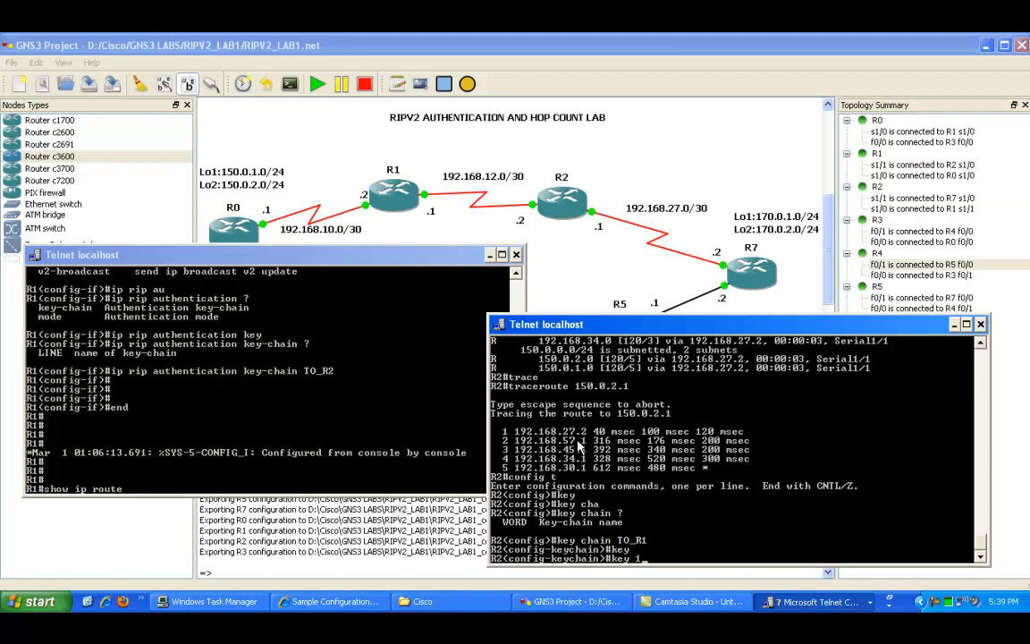
{"action": "type", "text": " 1"}
{"action": "key", "text": "Return"}
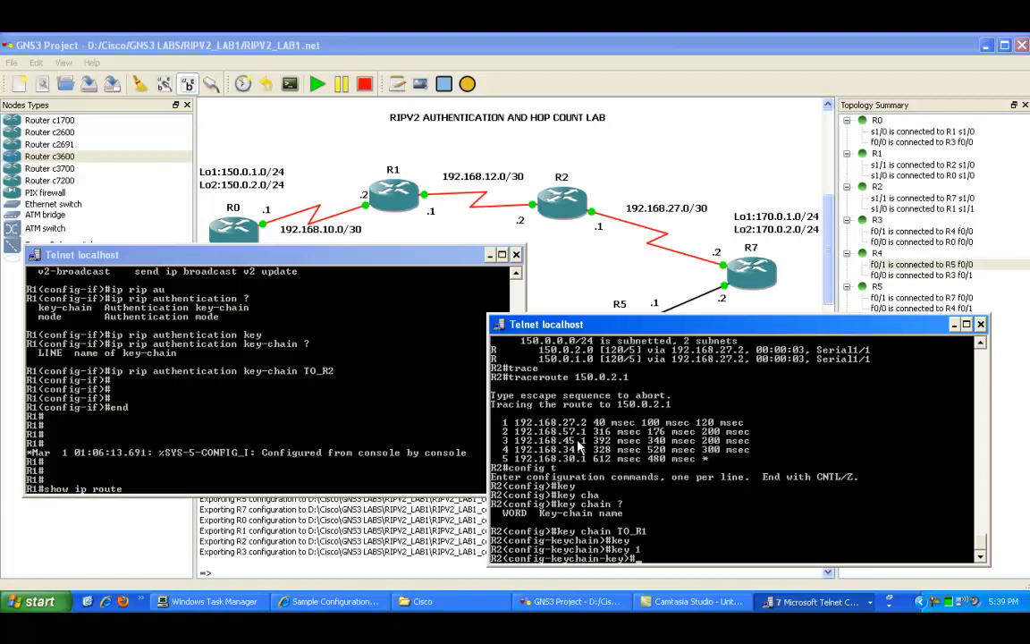
Step: Set key 1's key string to the shared authentication password and leave configuration mode
{"action": "type", "text": "key"}
{"action": "key", "text": "Tab"}
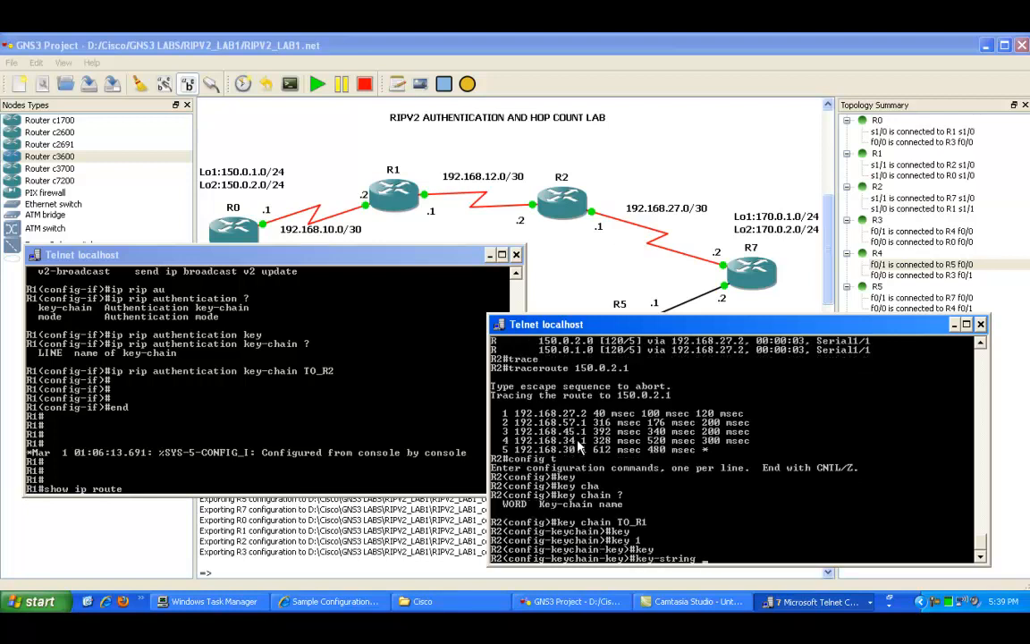
{"action": "type", "text": "cisco"}
{"action": "key", "text": "Return"}
{"action": "key", "text": "Return"}
{"action": "key", "text": "Return"}
{"action": "type", "text": "end"}
{"action": "key", "text": "Return"}
{"action": "key", "text": "Return"}
{"action": "key", "text": "Return"}
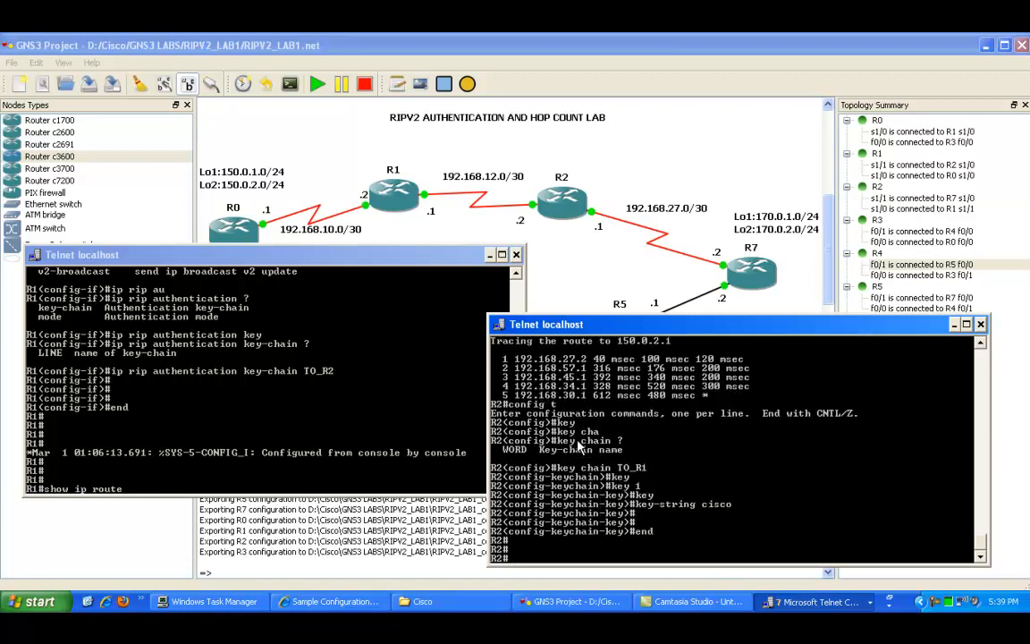
Step: Enable RIP debugging on R2 with debug ip rip
{"action": "type", "text": "debu"}
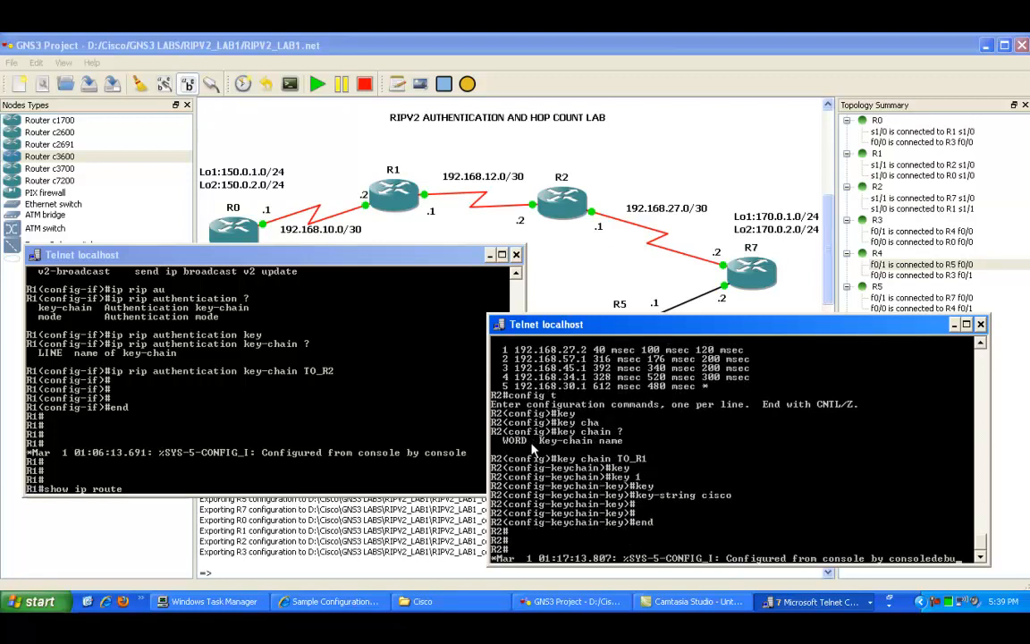
{"action": "type", "text": "g ip rip"}
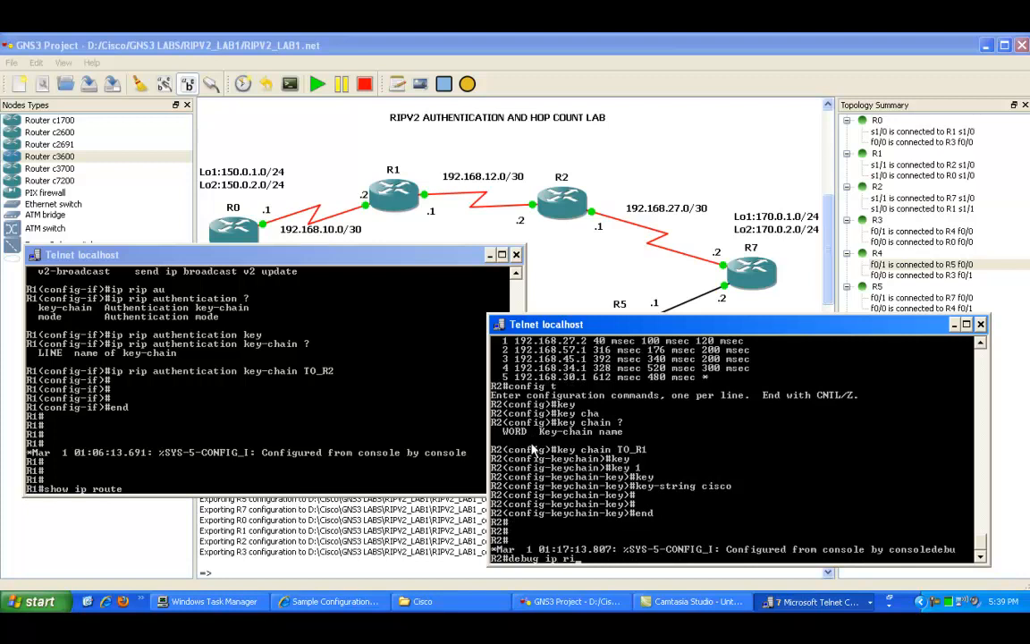
{"action": "key", "text": "Return"}
{"action": "key", "text": "Return"}
{"action": "key", "text": "Return"}
{"action": "key", "text": "Return"}
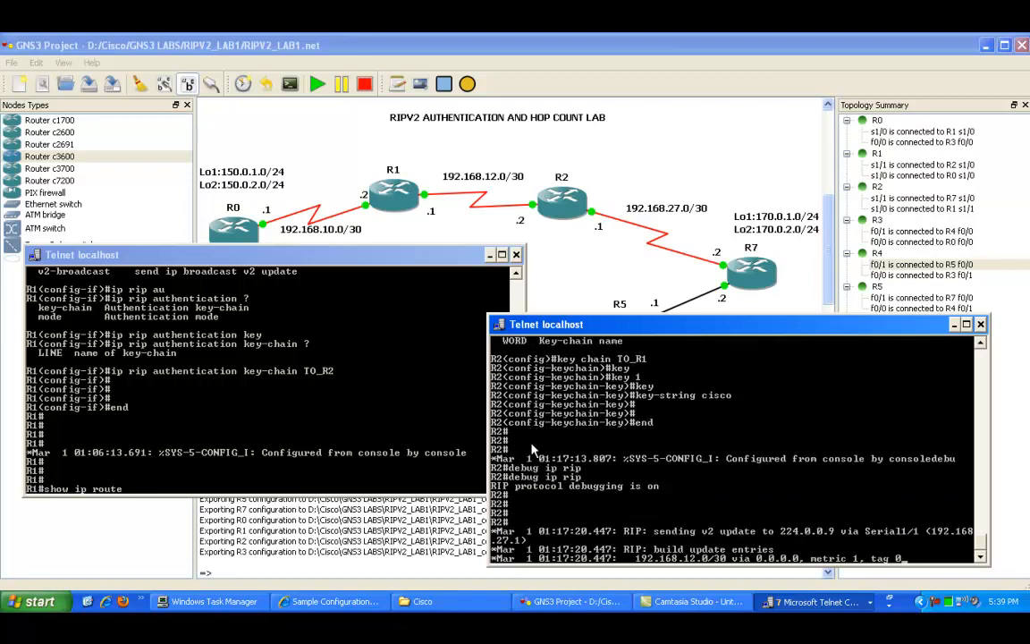
Step: Highlight the received v2 update routes and the ignored invalid-authentication packet lines in R2's RIP debug output
{"action": "right_click", "coordinate": [706, 536]}
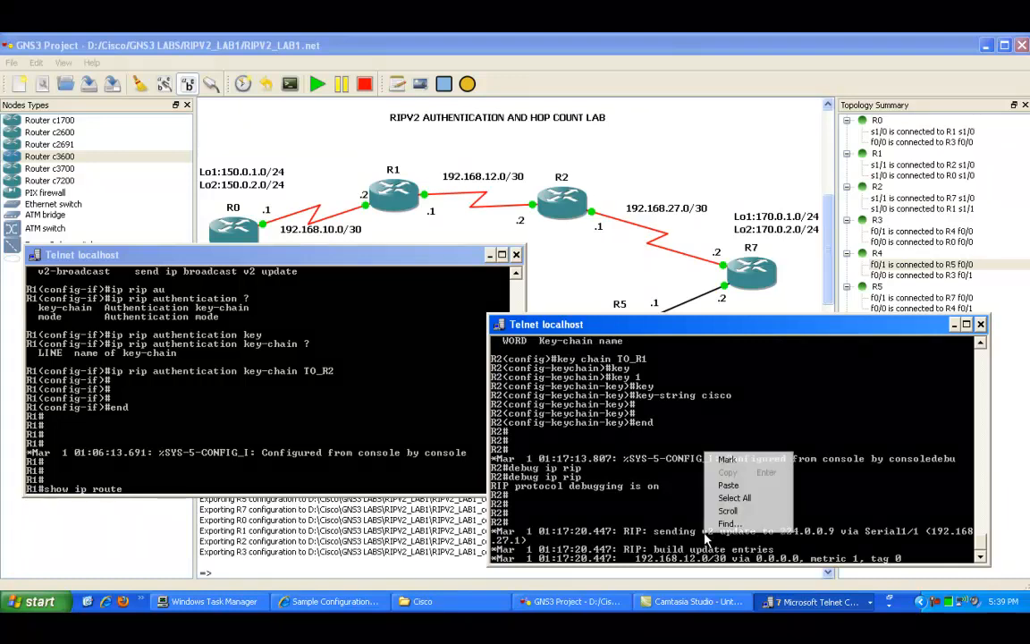
{"action": "left_click", "coordinate": [728, 459]}
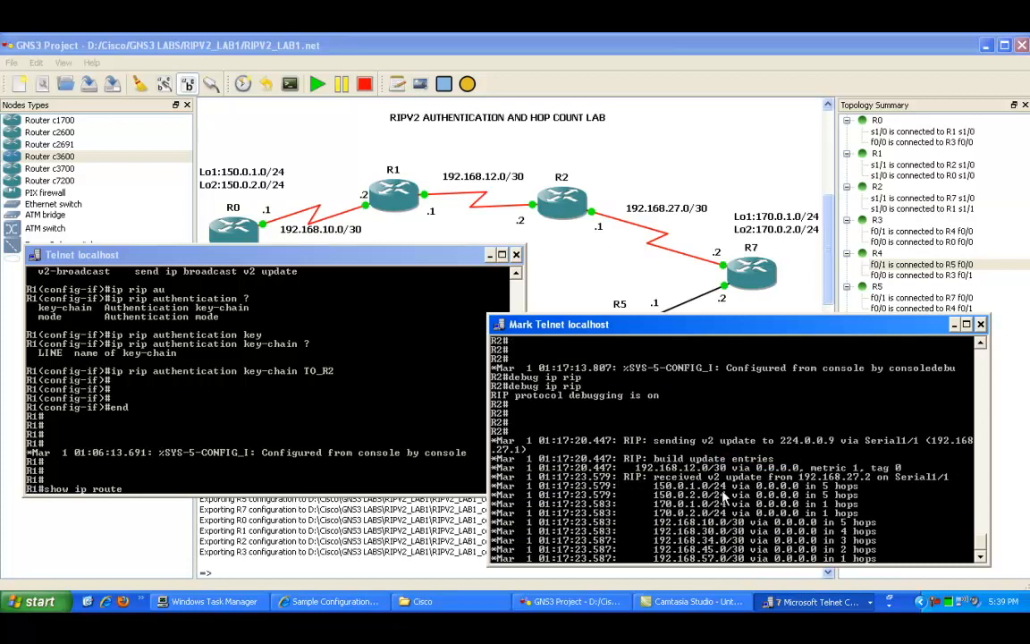
{"action": "left_click_drag", "start_coordinate": [697, 474], "coordinate": [867, 466]}
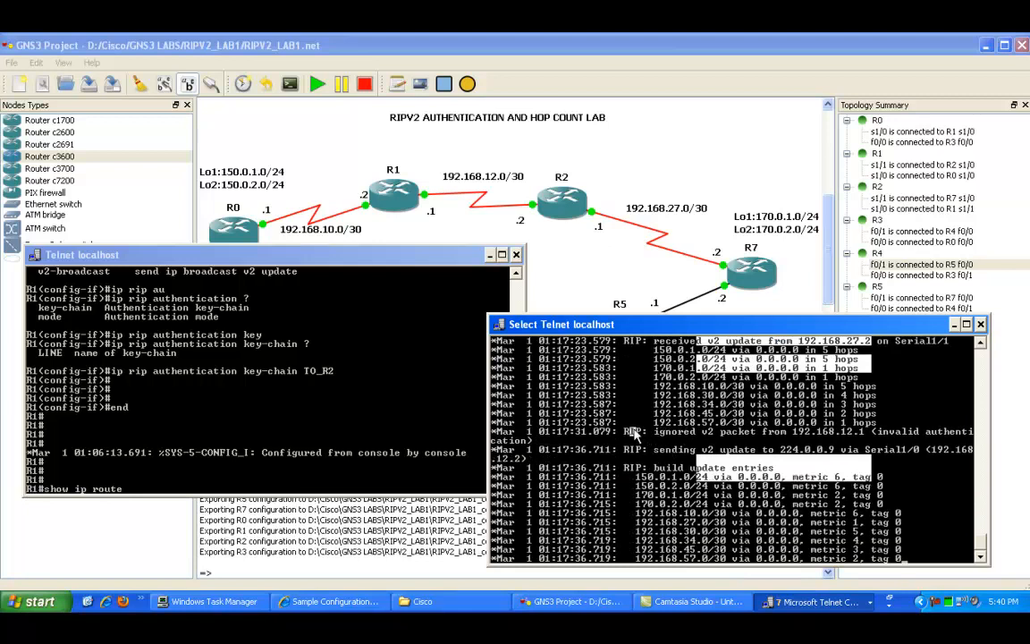
{"action": "left_click_drag", "start_coordinate": [626, 422], "coordinate": [868, 433]}
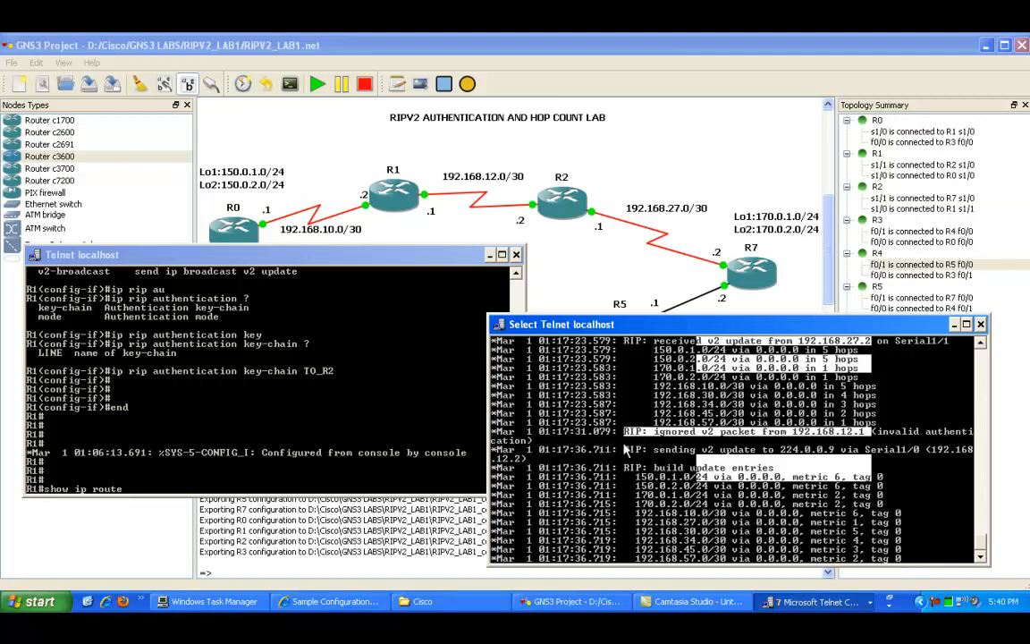
{"action": "left_click", "coordinate": [633, 448]}
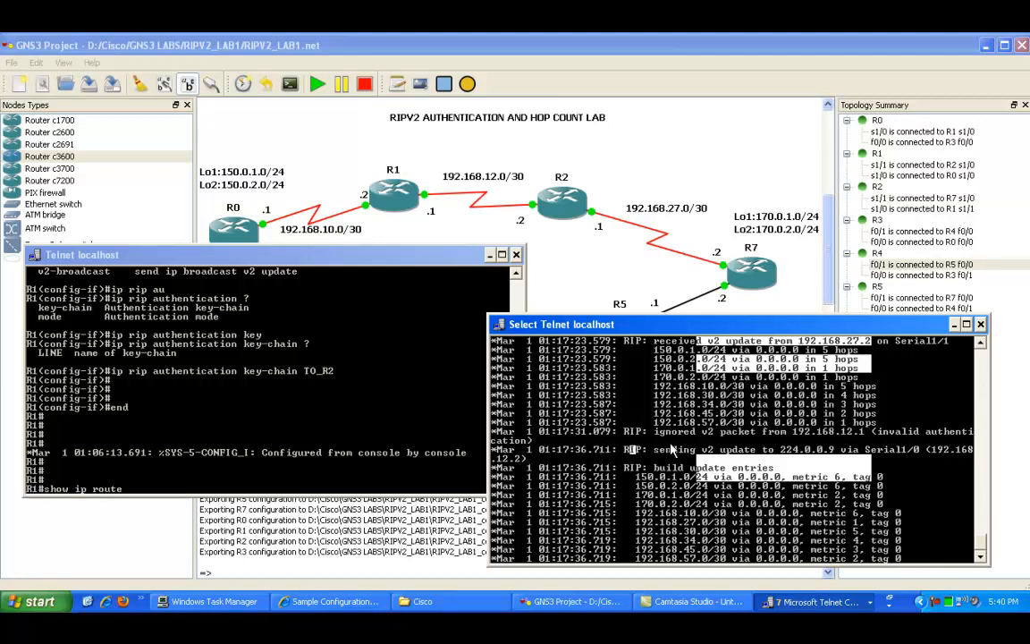
{"action": "left_click", "coordinate": [636, 487]}
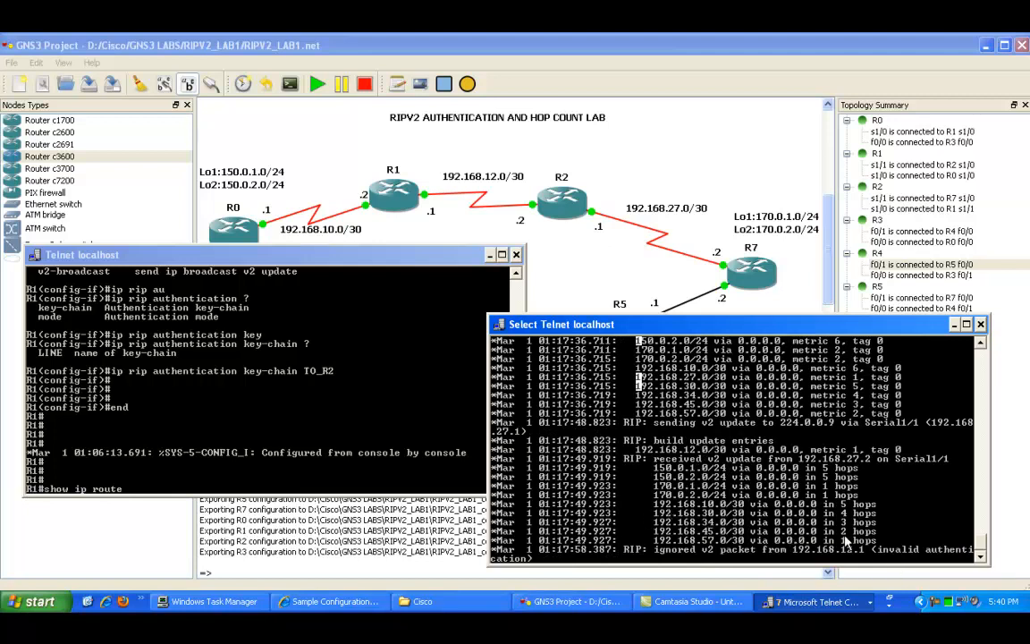
Step: Switch to R1's console and run show run to display its running configuration
{"action": "left_click", "coordinate": [224, 401]}
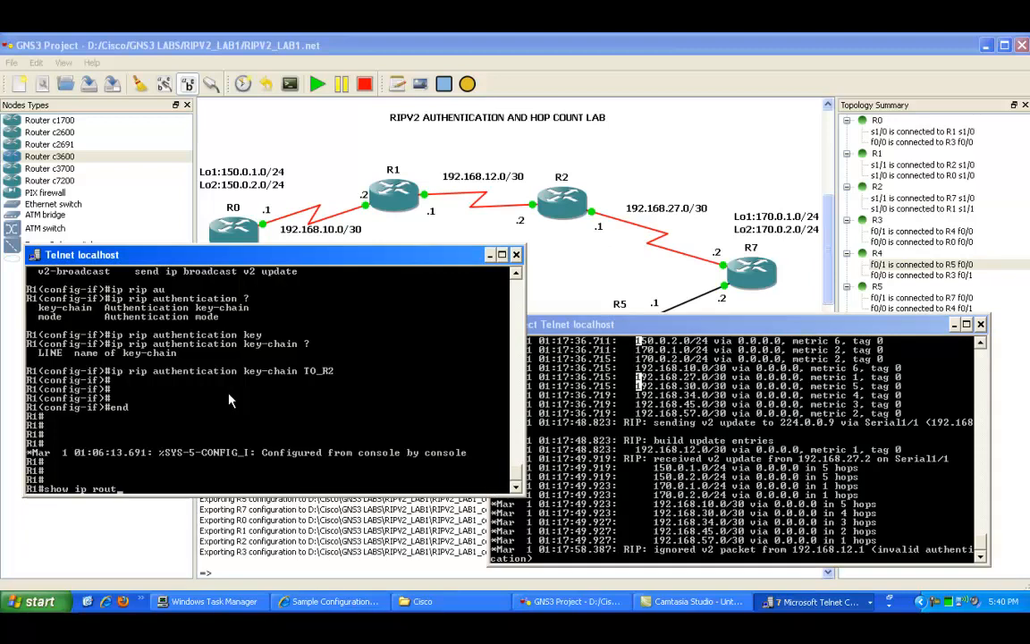
{"action": "key", "text": "BackSpace"}
{"action": "key", "text": "BackSpace"}
{"action": "key", "text": "BackSpace"}
{"action": "key", "text": "BackSpace"}
{"action": "key", "text": "BackSpace"}
{"action": "key", "text": "BackSpace"}
{"action": "key", "text": "BackSpace"}
{"action": "key", "text": "BackSpace"}
{"action": "key", "text": "BackSpace"}
{"action": "key", "text": "BackSpace"}
{"action": "key", "text": "BackSpace"}
{"action": "key", "text": "BackSpace"}
{"action": "key", "text": "BackSpace"}
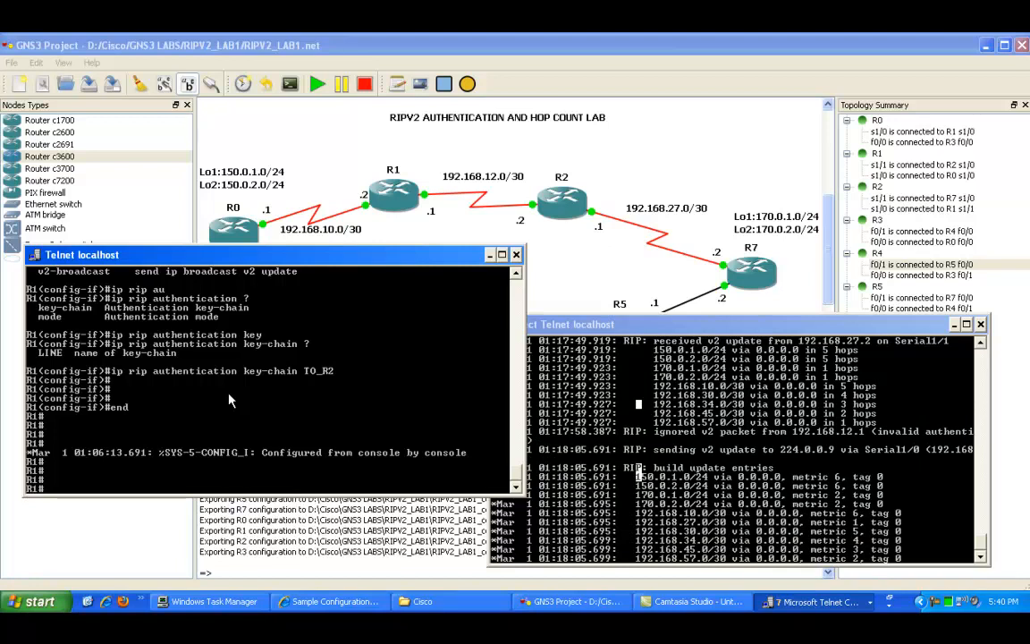
{"action": "type", "text": "show ip route"}
{"action": "key", "text": "BackSpace"}
{"action": "key", "text": "BackSpace"}
{"action": "key", "text": "BackSpace"}
{"action": "key", "text": "BackSpace"}
{"action": "key", "text": "BackSpace"}
{"action": "key", "text": "BackSpace"}
{"action": "type", "text": "run"}
{"action": "key", "text": "Return"}
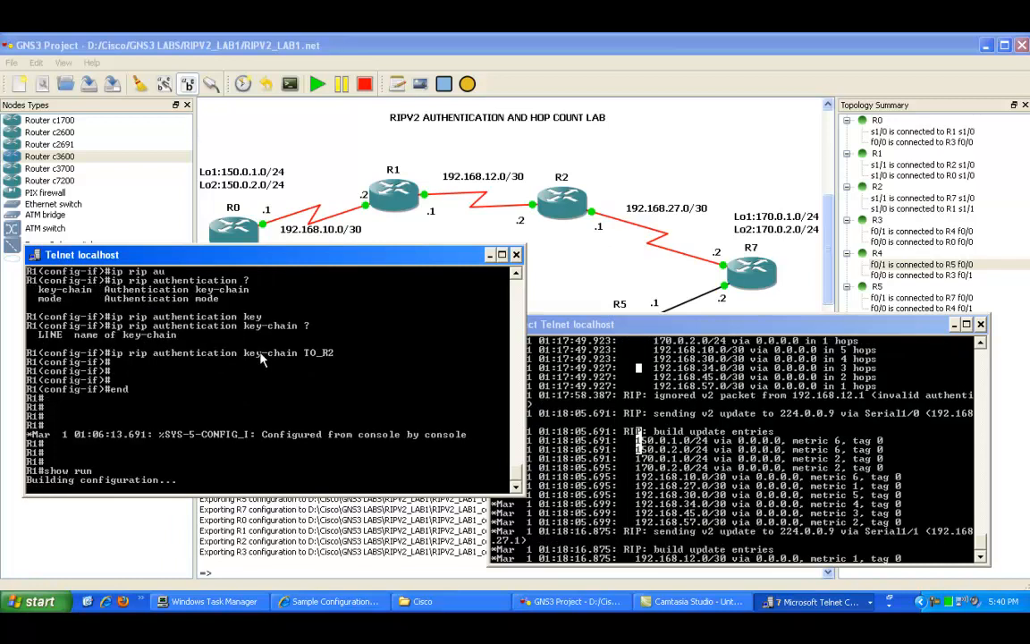
Step: Scroll through R1's console output to review its interface RIP authentication commands
{"action": "scroll", "coordinate": [254, 388], "scroll_direction": "up", "scroll_amount": 2}
{"action": "key", "text": "space"}
{"action": "scroll", "coordinate": [255, 405], "scroll_direction": "up", "scroll_amount": 10}
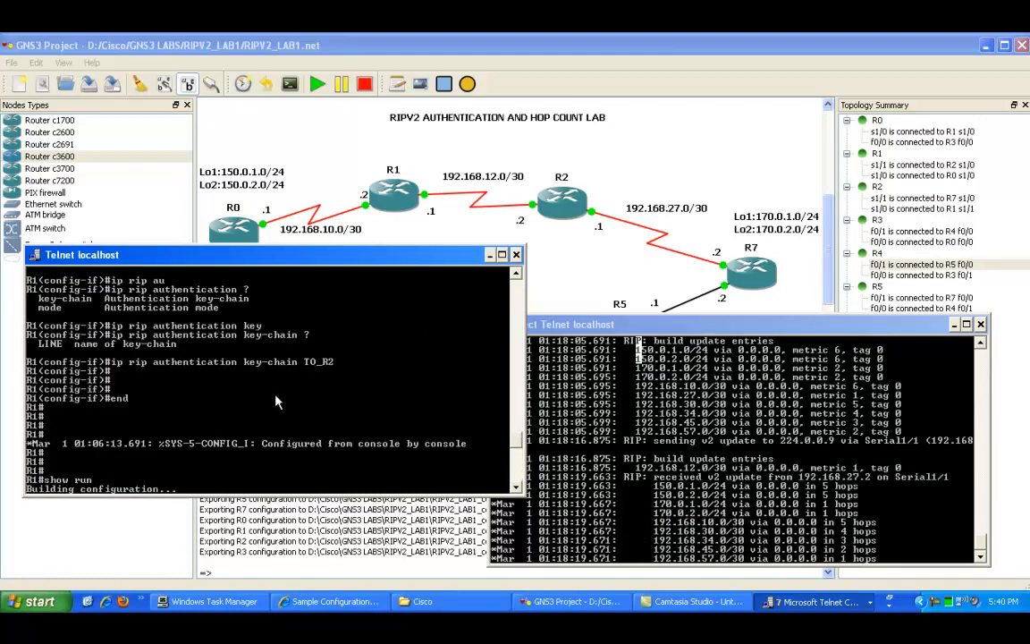
{"action": "scroll", "coordinate": [204, 399], "scroll_direction": "up", "scroll_amount": 4}
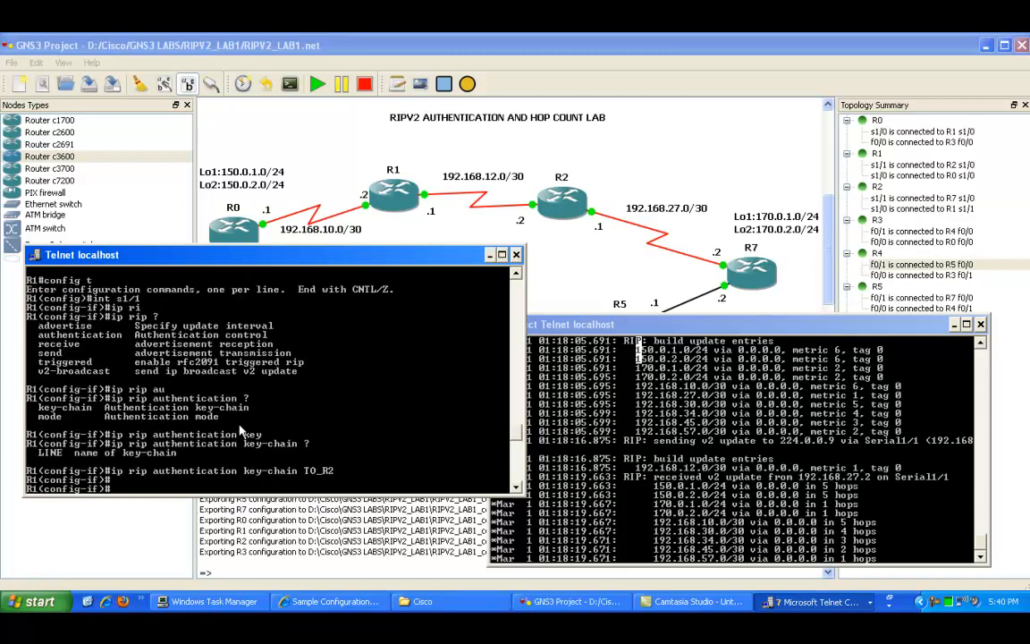
{"action": "scroll", "coordinate": [190, 435], "scroll_direction": "up", "scroll_amount": 4}
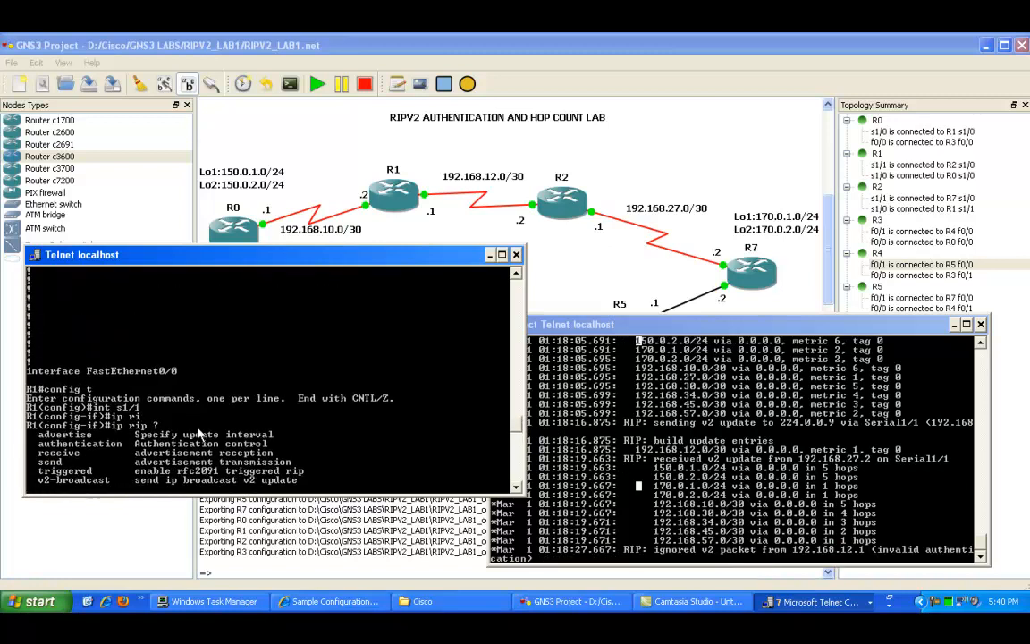
{"action": "scroll", "coordinate": [199, 433], "scroll_direction": "down", "scroll_amount": 3}
Step: Return to R2's console and enter global configuration mode
{"action": "left_click", "coordinate": [697, 438]}
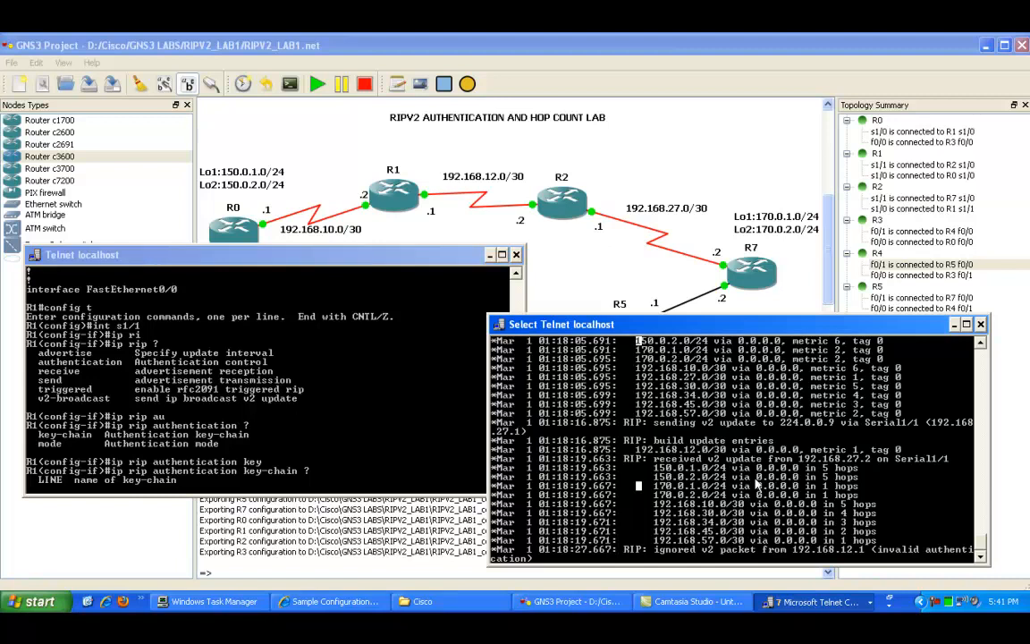
{"action": "key", "text": "Return"}
{"action": "key", "text": "Return"}
{"action": "key", "text": "Return"}
{"action": "key", "text": "Return"}
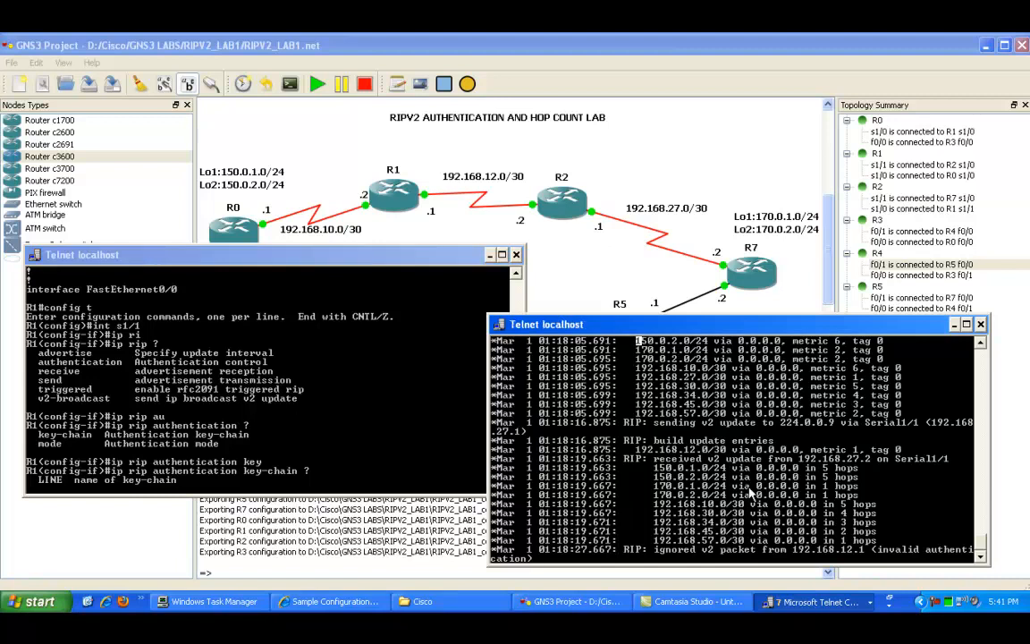
{"action": "type", "text": "config"}
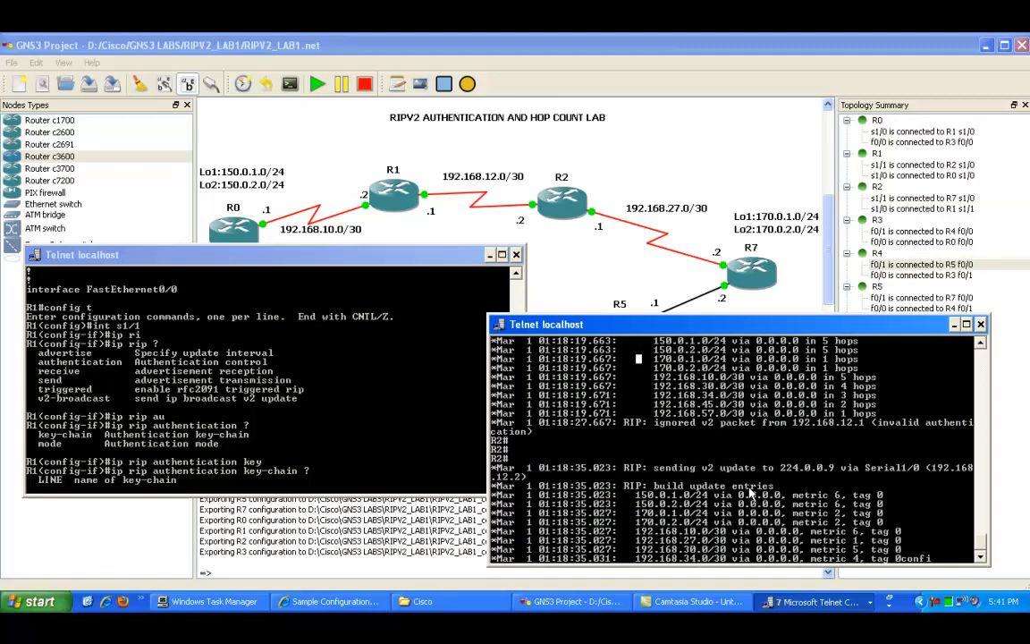
{"action": "key", "text": "Tab"}
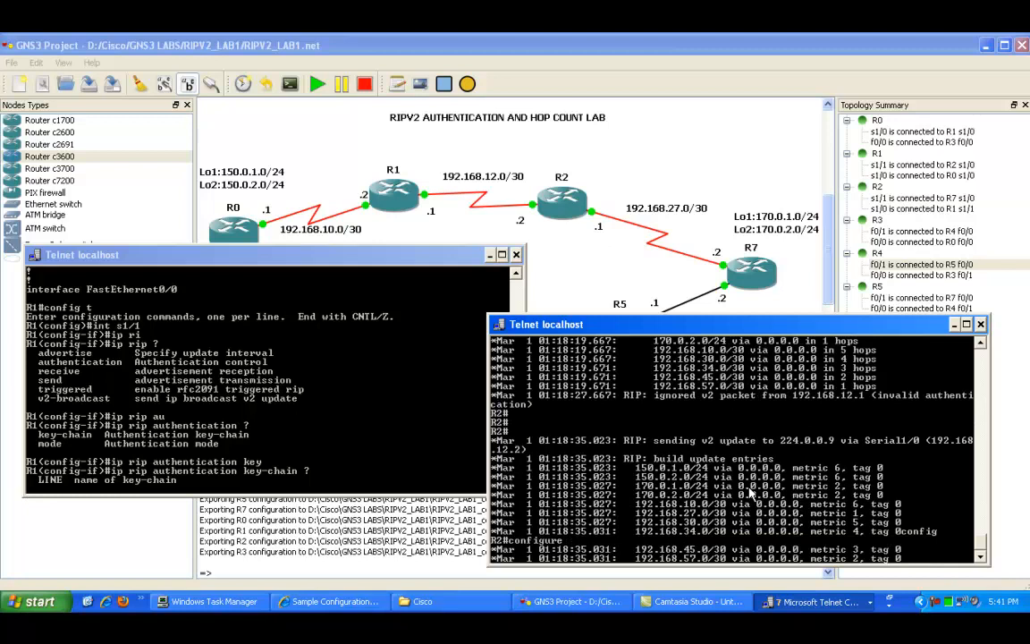
{"action": "type", "text": "t"}
{"action": "key", "text": "Return"}
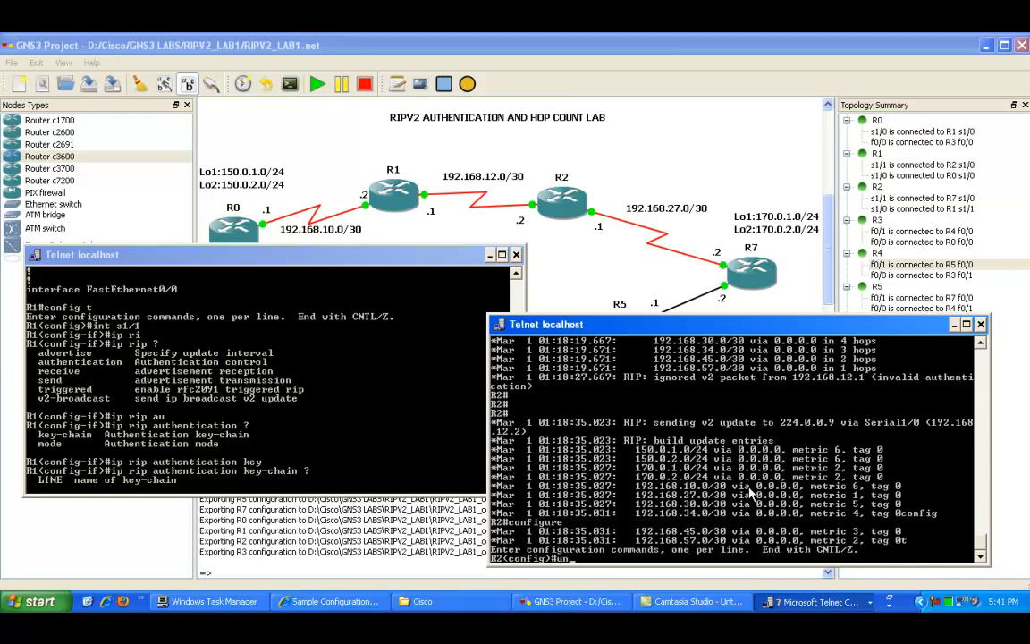
Step: Turn off all debugging on R2 using do un all
{"action": "key", "text": "BackSpace"}
{"action": "key", "text": "BackSpace"}
{"action": "type", "text": "do un all"}
{"action": "key", "text": "Return"}
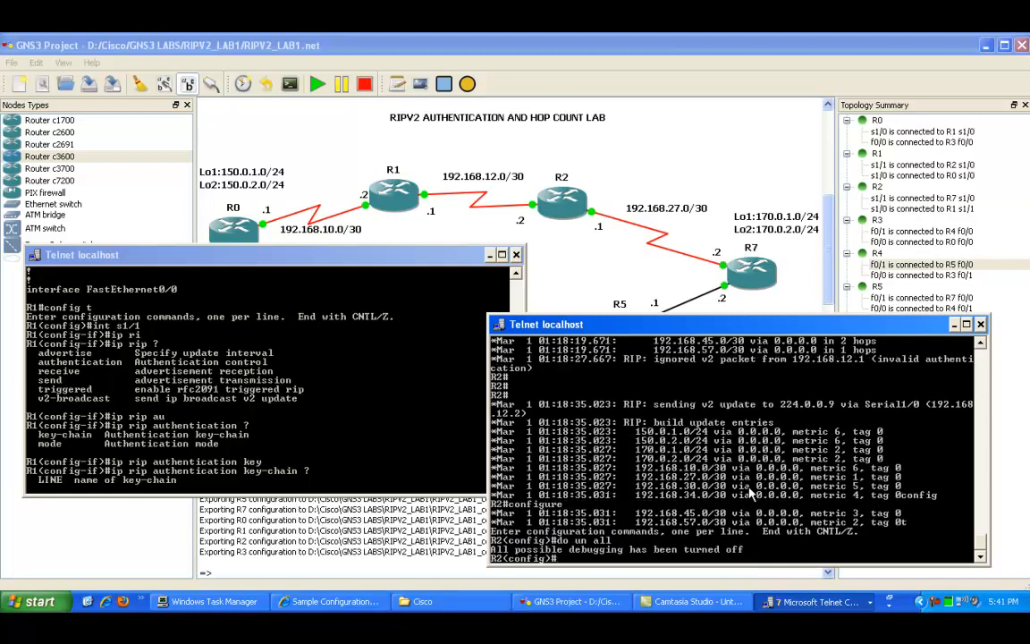
{"action": "key", "text": "Return"}
{"action": "key", "text": "Return"}
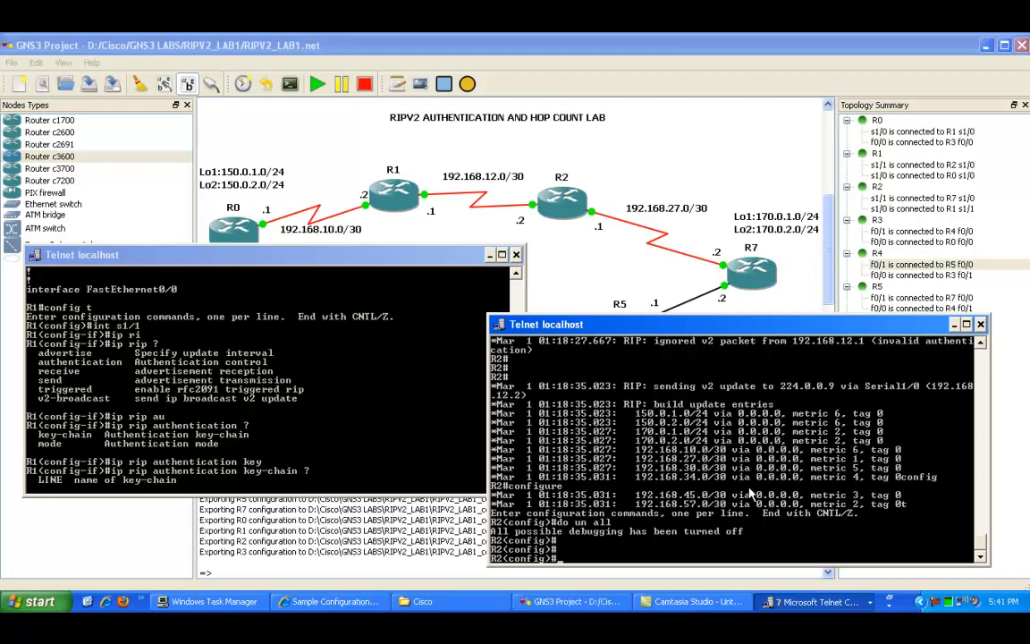
Step: On R2's Serial1/0 interface, apply RIP authentication with key-chain TO_R1
{"action": "type", "text": "int s1/0"}
{"action": "key", "text": "Return"}
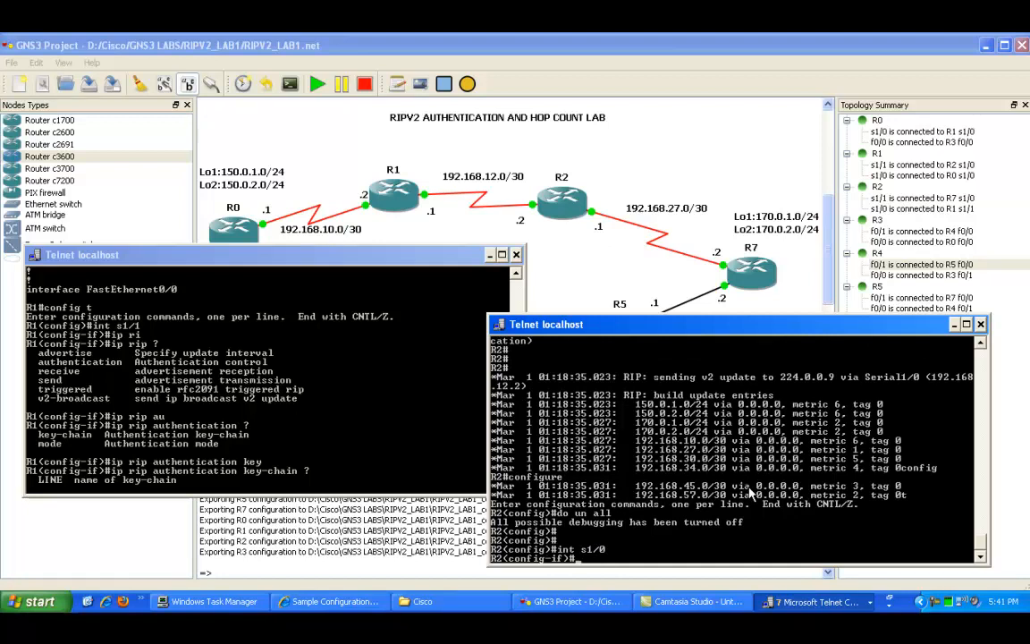
{"action": "type", "text": "ip rip"}
{"action": "key", "text": "Return"}
{"action": "type", "text": "ip rip au"}
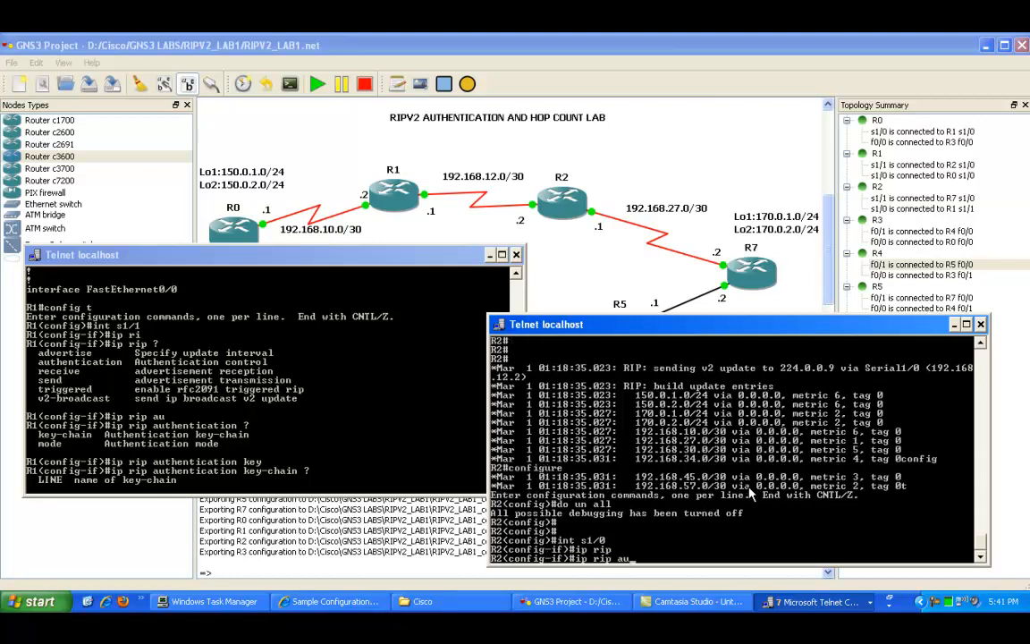
{"action": "key", "text": "Tab"}
{"action": "type", "text": "? key"}
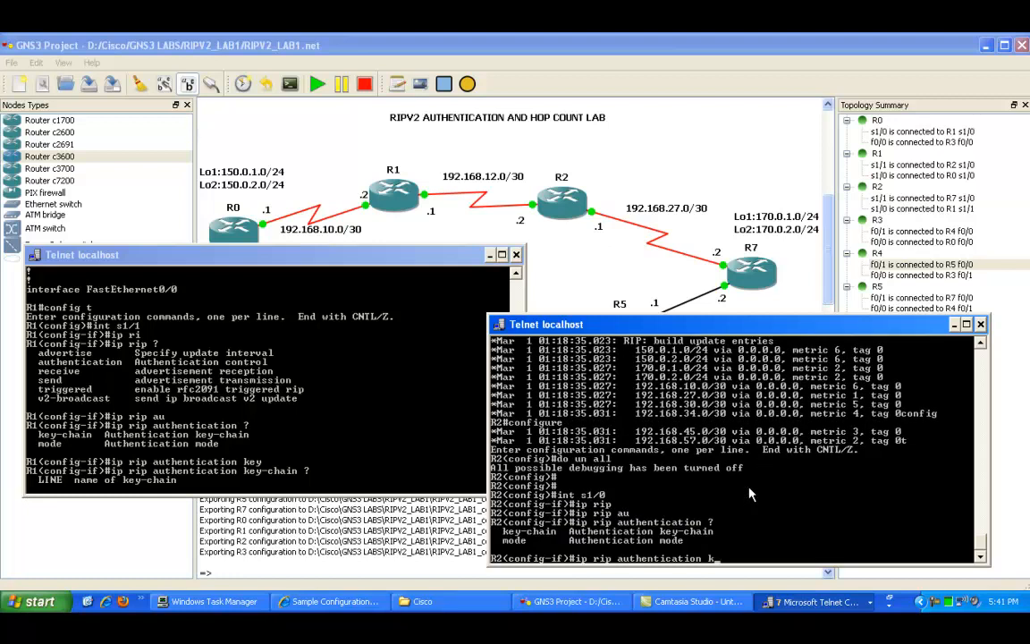
{"action": "key", "text": "Tab"}
{"action": "type", "text": "TO_R1"}
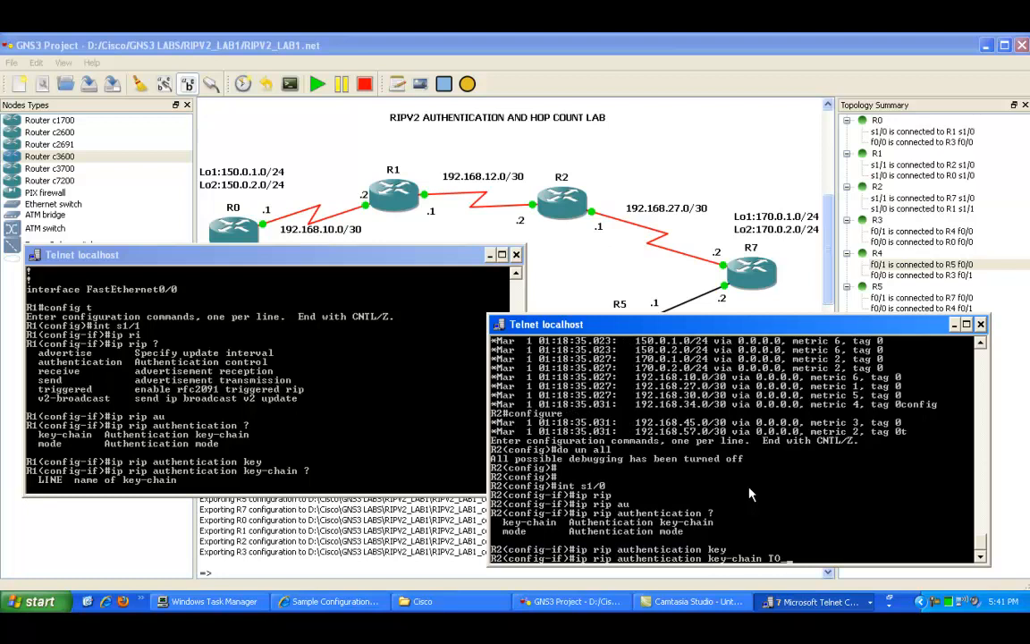
{"action": "key", "text": "Return"}
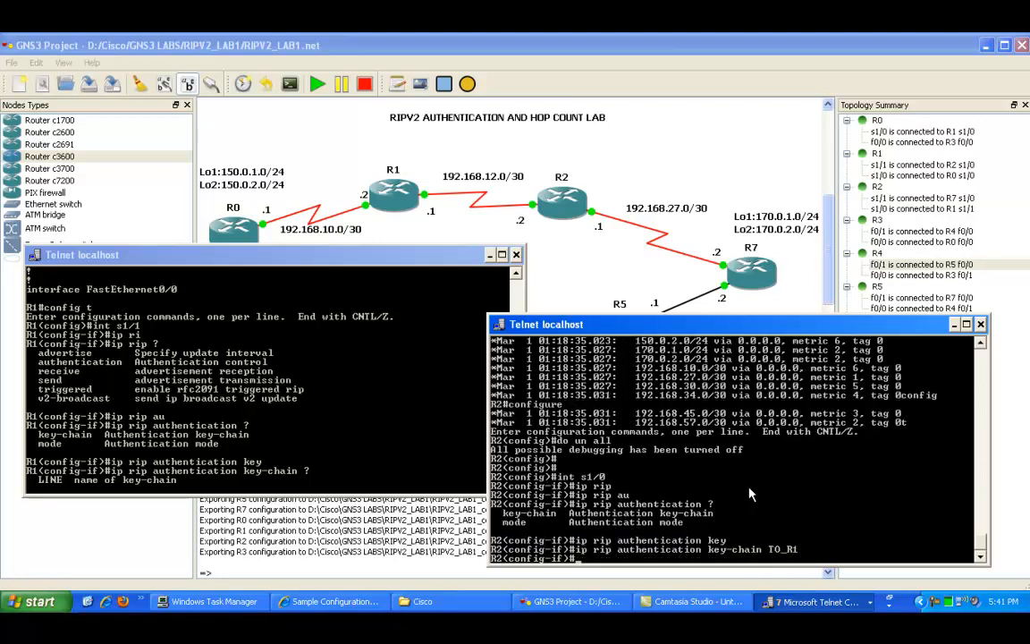
{"action": "key", "text": "Return"}
Step: Leave configuration mode and enable RIP protocol debugging on R2 with debug ip rip
{"action": "key", "text": "Return"}
{"action": "type", "text": "end"}
{"action": "key", "text": "Return"}
{"action": "type", "text": "deb"}
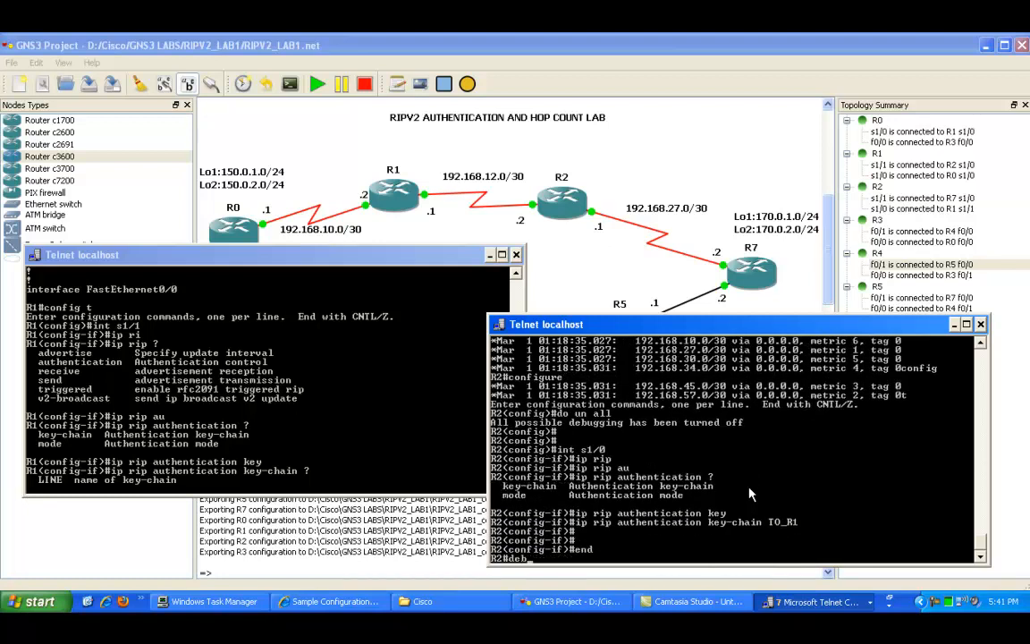
{"action": "type", "text": "ug ip pri"}
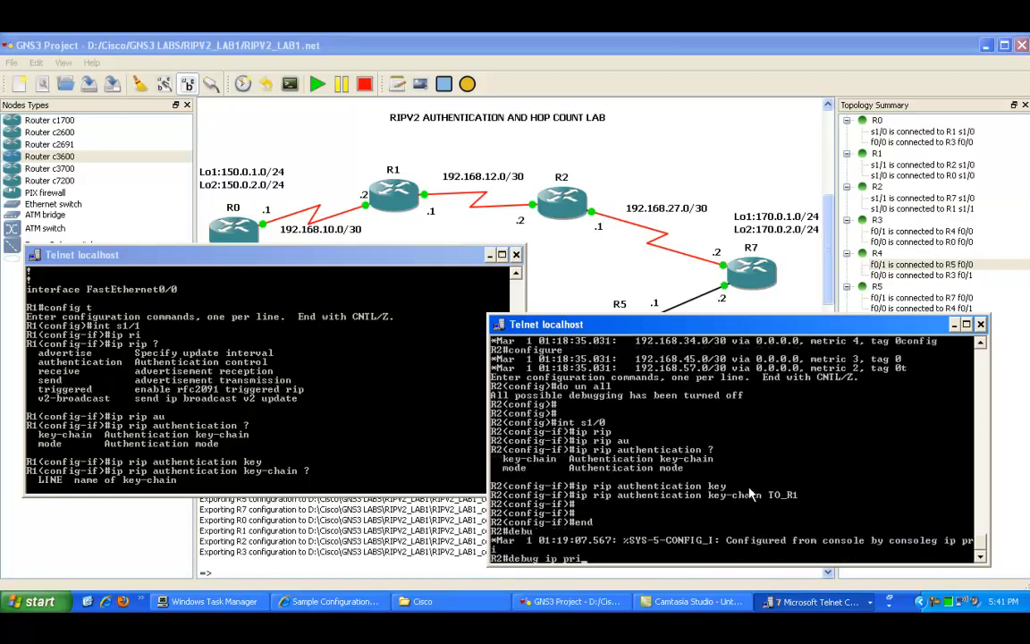
{"action": "key", "text": "BackSpace"}
{"action": "key", "text": "BackSpace"}
{"action": "key", "text": "BackSpace"}
{"action": "type", "text": "rip"}
{"action": "key", "text": "Return"}
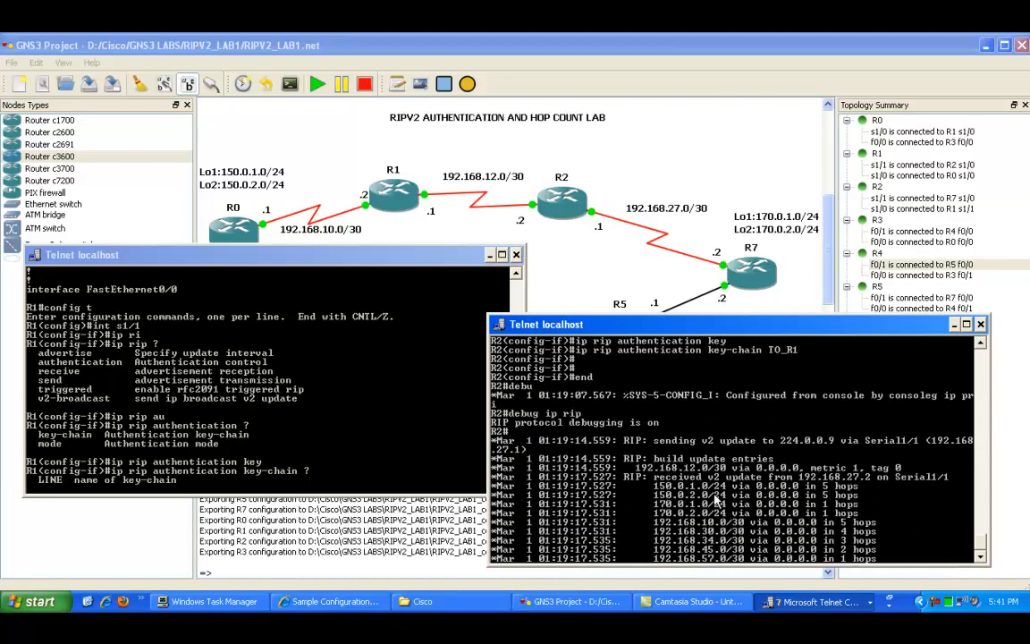
Step: Highlight the received route hop counts in R2's RIP debug output
{"action": "right_click", "coordinate": [655, 442]}
{"action": "left_click", "coordinate": [672, 447]}
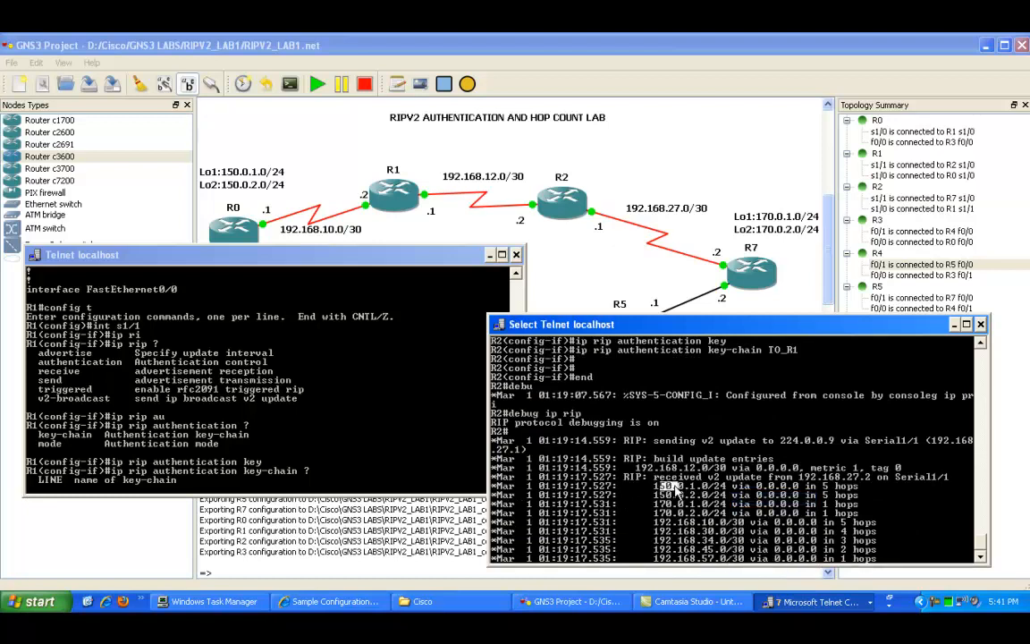
{"action": "left_click_drag", "start_coordinate": [663, 488], "coordinate": [862, 497]}
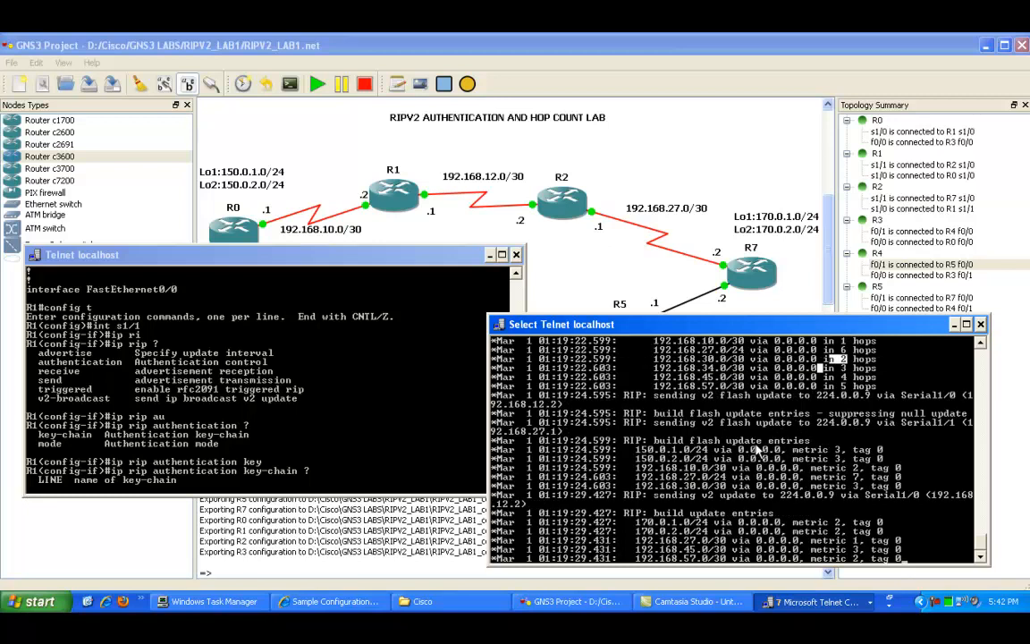
{"action": "left_click_drag", "start_coordinate": [671, 437], "coordinate": [805, 456]}
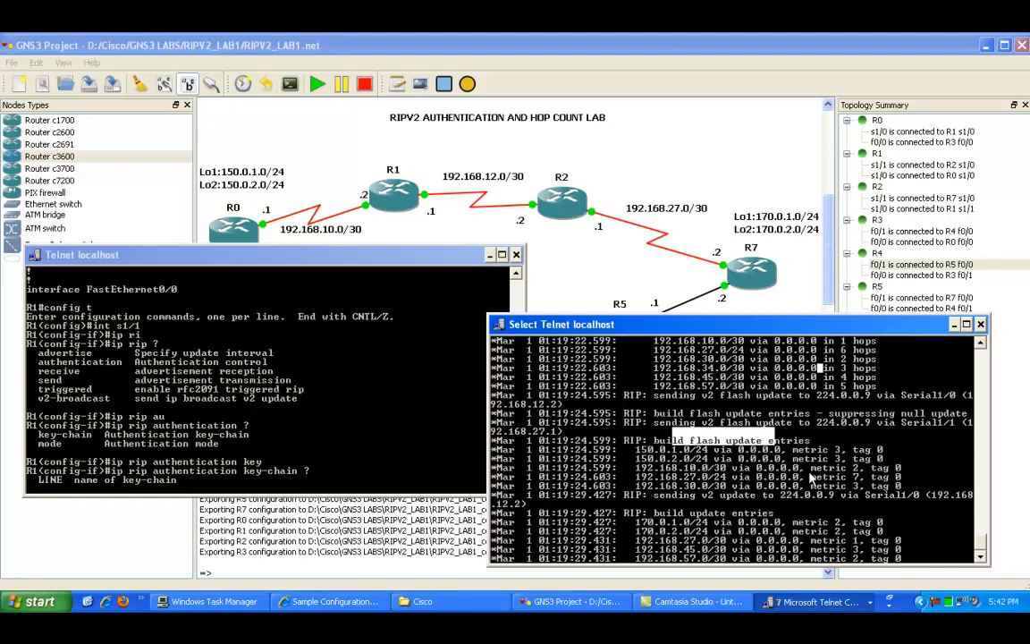
Step: Turn off all debugging on R2 with un all
{"action": "key", "text": "Return"}
{"action": "key", "text": "Return"}
{"action": "key", "text": "Return"}
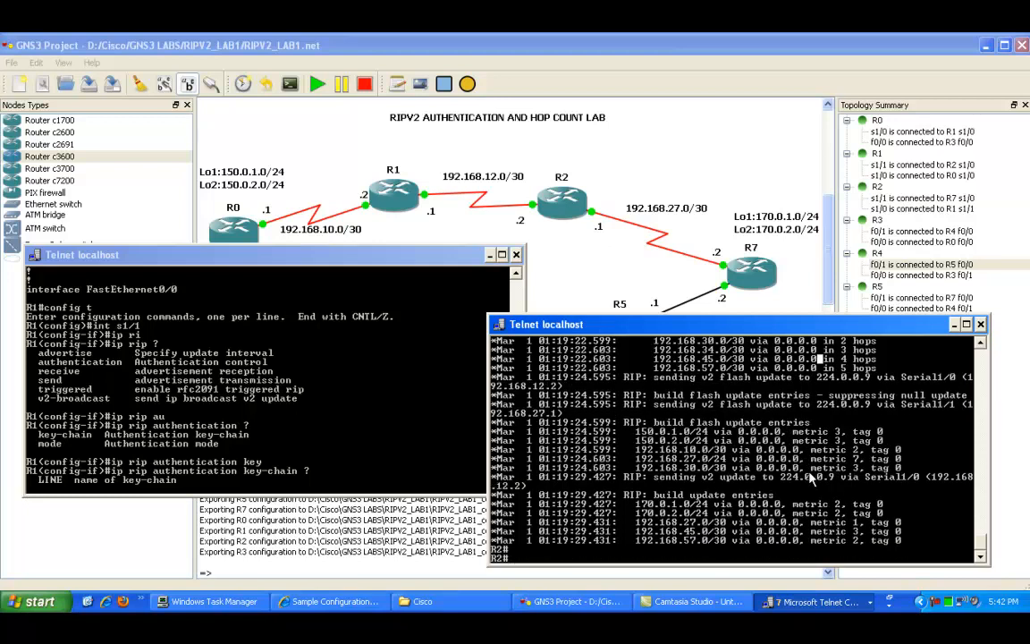
{"action": "type", "text": "un all"}
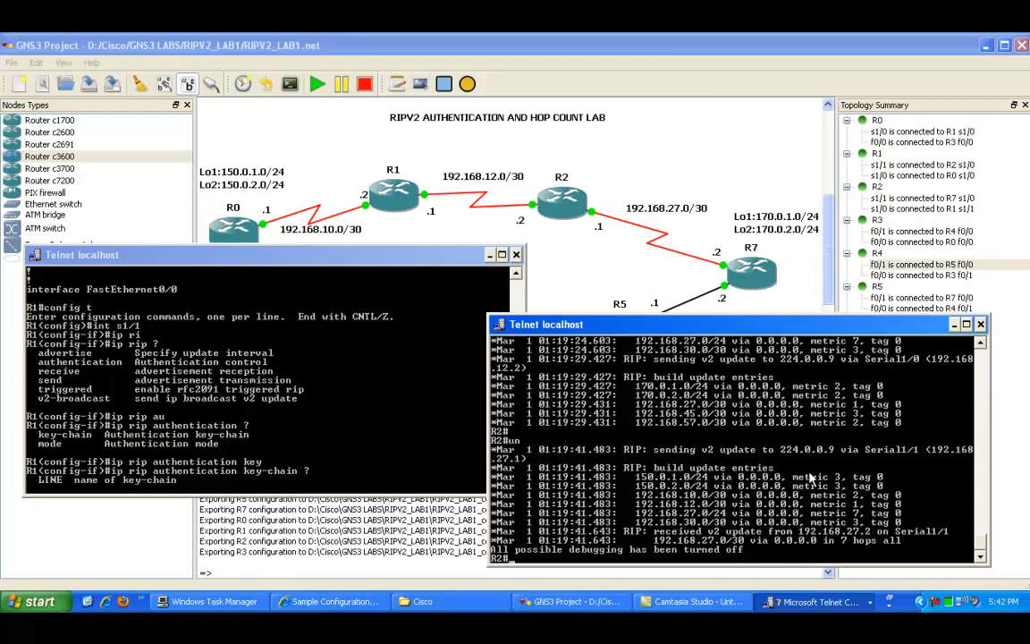
Step: Scroll back through R2's debug output and highlight the authenticated update's hop counts and advertised metrics
{"action": "scroll", "coordinate": [700, 438], "scroll_direction": "up", "scroll_amount": 8}
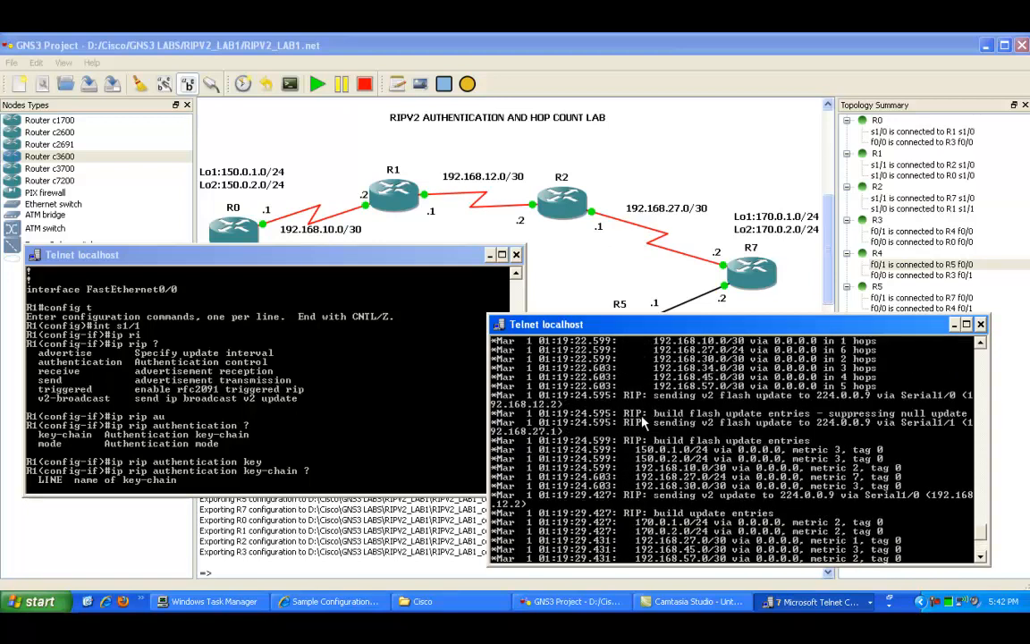
{"action": "right_click", "coordinate": [672, 414]}
{"action": "left_click", "coordinate": [681, 421]}
{"action": "left_click_drag", "start_coordinate": [614, 359], "coordinate": [762, 383]}
{"action": "left_click", "coordinate": [763, 383]}
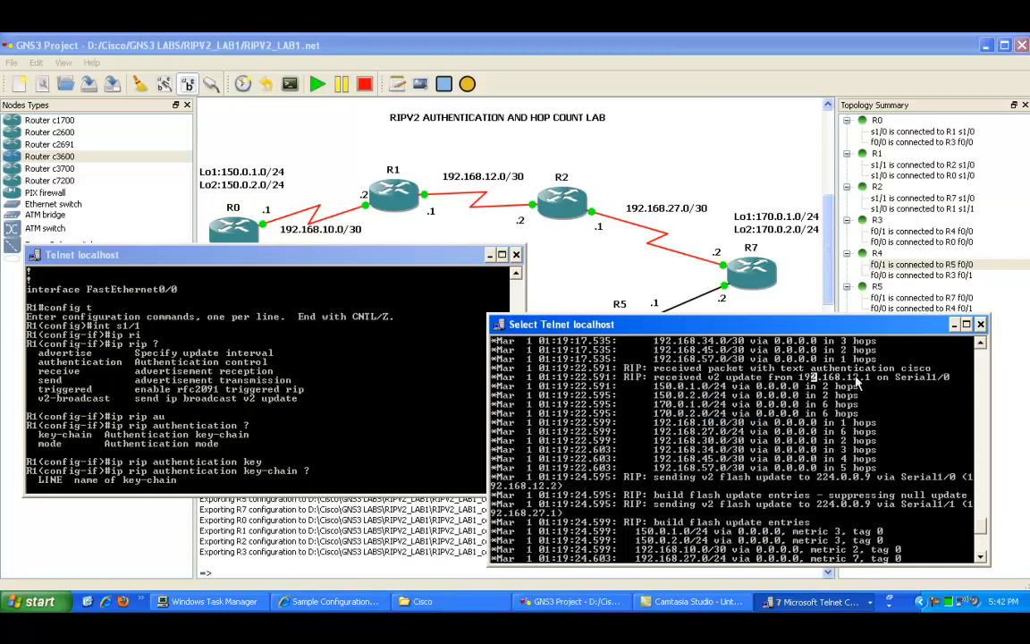
{"action": "left_click_drag", "start_coordinate": [850, 376], "coordinate": [863, 377]}
{"action": "left_click_drag", "start_coordinate": [539, 386], "coordinate": [854, 404]}
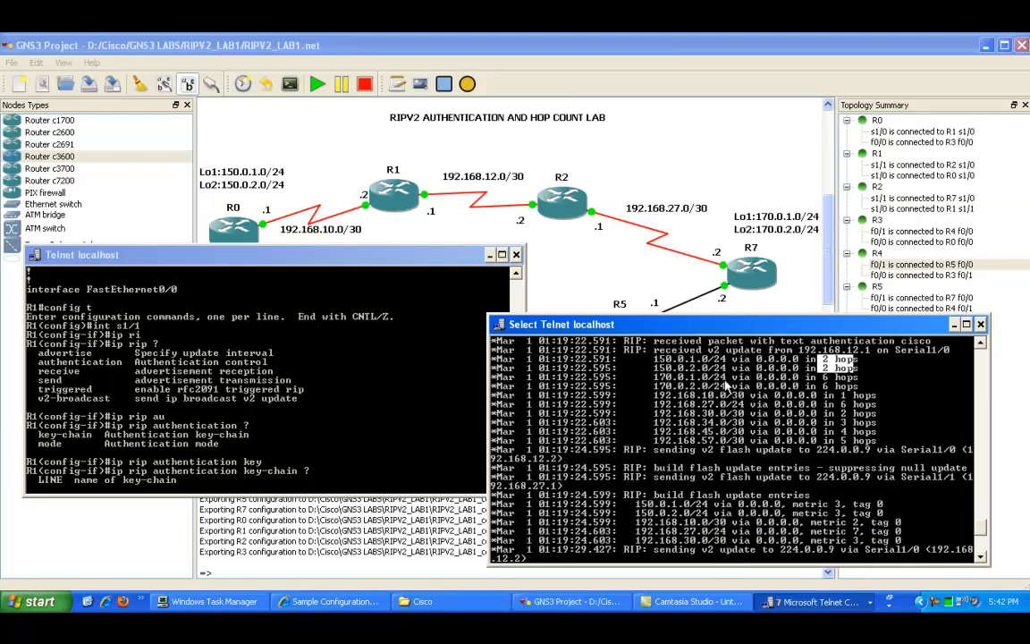
{"action": "left_click_drag", "start_coordinate": [652, 442], "coordinate": [957, 454]}
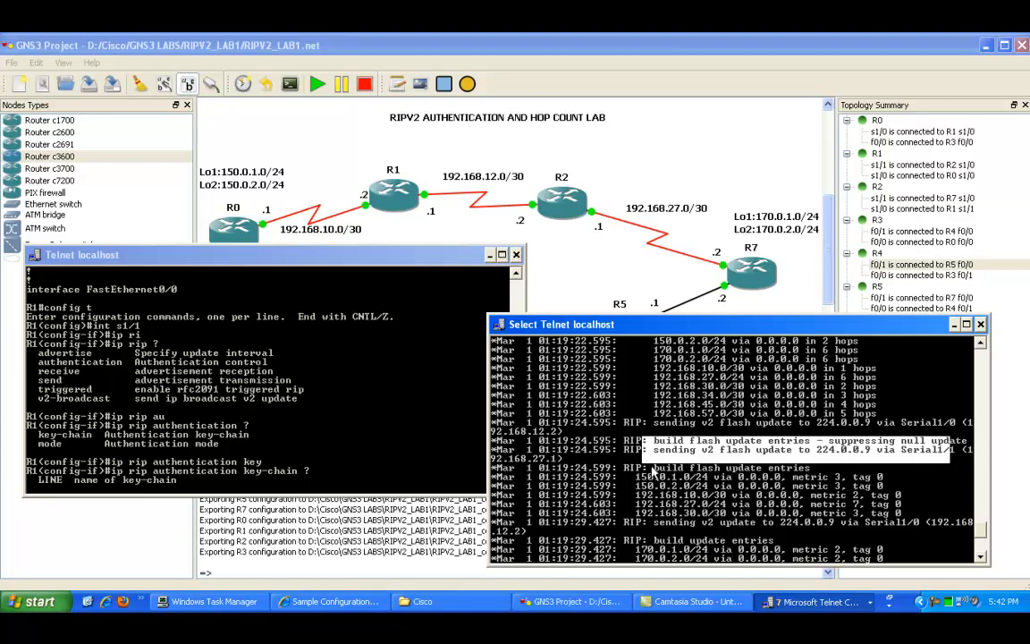
{"action": "left_click_drag", "start_coordinate": [636, 474], "coordinate": [843, 488]}
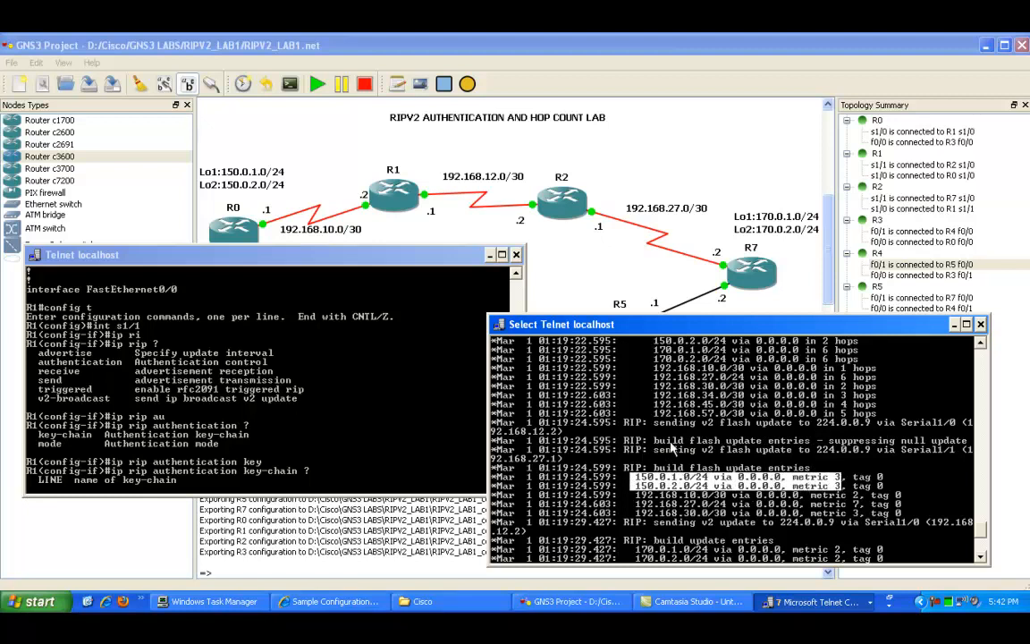
{"action": "scroll", "coordinate": [674, 454], "scroll_direction": "down", "scroll_amount": 6}
Step: Display R2's routing table with show ip route
{"action": "key", "text": "Escape"}
{"action": "type", "text": "show ip route"}
{"action": "key", "text": "Return"}
{"action": "key", "text": "space"}
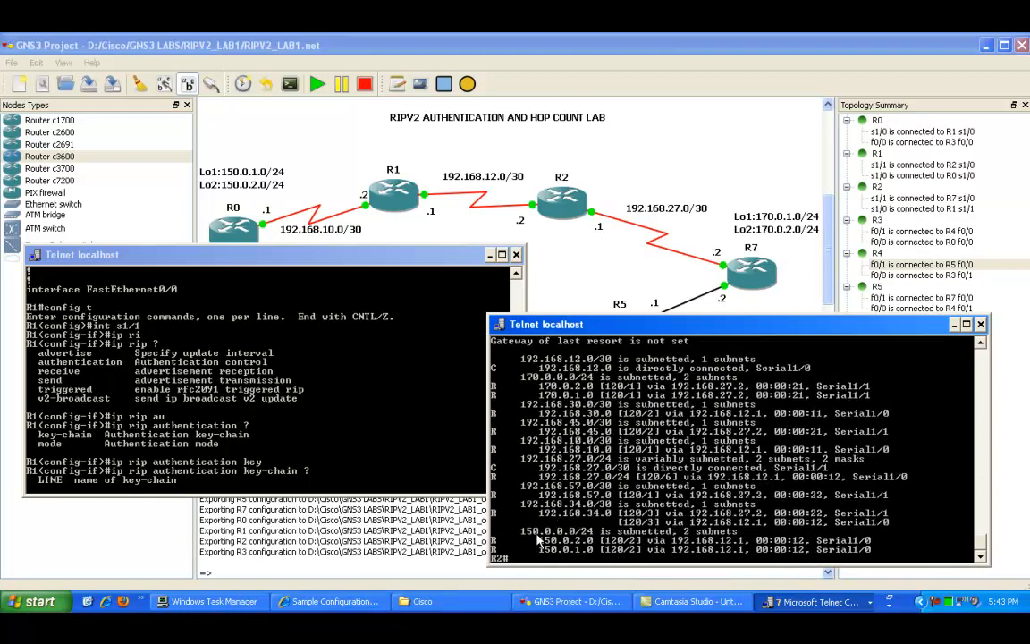
Step: Highlight the 150.0.x.0 routes and their administrative distance and metric in R2's routing table
{"action": "right_click", "coordinate": [502, 545]}
{"action": "left_click", "coordinate": [519, 463]}
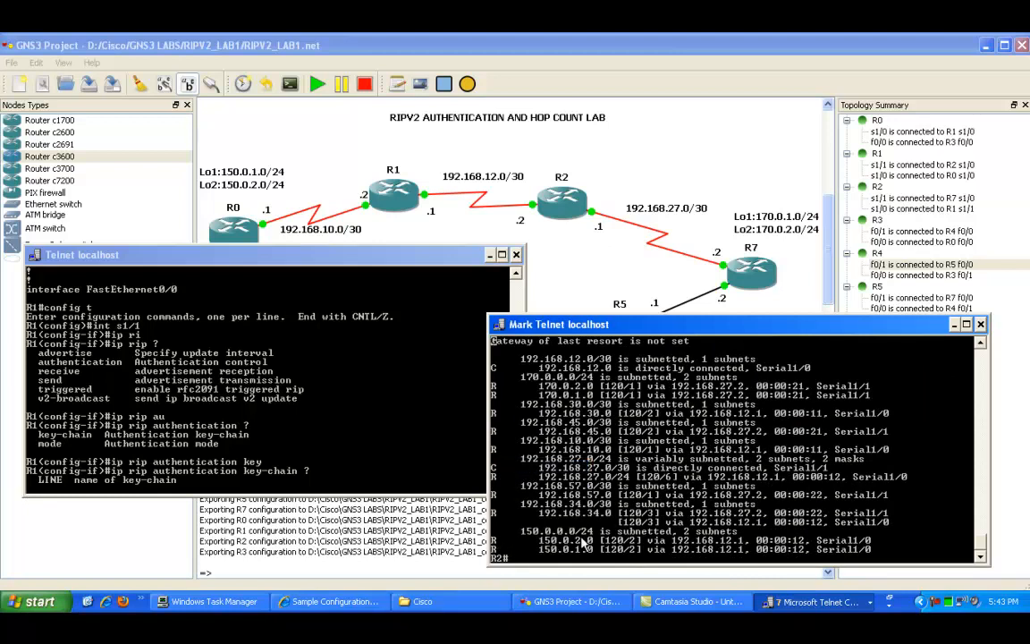
{"action": "left_click_drag", "start_coordinate": [521, 537], "coordinate": [648, 556]}
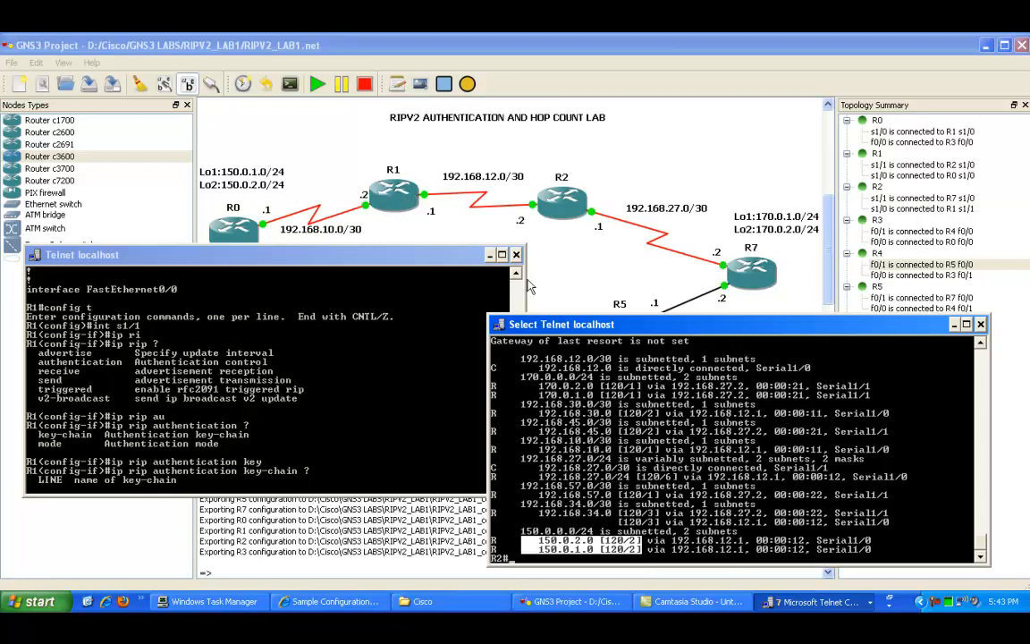
{"action": "left_click", "coordinate": [802, 404]}
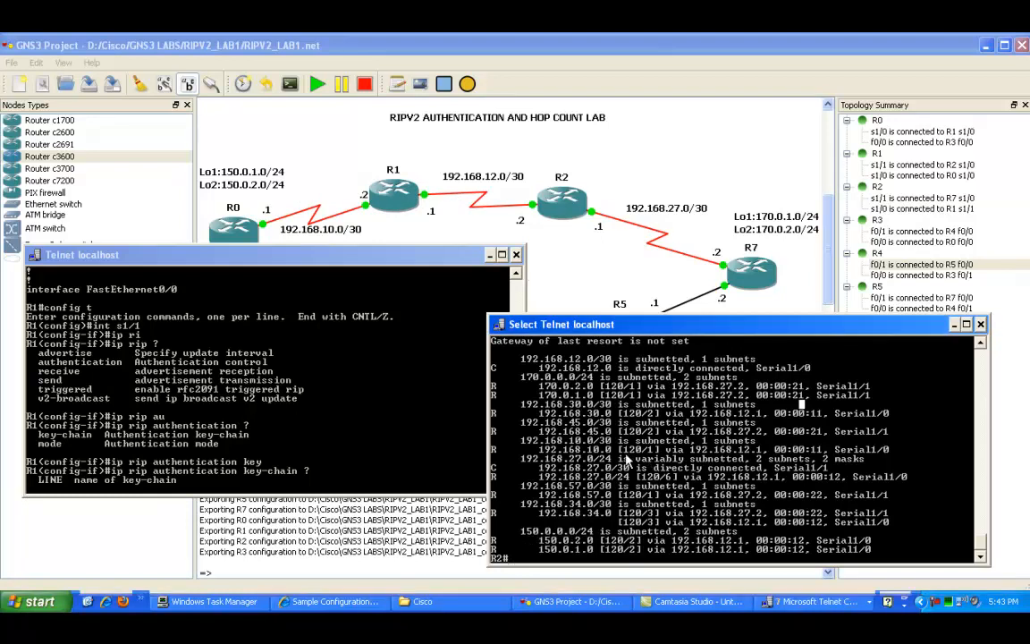
{"action": "left_click", "coordinate": [352, 338]}
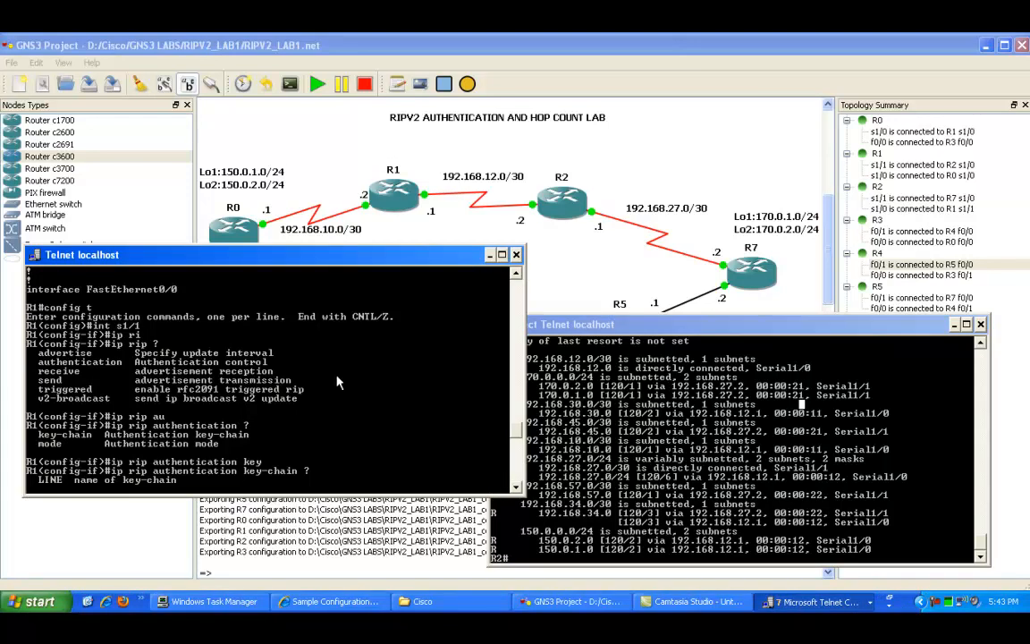
{"action": "left_click", "coordinate": [559, 414]}
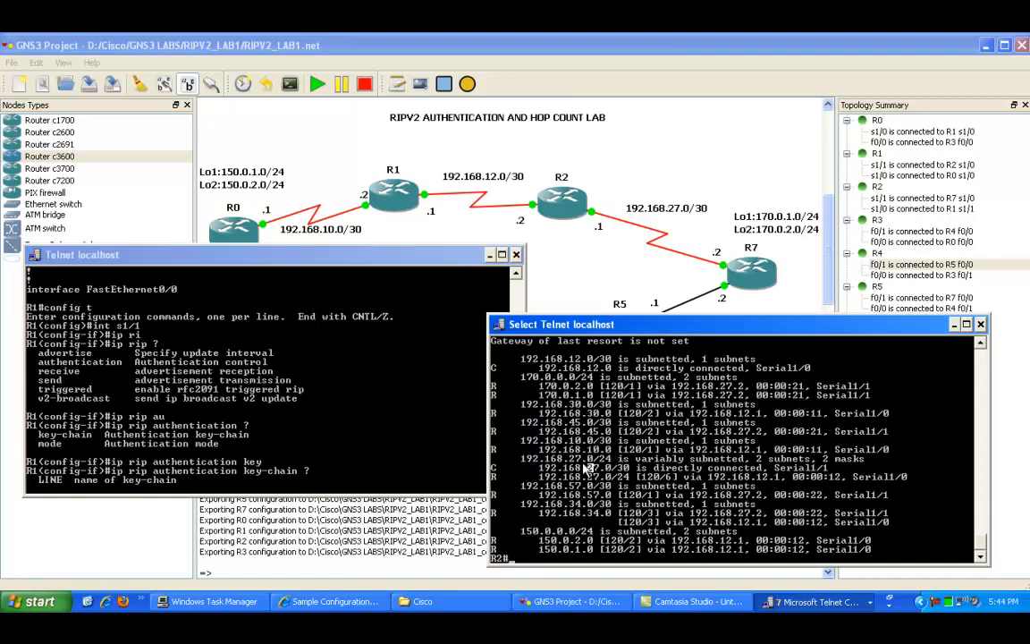
Step: On R2's Serial1/0 interface, remove the RIP authentication key-chain TO_R1 with a no command
{"action": "left_click", "coordinate": [568, 449]}
{"action": "type", "text": "config t"}
{"action": "key", "text": "Return"}
{"action": "type", "text": "int s1/0"}
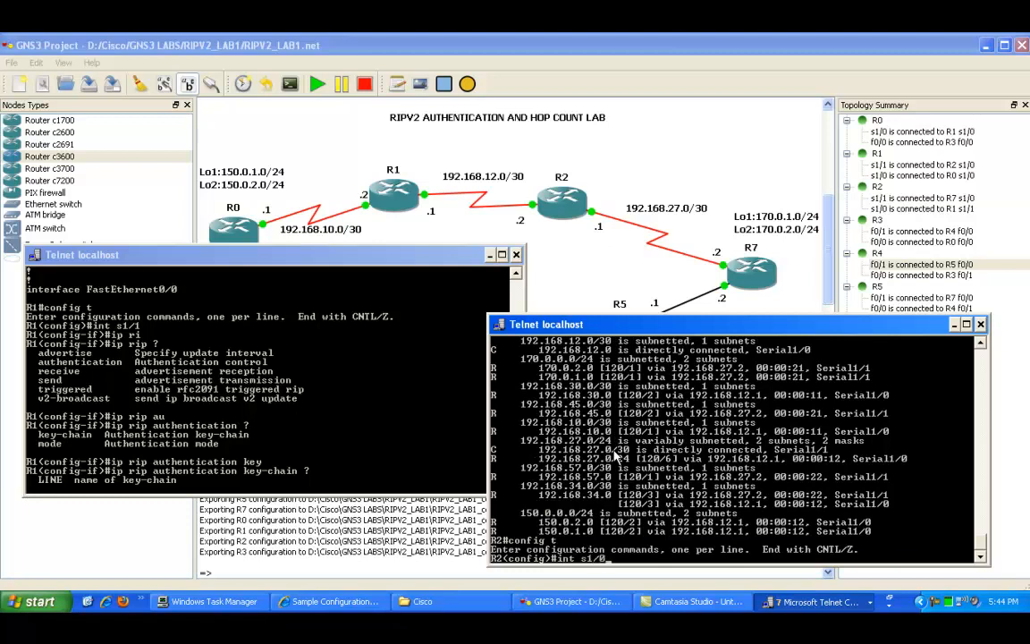
{"action": "key", "text": "Return"}
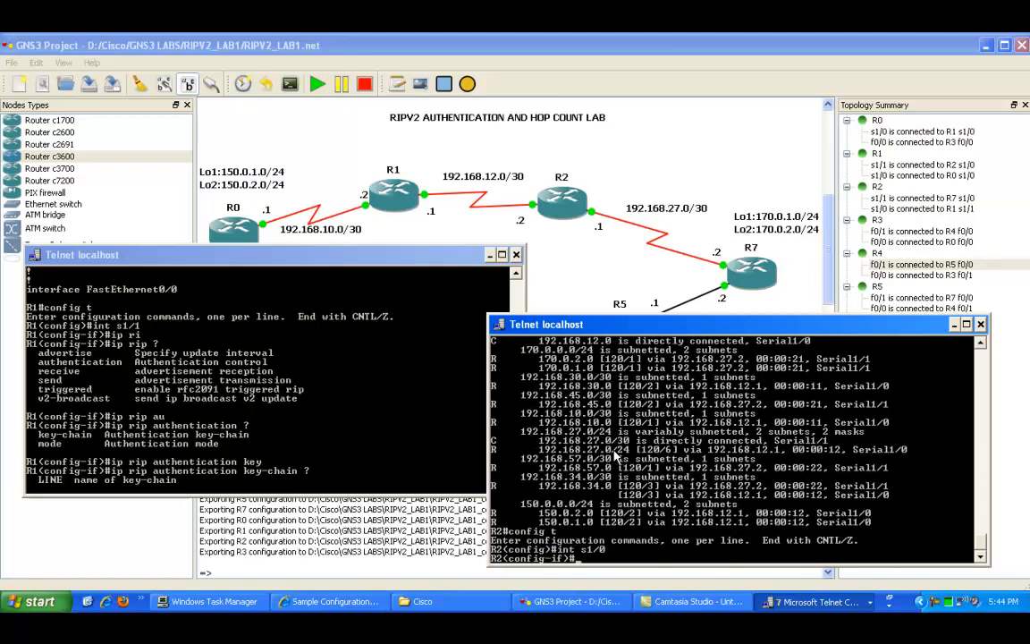
{"action": "key", "text": "Up"}
{"action": "key", "text": "Up"}
{"action": "key", "text": "Up"}
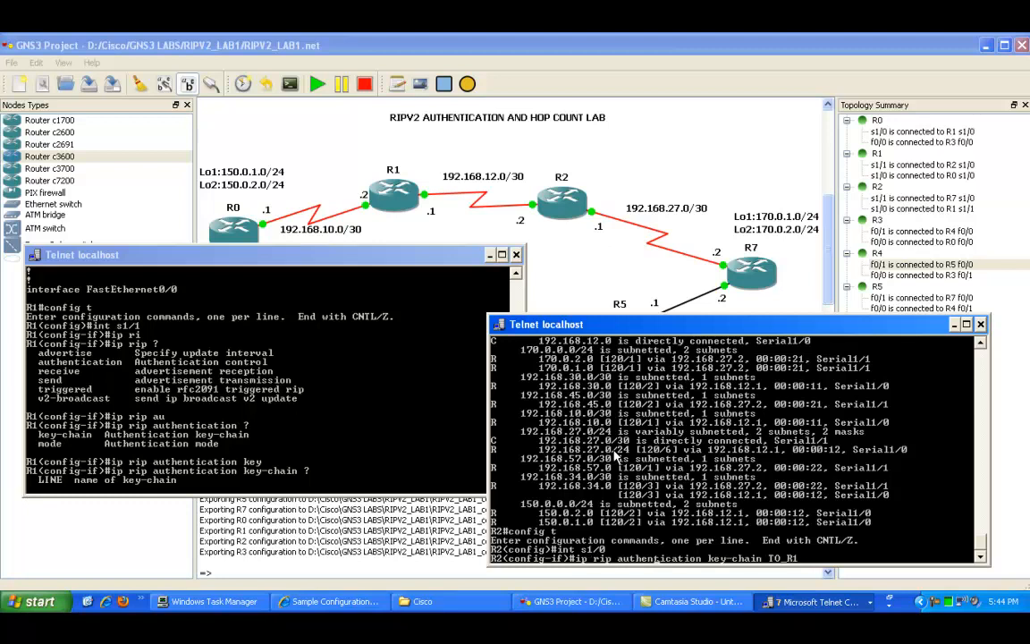
{"action": "key", "text": "ctrl+a"}
{"action": "type", "text": "no"}
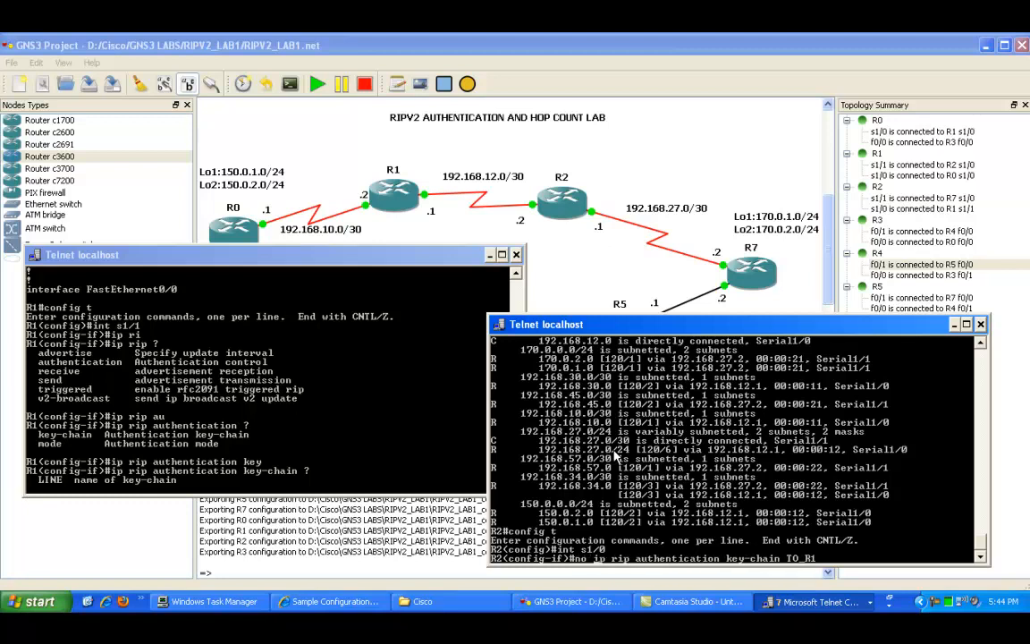
{"action": "key", "text": "Return"}
{"action": "key", "text": "Return"}
{"action": "key", "text": "Return"}
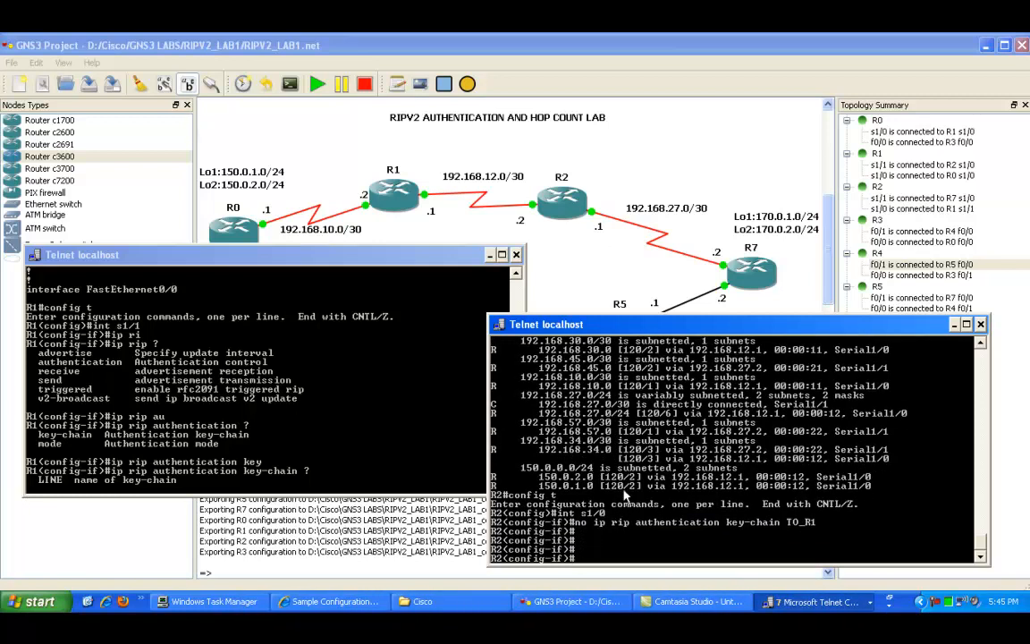
Step: Switch to R1's console and enter interface Serial1/1 configuration mode
{"action": "left_click", "coordinate": [314, 353]}
{"action": "left_click", "coordinate": [809, 541]}
{"action": "left_click", "coordinate": [391, 409]}
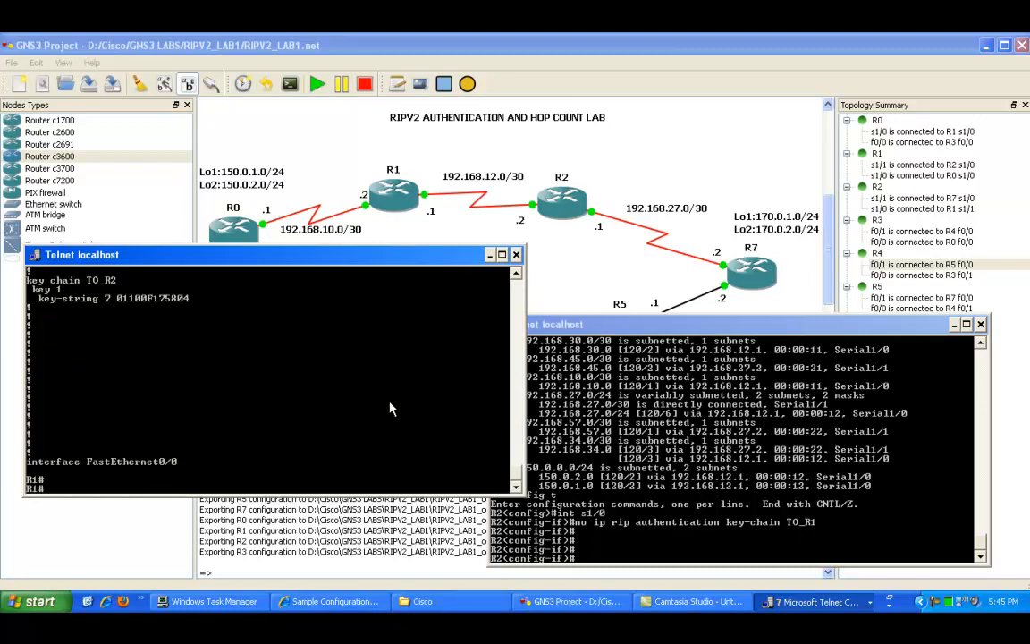
{"action": "key", "text": "Return"}
{"action": "key", "text": "Return"}
{"action": "type", "text": "confi"}
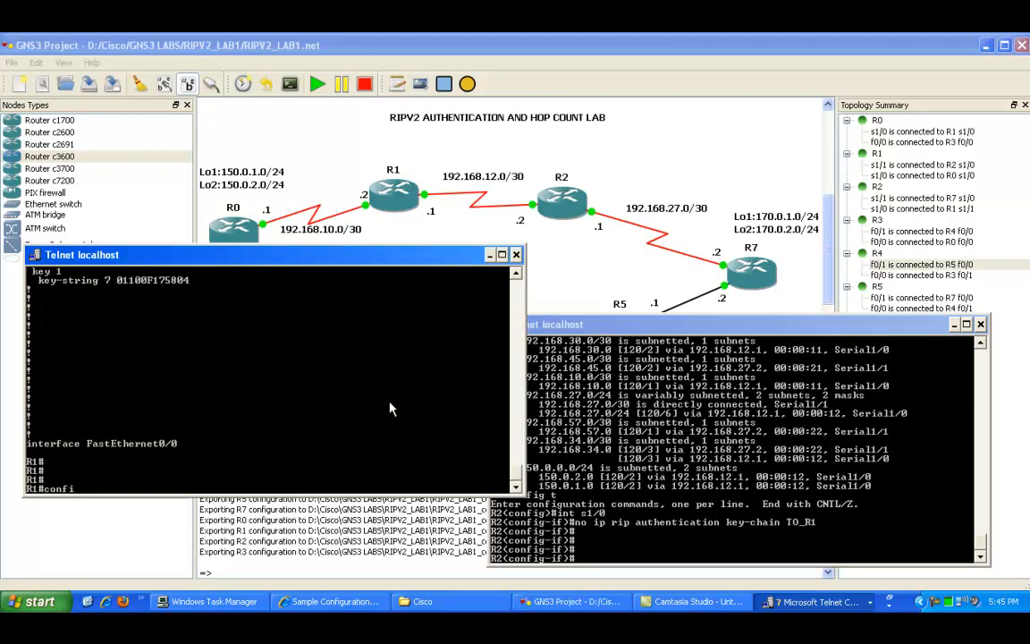
{"action": "type", "text": "g t"}
{"action": "key", "text": "Return"}
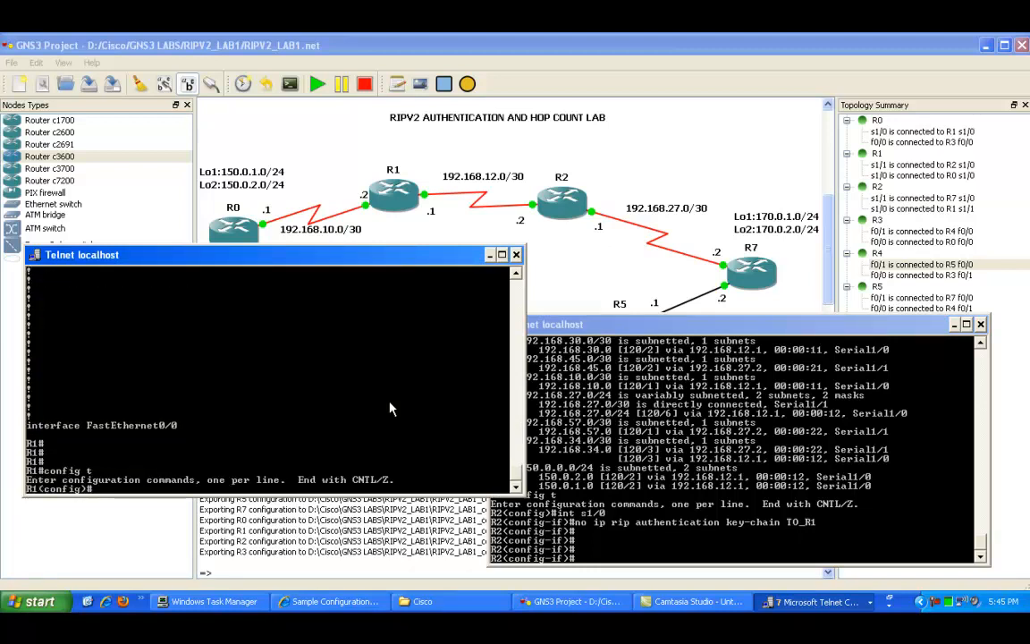
{"action": "type", "text": "int s1/1"}
{"action": "key", "text": "Return"}
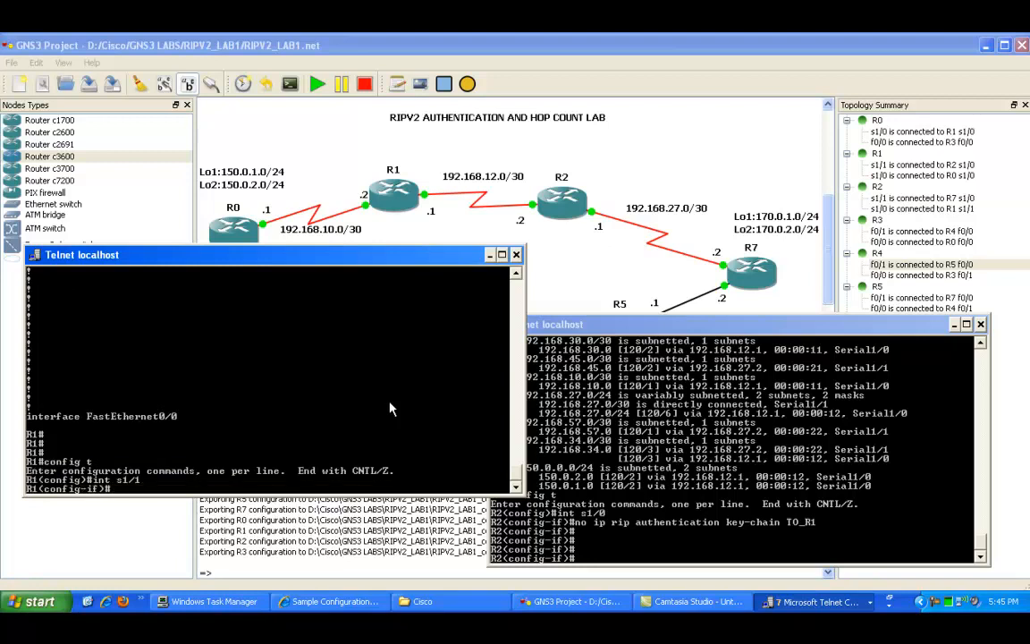
{"action": "type", "text": "n"}
{"action": "key", "text": "BackSpace"}
{"action": "type", "text": "key-string 7 cisco"}
{"action": "key", "text": "Up"}
{"action": "key", "text": "Up"}
{"action": "key", "text": "Up"}
{"action": "key", "text": "Up"}
{"action": "key", "text": "Up"}
{"action": "key", "text": "Up"}
{"action": "key", "text": "Up"}
{"action": "key", "text": "Up"}
{"action": "key", "text": "Up"}
{"action": "key", "text": "Up"}
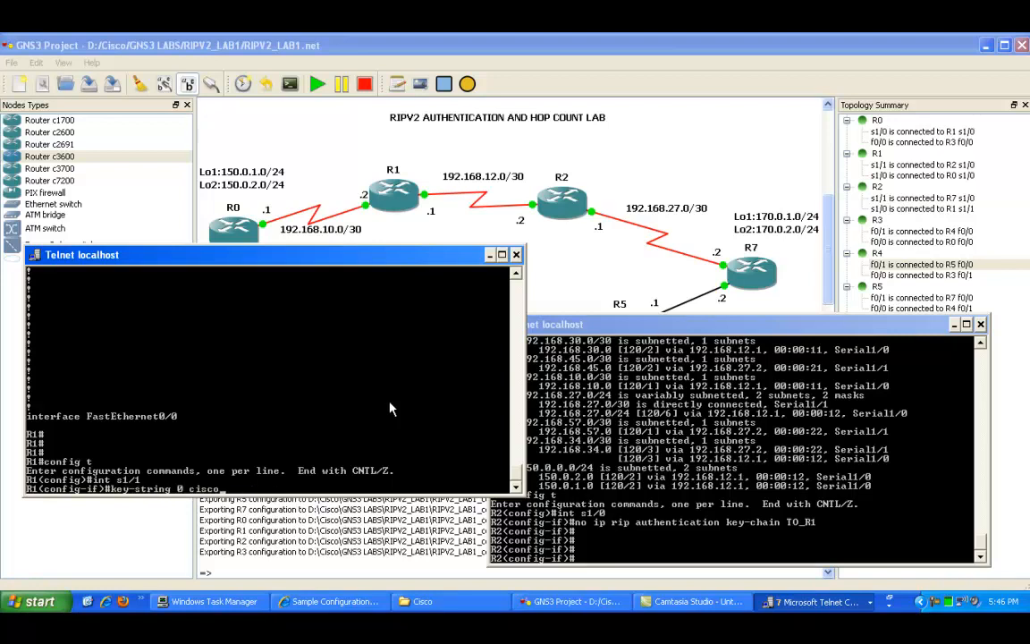
{"action": "key", "text": "Down"}
{"action": "key", "text": "Down"}
{"action": "key", "text": "Down"}
{"action": "key", "text": "Down"}
{"action": "key", "text": "BackSpace"}
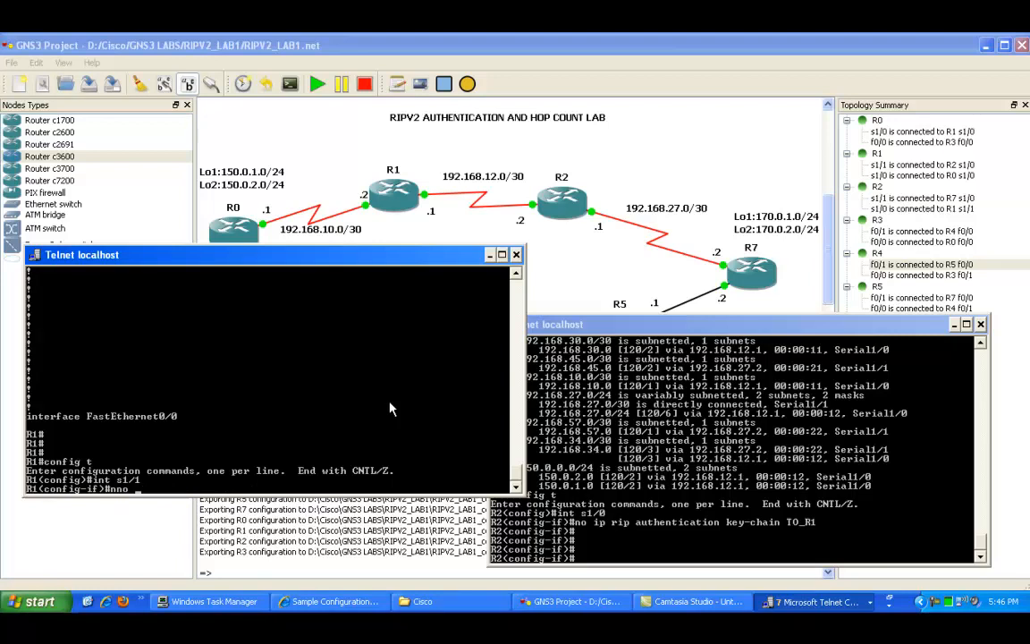
Step: On R1's Serial1/1 interface, remove the RIP authentication key-chain TO_R2 with a no command
{"action": "type", "text": "no ip rip"}
{"action": "key", "text": "Tab"}
{"action": "type", "text": "aut"}
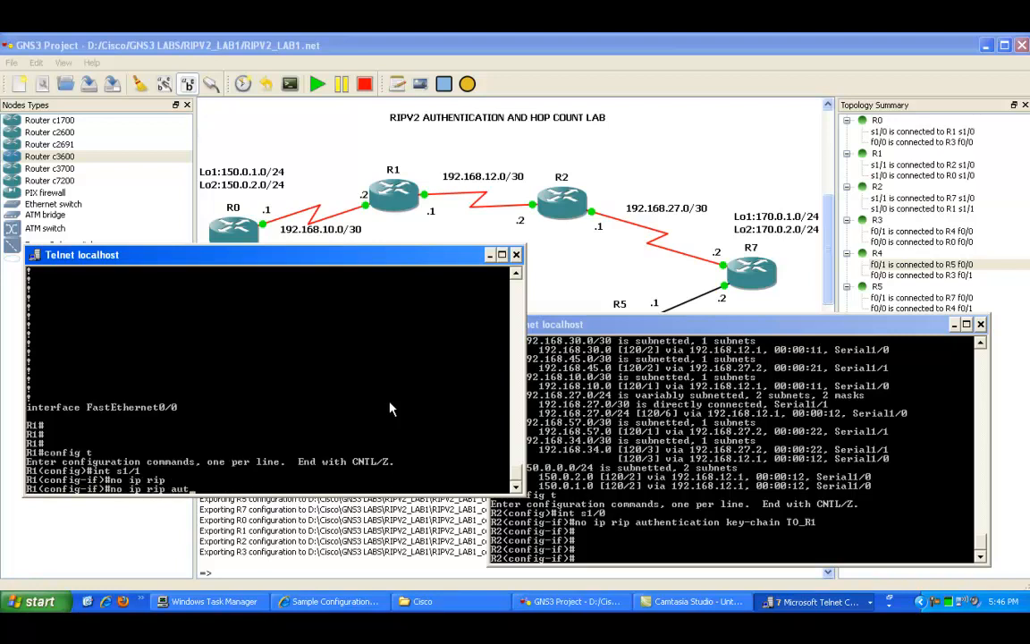
{"action": "key", "text": "Tab"}
{"action": "type", "text": "key"}
{"action": "key", "text": "Tab"}
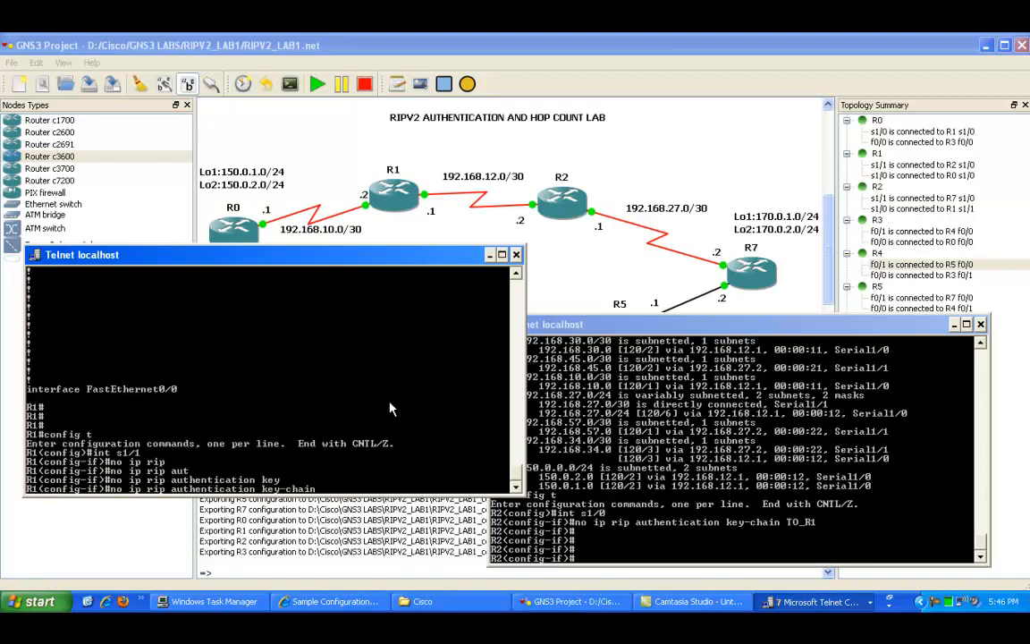
{"action": "type", "text": "TO_R2"}
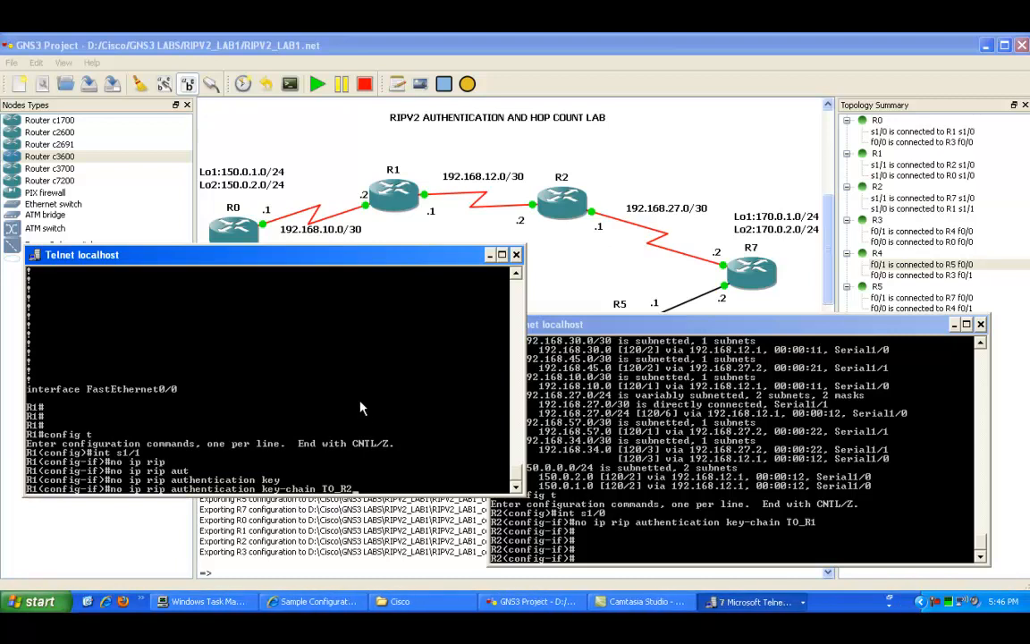
{"action": "key", "text": "Return"}
{"action": "key", "text": "Return"}
{"action": "key", "text": "Return"}
{"action": "key", "text": "Return"}
{"action": "key", "text": "Return"}
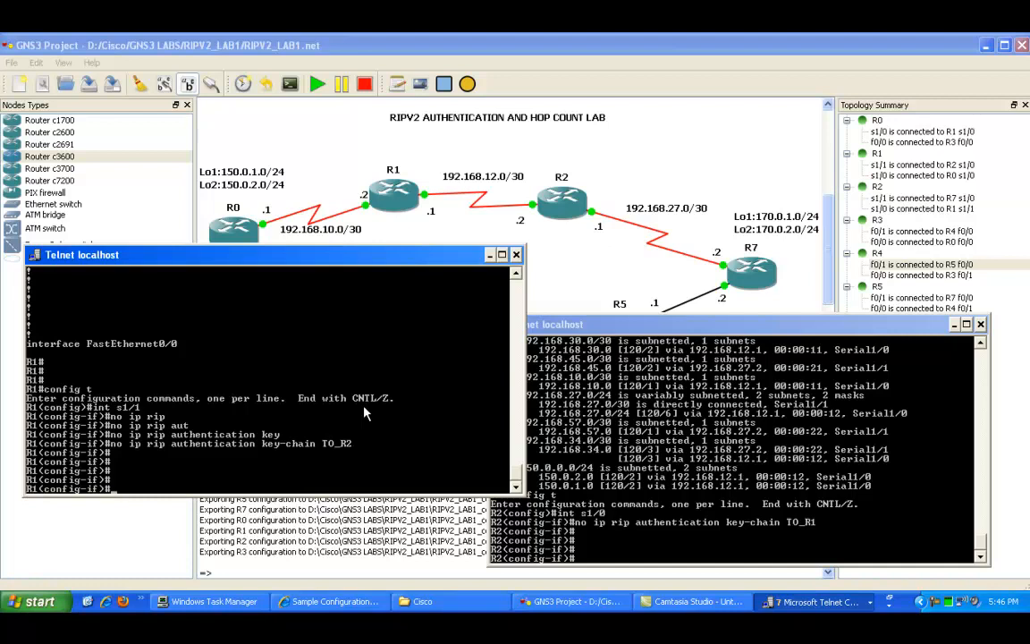
Step: Review the Cisco sample RIPv2 authentication configuration in the browser, then return to R1's console
{"action": "key", "text": "alt+Tab"}
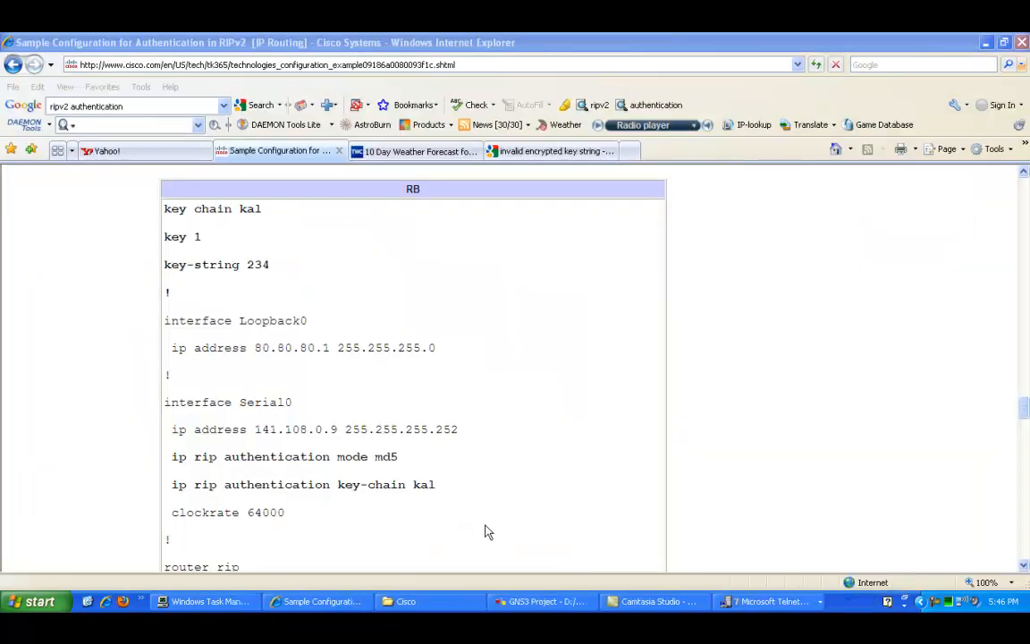
{"action": "left_click", "coordinate": [561, 601]}
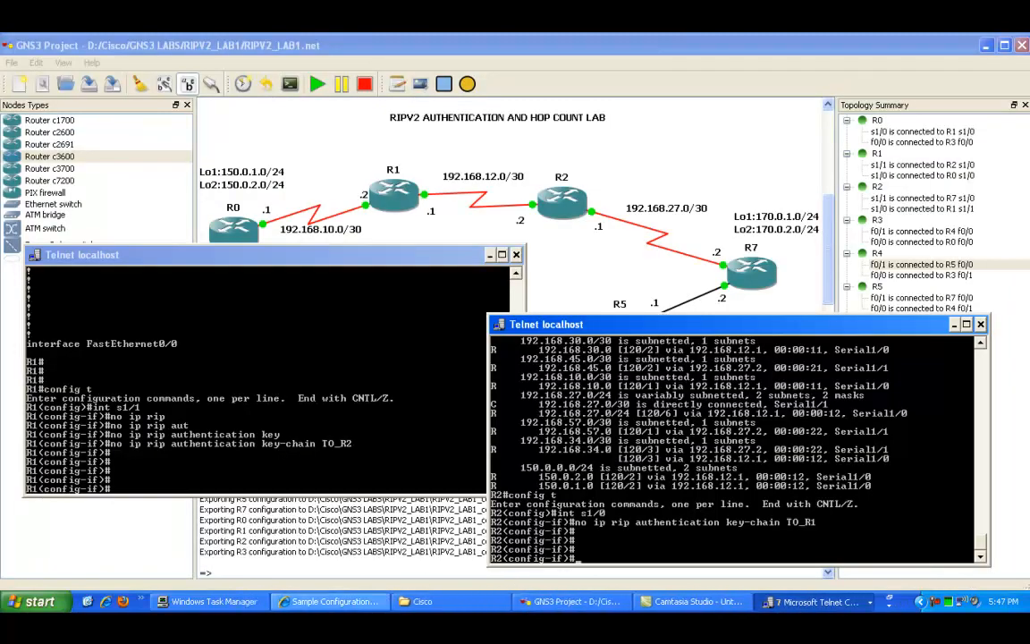
{"action": "left_click", "coordinate": [297, 386]}
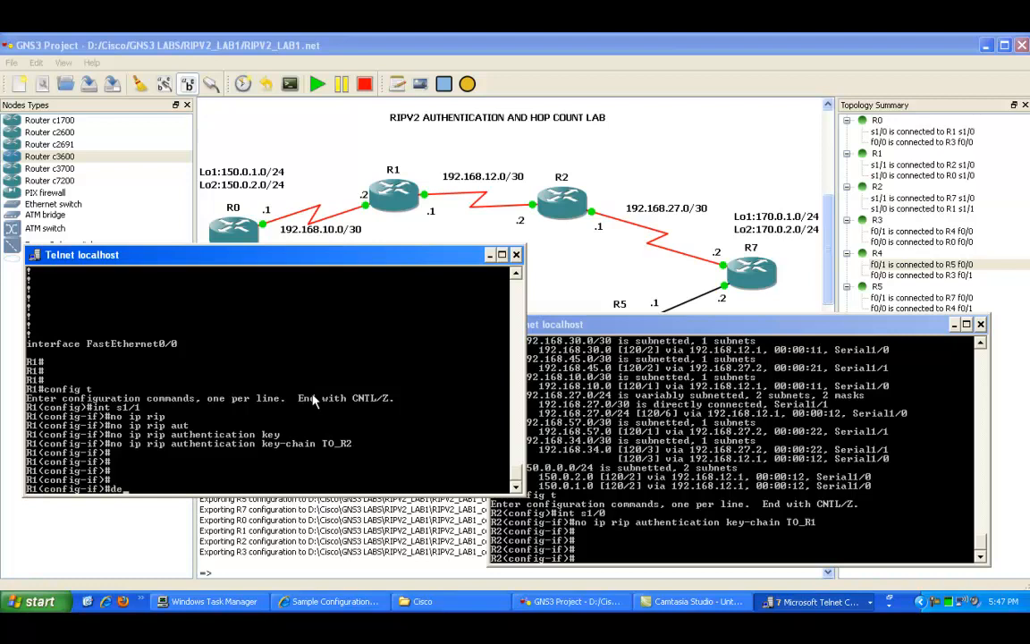
Step: Set the RIP authentication mode to md5 on R1's Serial1/1 interface
{"action": "type", "text": "ip ri"}
{"action": "key", "text": "Tab"}
{"action": "type", "text": "?"}
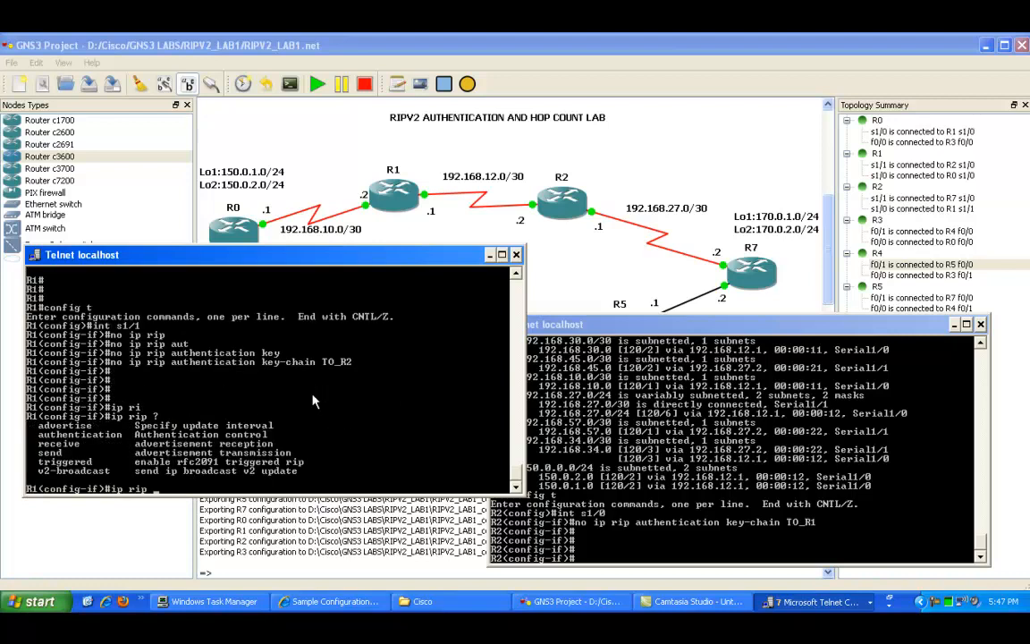
{"action": "type", "text": "aut"}
{"action": "key", "text": "Tab"}
{"action": "type", "text": "?"}
{"action": "type", "text": "mo"}
{"action": "key", "text": "Tab"}
{"action": "type", "text": "?"}
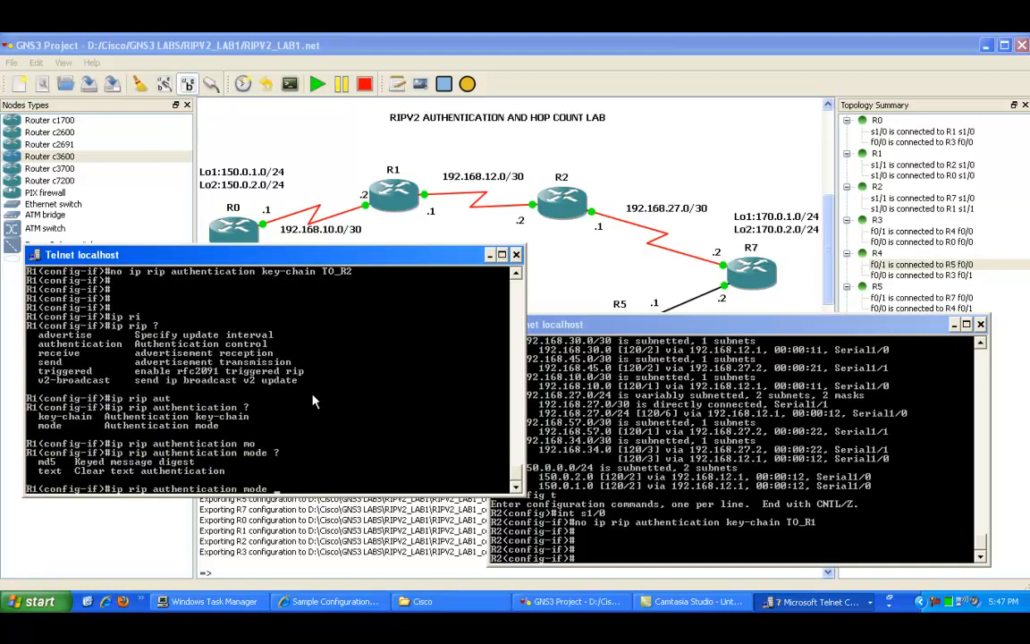
{"action": "type", "text": "d"}
{"action": "key", "text": "Tab"}
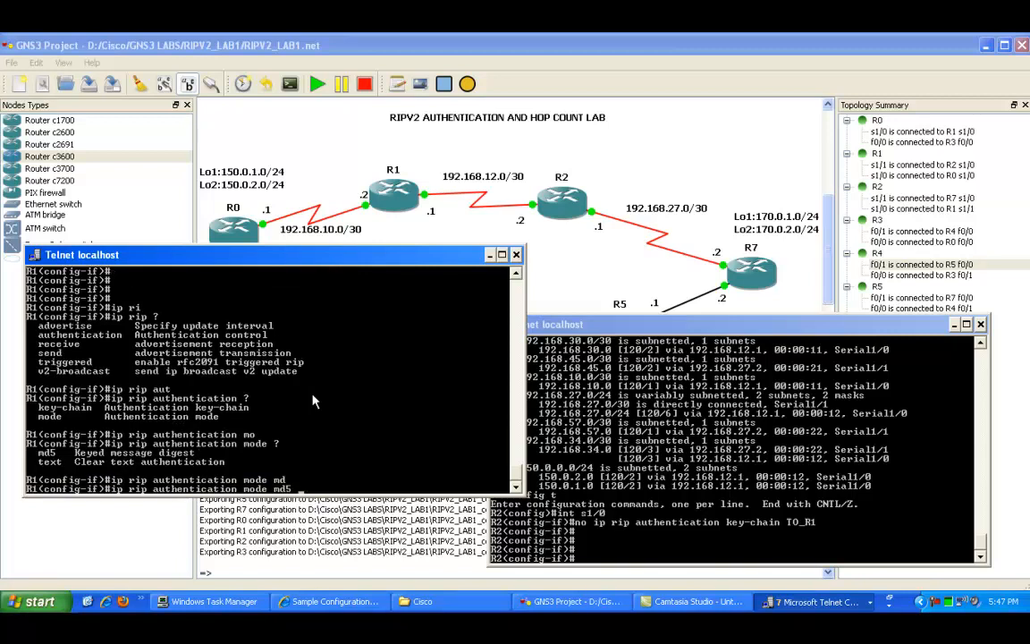
{"action": "type", "text": "?"}
{"action": "key", "text": "Return"}
{"action": "key", "text": "Return"}
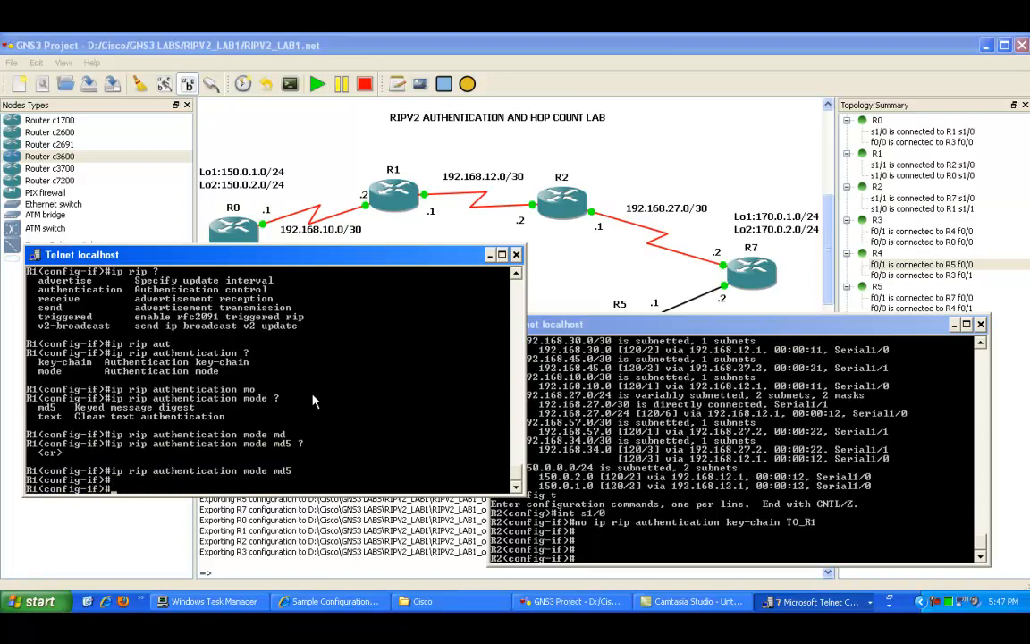
Step: Reapply the RIP authentication key-chain TO_R2 on R1's Serial1/1 interface
{"action": "key", "text": "Up"}
{"action": "key", "text": "Up"}
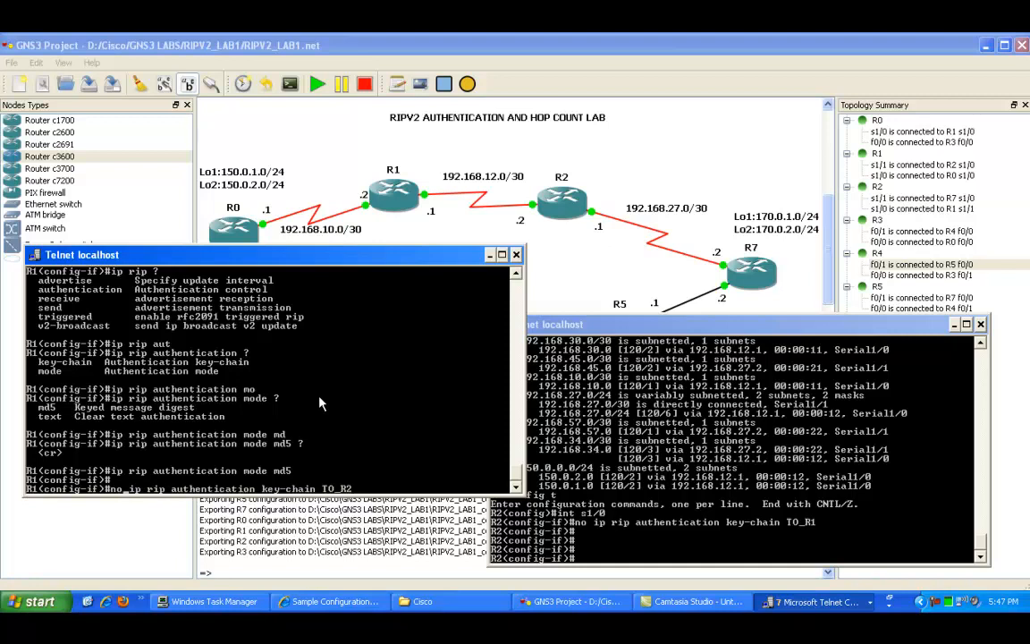
{"action": "key", "text": "Down"}
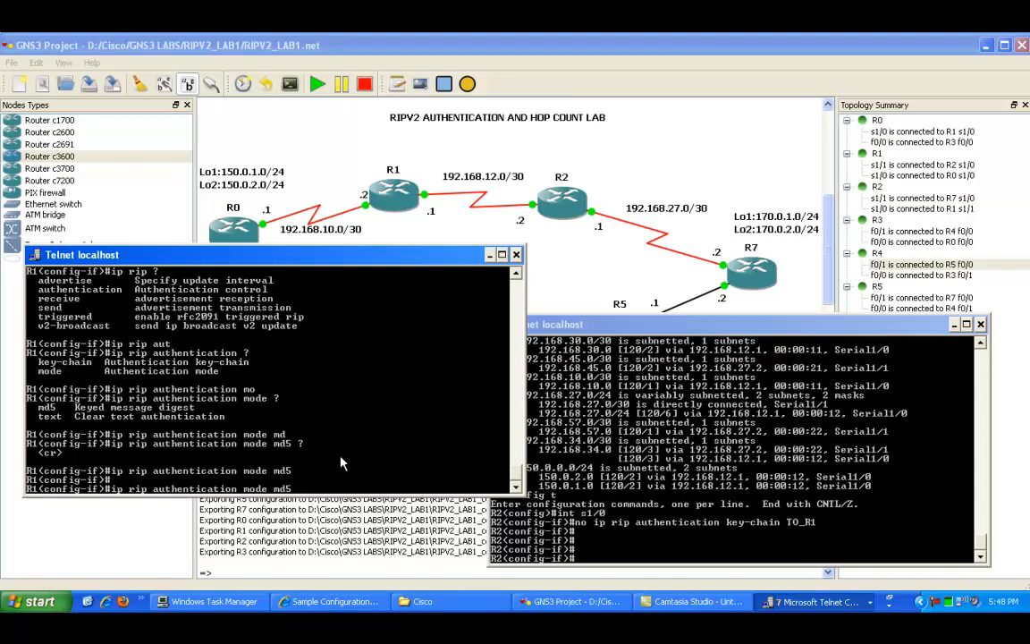
{"action": "key", "text": "Up"}
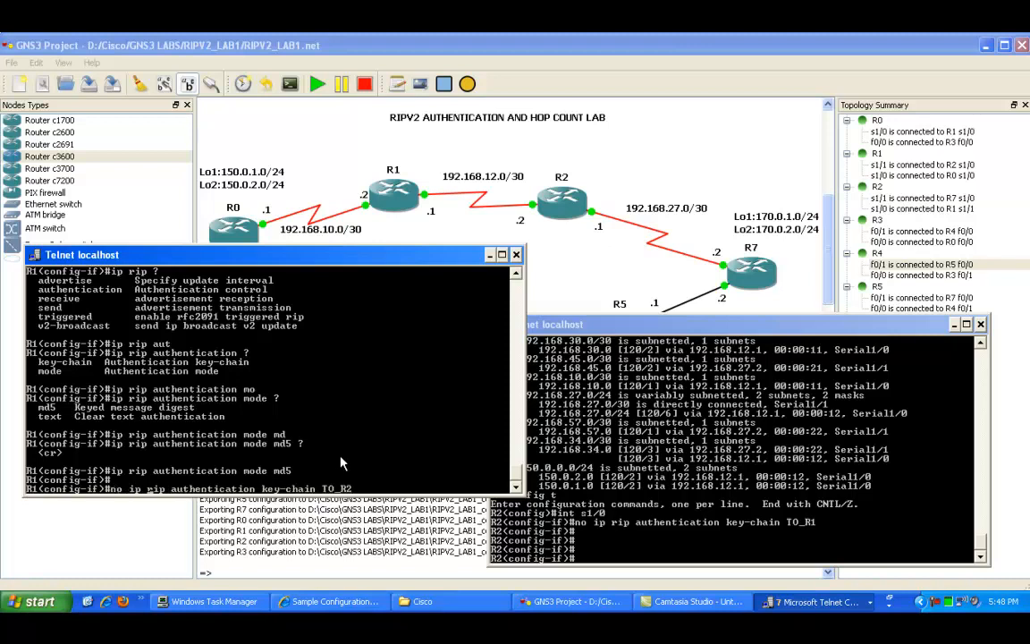
{"action": "key", "text": "ctrl+a"}
{"action": "key", "text": "Delete"}
{"action": "key", "text": "Delete"}
{"action": "key", "text": "Delete"}
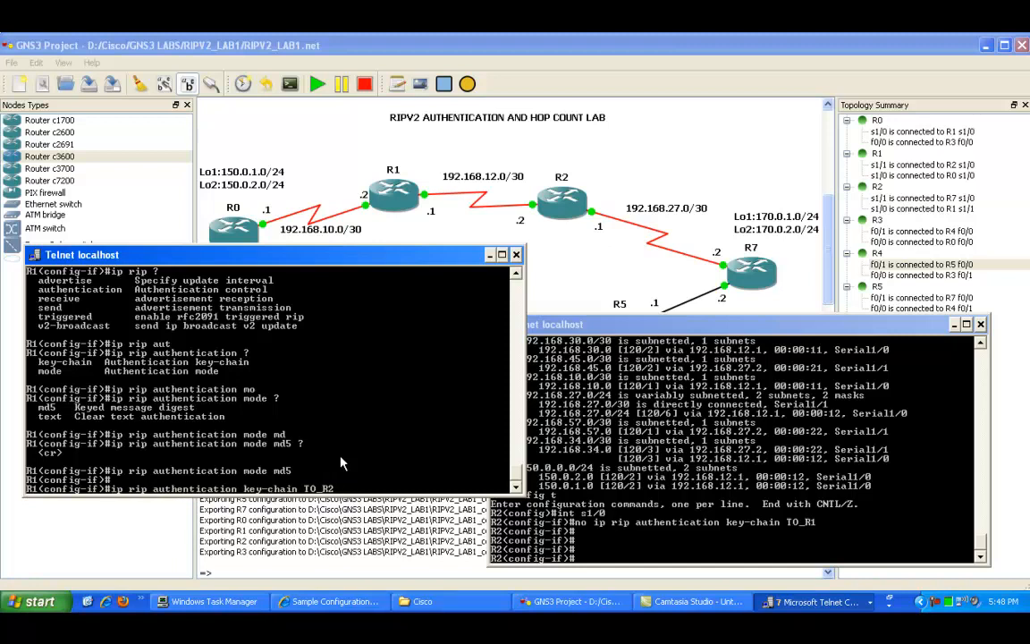
{"action": "key", "text": "Return"}
{"action": "key", "text": "Return"}
{"action": "key", "text": "Return"}
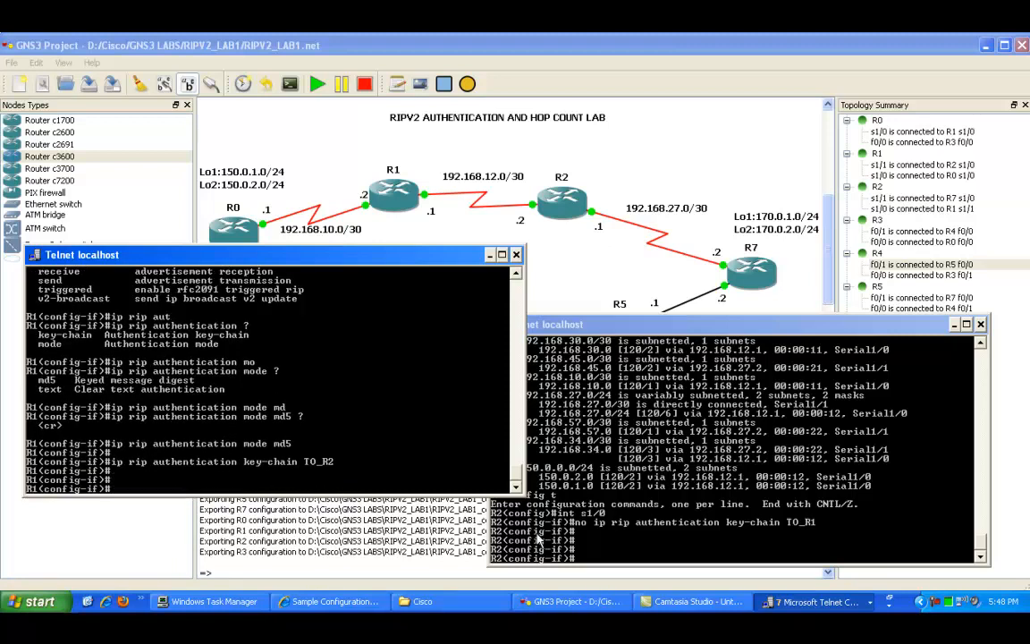
Step: On R2, leave configuration mode and enable RIP event debugging with debug ip rip events
{"action": "left_click", "coordinate": [681, 469]}
{"action": "type", "text": "end"}
{"action": "key", "text": "Return"}
{"action": "type", "text": "debug"}
{"action": "key", "text": "Tab"}
{"action": "type", "text": "i"}
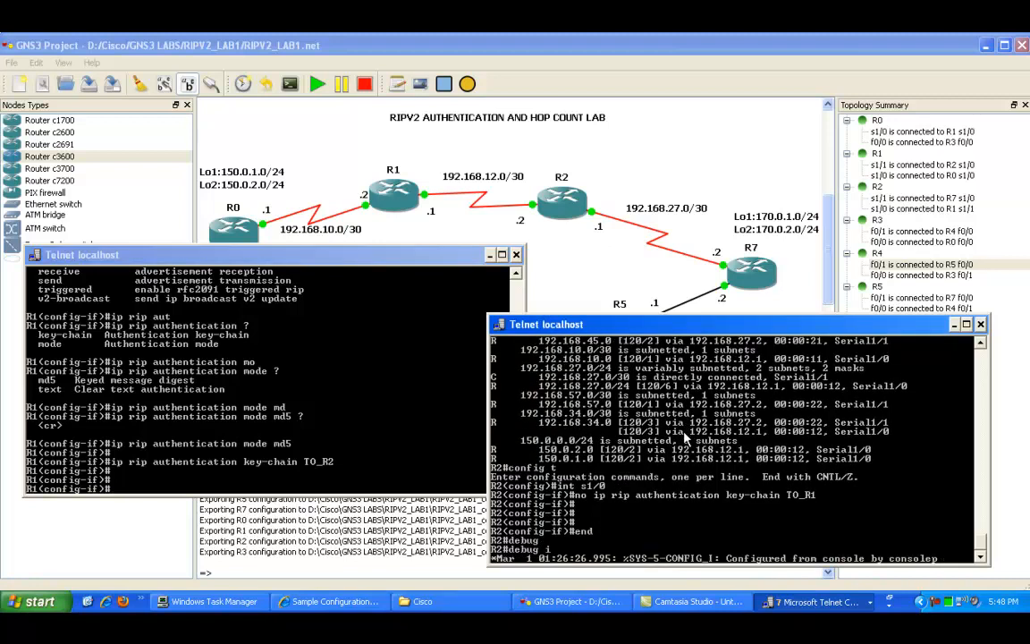
{"action": "type", "text": "p ri"}
{"action": "key", "text": "Tab"}
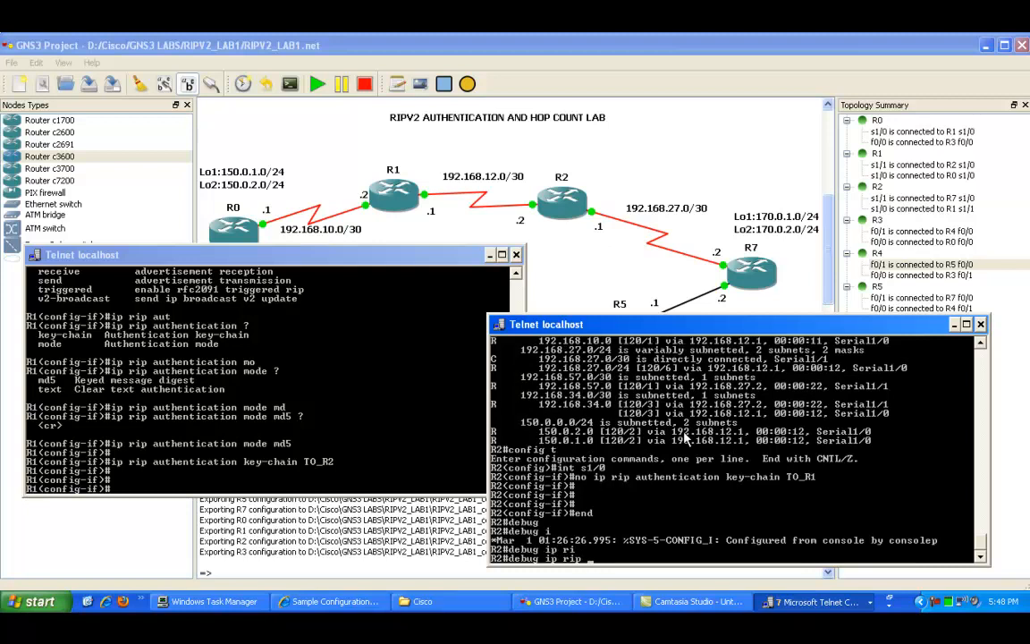
{"action": "type", "text": "?"}
{"action": "type", "text": "ev"}
{"action": "key", "text": "Tab"}
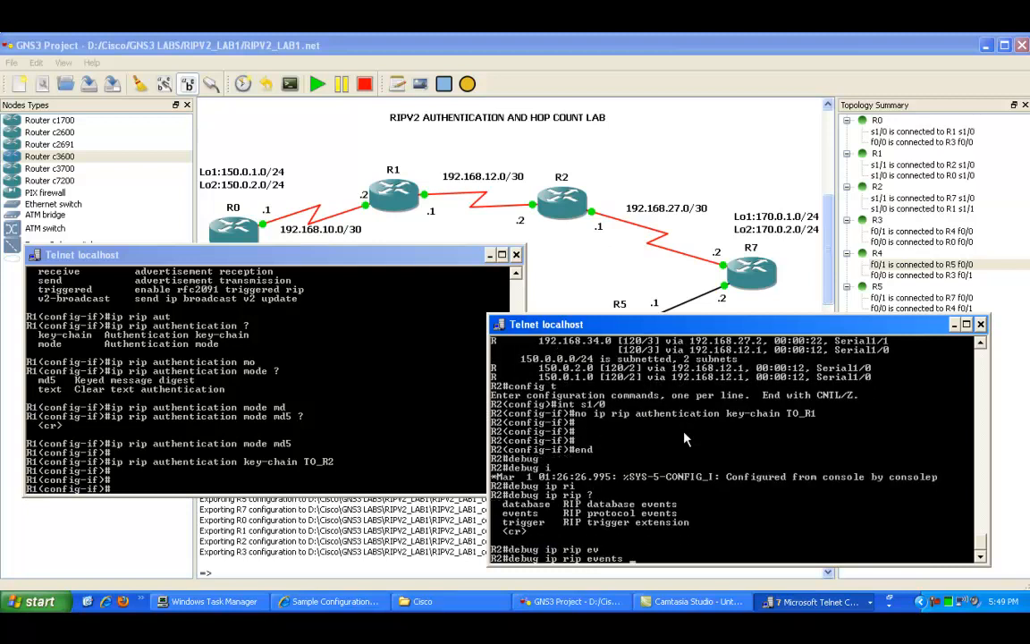
{"action": "key", "text": "Return"}
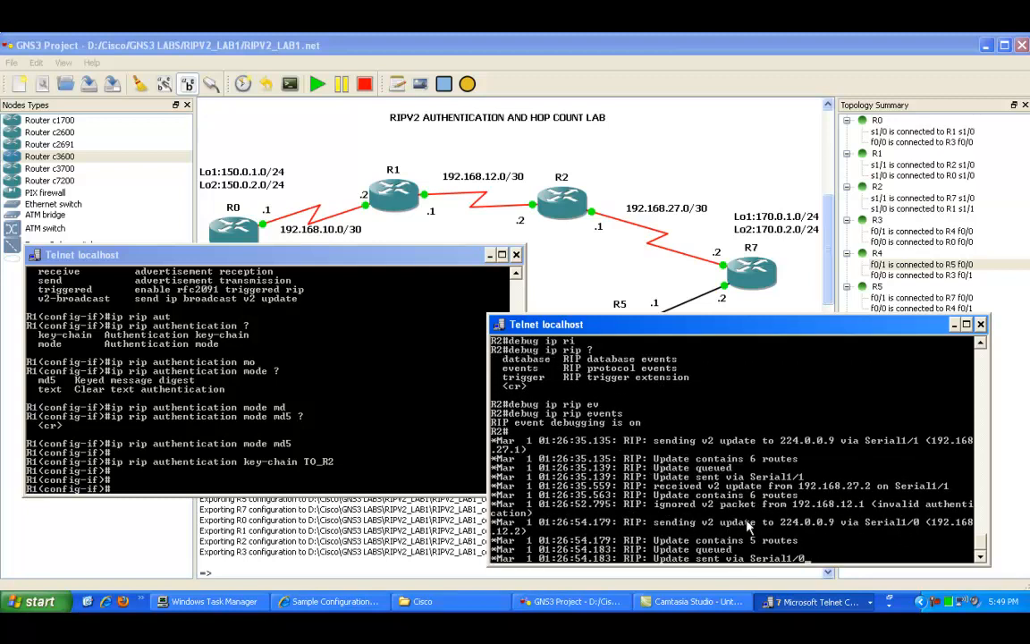
Step: Mark the invalid-authentication line in R2's RIP debug output
{"action": "right_click", "coordinate": [637, 493]}
{"action": "left_click", "coordinate": [650, 502]}
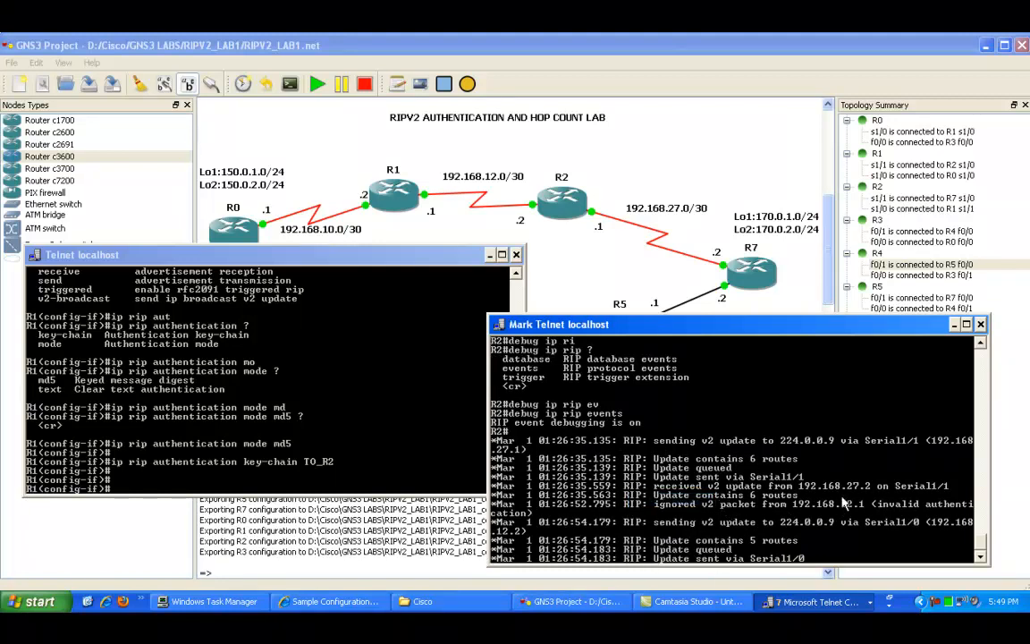
{"action": "left_click_drag", "start_coordinate": [890, 512], "coordinate": [934, 515]}
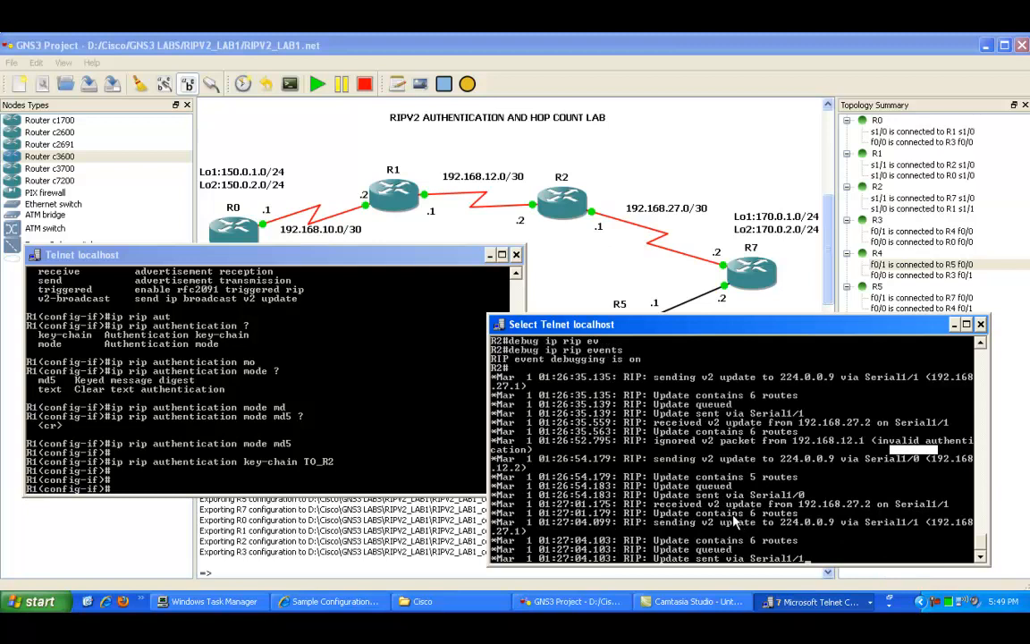
{"action": "left_click", "coordinate": [700, 493]}
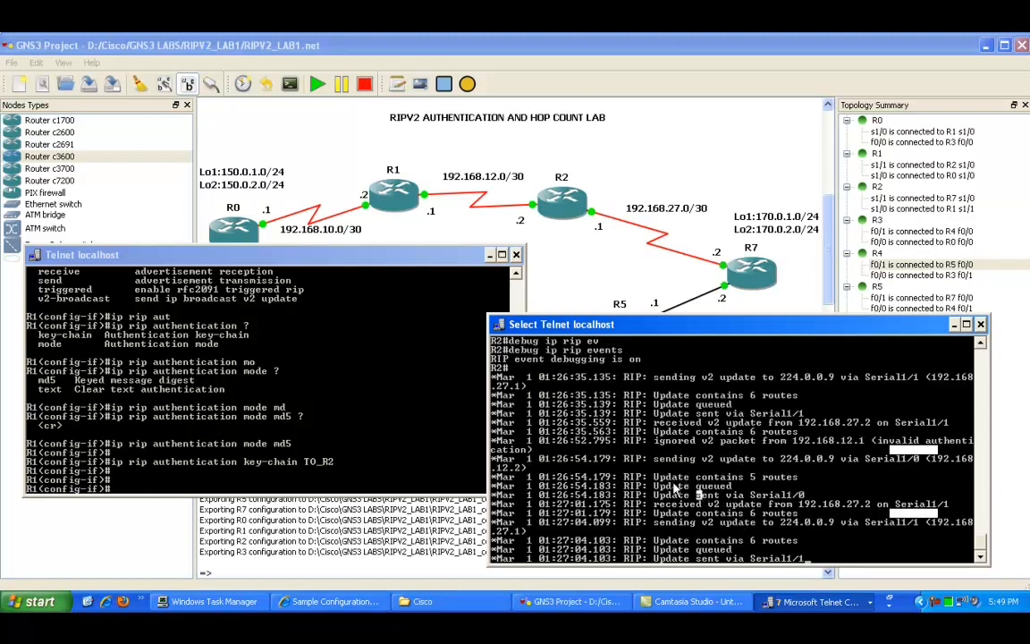
{"action": "key", "text": "Escape"}
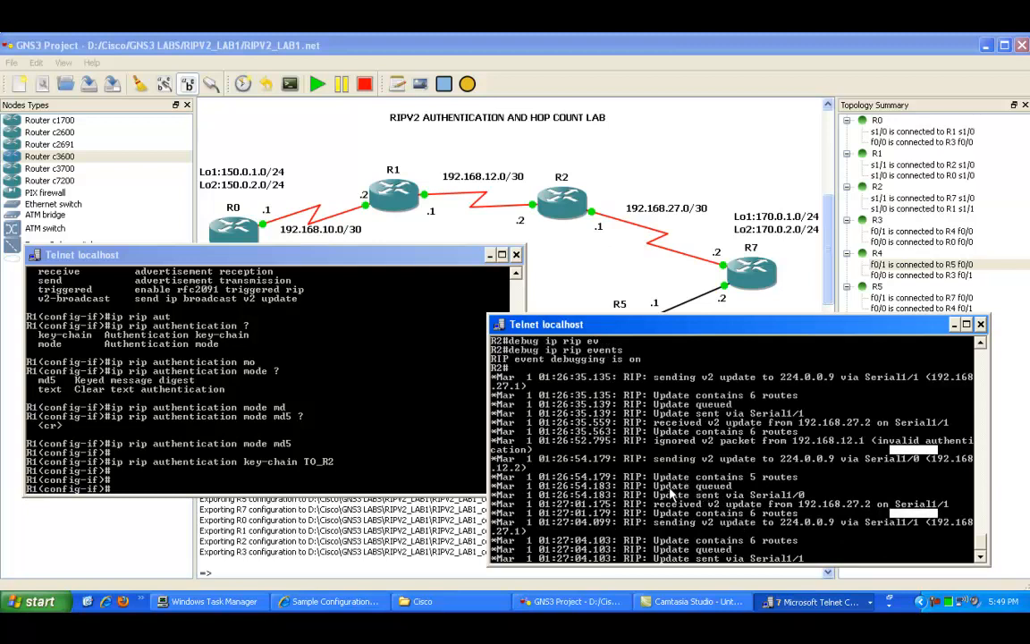
Step: Enter global configuration on R2 and open interface Serial1/0
{"action": "key", "text": "Return"}
{"action": "key", "text": "Return"}
{"action": "key", "text": "Return"}
{"action": "key", "text": "Return"}
{"action": "type", "text": "config t"}
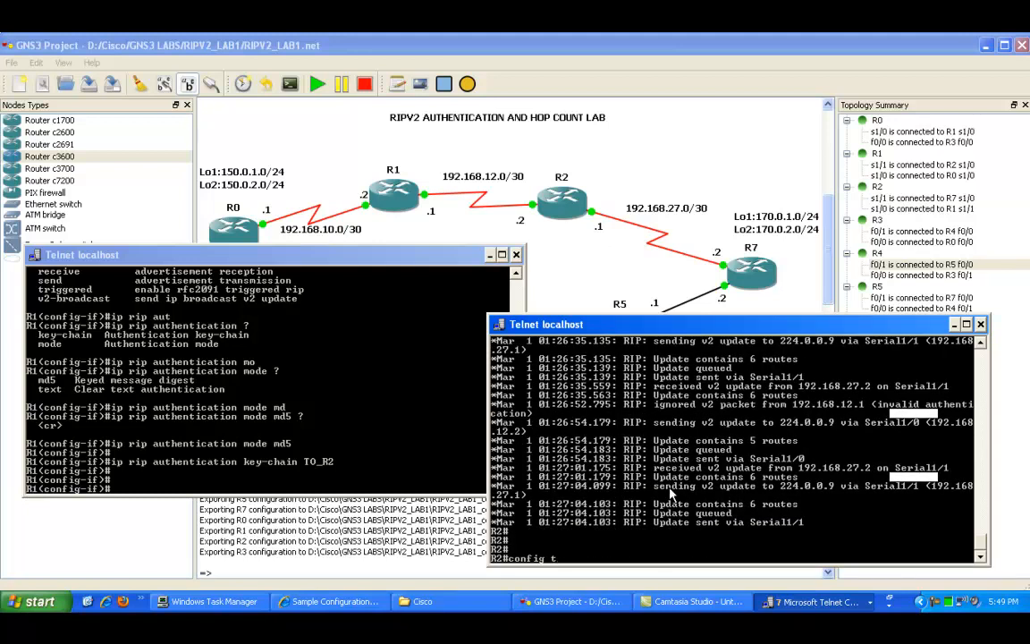
{"action": "key", "text": "Return"}
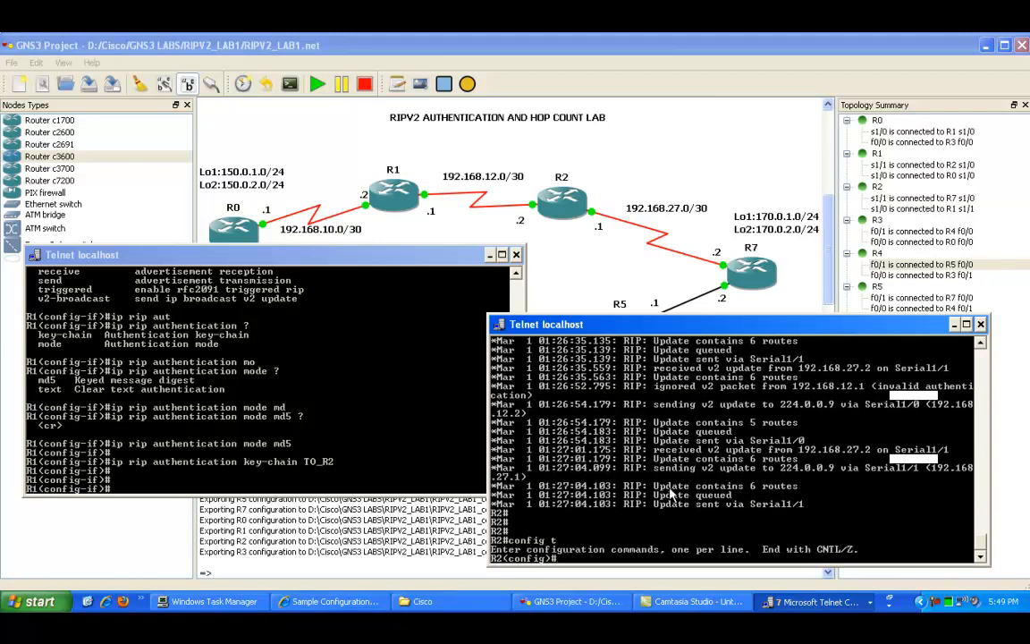
{"action": "type", "text": "int s/0"}
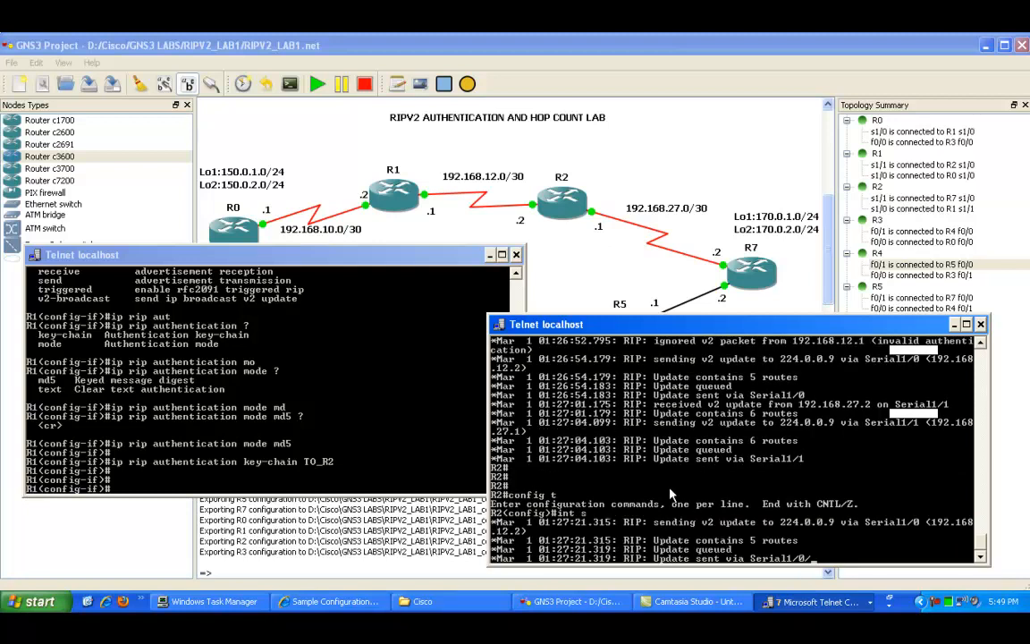
{"action": "key", "text": "Return"}
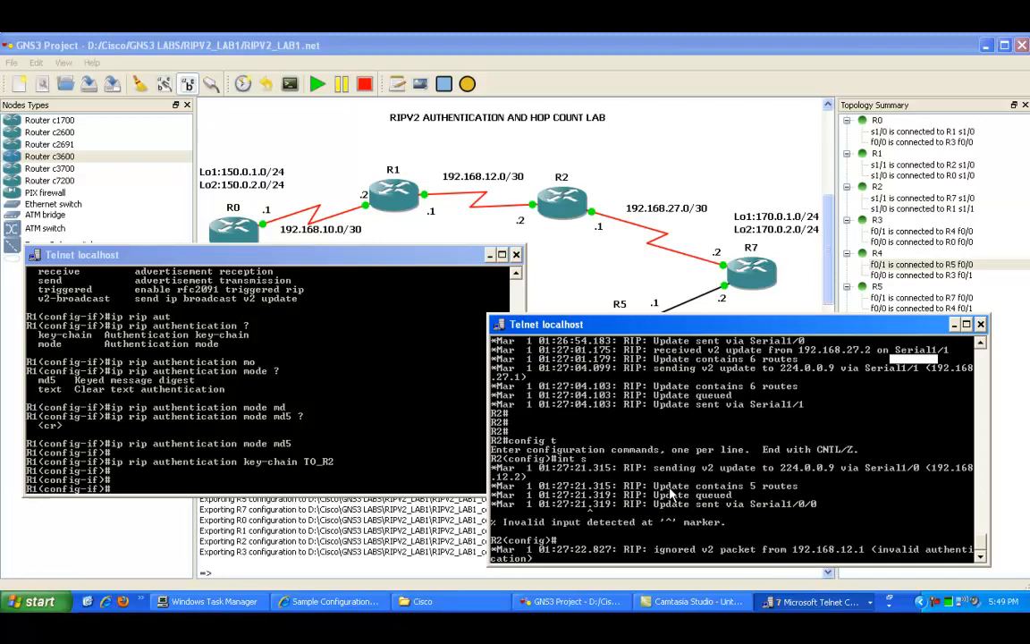
{"action": "key", "text": "Return"}
{"action": "type", "text": "int s1/0"}
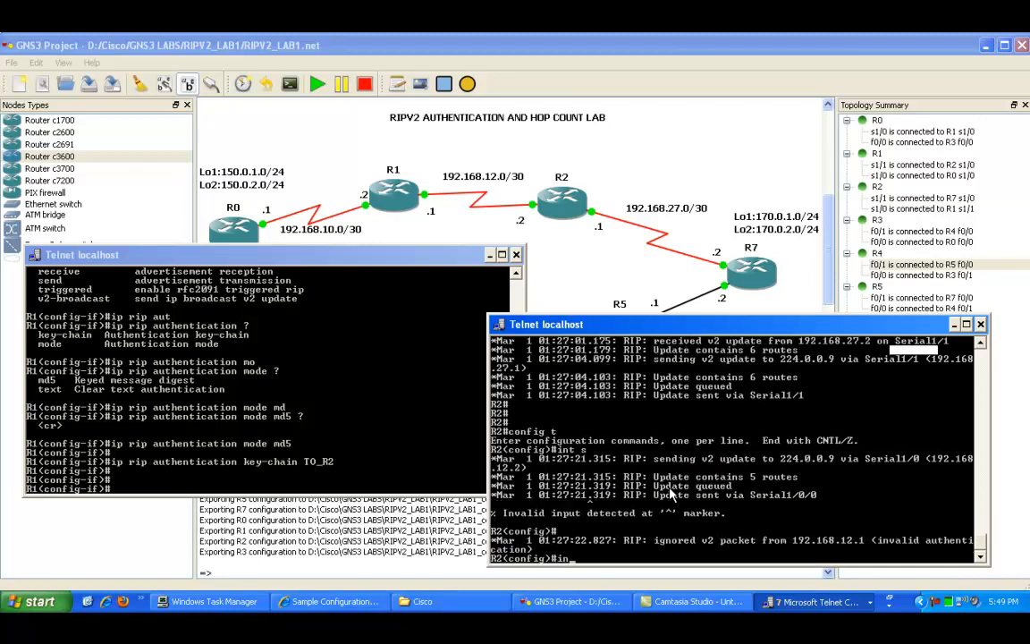
{"action": "key", "text": "Return"}
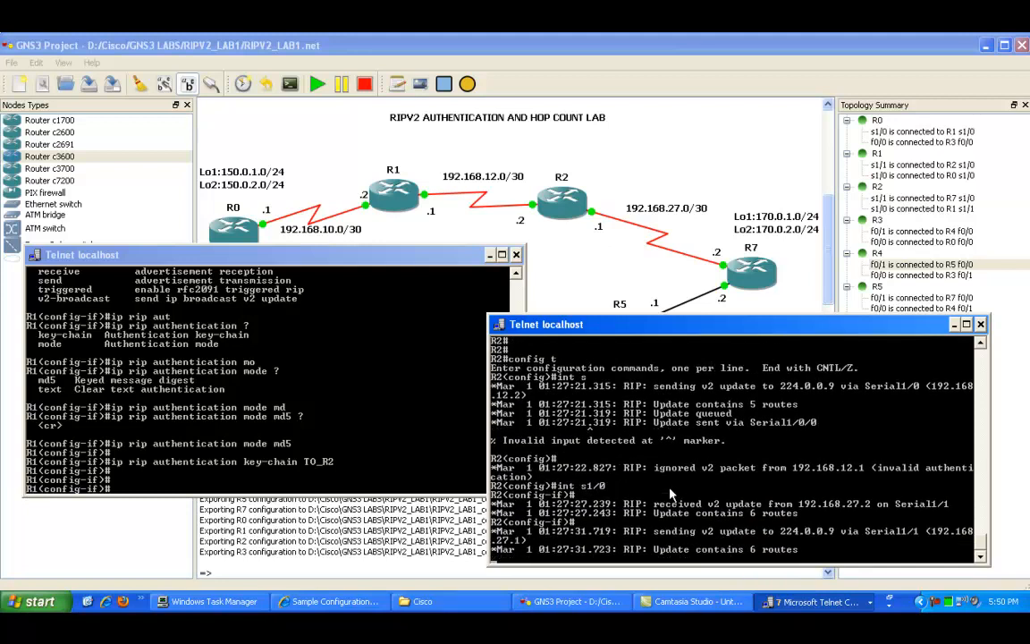
Step: Turn off all debugging on R2 with do un all
{"action": "type", "text": "do u"}
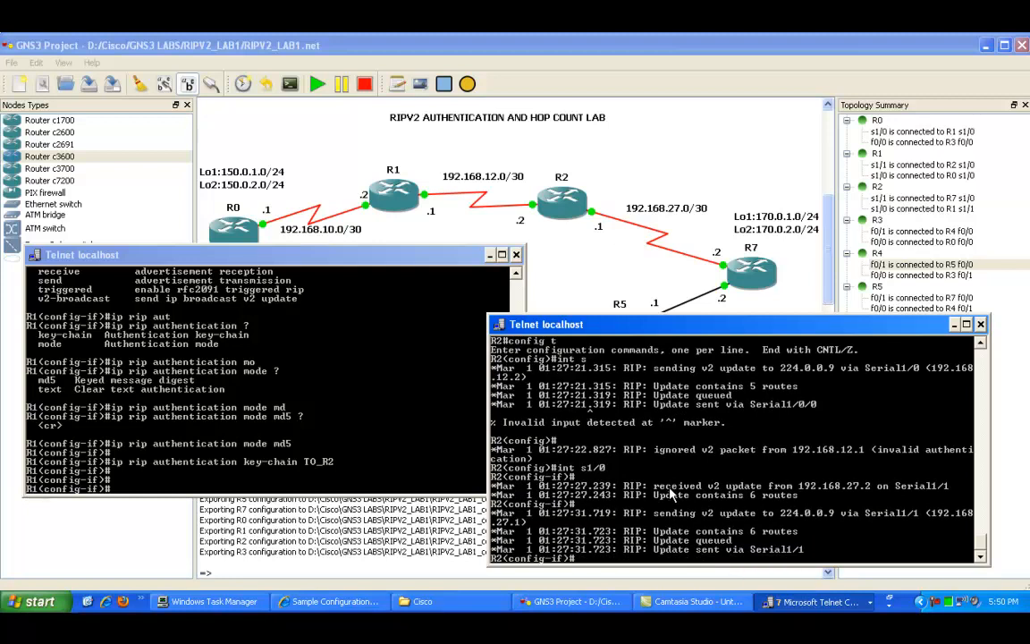
{"action": "type", "text": "n all"}
{"action": "key", "text": "Return"}
{"action": "key", "text": "Return"}
{"action": "key", "text": "Return"}
{"action": "key", "text": "Return"}
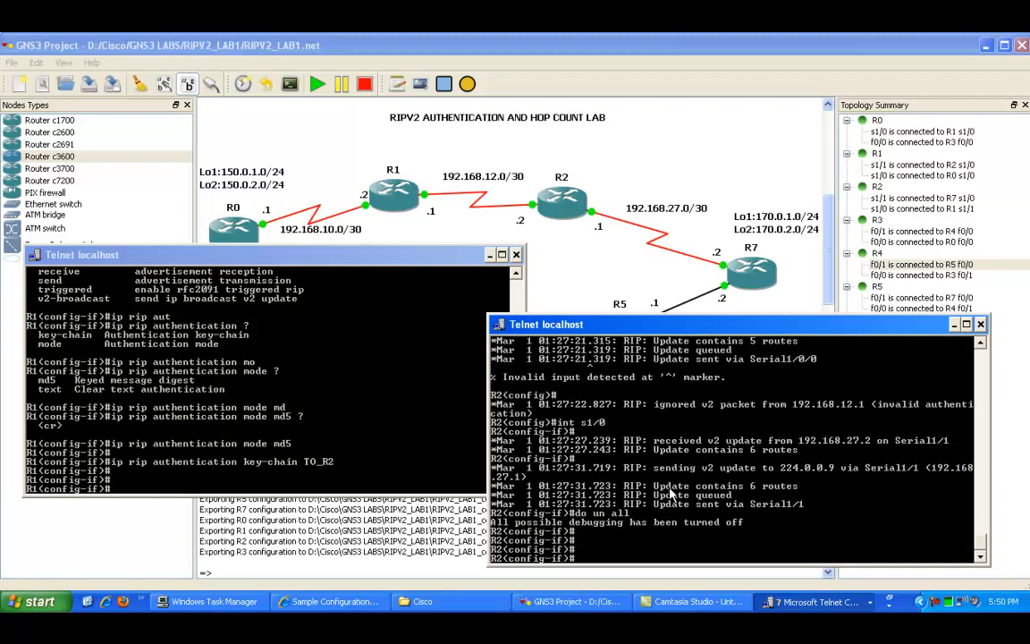
Step: Display R2's routing table with do show ip route
{"action": "type", "text": "do show ip route"}
{"action": "key", "text": "Return"}
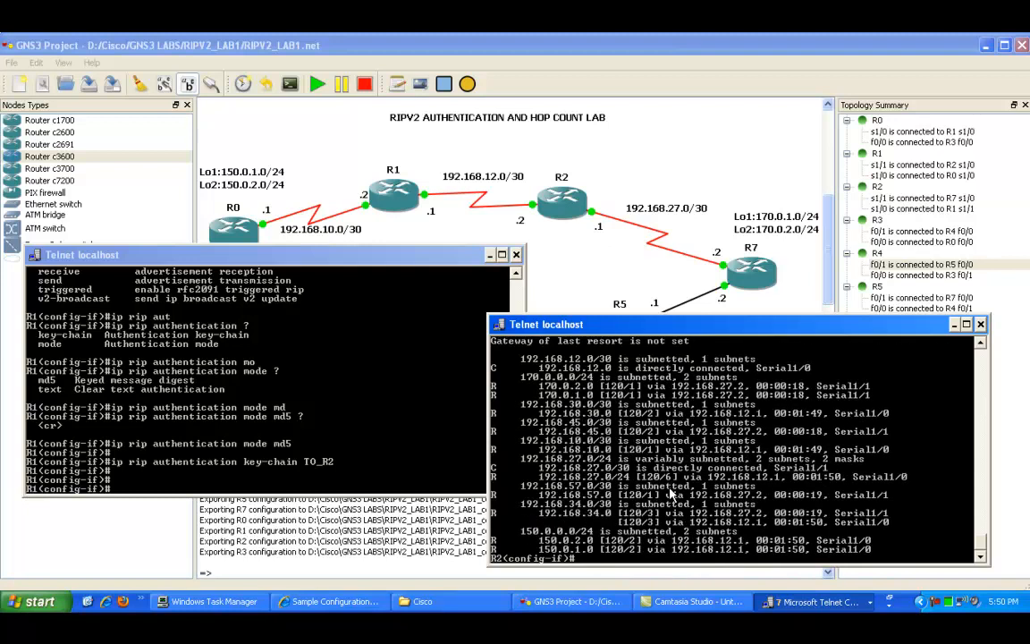
Step: Redisplay R2's routing table twice and mark the 150.0.0.0 routes in the output
{"action": "key", "text": "Up"}
{"action": "key", "text": "Return"}
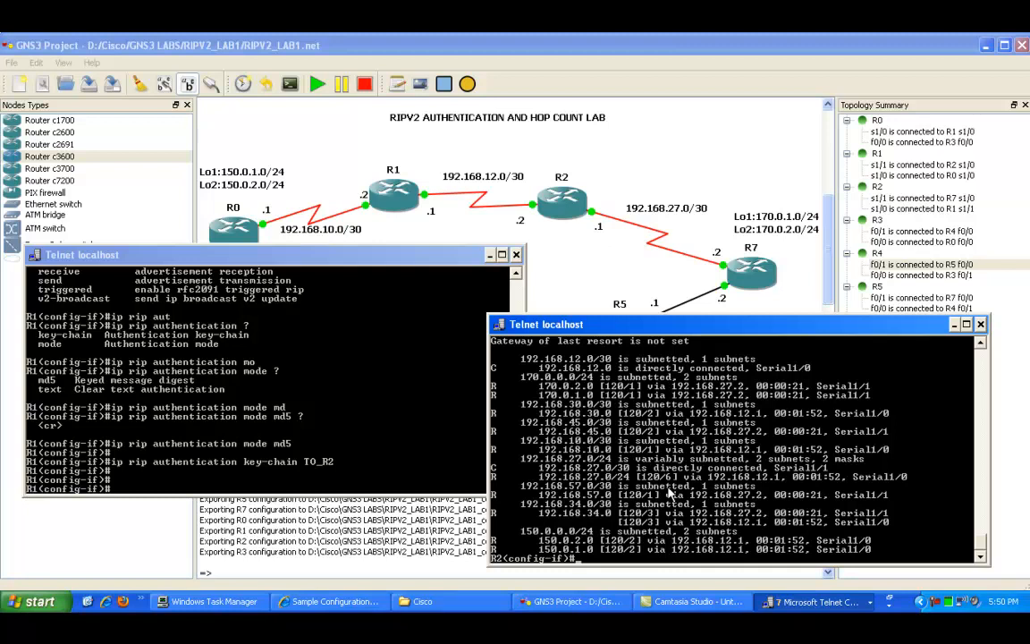
{"action": "right_click", "coordinate": [585, 553]}
{"action": "left_click", "coordinate": [554, 422]}
{"action": "left_click_drag", "start_coordinate": [572, 541], "coordinate": [651, 550]}
{"action": "right_click", "coordinate": [658, 530]}
{"action": "key", "text": "Up"}
{"action": "key", "text": "Return"}
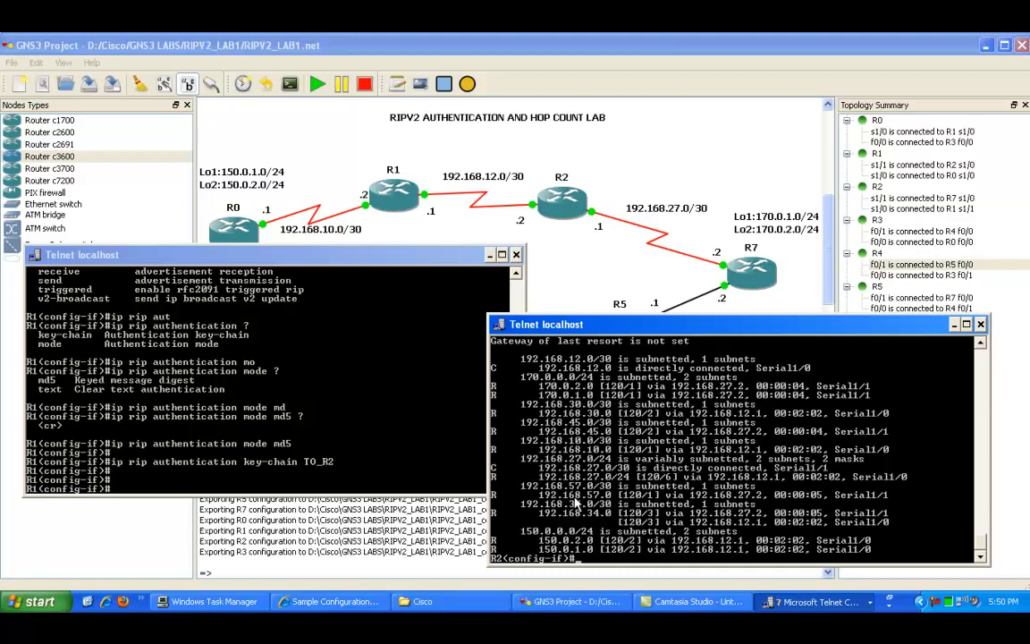
Step: Trace the route from R2 to 150.0.2.1 with do trace
{"action": "type", "text": "trace"}
{"action": "key", "text": "Tab"}
{"action": "key", "text": "BackSpace"}
{"action": "key", "text": "BackSpace"}
{"action": "key", "text": "BackSpace"}
{"action": "key", "text": "BackSpace"}
{"action": "key", "text": "BackSpace"}
{"action": "type", "text": "do trace"}
{"action": "key", "text": "Tab"}
{"action": "type", "text": "1"}
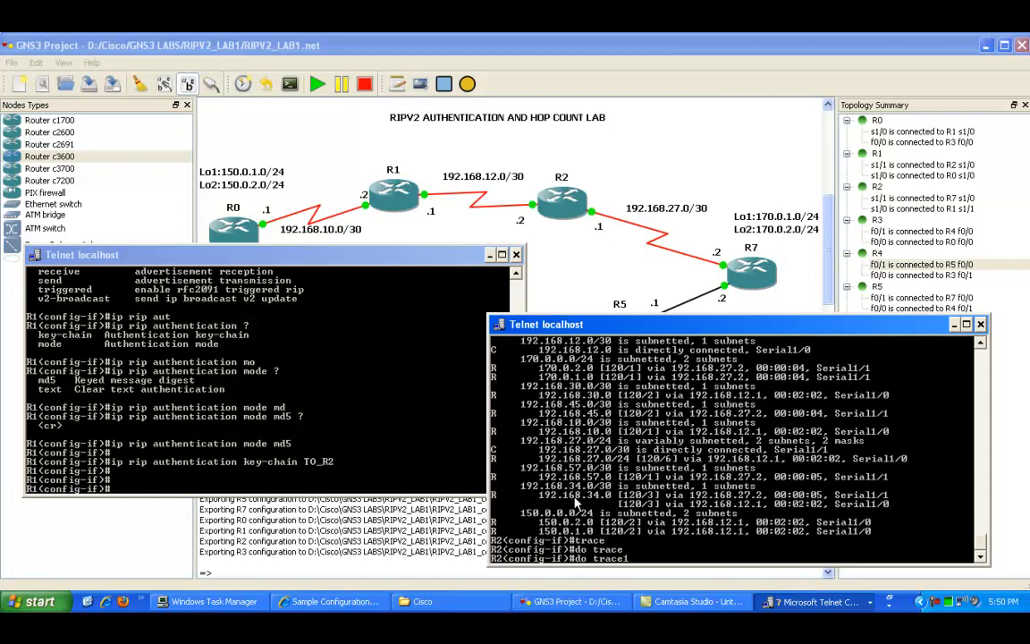
{"action": "key", "text": "BackSpace"}
{"action": "type", "text": "150.0.2.1"}
{"action": "key", "text": "Return"}
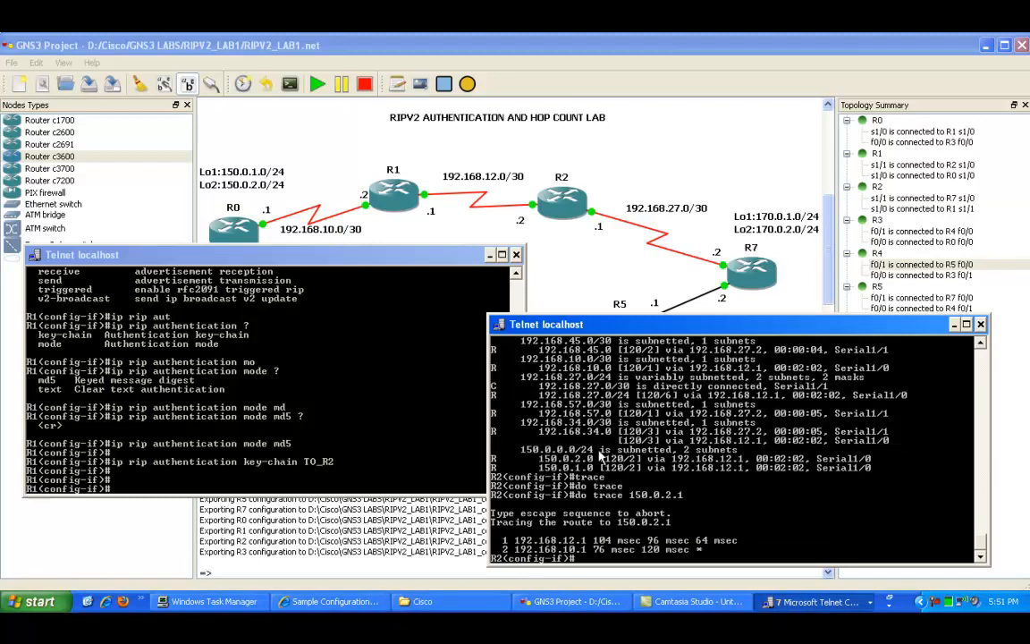
Step: Leave configuration mode on R1 and page through its running configuration, including the key chain and Serial1/1 settings
{"action": "left_click", "coordinate": [348, 445]}
{"action": "type", "text": "end"}
{"action": "key", "text": "Return"}
{"action": "type", "text": "show route-"}
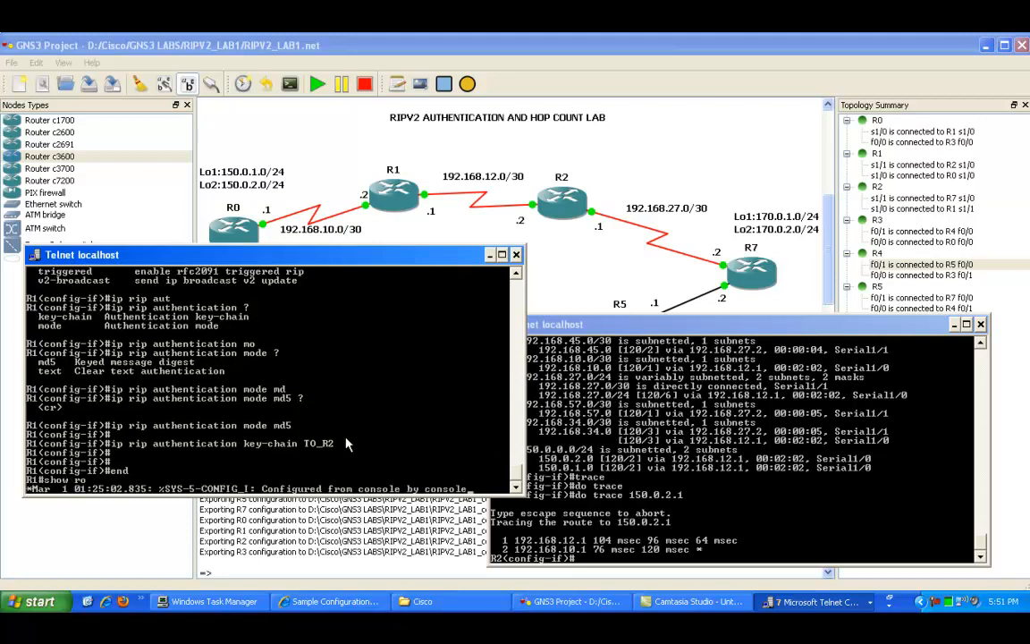
{"action": "key", "text": "BackSpace"}
{"action": "key", "text": "BackSpace"}
{"action": "key", "text": "BackSpace"}
{"action": "key", "text": "BackSpace"}
{"action": "key", "text": "BackSpace"}
{"action": "key", "text": "BackSpace"}
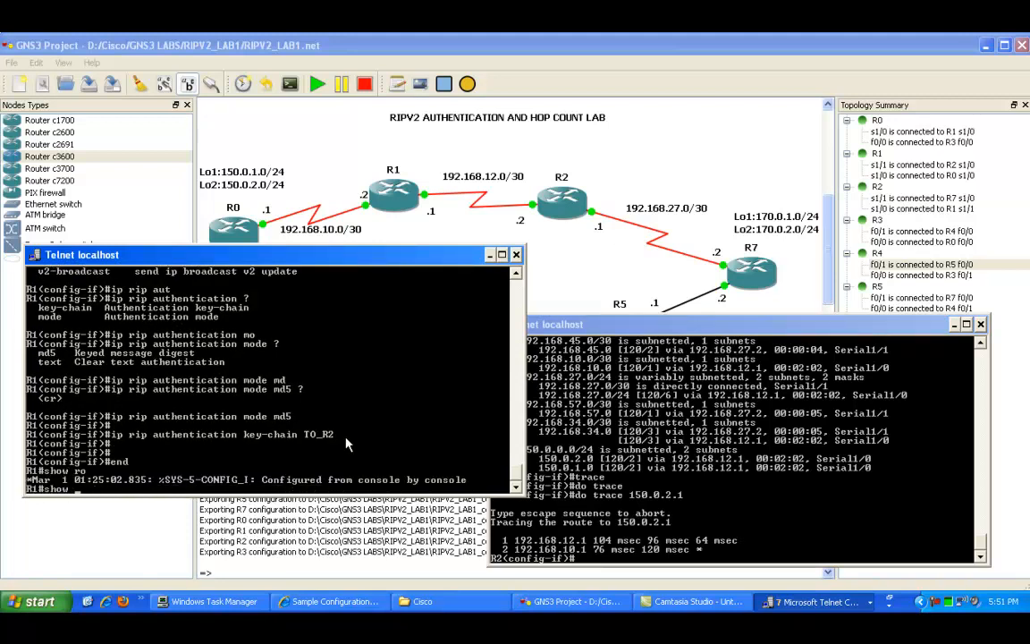
{"action": "type", "text": "run"}
{"action": "key", "text": "Return"}
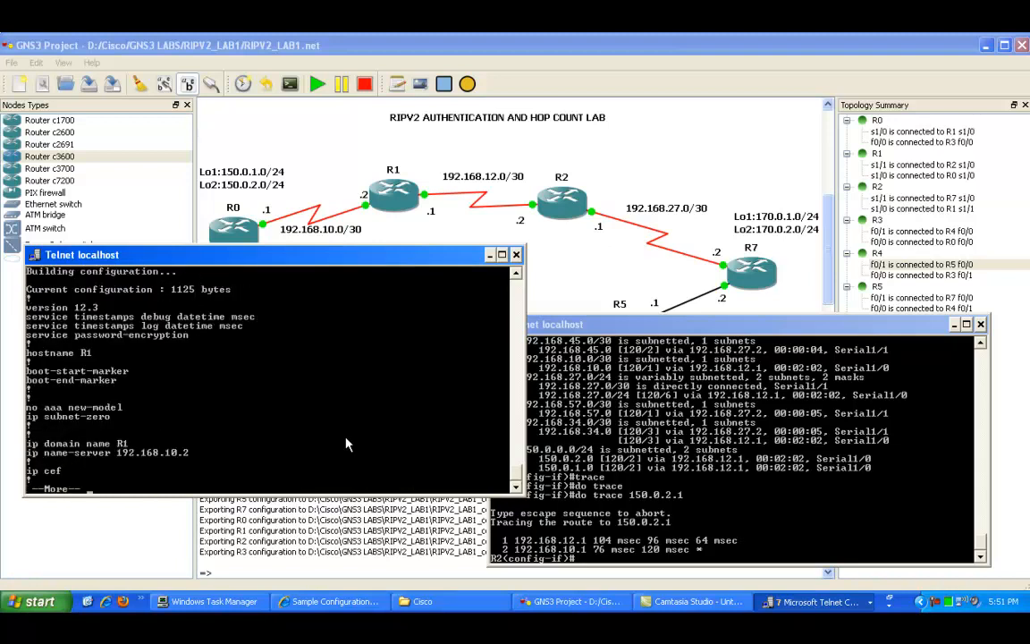
{"action": "key", "text": "space"}
{"action": "key", "text": "space"}
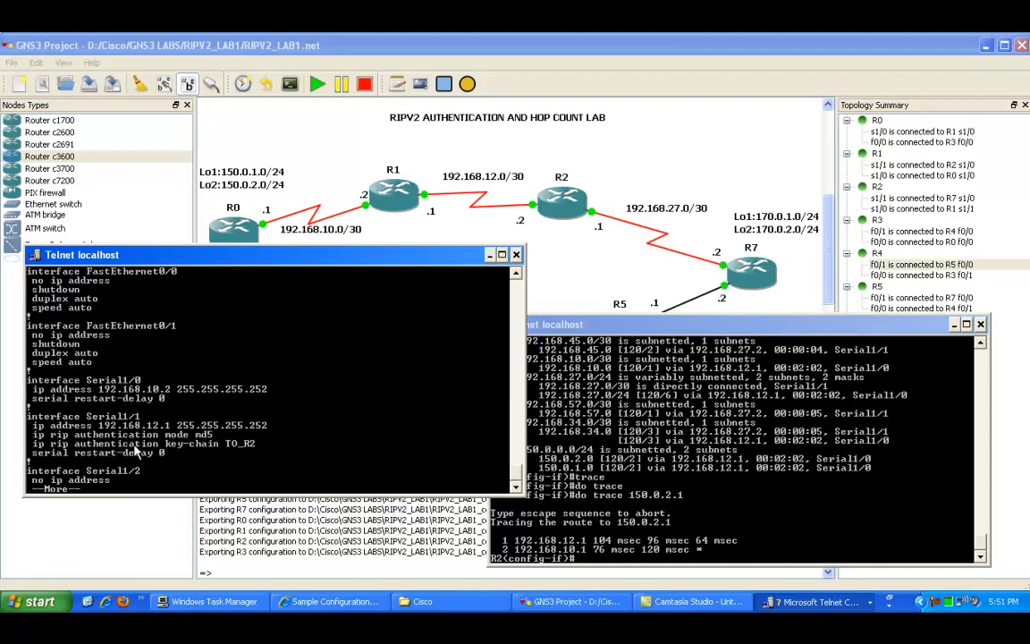
{"action": "scroll", "coordinate": [121, 403], "scroll_direction": "up", "scroll_amount": 5}
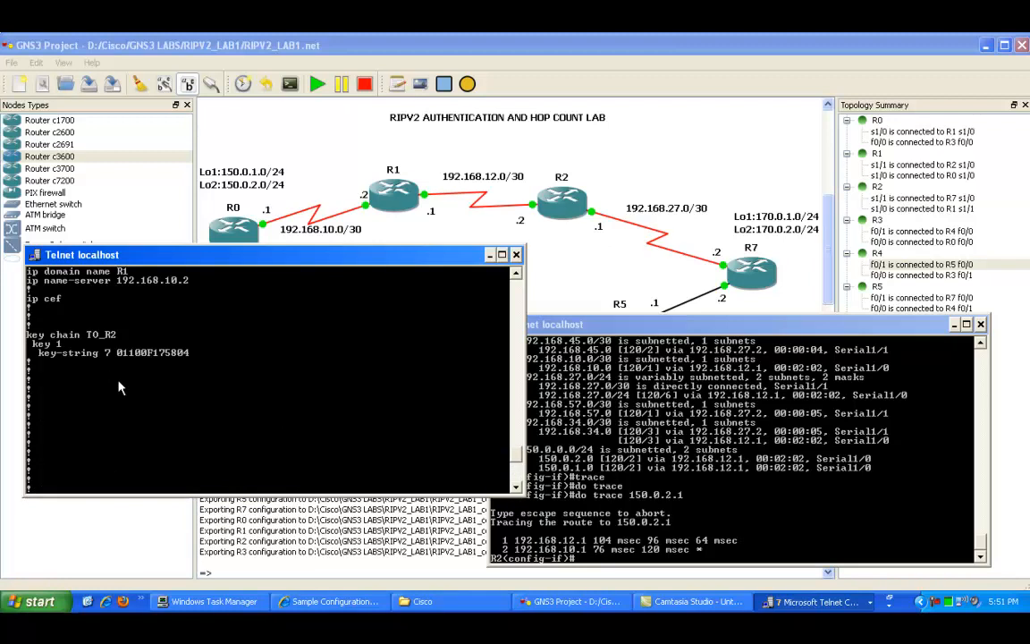
{"action": "left_click_drag", "start_coordinate": [87, 334], "coordinate": [91, 336]}
{"action": "key", "text": "space"}
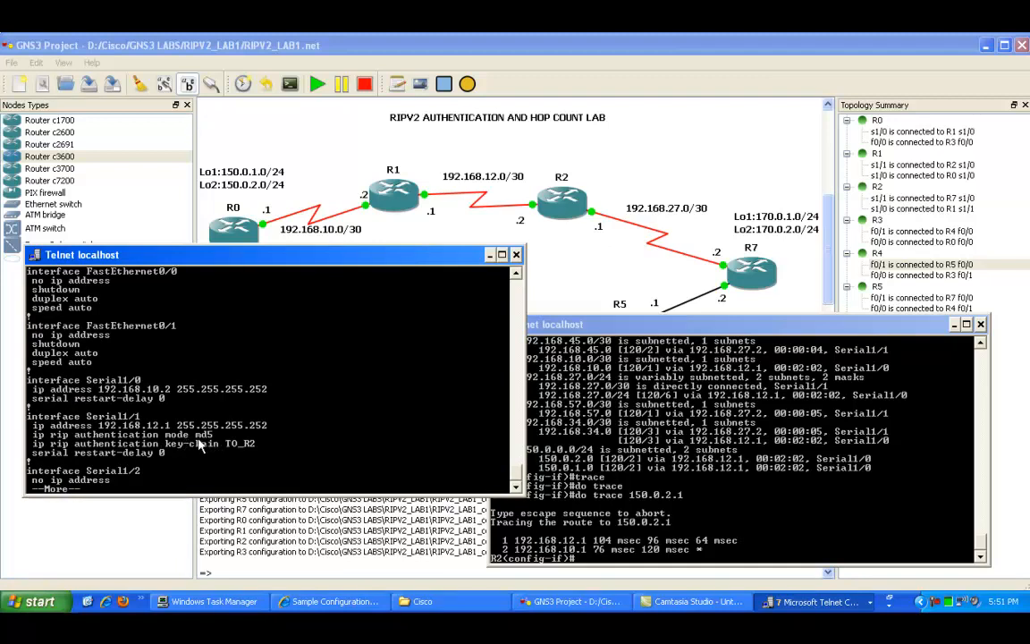
Step: Leave configuration mode on R2, display its routing table and mark the possibly-down 150.0.0.0 routes
{"action": "left_click", "coordinate": [792, 486]}
{"action": "type", "text": "show ip route"}
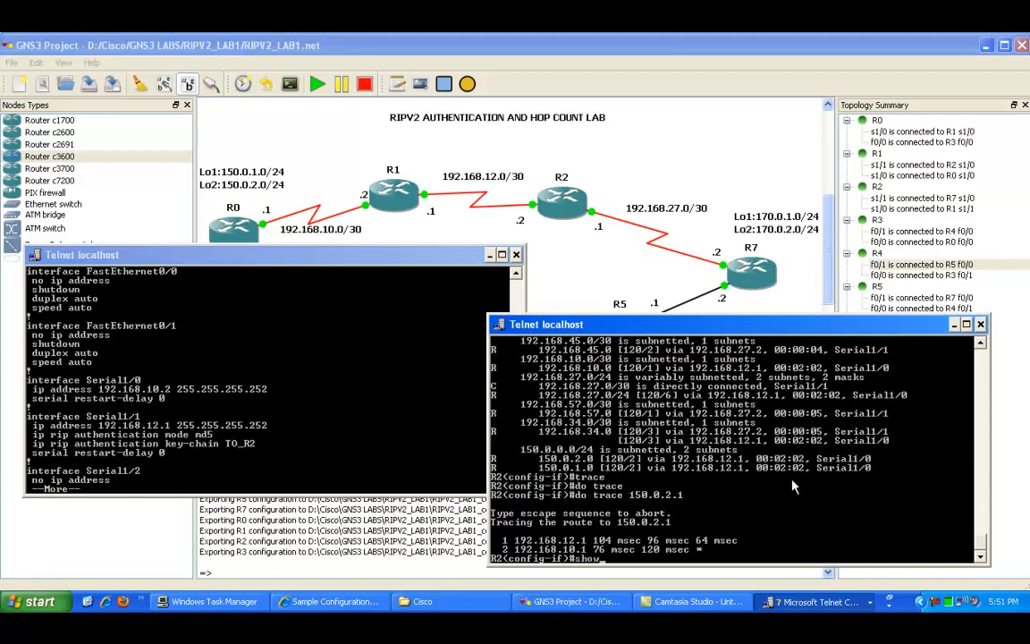
{"action": "key", "text": "Return"}
{"action": "type", "text": "end"}
{"action": "key", "text": "Return"}
{"action": "type", "text": "sho"}
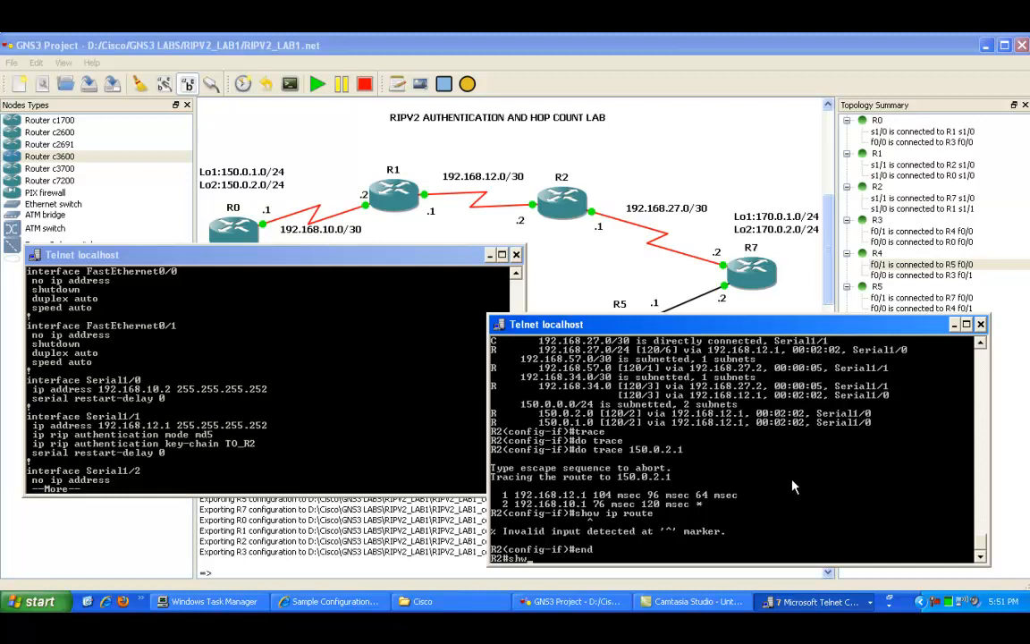
{"action": "type", "text": "w ip route"}
{"action": "key", "text": "Return"}
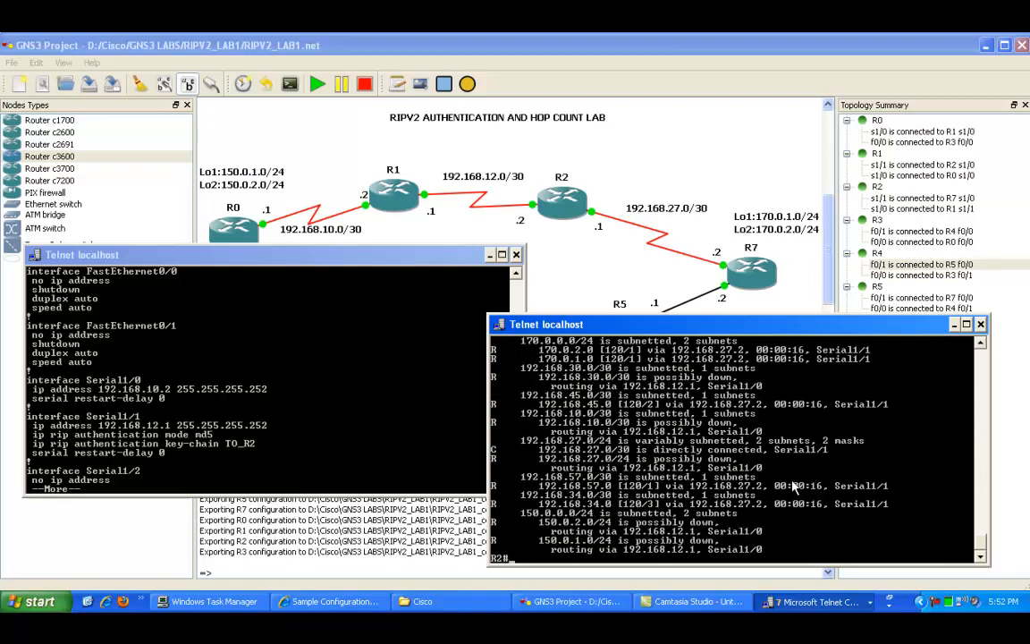
{"action": "right_click", "coordinate": [624, 527]}
{"action": "left_click", "coordinate": [628, 534]}
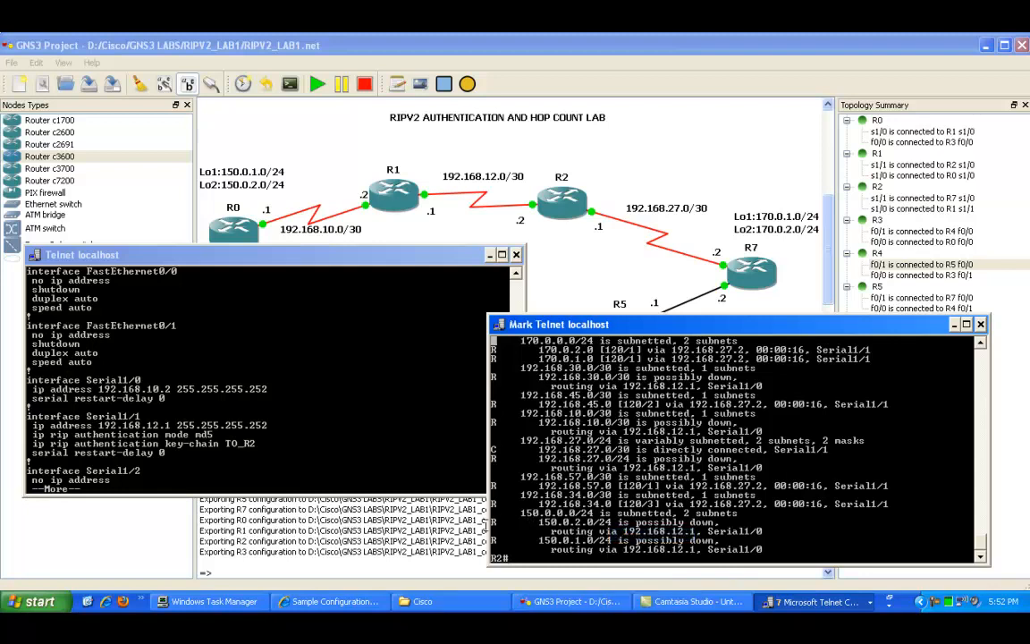
{"action": "left_click_drag", "start_coordinate": [493, 526], "coordinate": [784, 549]}
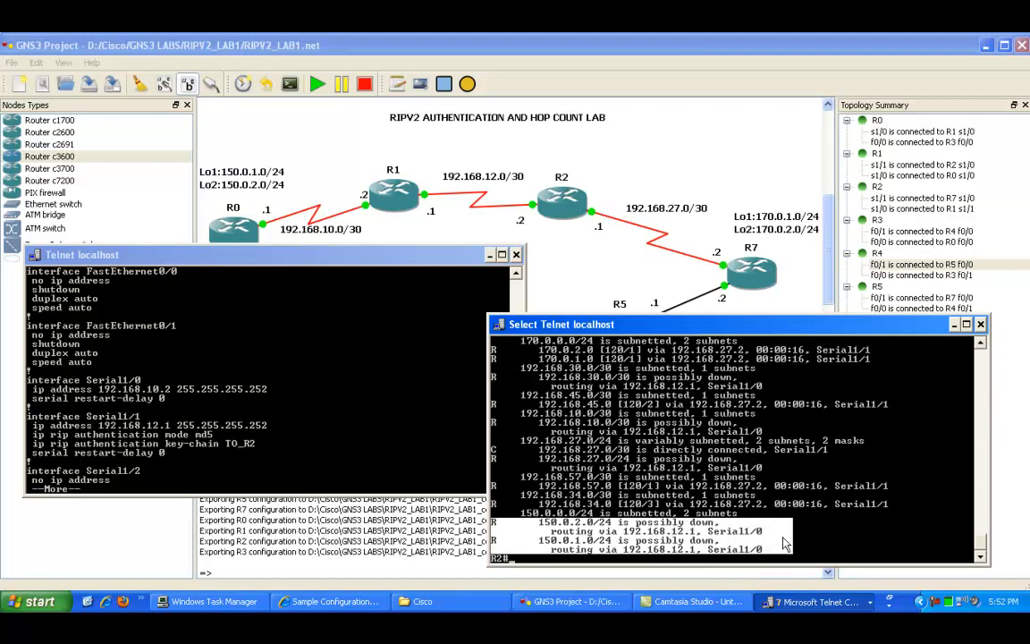
{"action": "left_click", "coordinate": [687, 497]}
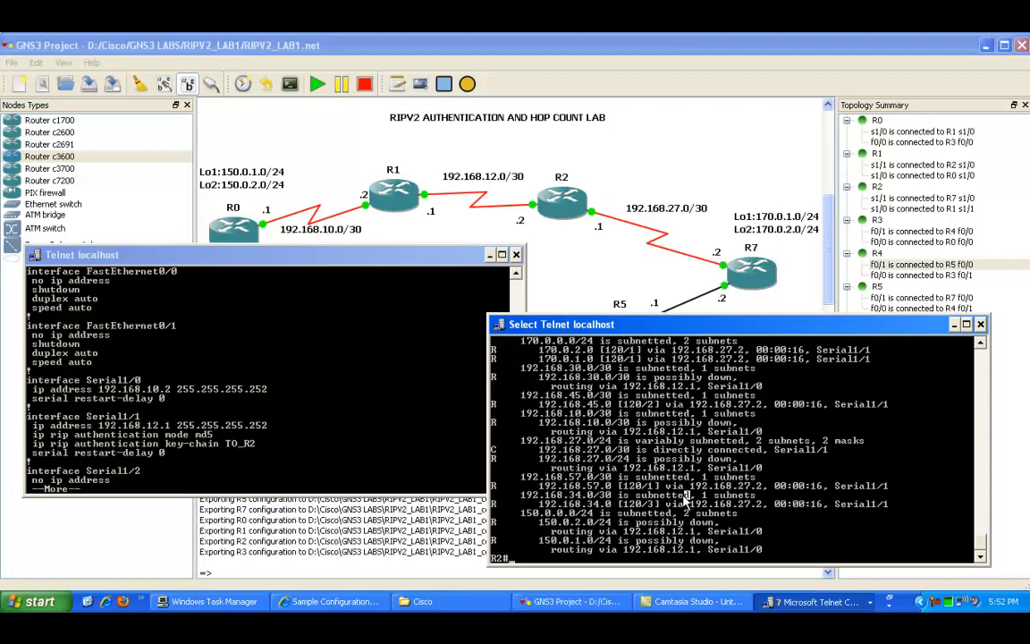
Step: On R2, enter global configuration, open interface Serial1/0 and set RIP authentication mode to md5
{"action": "type", "text": "config t"}
{"action": "key", "text": "Return"}
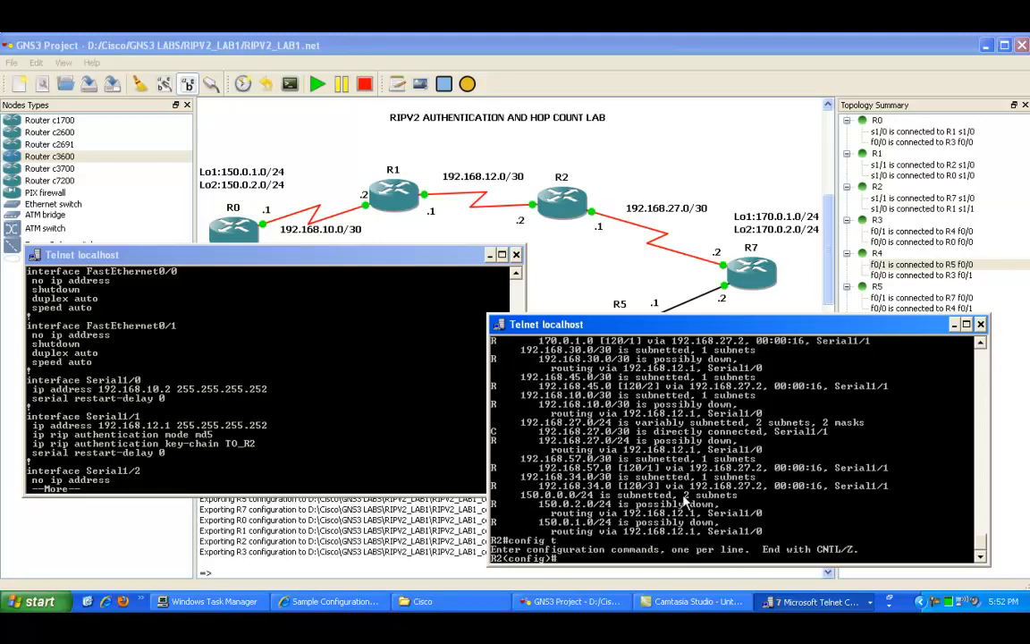
{"action": "type", "text": "int"}
{"action": "type", "text": "s1/0"}
{"action": "key", "text": "Return"}
{"action": "type", "text": "ip rip"}
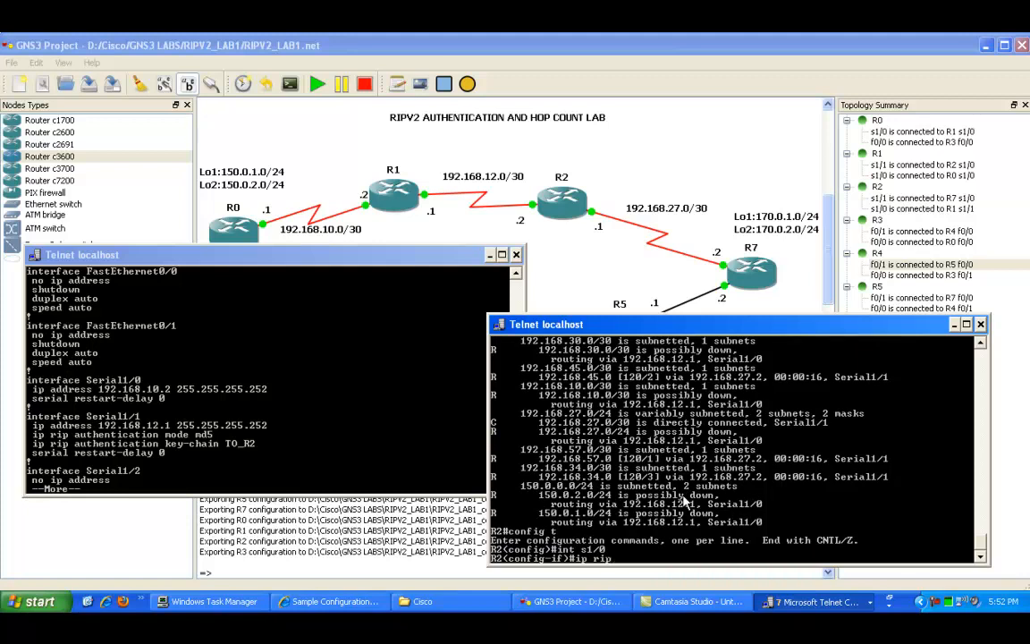
{"action": "key", "text": "Return"}
{"action": "type", "text": "ip rip au"}
{"action": "key", "text": "Tab"}
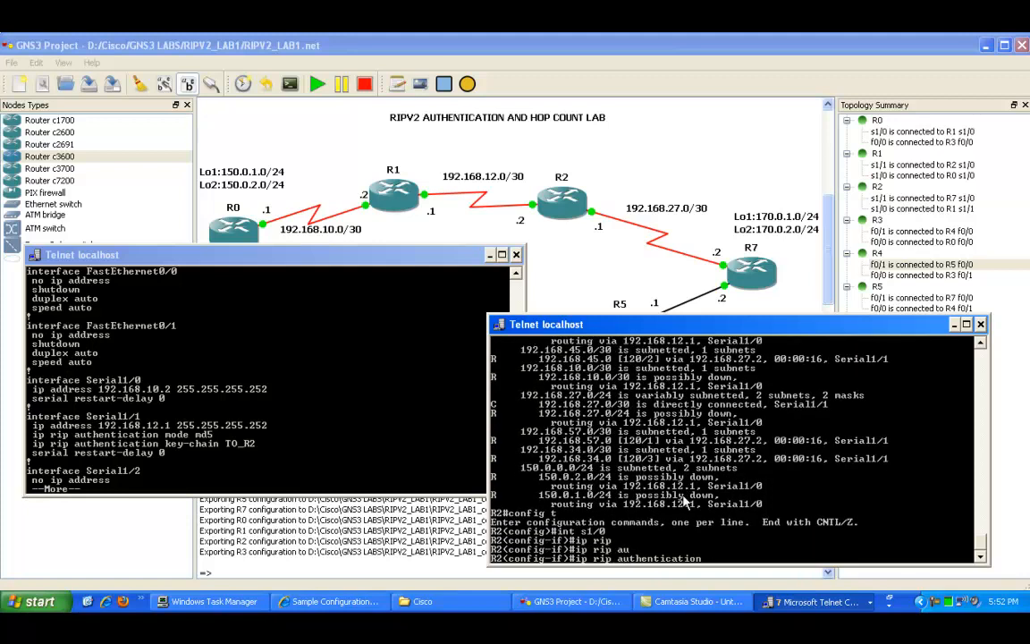
{"action": "type", "text": "mod"}
{"action": "key", "text": "Tab"}
{"action": "type", "text": "m"}
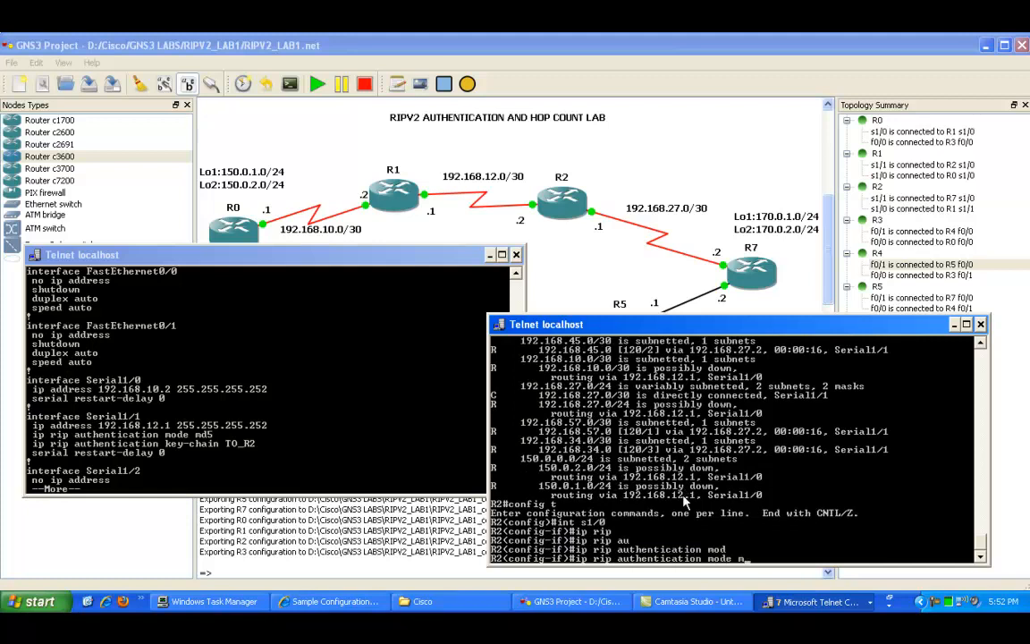
{"action": "type", "text": "d5"}
{"action": "key", "text": "Return"}
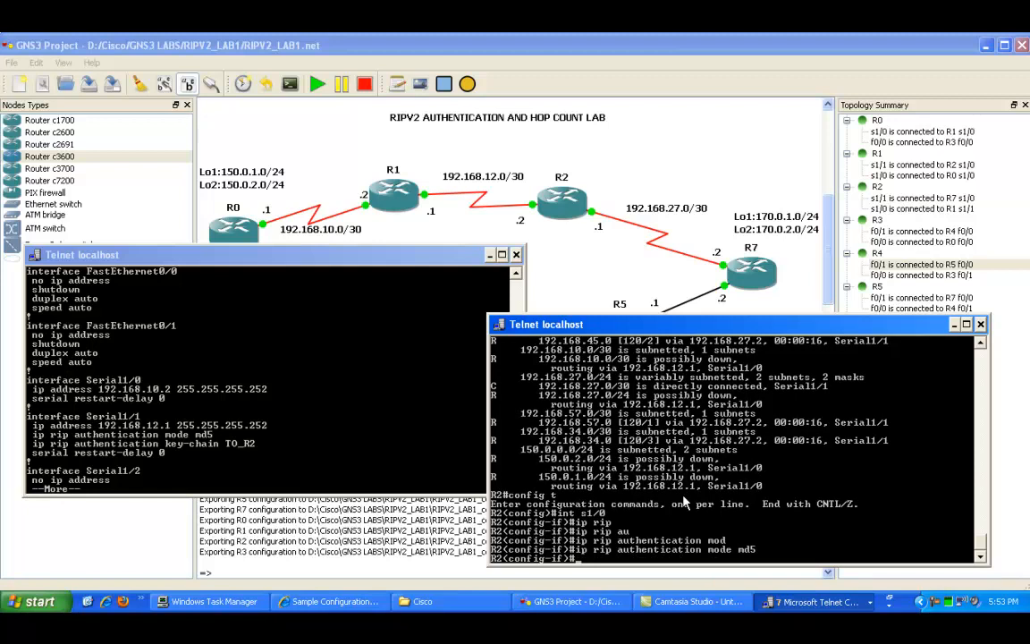
Step: Apply RIP authentication key-chain TO_R1 to R2's Serial1/0
{"action": "type", "text": "ip rip"}
{"action": "key", "text": "Tab"}
{"action": "type", "text": "aut"}
{"action": "key", "text": "Tab"}
{"action": "type", "text": "key"}
{"action": "key", "text": "Tab"}
{"action": "type", "text": "TO_R1"}
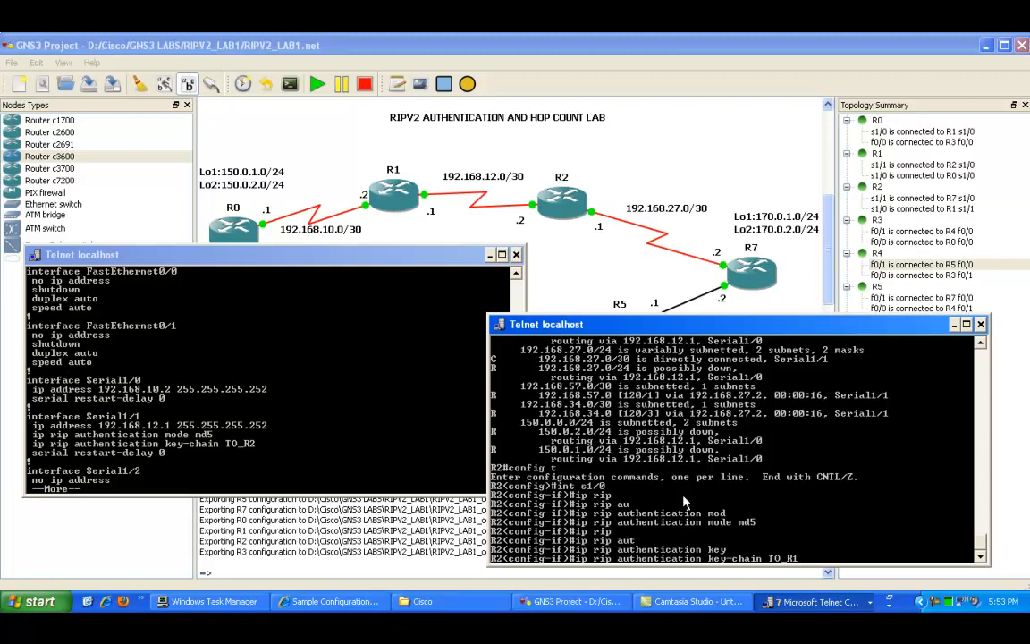
{"action": "key", "text": "Return"}
{"action": "key", "text": "Return"}
{"action": "key", "text": "Return"}
{"action": "key", "text": "Return"}
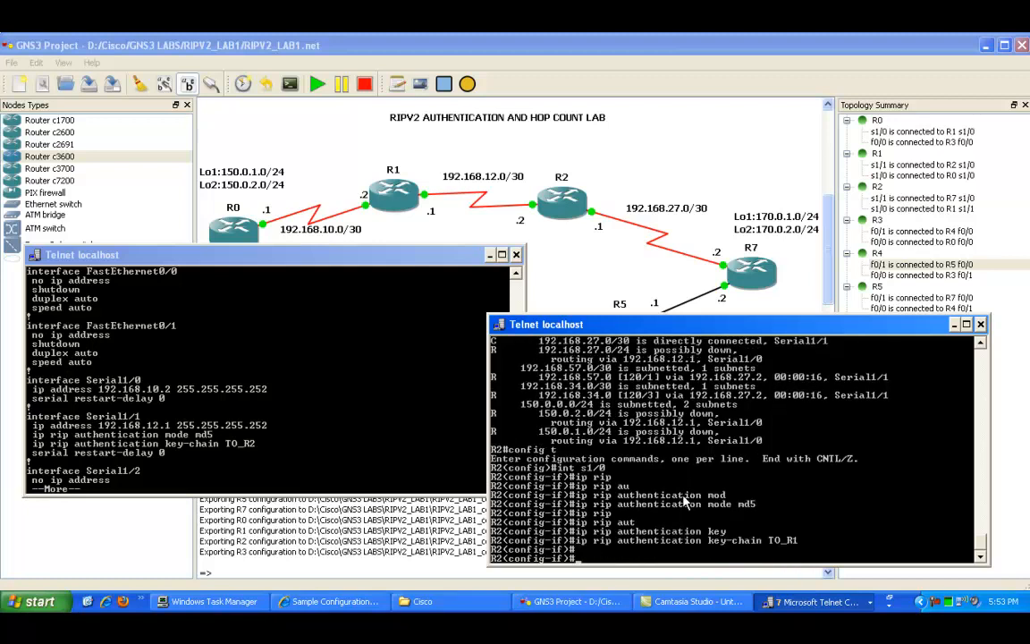
Step: Exit configuration on R2 and enable RIP debugging with debug ip rip
{"action": "type", "text": "end"}
{"action": "key", "text": "Return"}
{"action": "key", "text": "Return"}
{"action": "key", "text": "Return"}
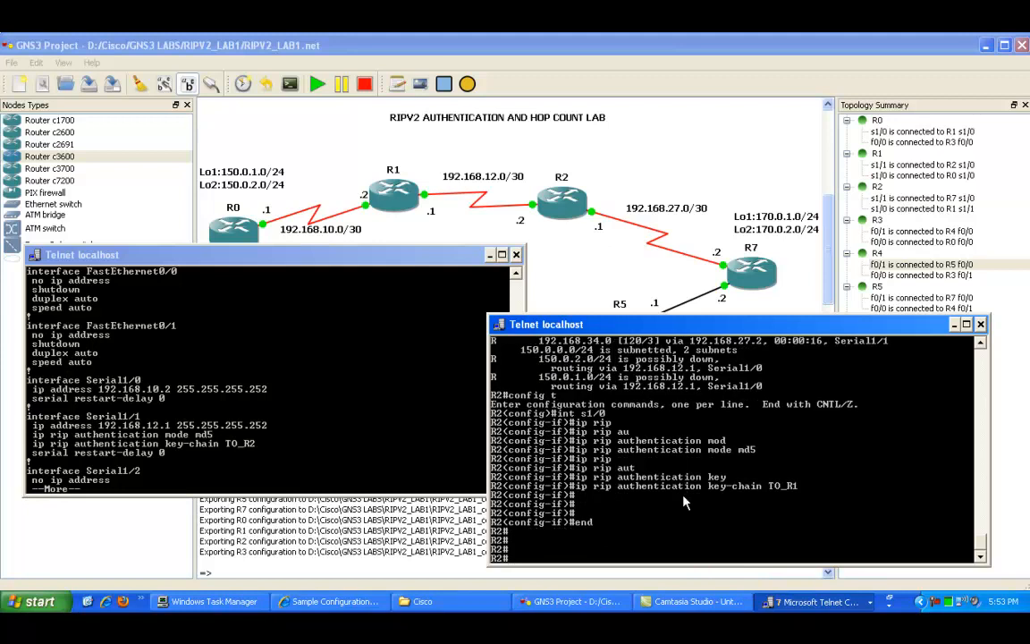
{"action": "key", "text": "Return"}
{"action": "key", "text": "Return"}
{"action": "key", "text": "Return"}
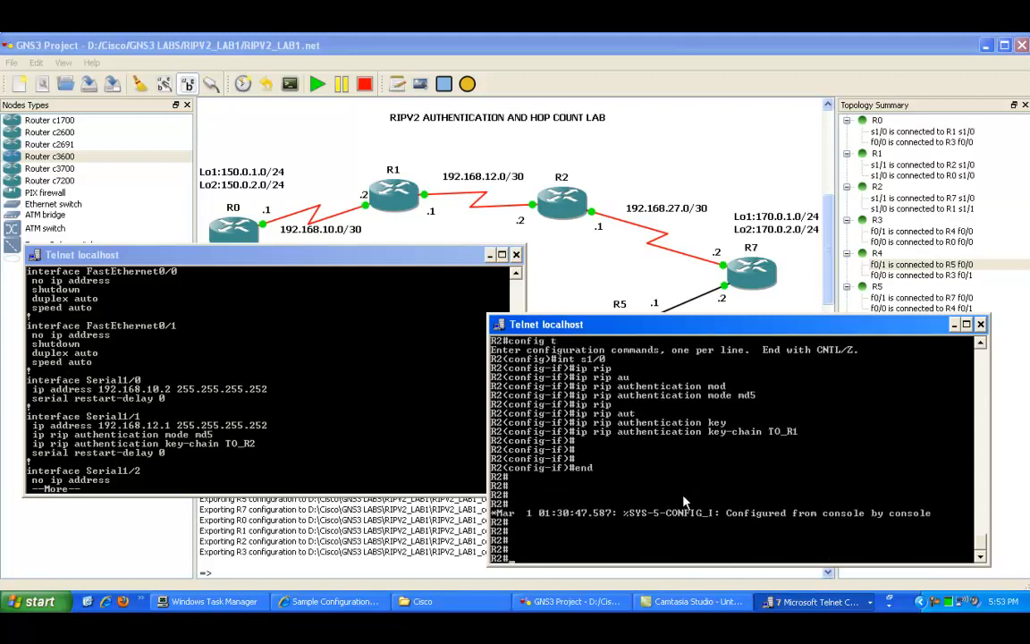
{"action": "type", "text": "show ip"}
{"action": "key", "text": "BackSpace"}
{"action": "key", "text": "BackSpace"}
{"action": "key", "text": "BackSpace"}
{"action": "key", "text": "BackSpace"}
{"action": "key", "text": "BackSpace"}
{"action": "key", "text": "BackSpace"}
{"action": "key", "text": "BackSpace"}
{"action": "key", "text": "BackSpace"}
{"action": "type", "text": "debug ip p"}
{"action": "key", "text": "BackSpace"}
{"action": "type", "text": "rip"}
{"action": "key", "text": "Return"}
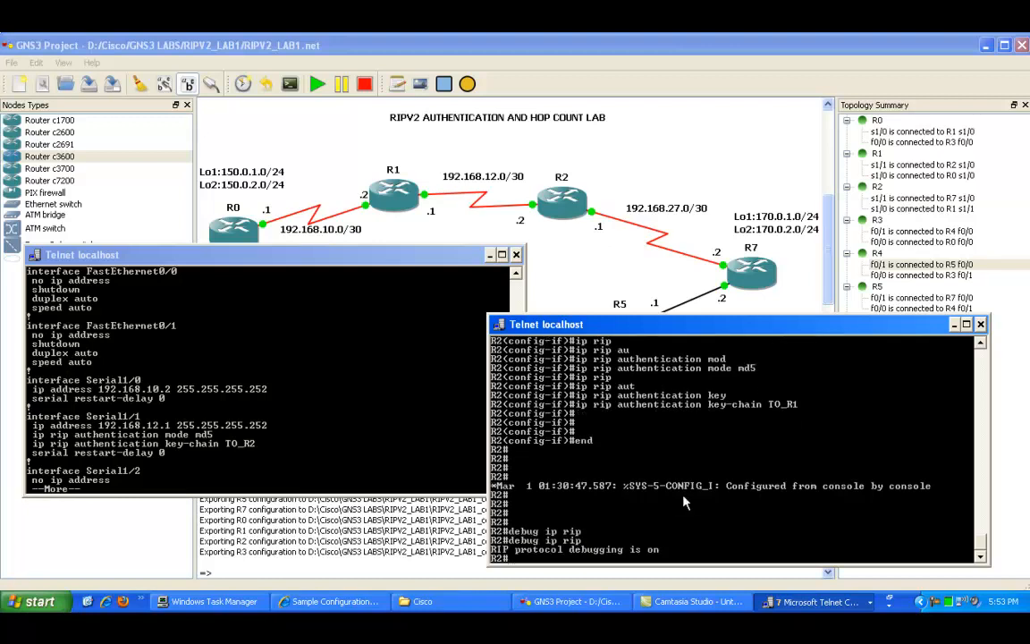
Step: Quit the configuration listing on R1 and display R2's routing table with show ip route
{"action": "left_click", "coordinate": [224, 442]}
{"action": "key", "text": "q"}
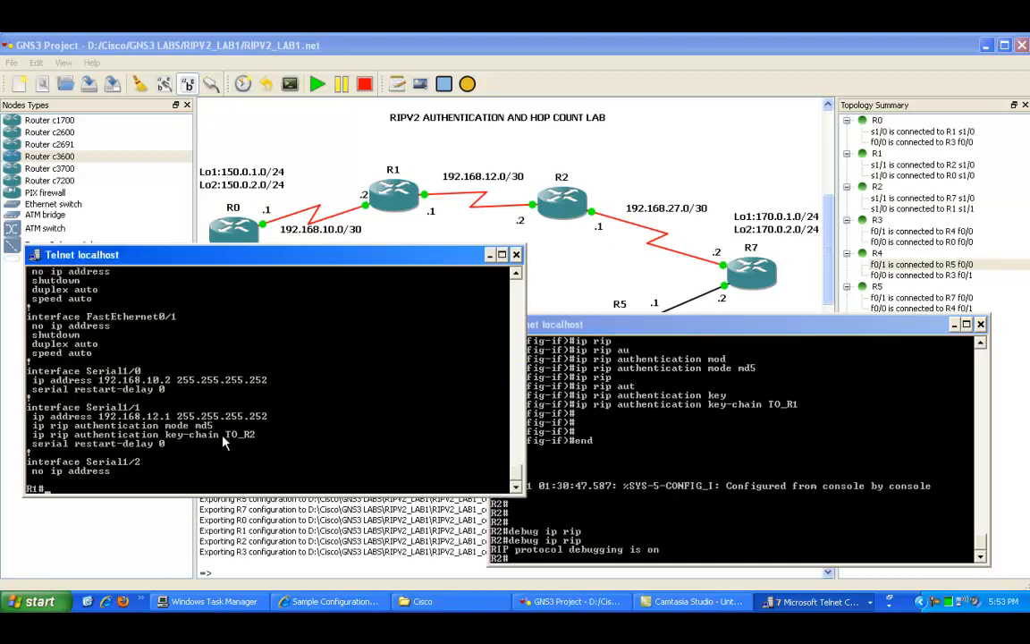
{"action": "left_click", "coordinate": [576, 407]}
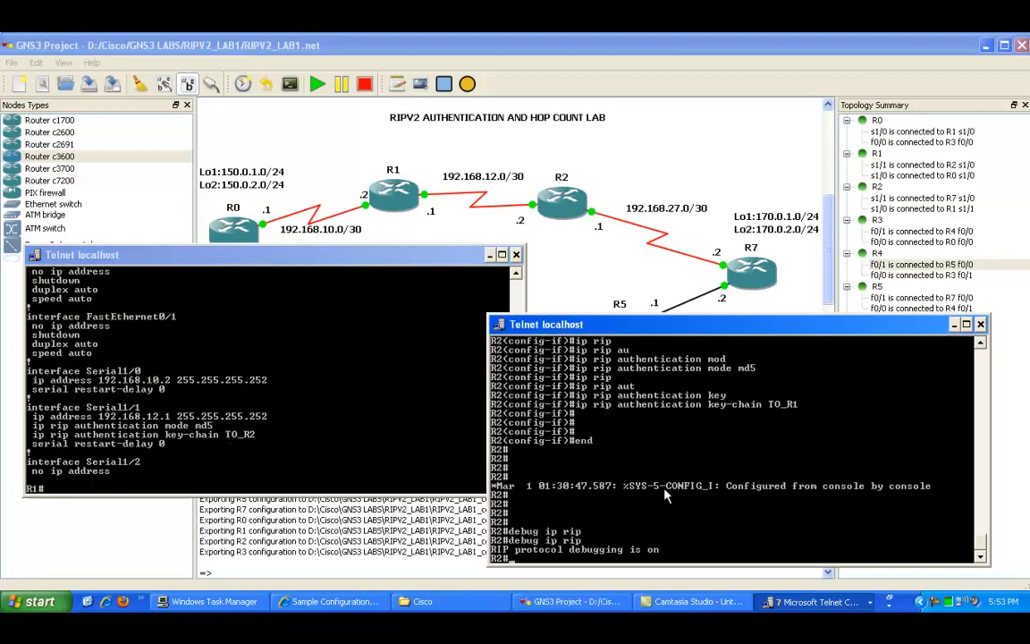
{"action": "type", "text": "show ip route"}
{"action": "key", "text": "Return"}
{"action": "key", "text": "space"}
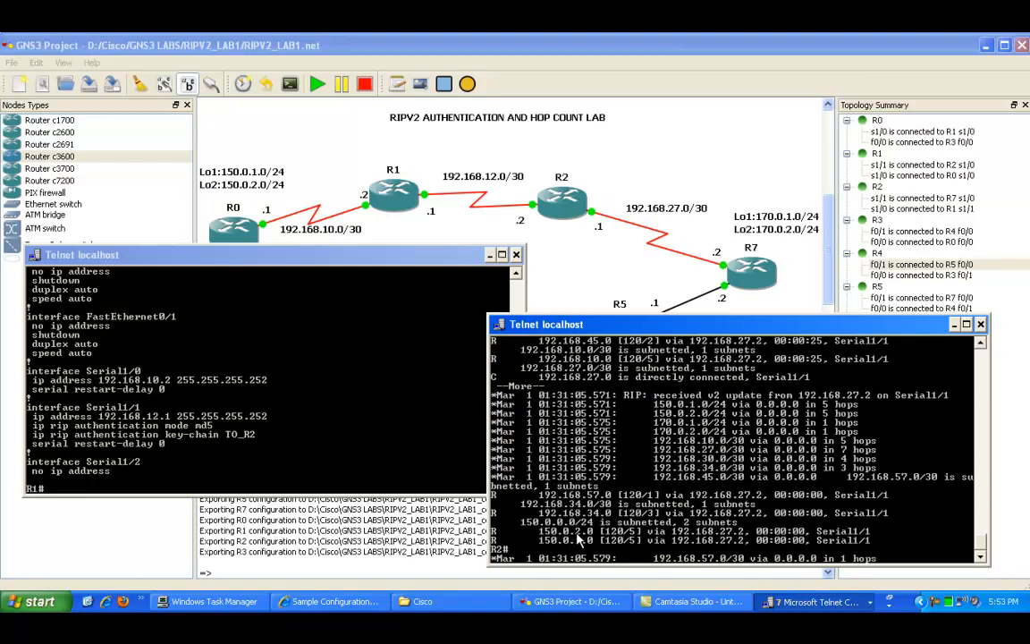
Step: Mark the received-update and MD5 authentication lines in R2's RIP debug output
{"action": "right_click", "coordinate": [588, 454]}
{"action": "left_click", "coordinate": [599, 459]}
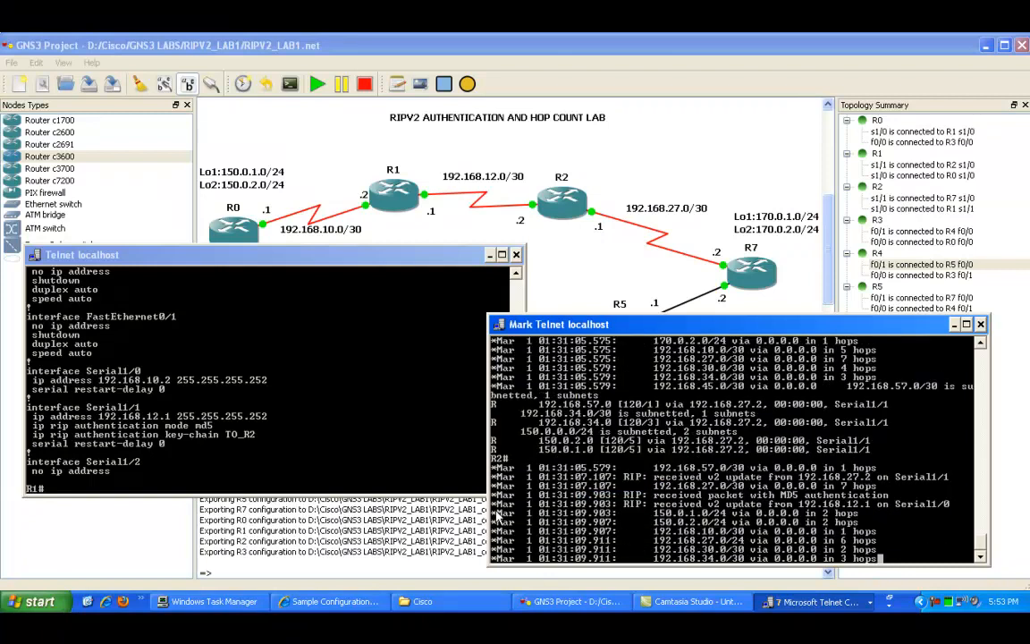
{"action": "left_click", "coordinate": [493, 435]}
{"action": "left_click_drag", "start_coordinate": [495, 436], "coordinate": [592, 345]}
{"action": "scroll", "coordinate": [591, 347], "scroll_direction": "up", "scroll_amount": 2}
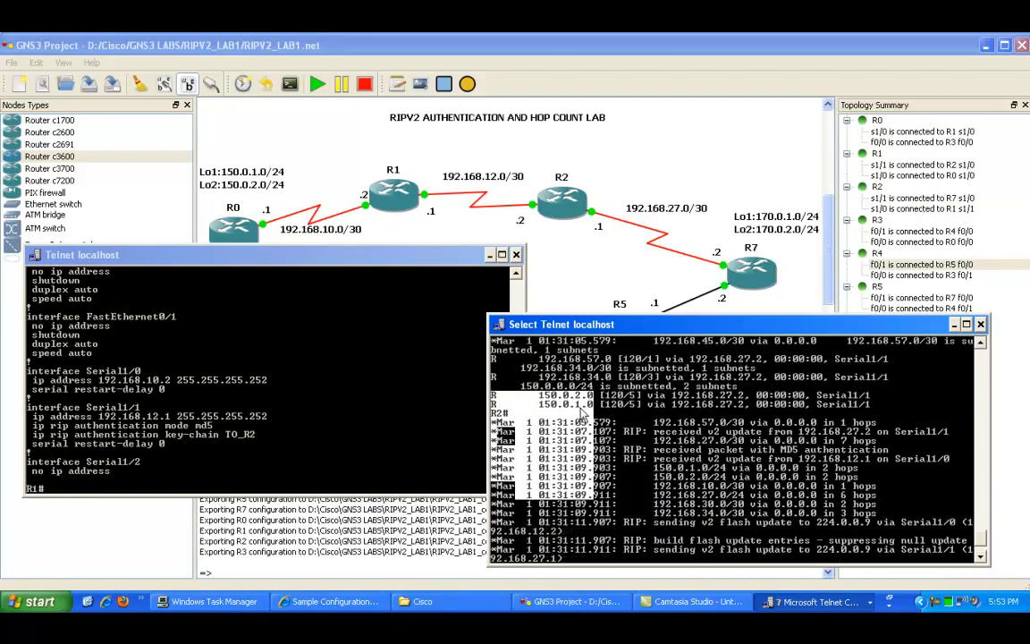
{"action": "mouse_move", "coordinate": [623, 403]}
{"action": "left_mouse_down"}
{"action": "mouse_move", "coordinate": [645, 384]}
{"action": "mouse_move", "coordinate": [628, 395]}
{"action": "mouse_move", "coordinate": [635, 406]}
{"action": "left_mouse_up"}
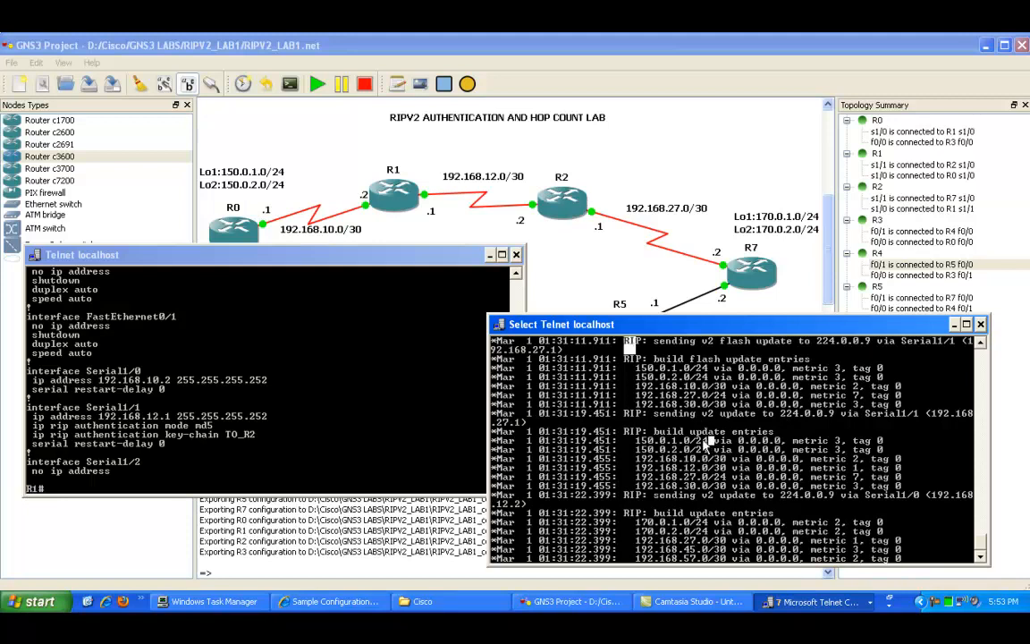
Step: Turn off all debugging on R2 with un all
{"action": "key", "text": "Return"}
{"action": "key", "text": "Return"}
{"action": "type", "text": "un all"}
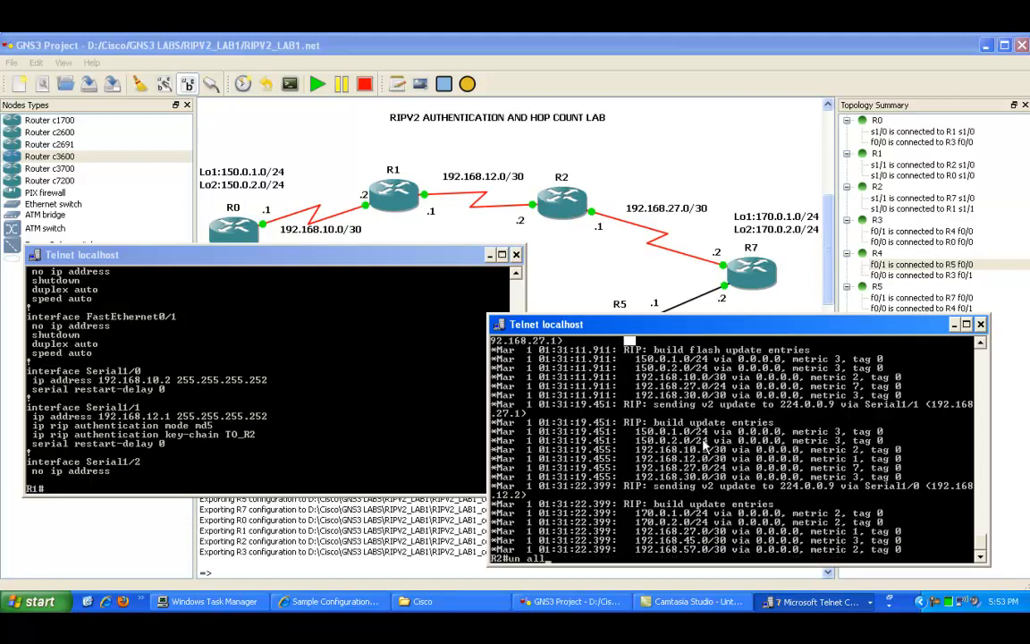
{"action": "key", "text": "Return"}
Step: Display R2's routing table with show ip route and page through the output
{"action": "key", "text": "Return"}
{"action": "key", "text": "Return"}
{"action": "key", "text": "Return"}
{"action": "type", "text": "show ip route"}
{"action": "key", "text": "Return"}
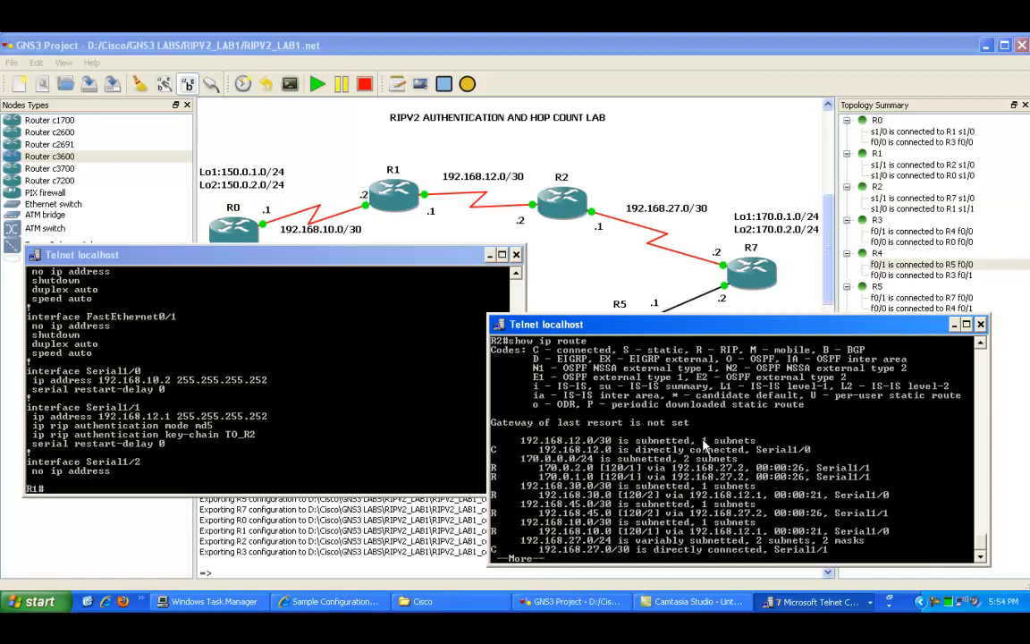
{"action": "key", "text": "space"}
Step: Mark the 150.0.1.0 and 150.0.2.0 route entries and their administrative distance/hop count in R2's routing table
{"action": "right_click", "coordinate": [664, 506]}
{"action": "left_click", "coordinate": [671, 509]}
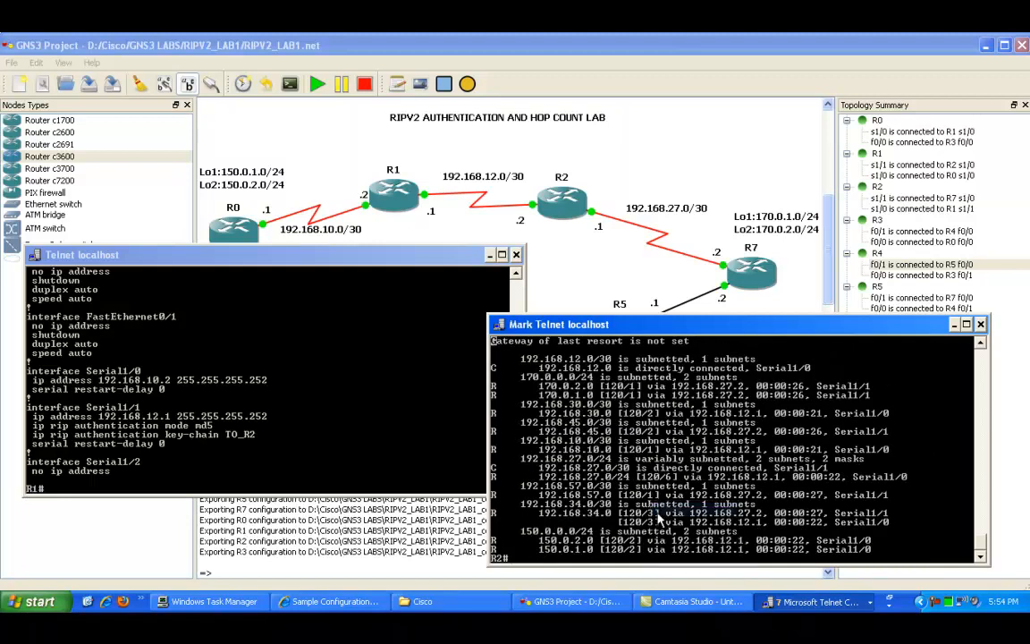
{"action": "left_click", "coordinate": [526, 541]}
{"action": "left_click_drag", "start_coordinate": [495, 542], "coordinate": [635, 553]}
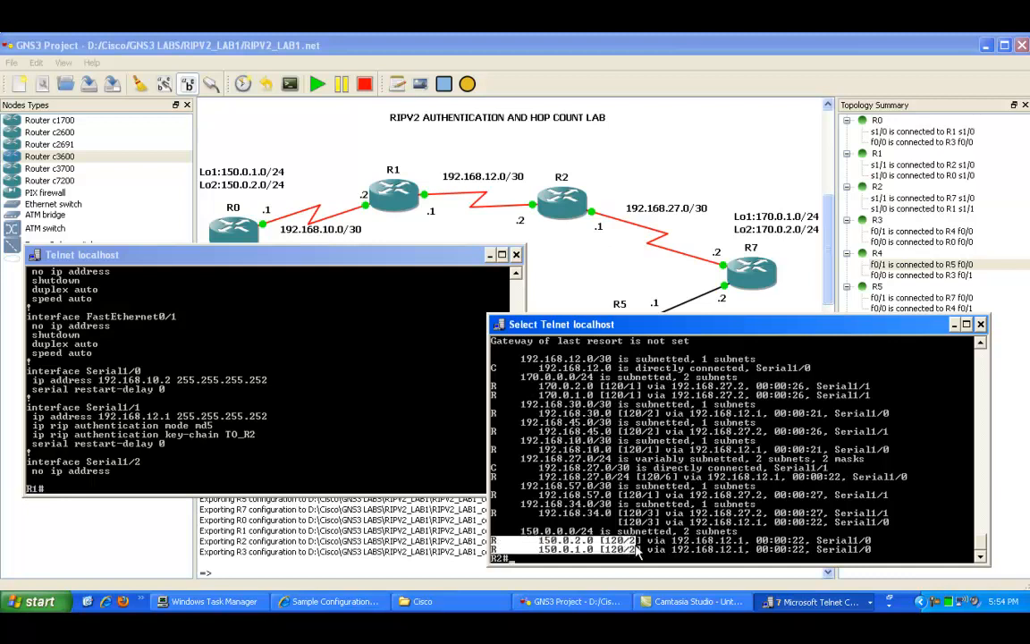
{"action": "left_click", "coordinate": [643, 540]}
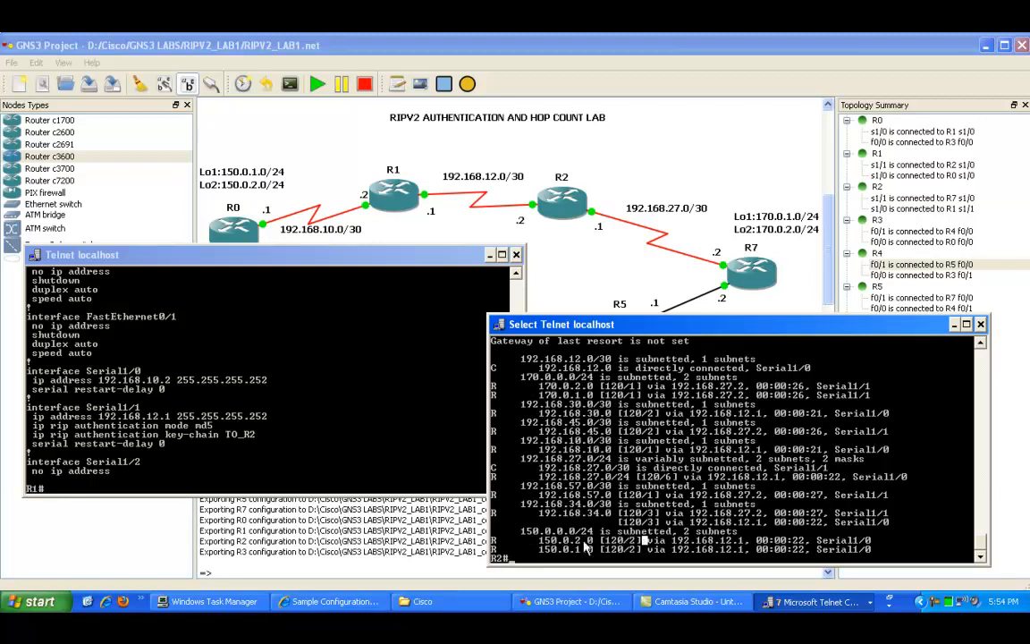
{"action": "left_click_drag", "start_coordinate": [534, 530], "coordinate": [599, 542]}
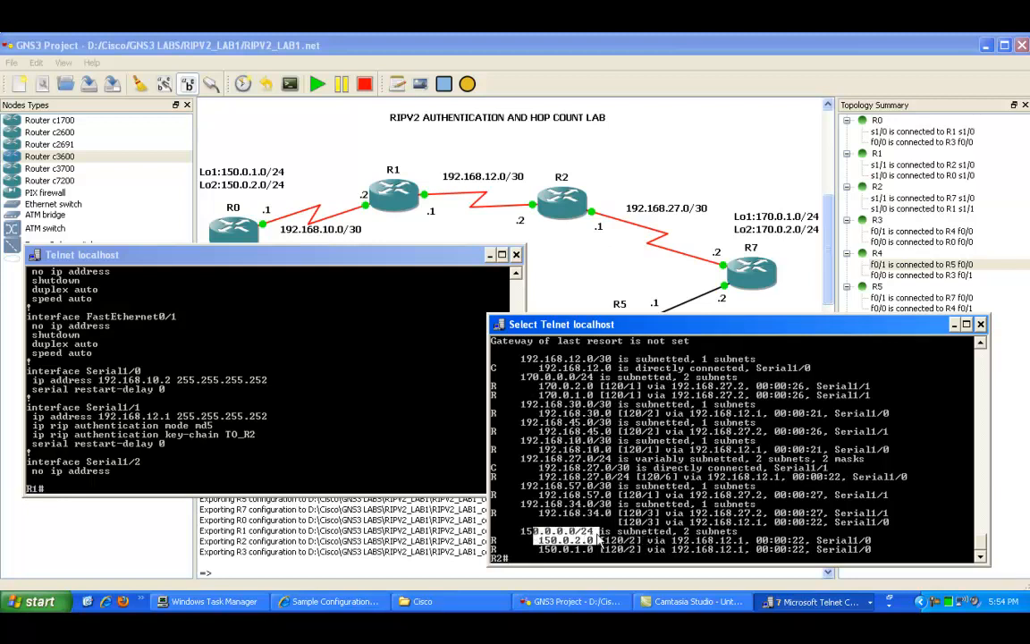
{"action": "left_click", "coordinate": [611, 538]}
Step: Scroll back to the earlier routing table output and mark its 150.0.1.0 and 150.0.2.0 route entries
{"action": "scroll", "coordinate": [594, 450], "scroll_direction": "up", "scroll_amount": 20}
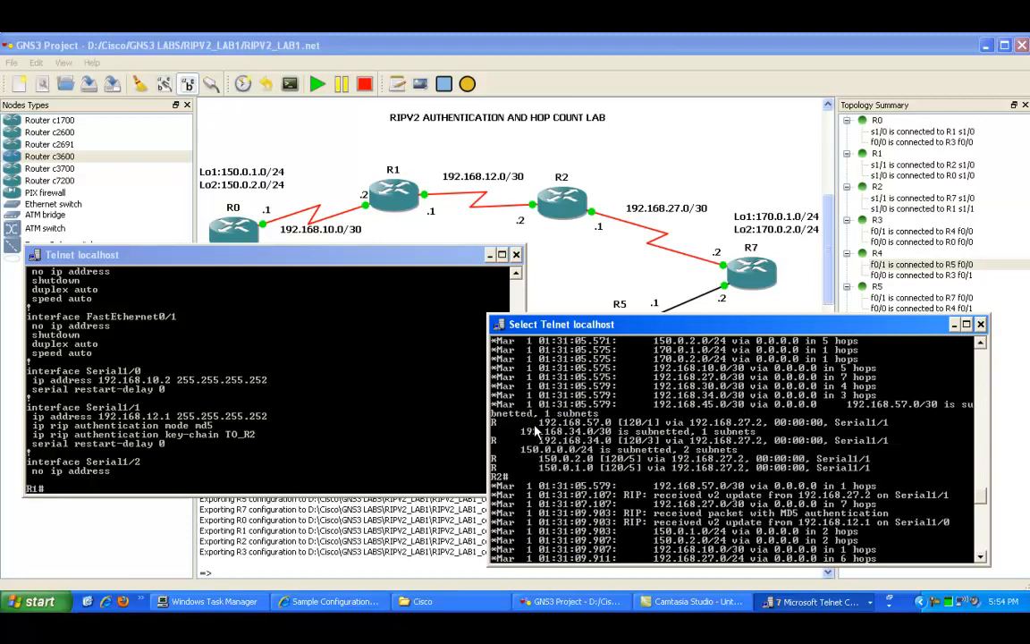
{"action": "left_click_drag", "start_coordinate": [493, 456], "coordinate": [638, 460]}
{"action": "scroll", "coordinate": [681, 458], "scroll_direction": "down", "scroll_amount": 20}
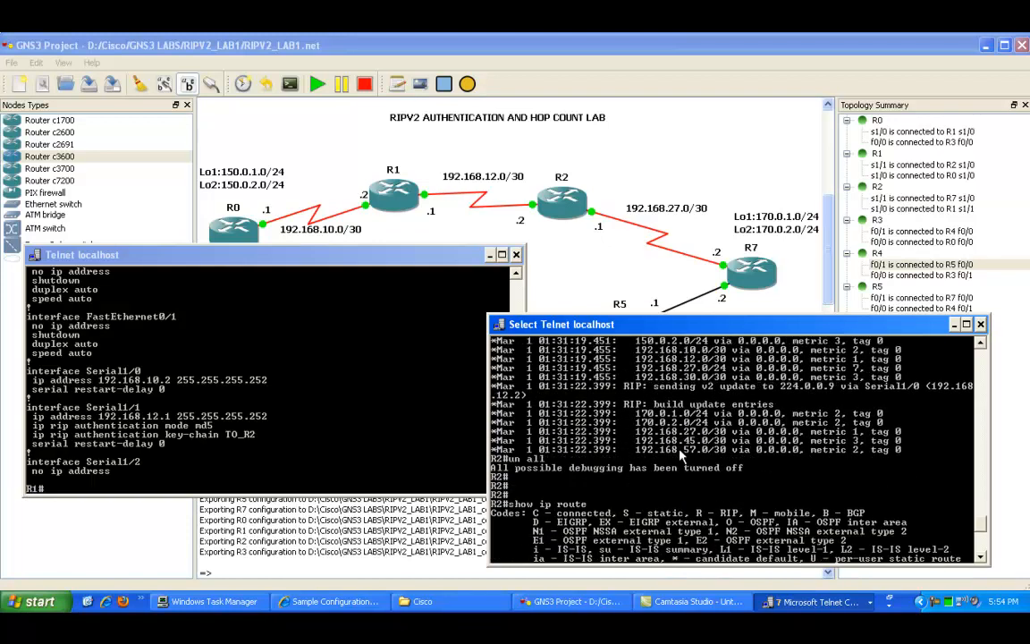
{"action": "scroll", "coordinate": [677, 454], "scroll_direction": "down", "scroll_amount": 3}
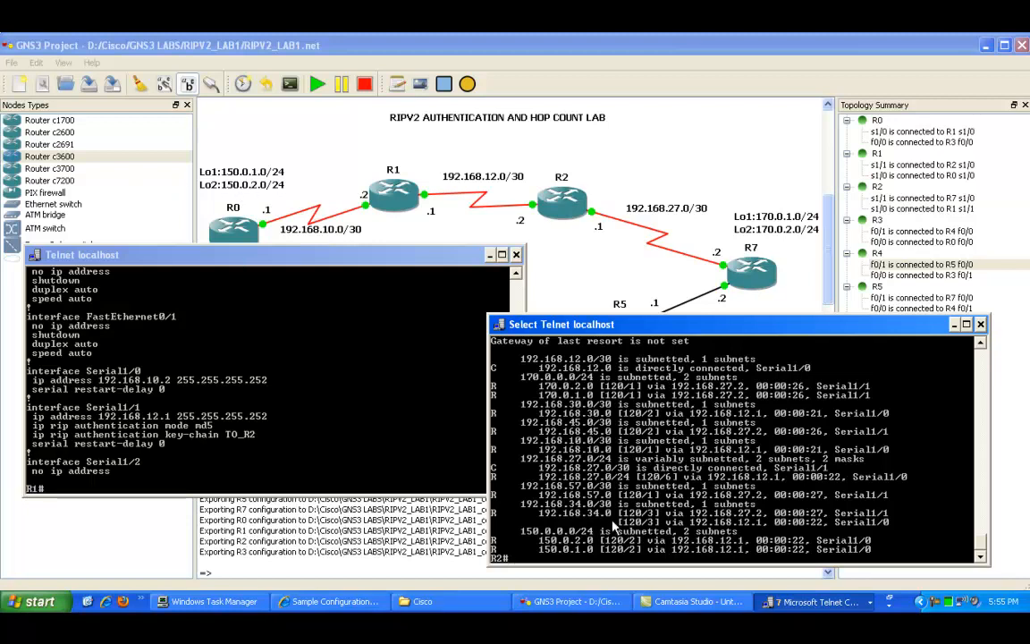
{"action": "scroll", "coordinate": [630, 454], "scroll_direction": "up", "scroll_amount": 10}
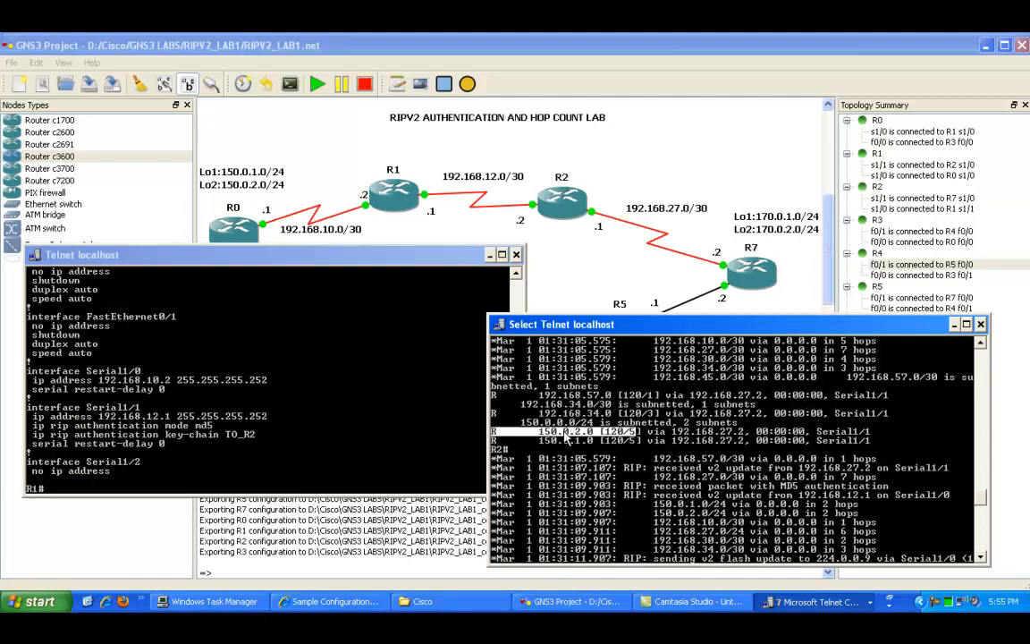
{"action": "right_click", "coordinate": [641, 445]}
{"action": "right_click", "coordinate": [651, 452]}
{"action": "left_click", "coordinate": [664, 458]}
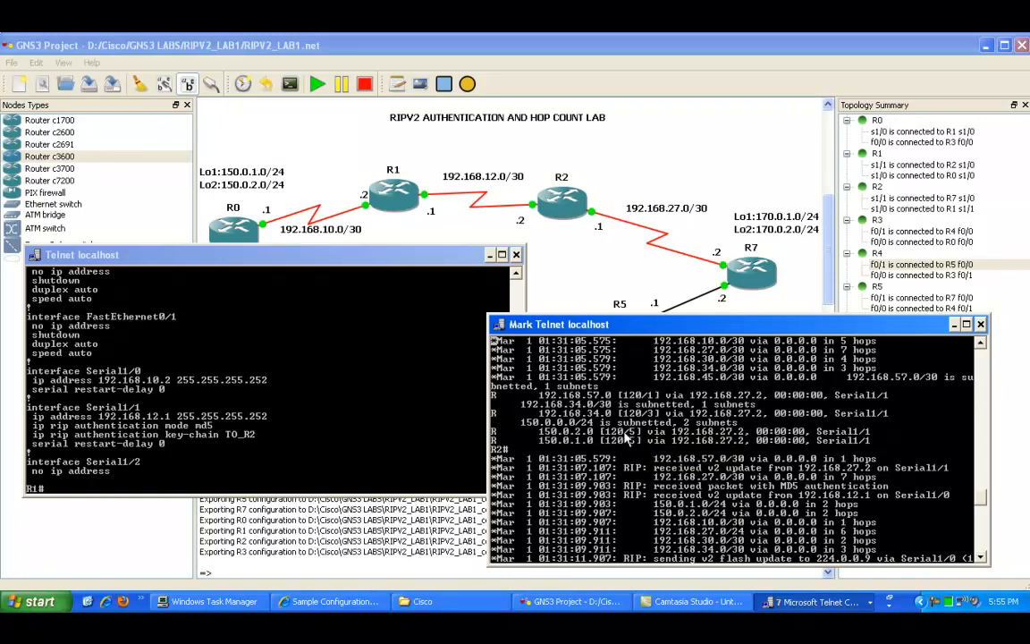
{"action": "left_click_drag", "start_coordinate": [637, 428], "coordinate": [481, 437]}
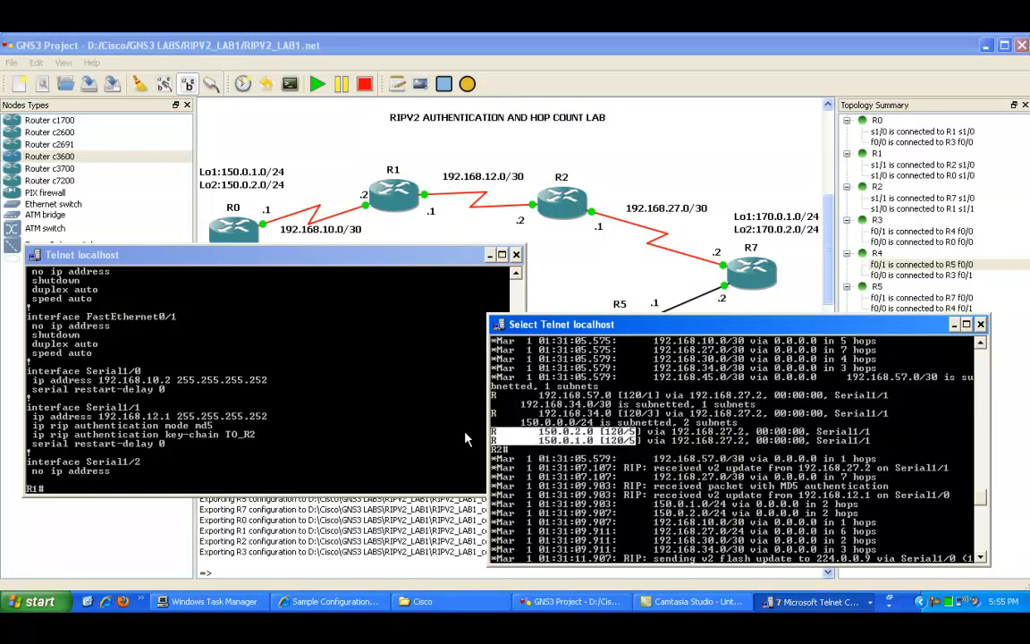
Step: Scroll down to the latest routing table and mark the 150.0.1.0 and 150.0.2.0 entries again for comparison
{"action": "scroll", "coordinate": [696, 458], "scroll_direction": "down", "scroll_amount": 6}
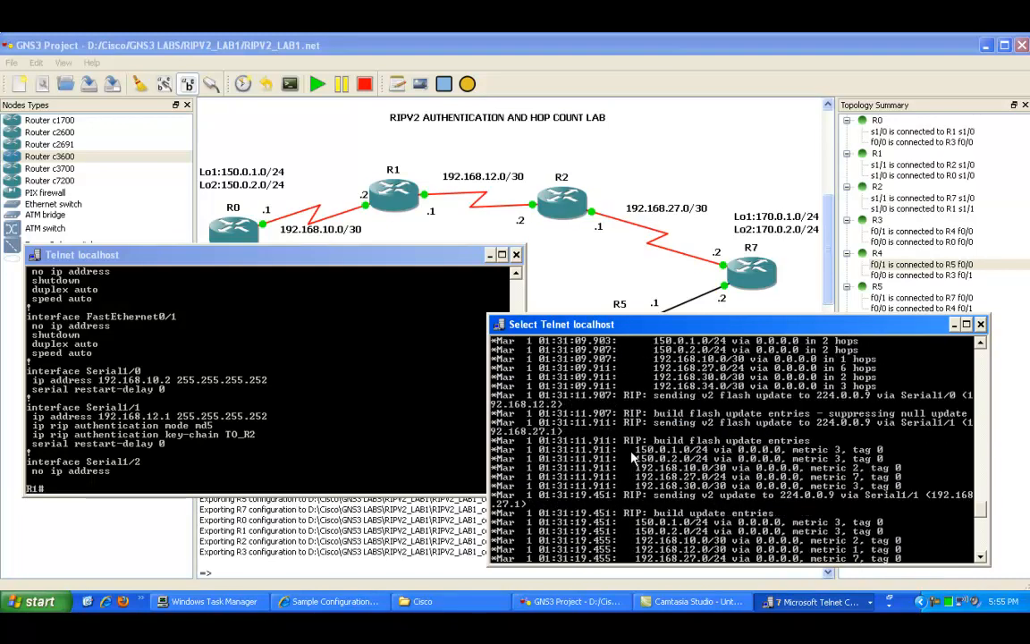
{"action": "scroll", "coordinate": [630, 455], "scroll_direction": "down", "scroll_amount": 5}
{"action": "scroll", "coordinate": [615, 444], "scroll_direction": "down", "scroll_amount": 1}
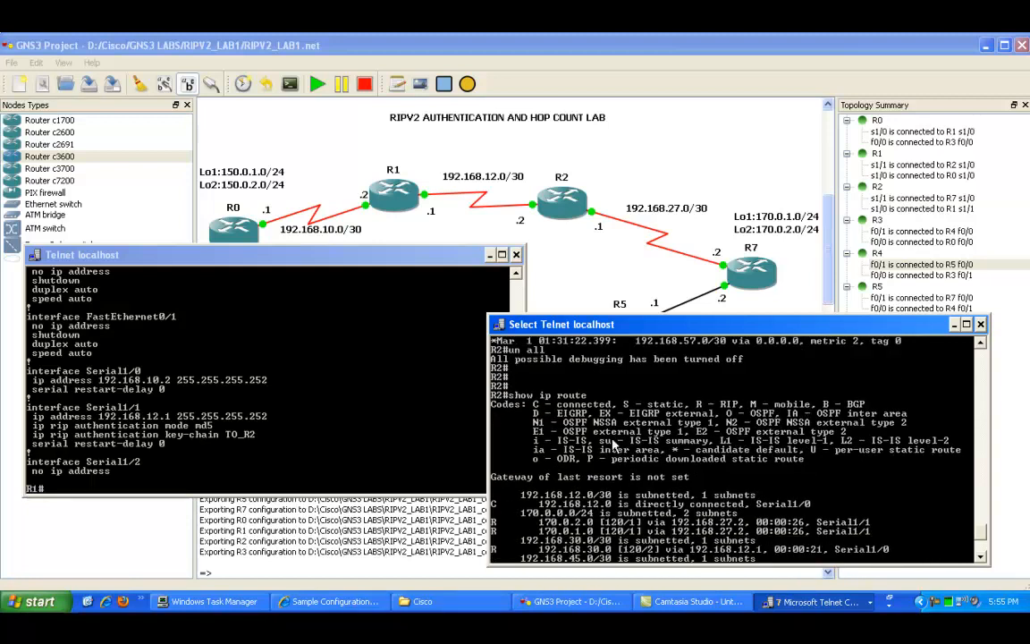
{"action": "scroll", "coordinate": [615, 443], "scroll_direction": "down", "scroll_amount": 5}
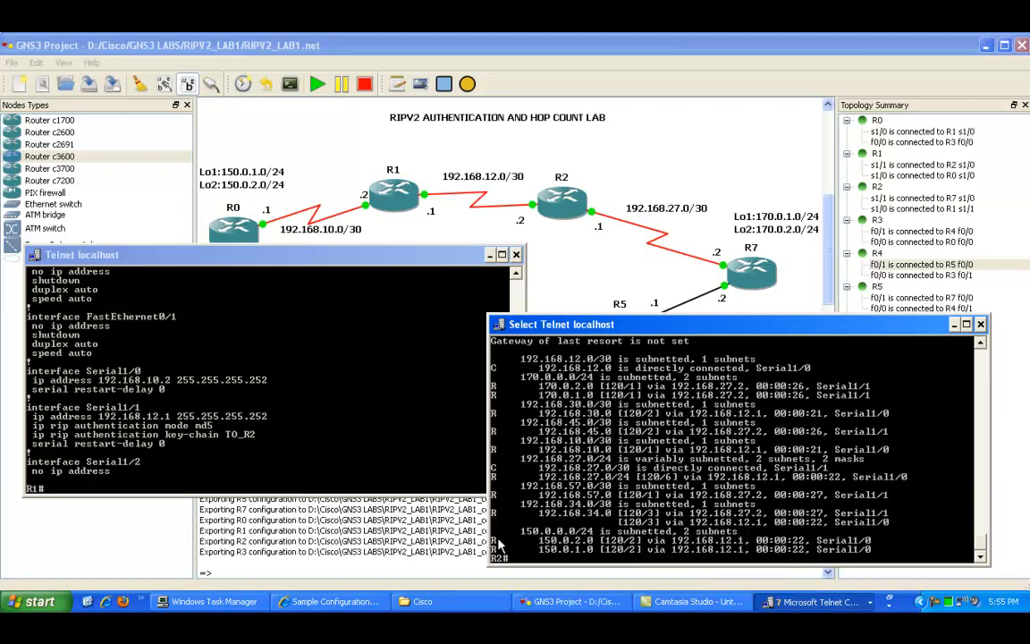
{"action": "left_click_drag", "start_coordinate": [498, 542], "coordinate": [641, 550]}
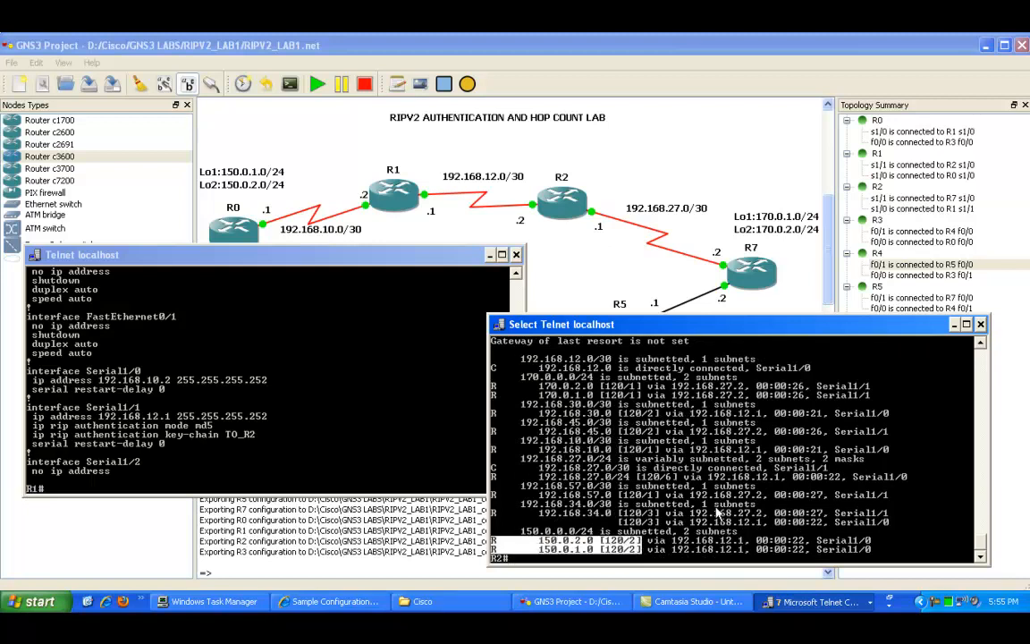